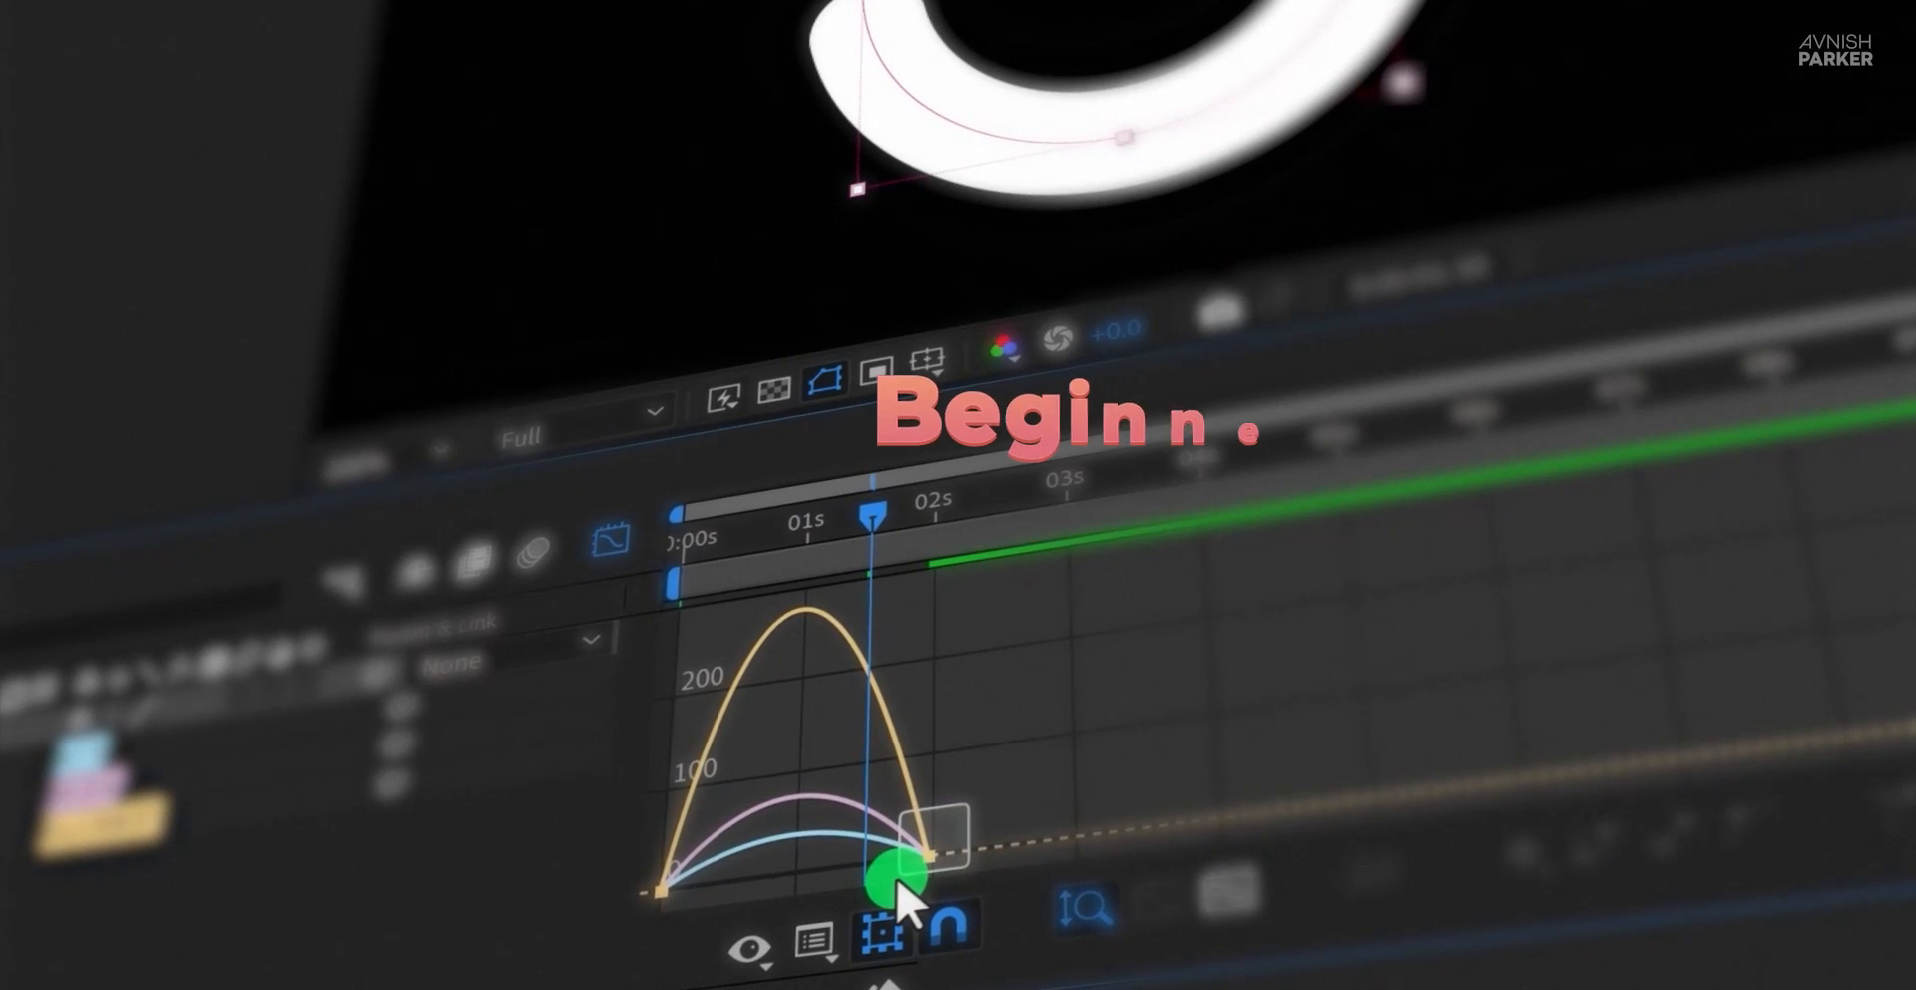
pyautogui.moveTo(897, 880); pyautogui.dragTo(750, 856)
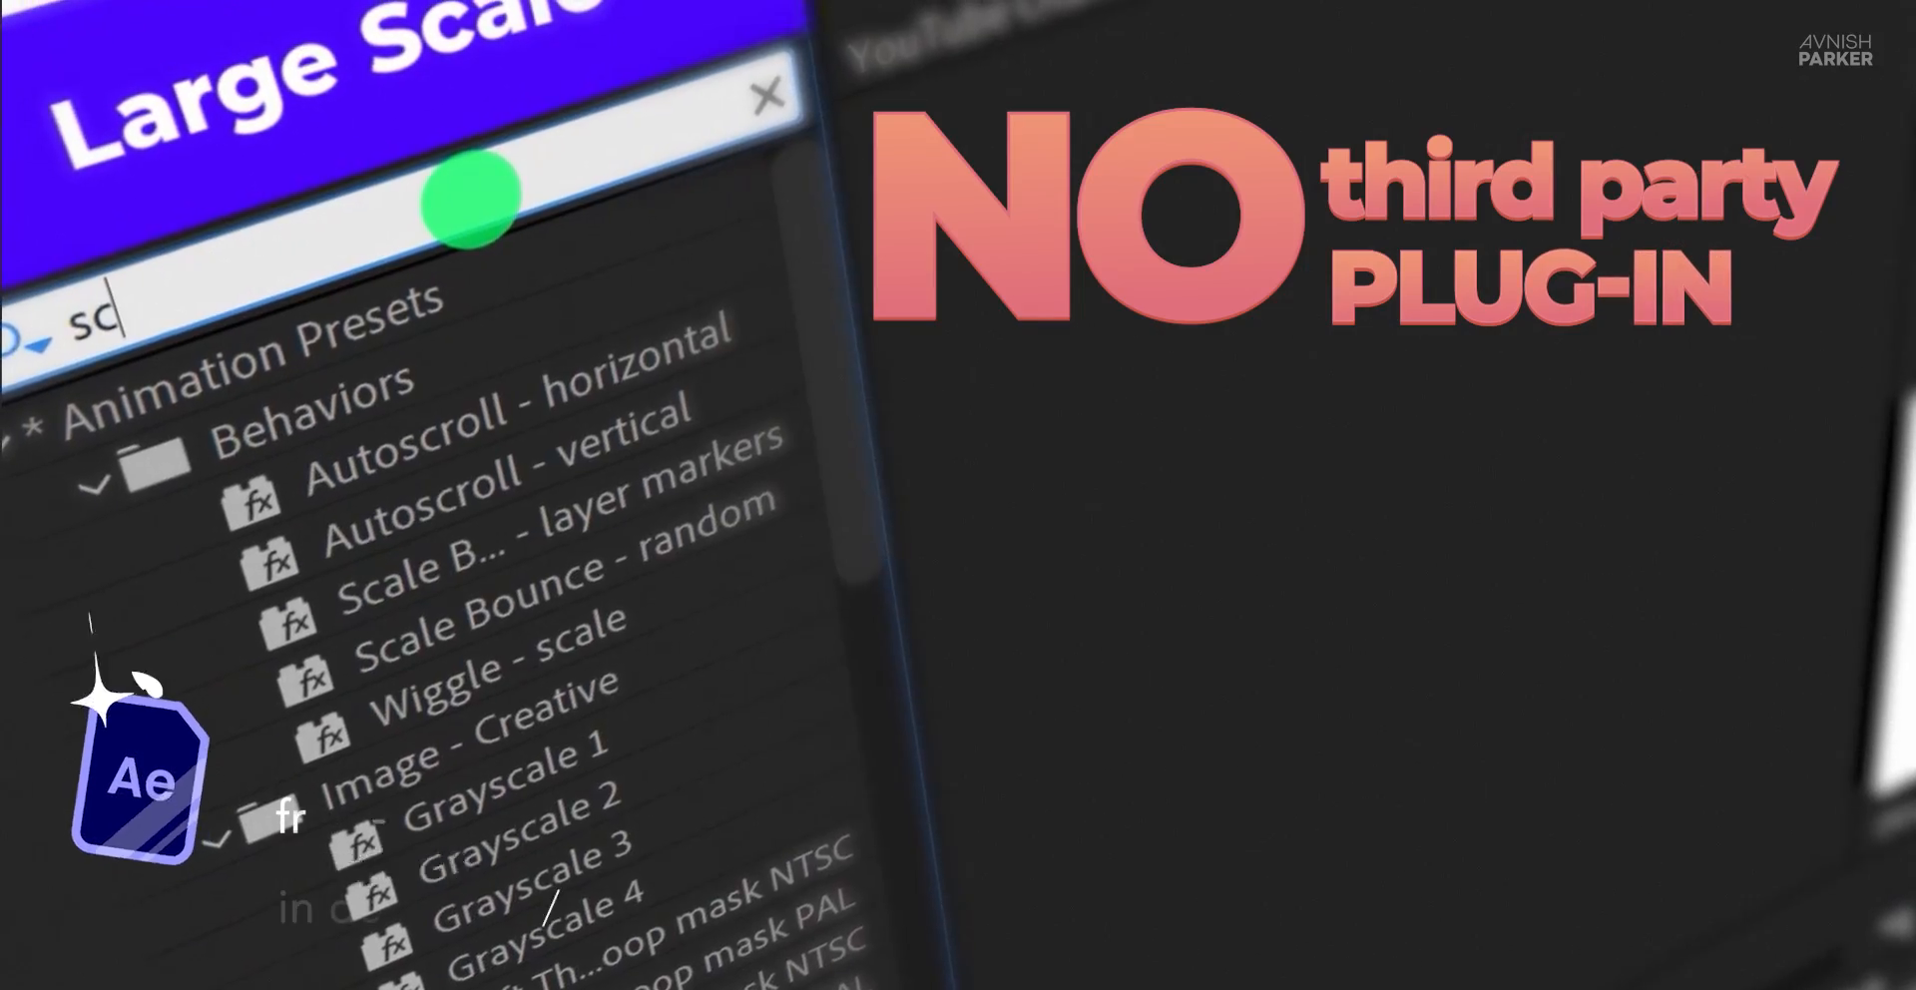
# Search the effects and presets for "scale"
pyautogui.write('a')
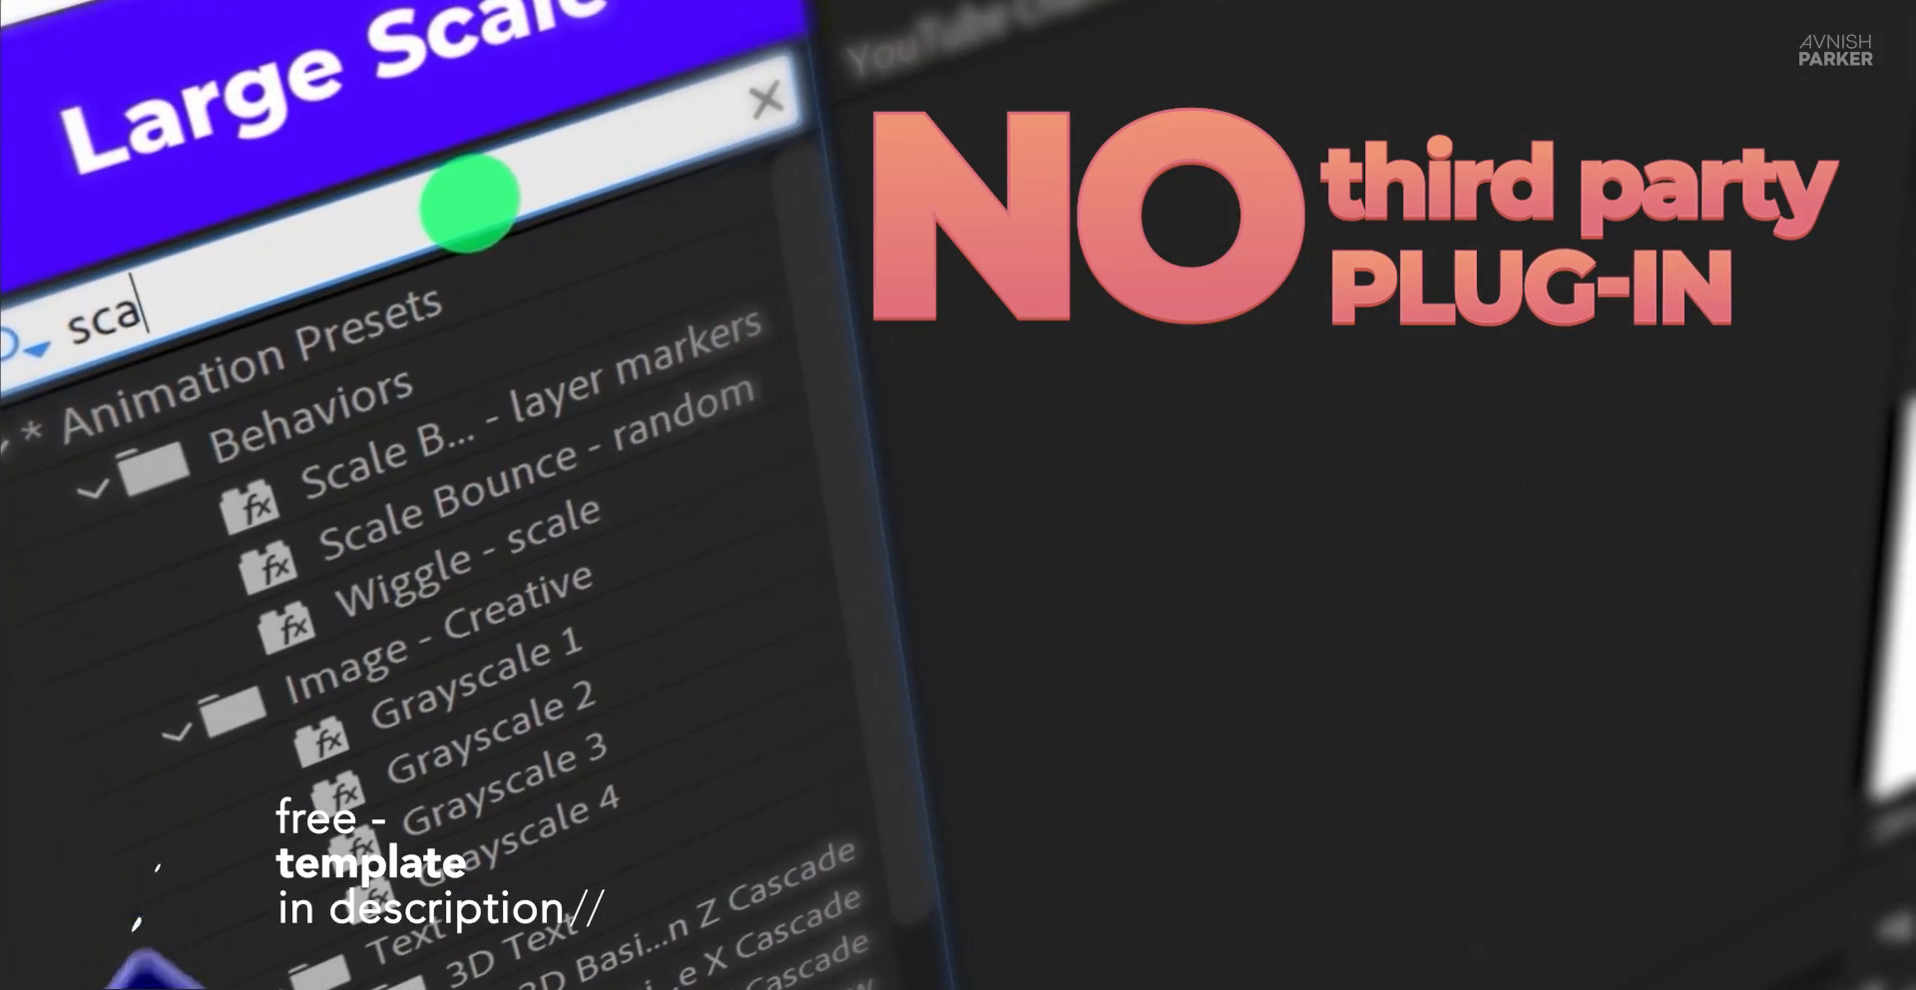
pyautogui.write('le')
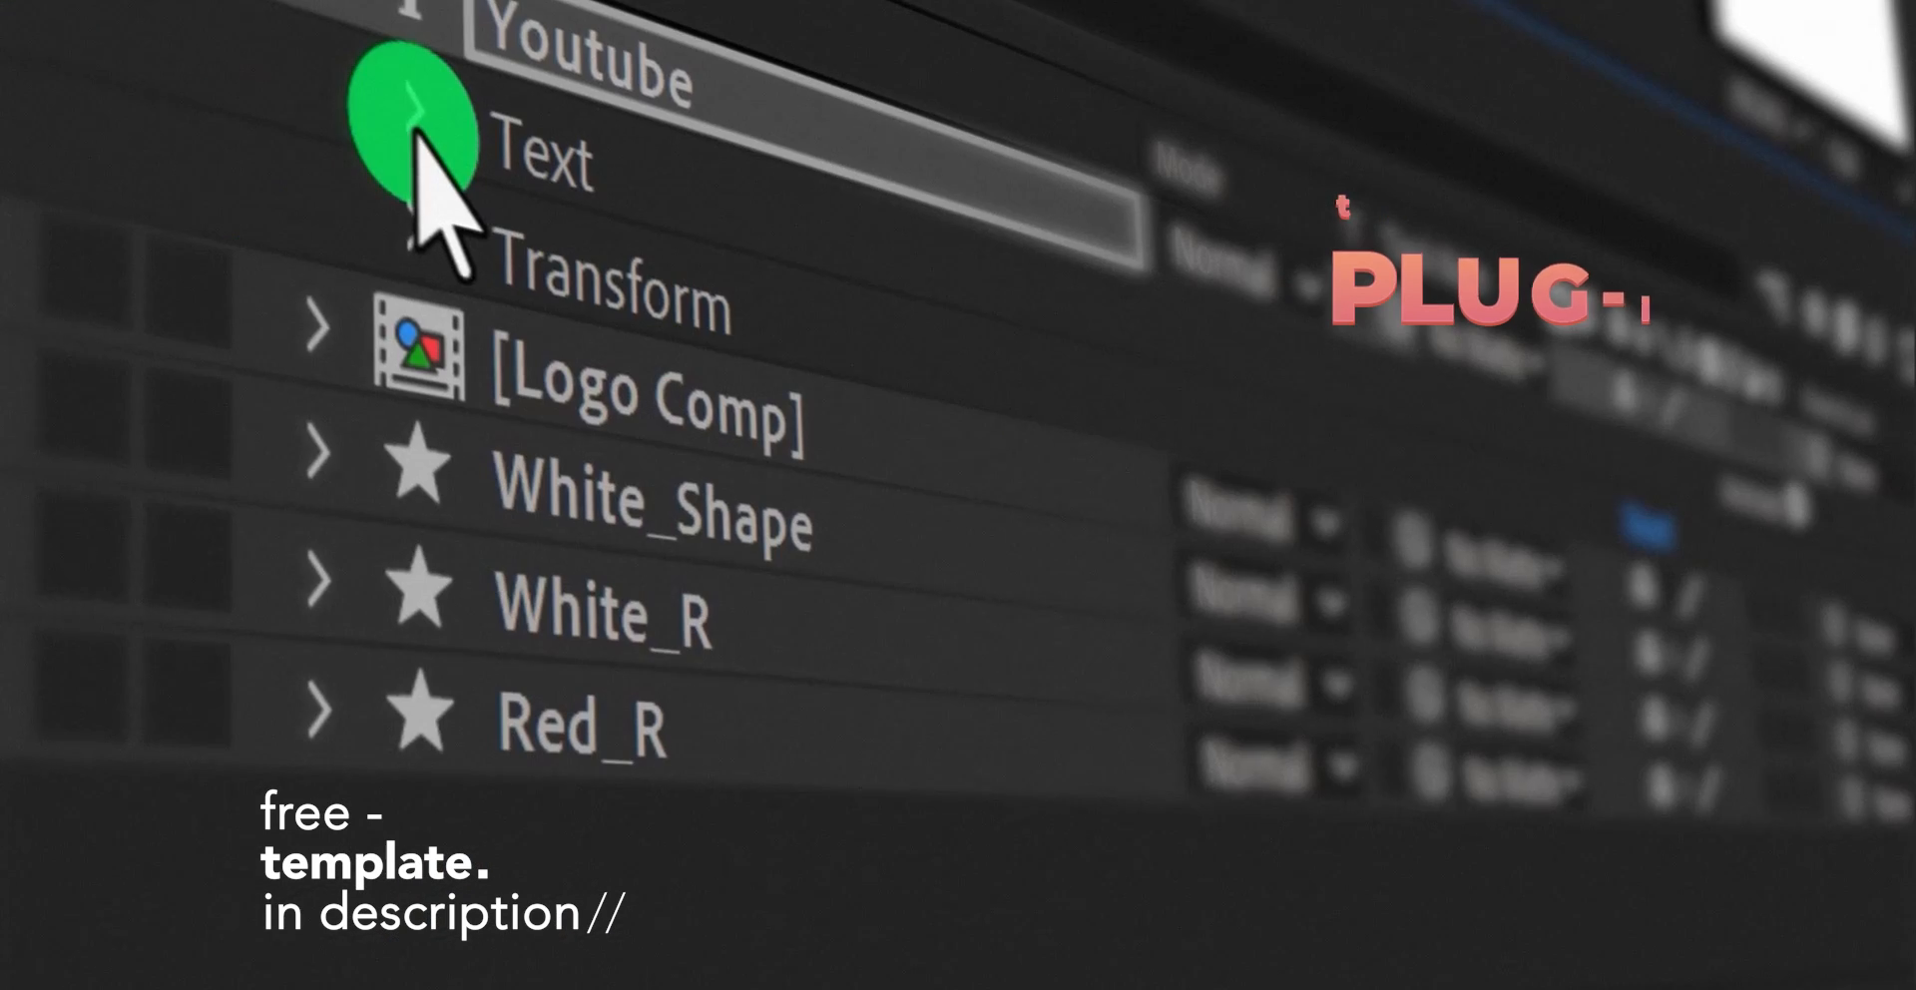
# Expand the Youtube text layer's Text properties and Animator 1 down to Range Selector 1
pyautogui.click(427, 118)
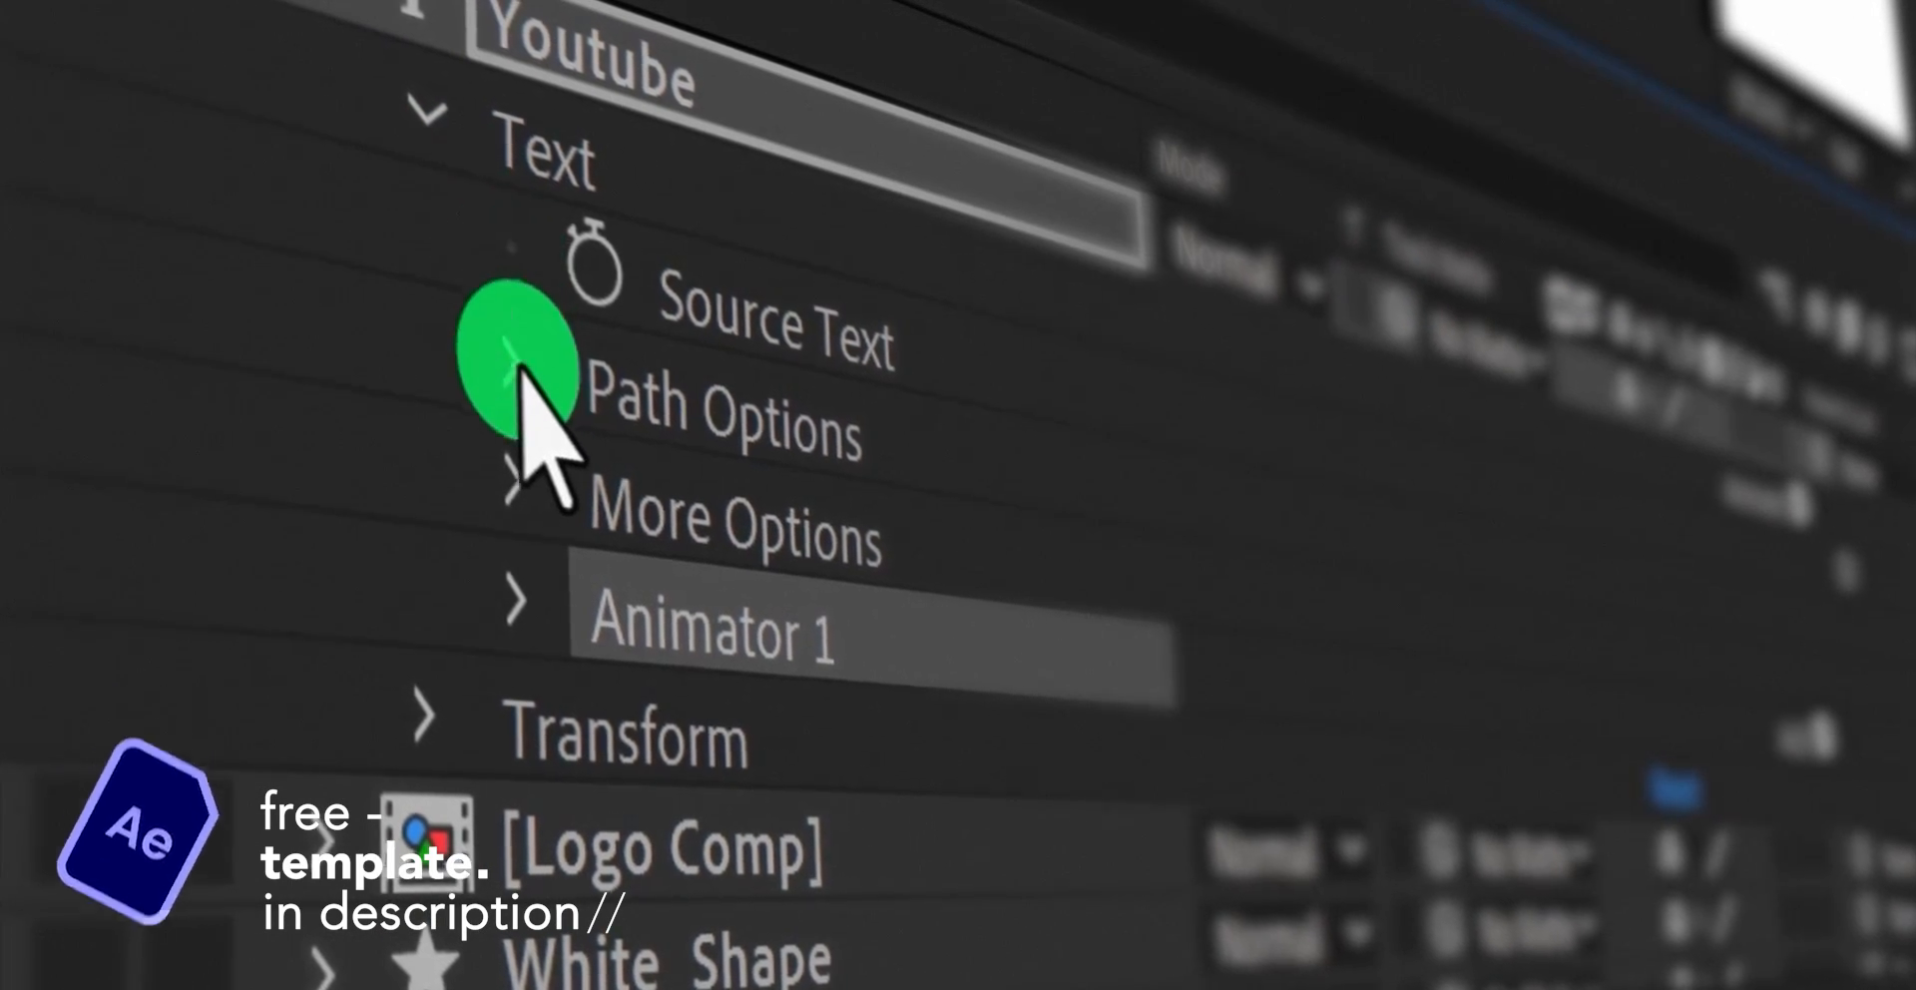
pyautogui.click(517, 599)
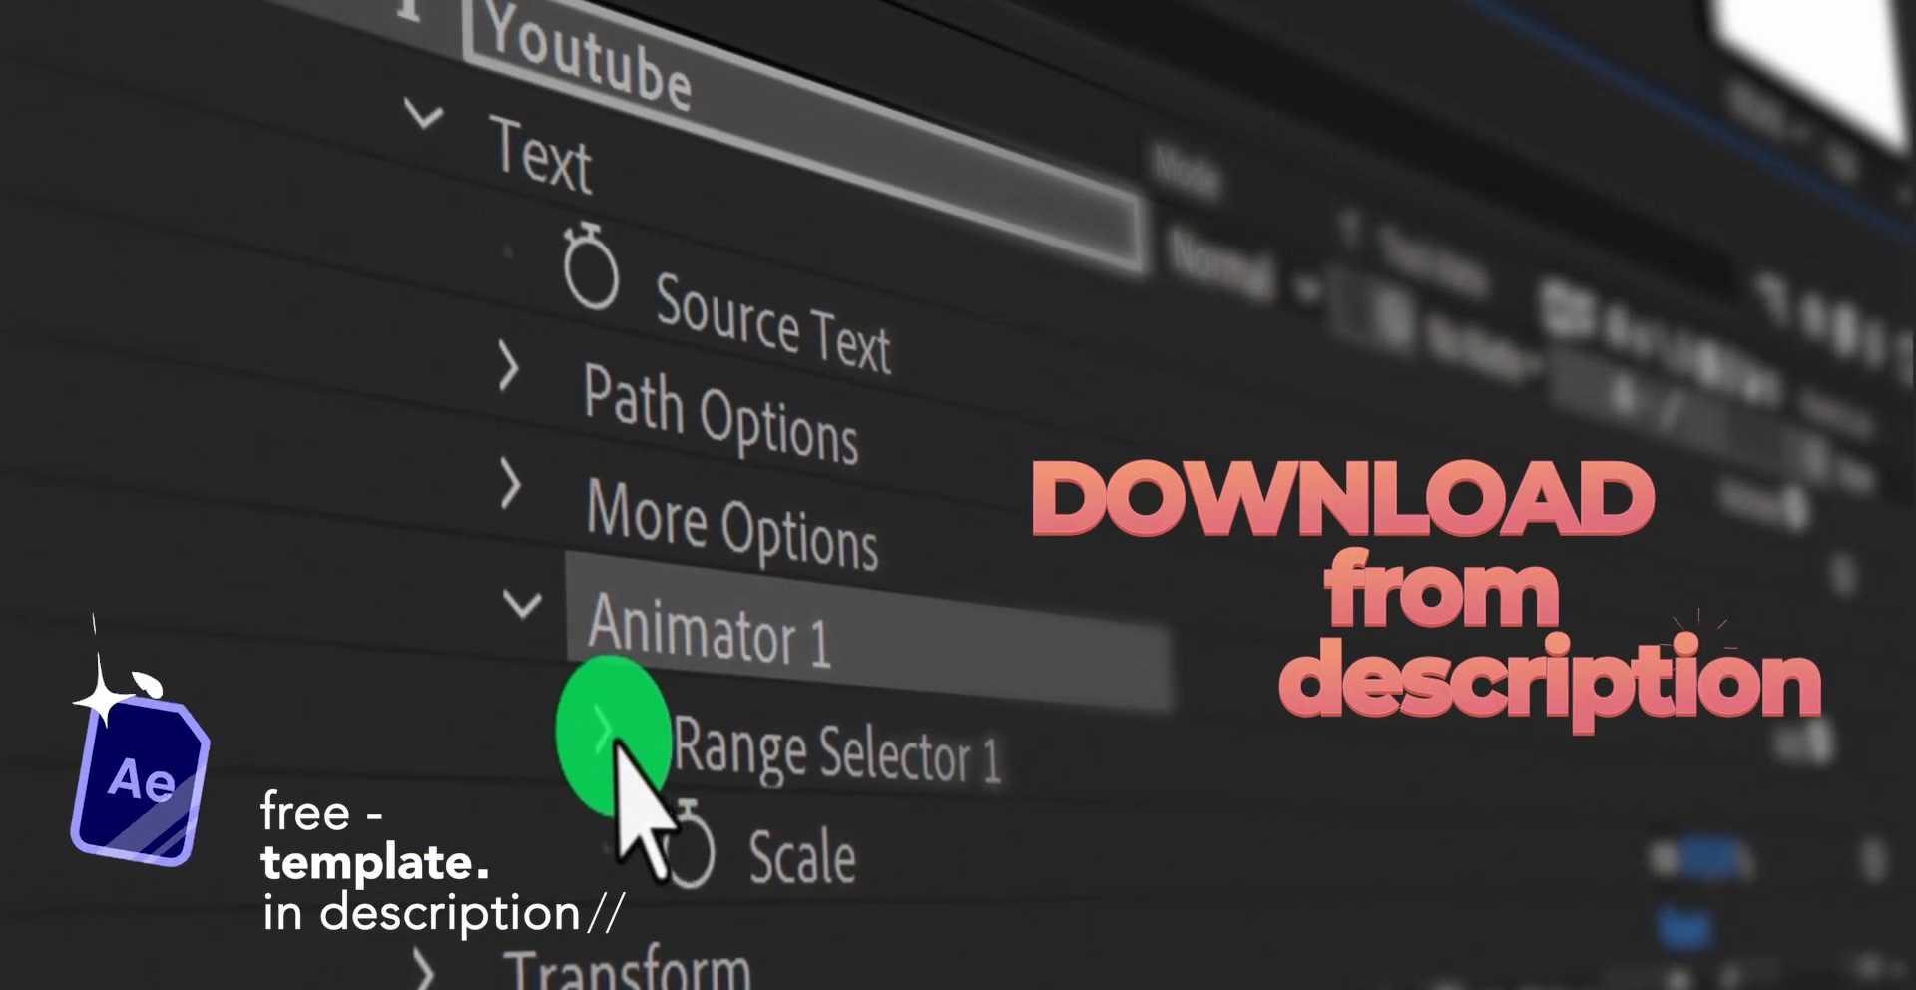
pyautogui.click(603, 737)
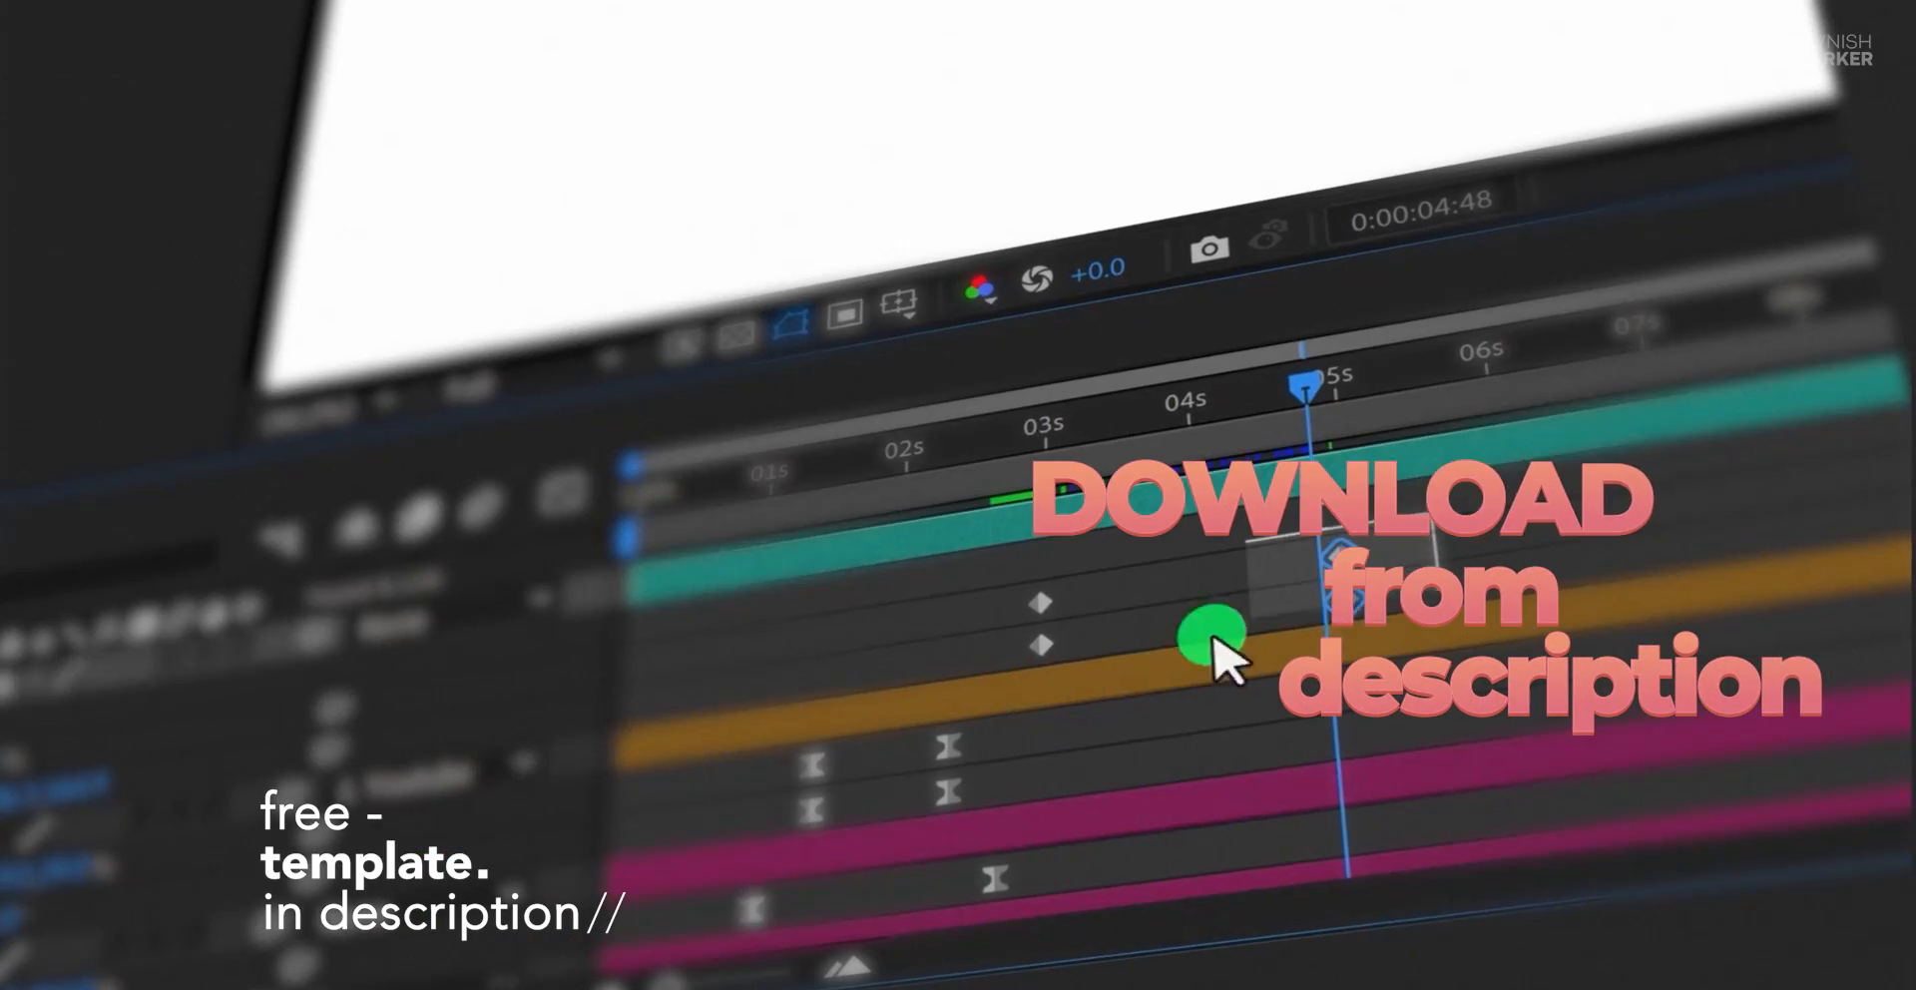
# Apply Easy Ease to the teal layer's two pairs of keyframes near 3 and 5 seconds
pyautogui.moveTo(1240, 650); pyautogui.dragTo(1039, 706)
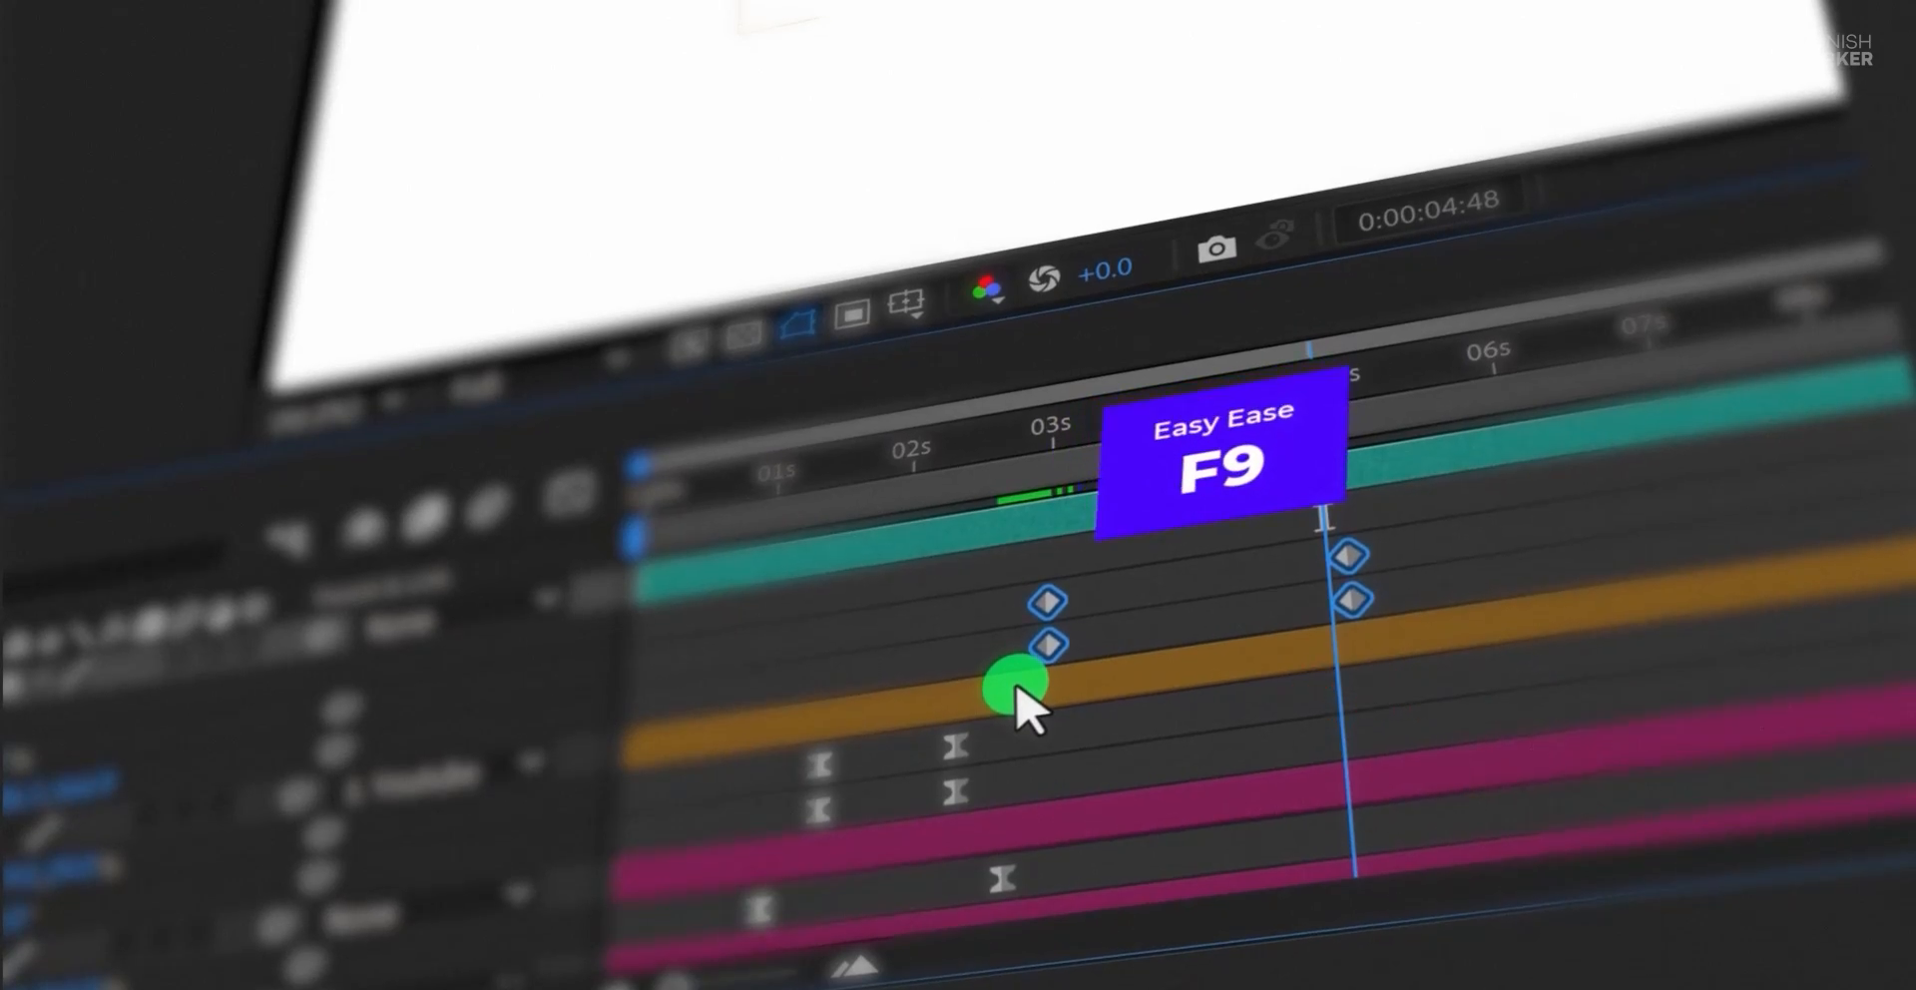
pyautogui.press('F9')
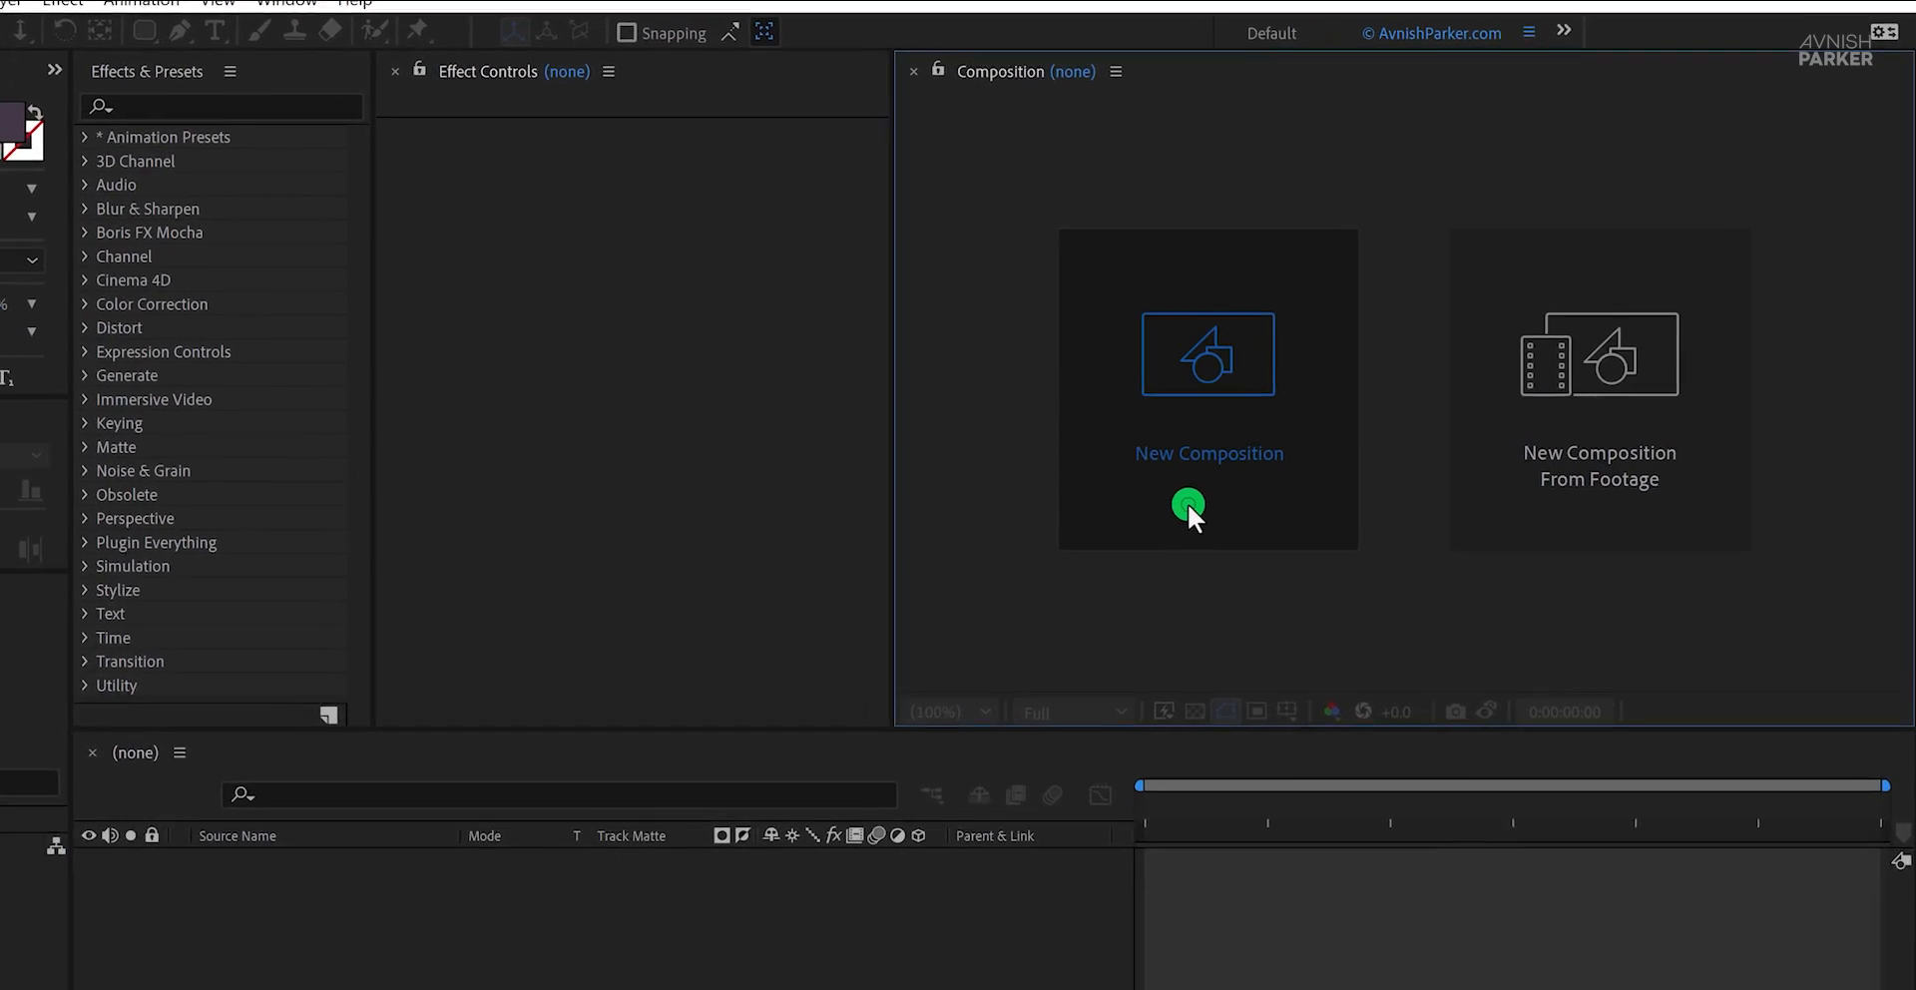
# Create a 1920 x 1080 px composition named YouTube Channel Logo at 60 frames per second with a 10-second duration
pyautogui.click(1267, 474)
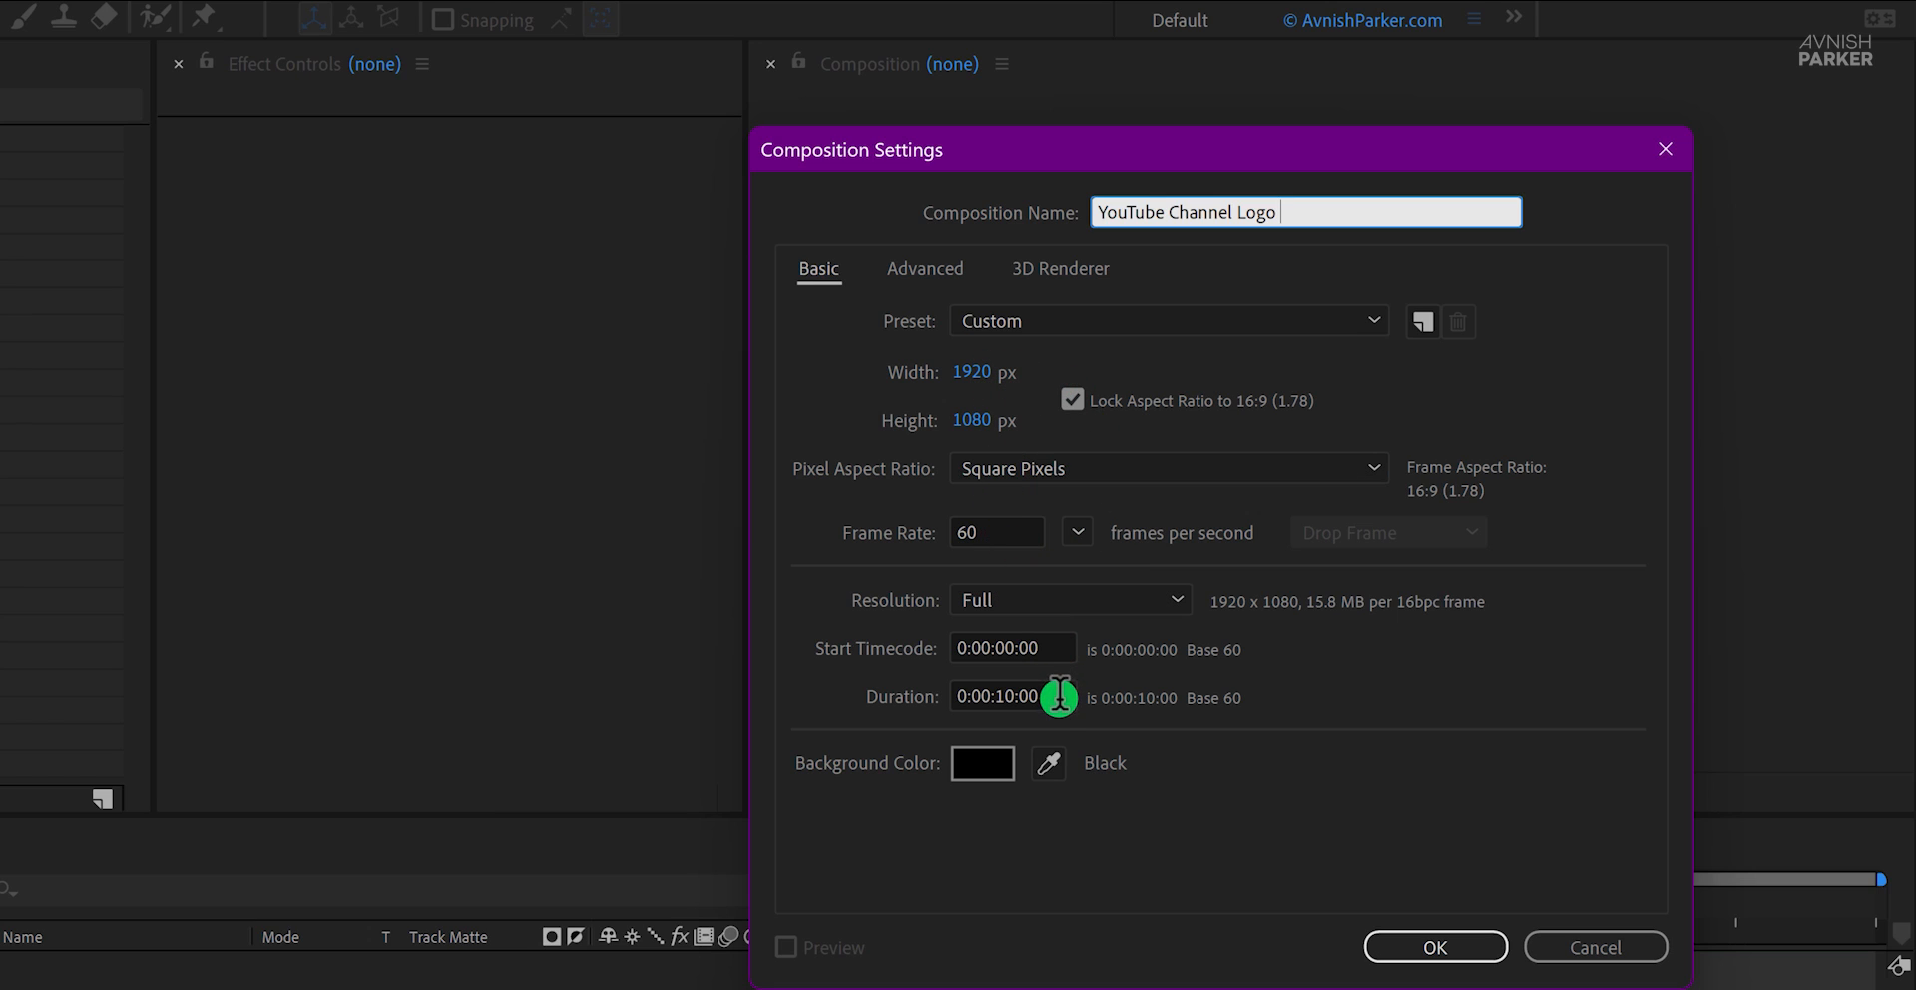
pyautogui.click(1382, 946)
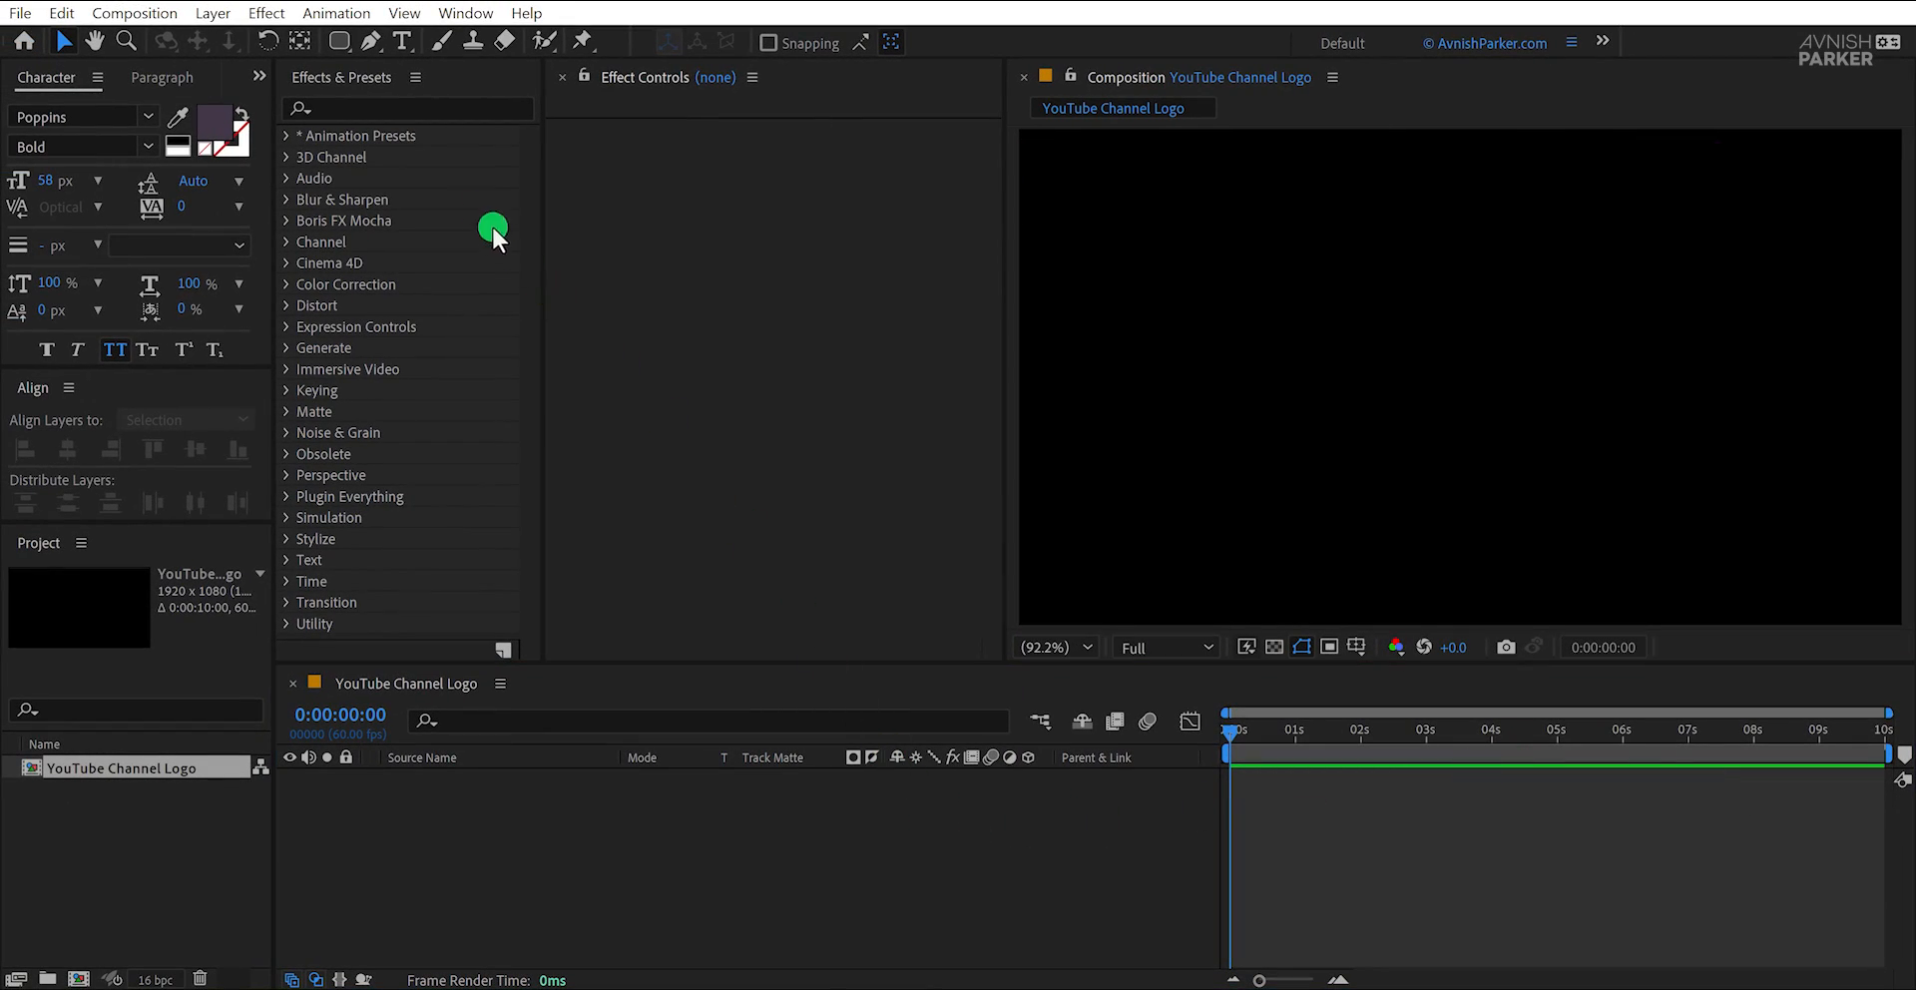
# Activate the Ellipse tool and set its fill to None
pyautogui.moveTo(340, 41); pyautogui.dragTo(518, 94)
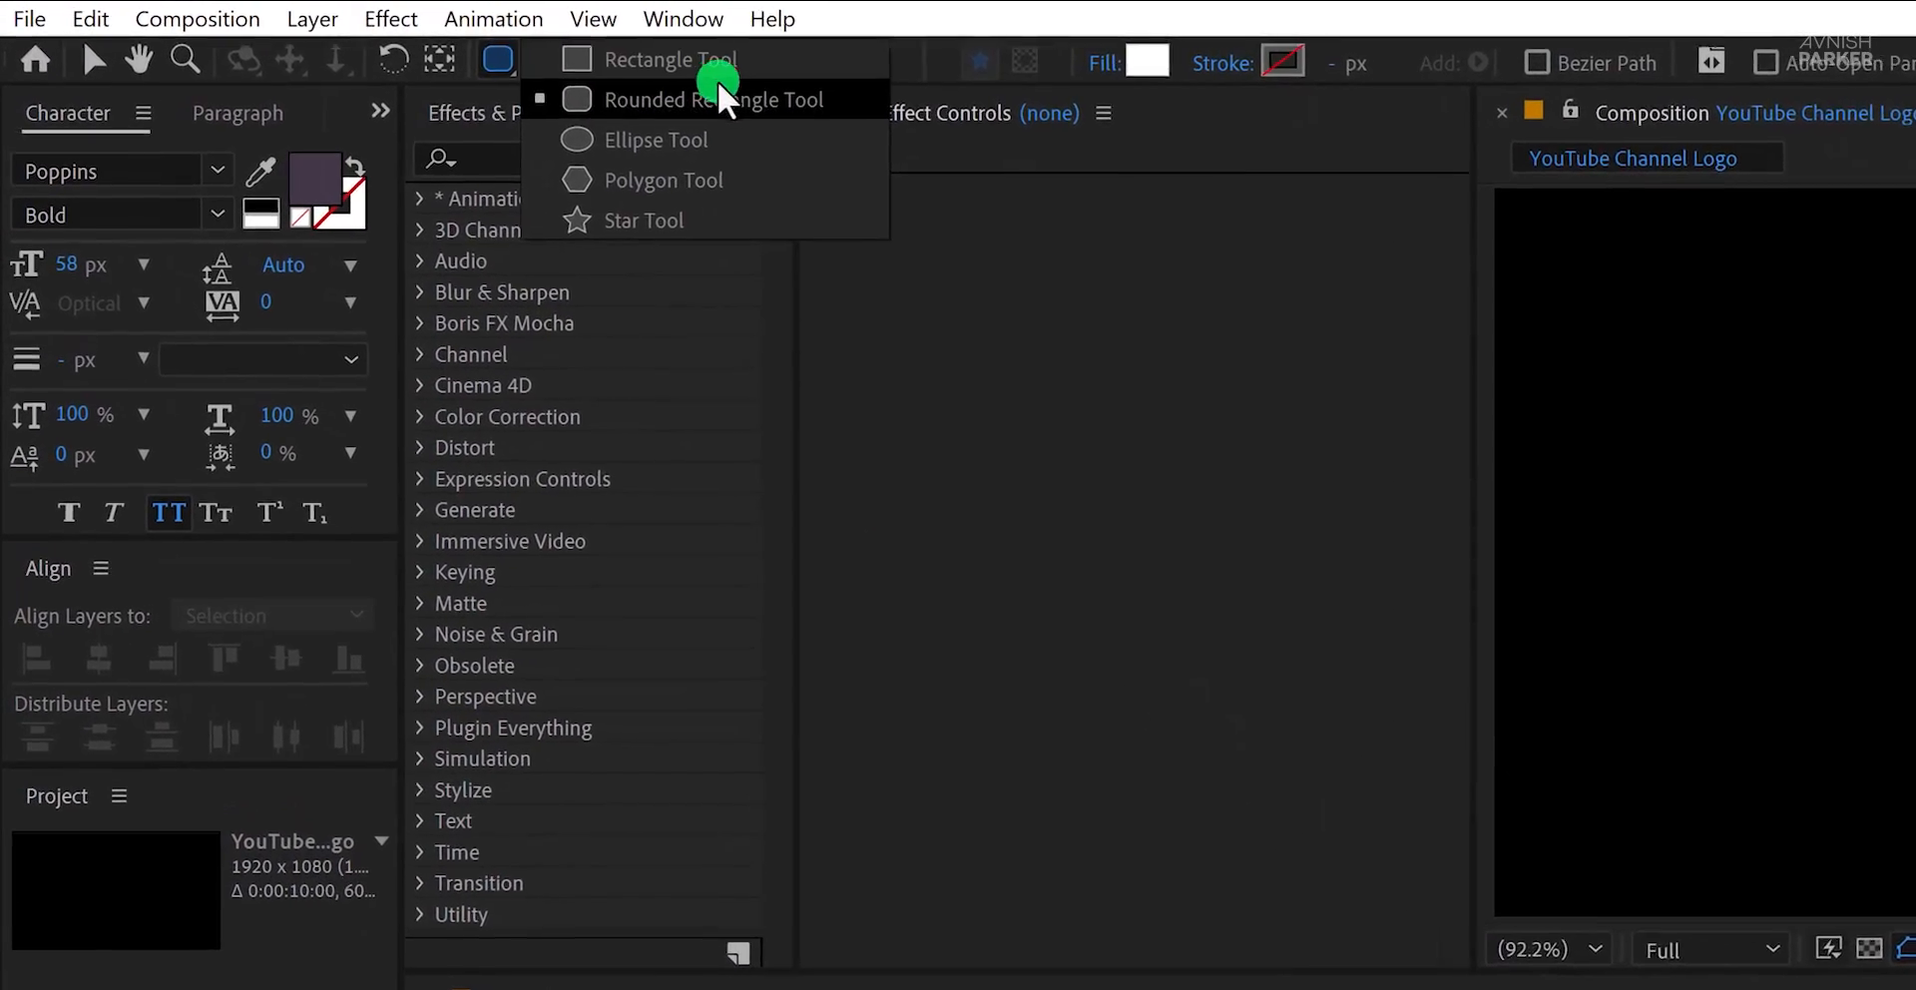
pyautogui.moveTo(780, 142); pyautogui.dragTo(744, 142)
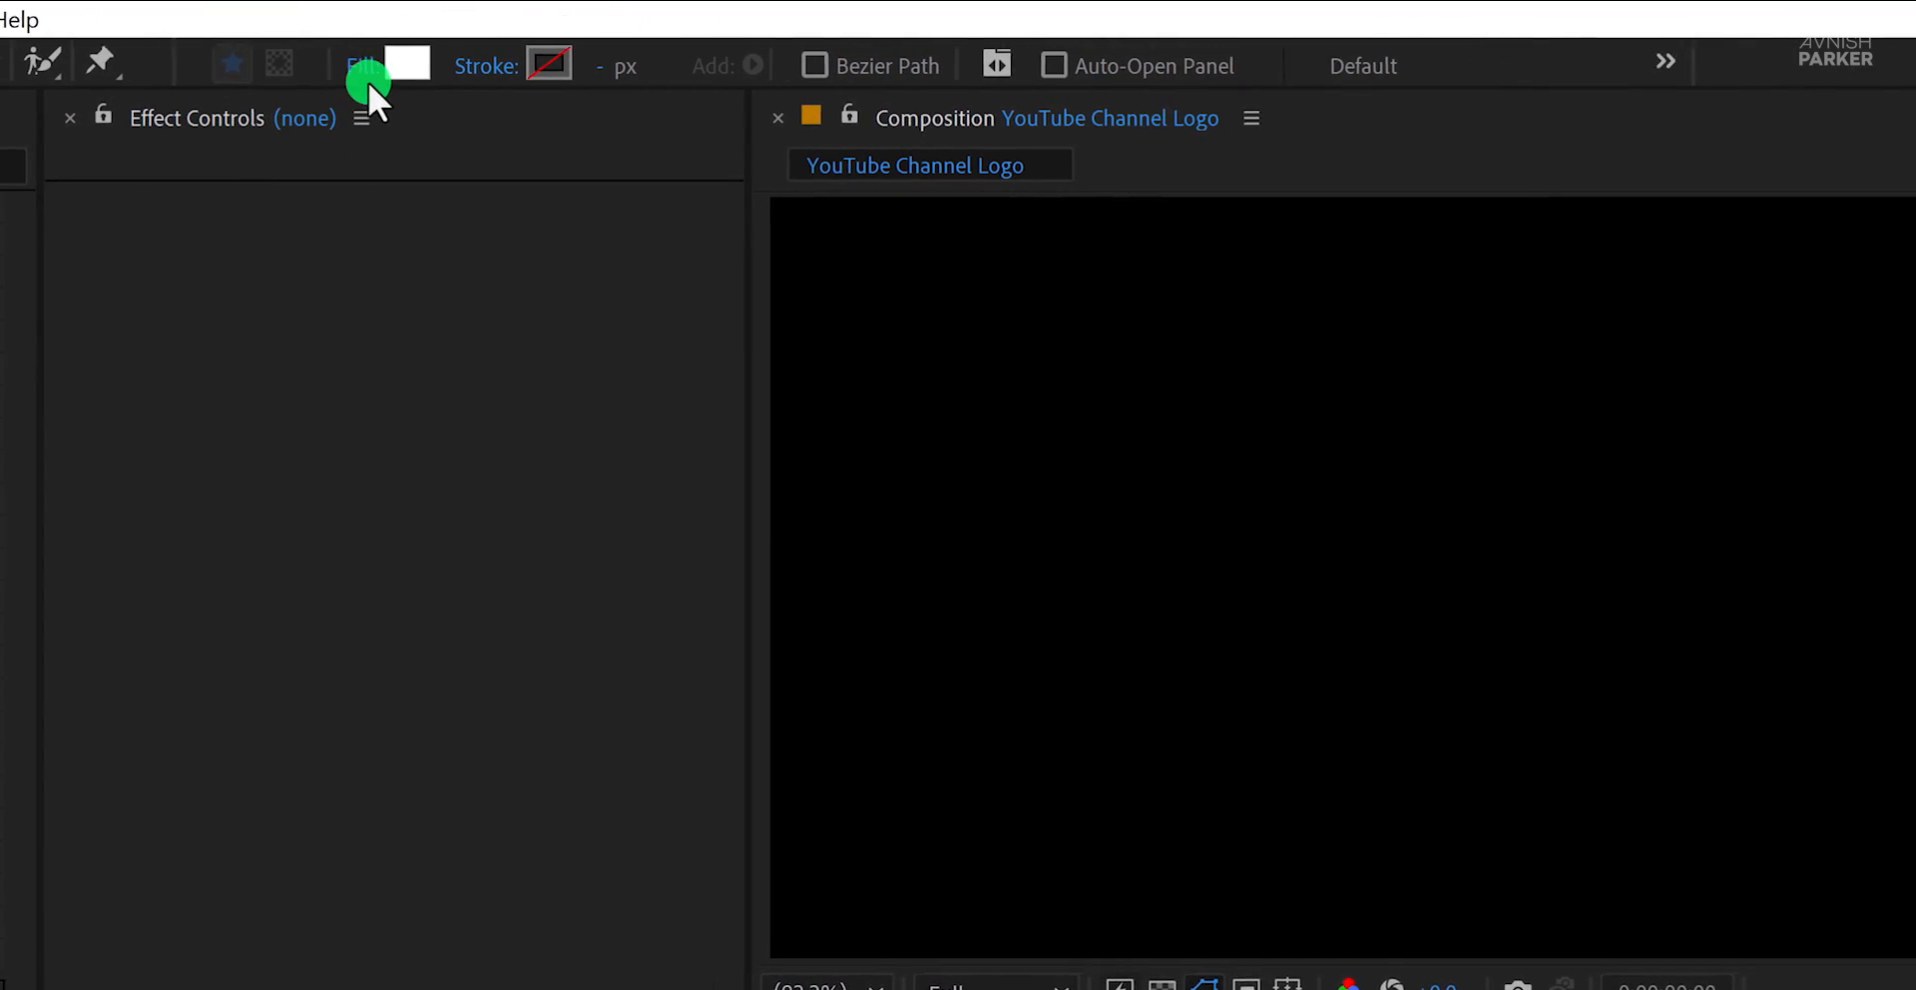
pyautogui.click(318, 66)
pyautogui.click(324, 197)
pyautogui.click(451, 414)
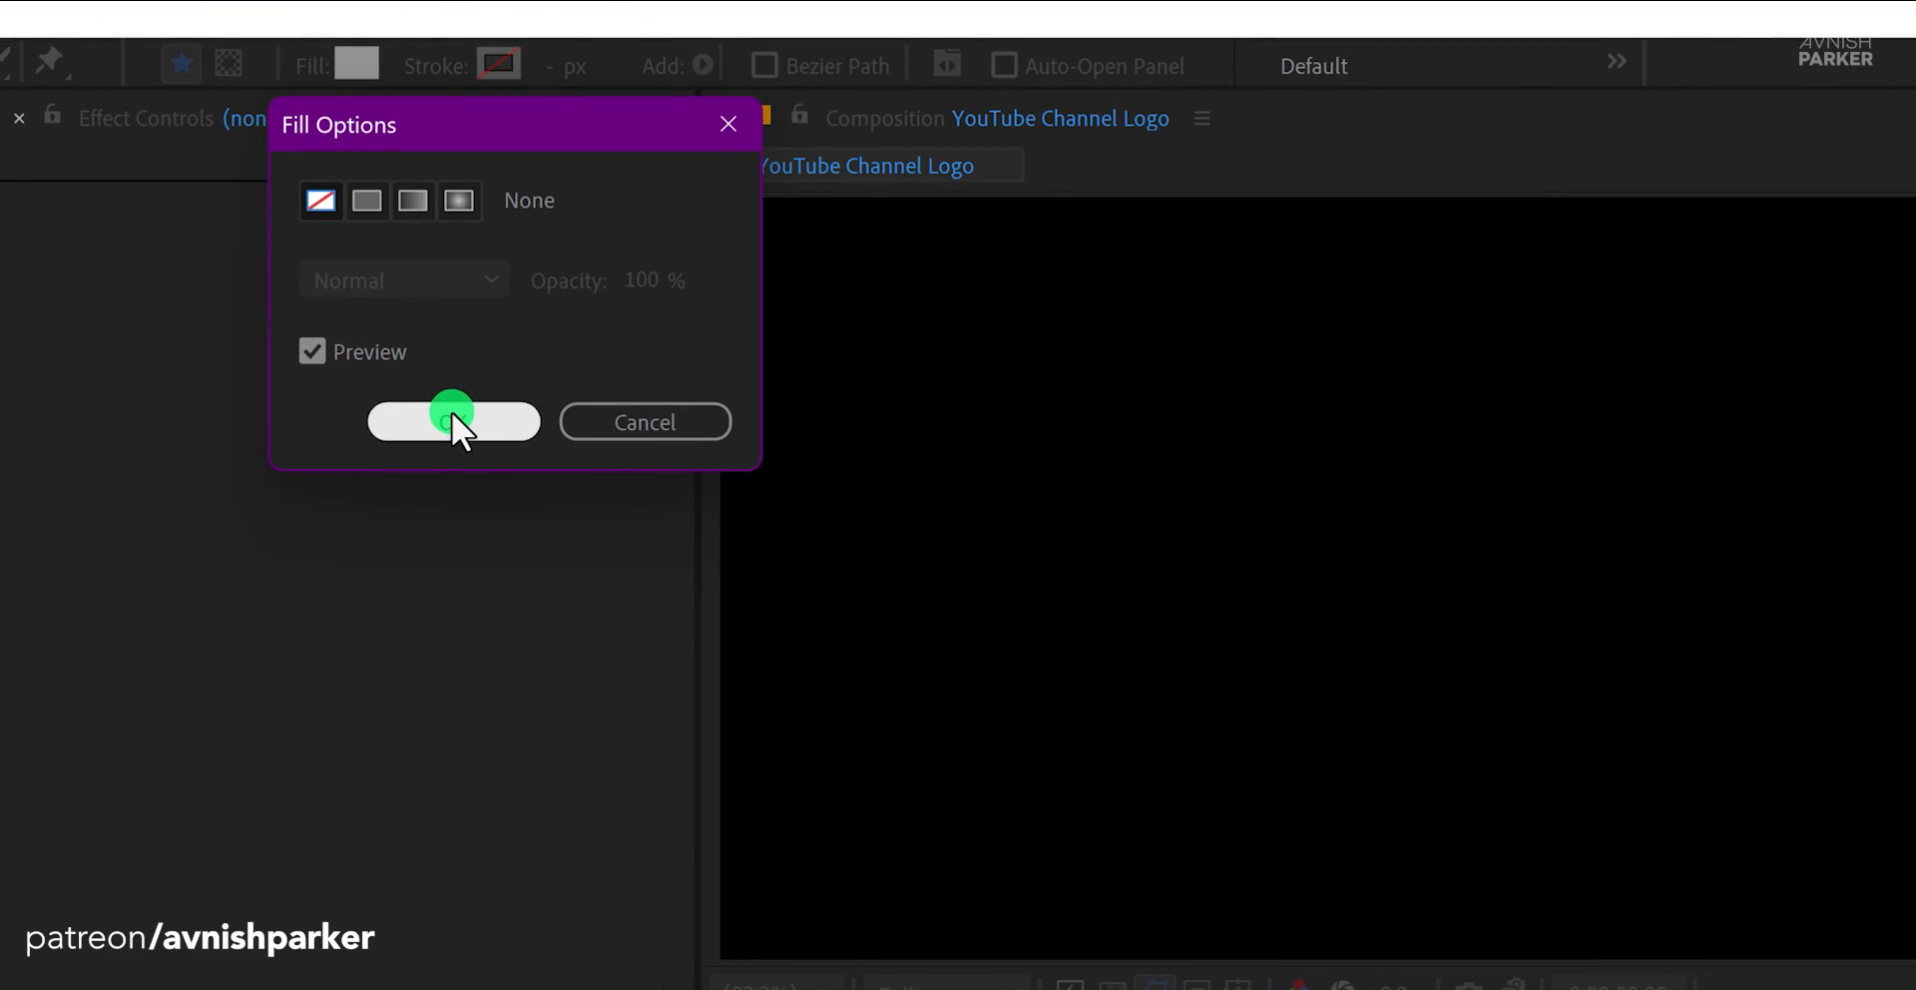
# Set the ellipse stroke to a solid white colour with a width of 25 px
pyautogui.click(432, 68)
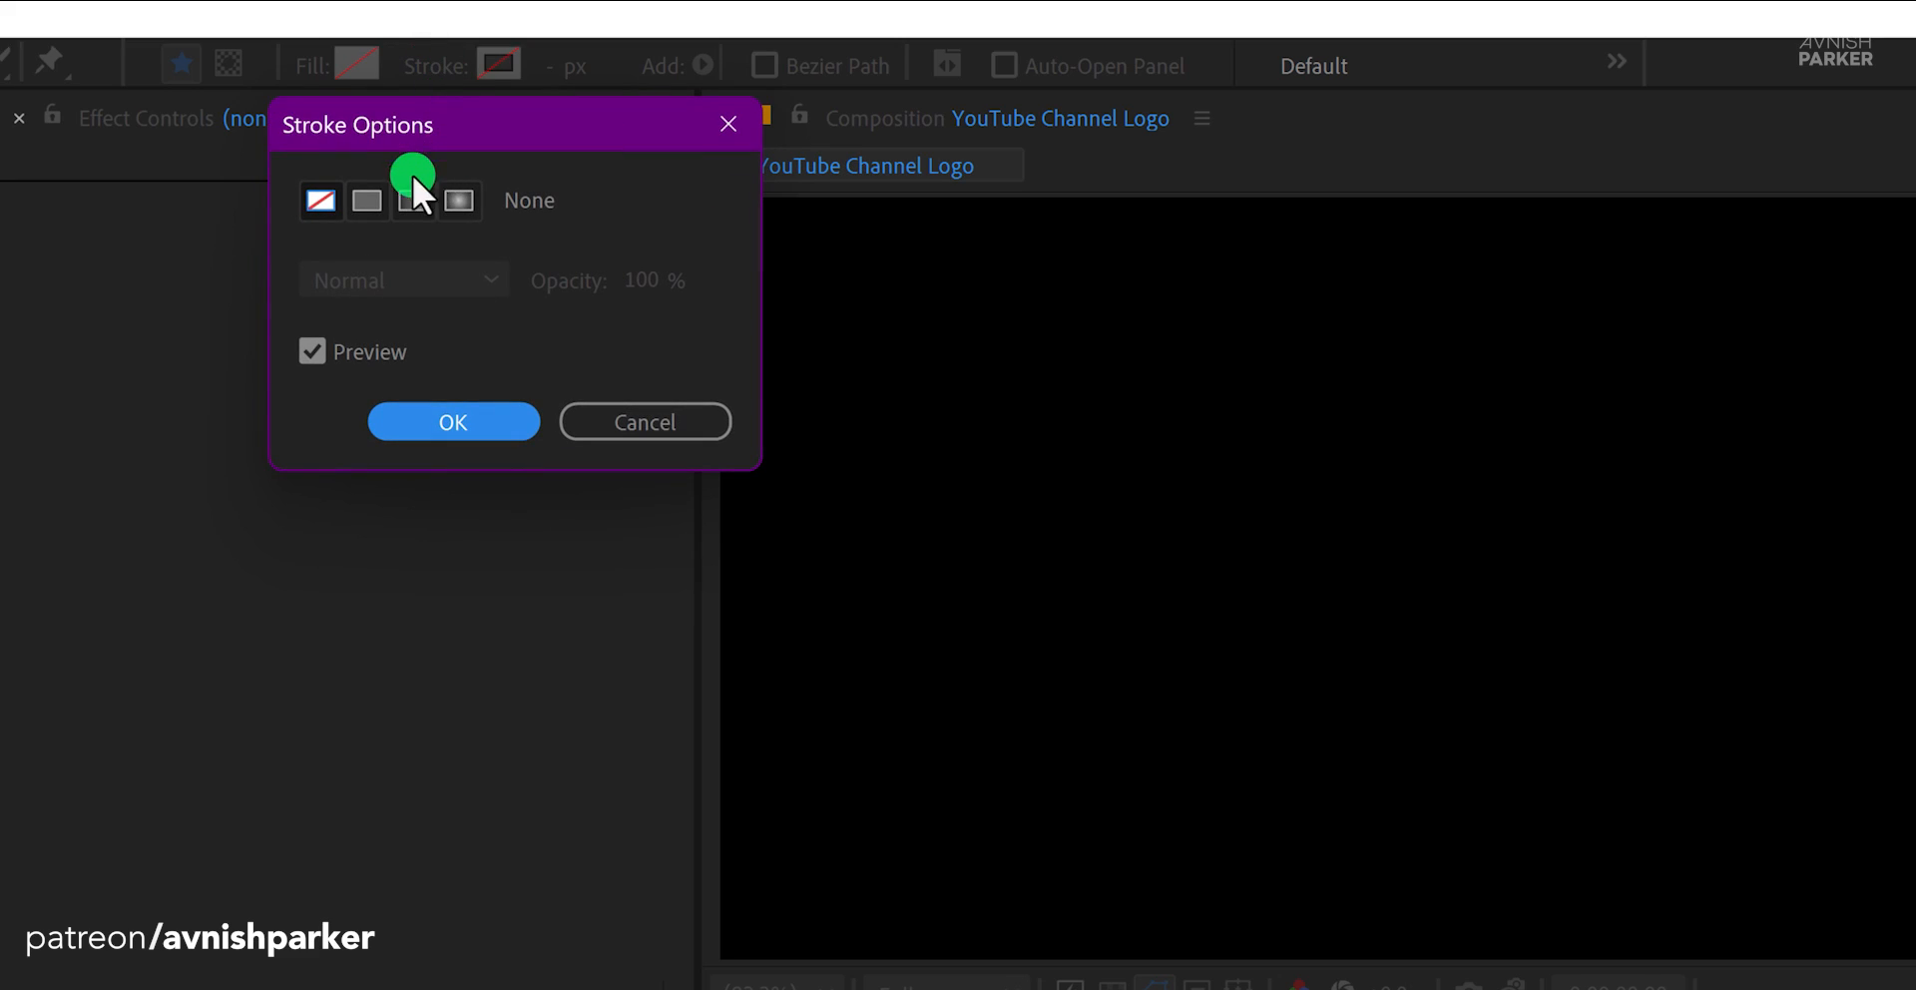
pyautogui.click(374, 201)
pyautogui.click(431, 419)
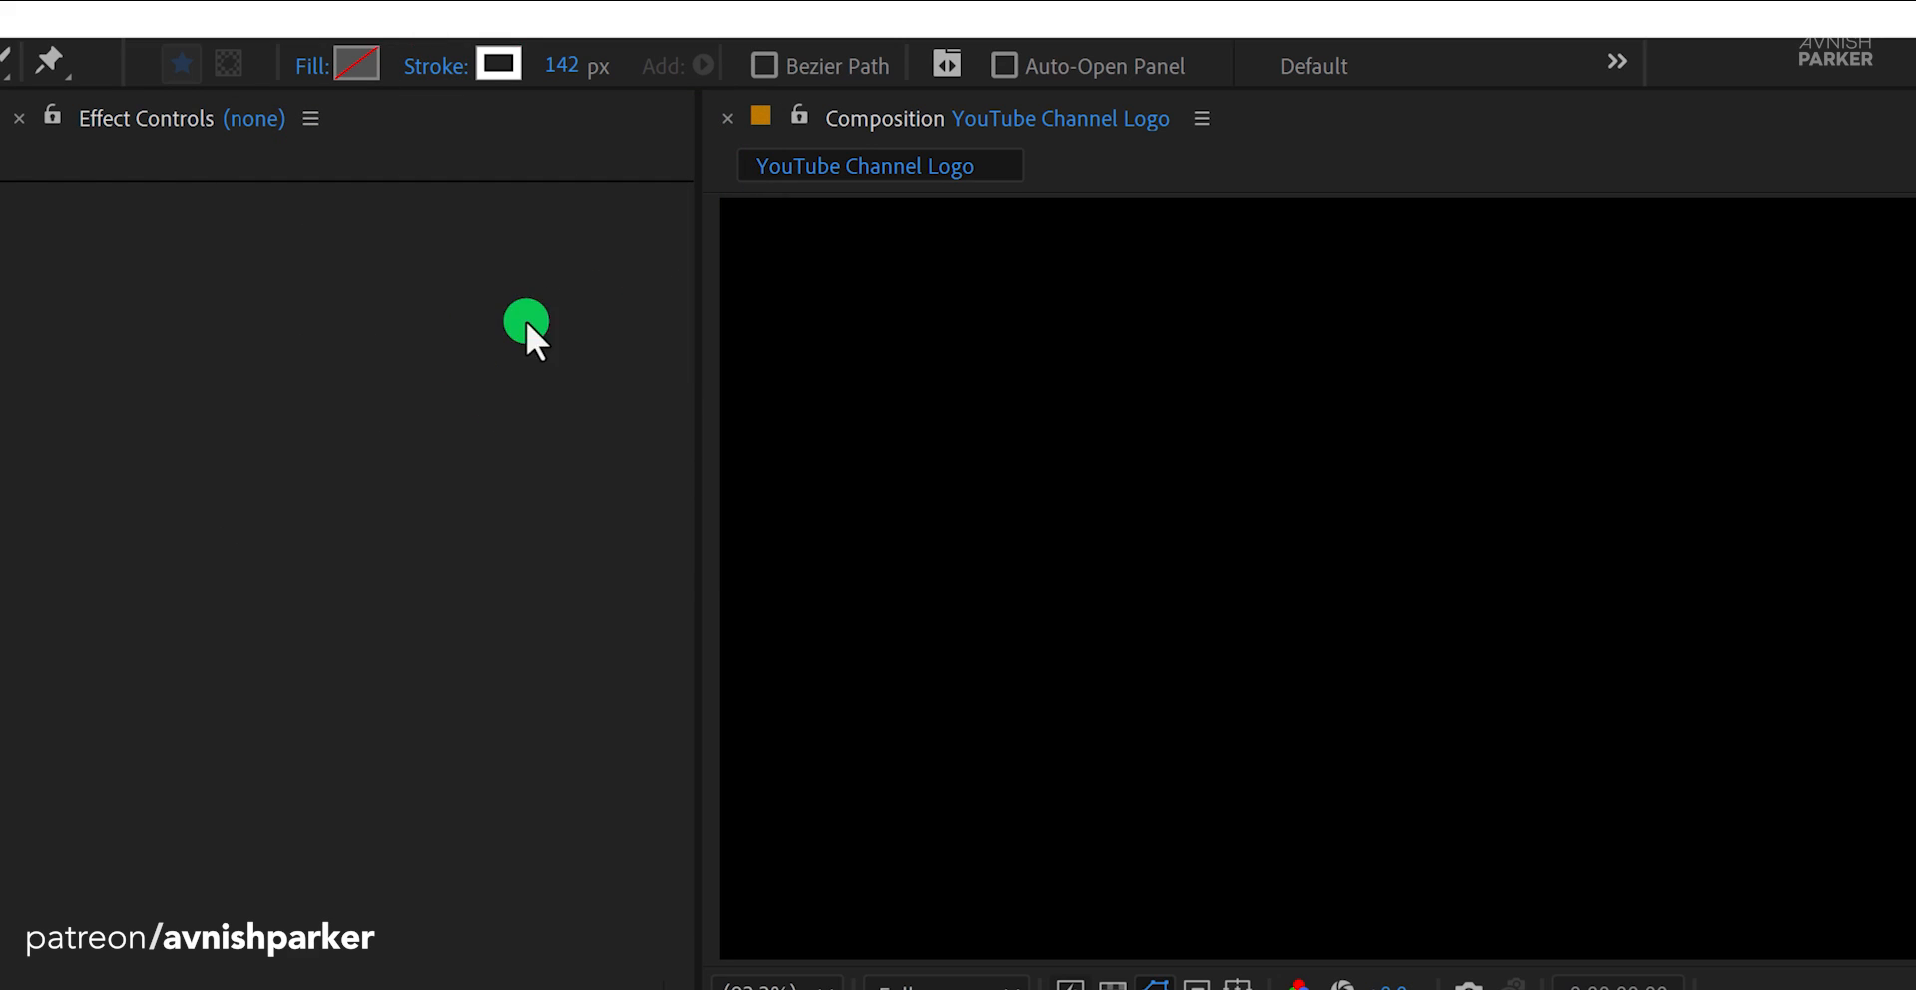
pyautogui.click(571, 72)
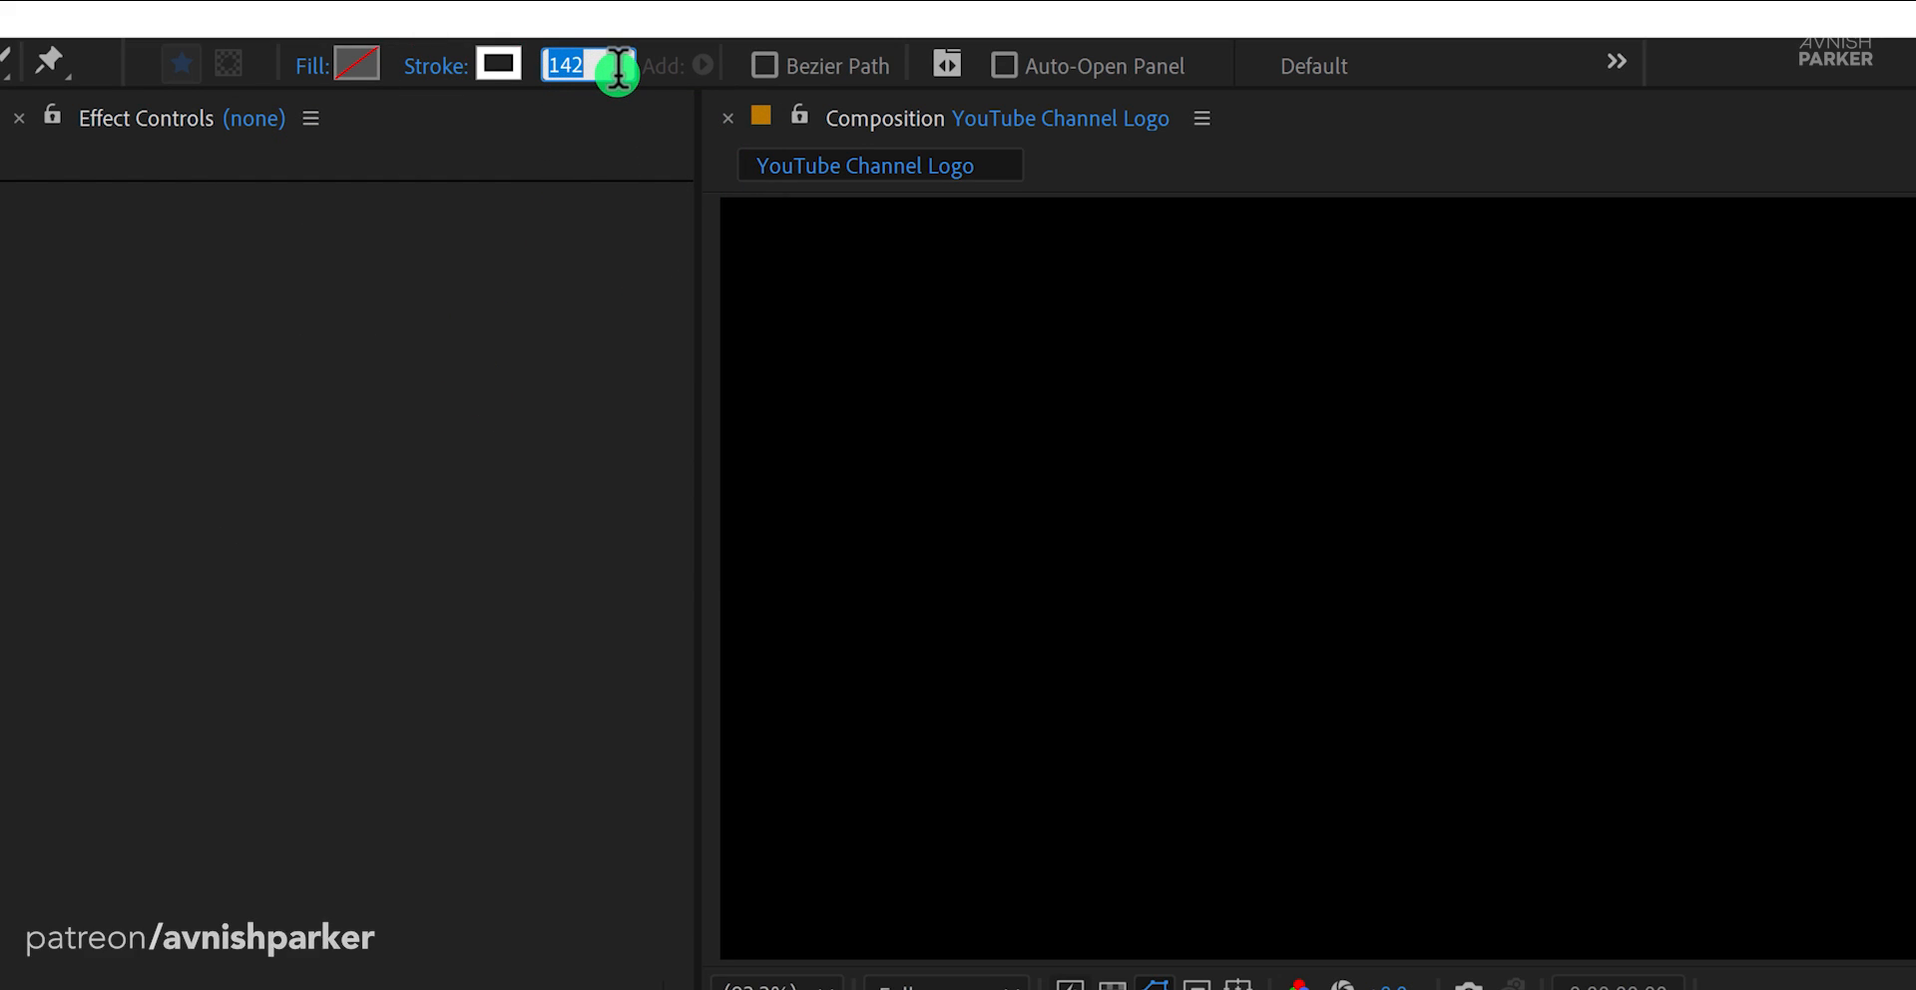
pyautogui.write('25')
pyautogui.press('Return')
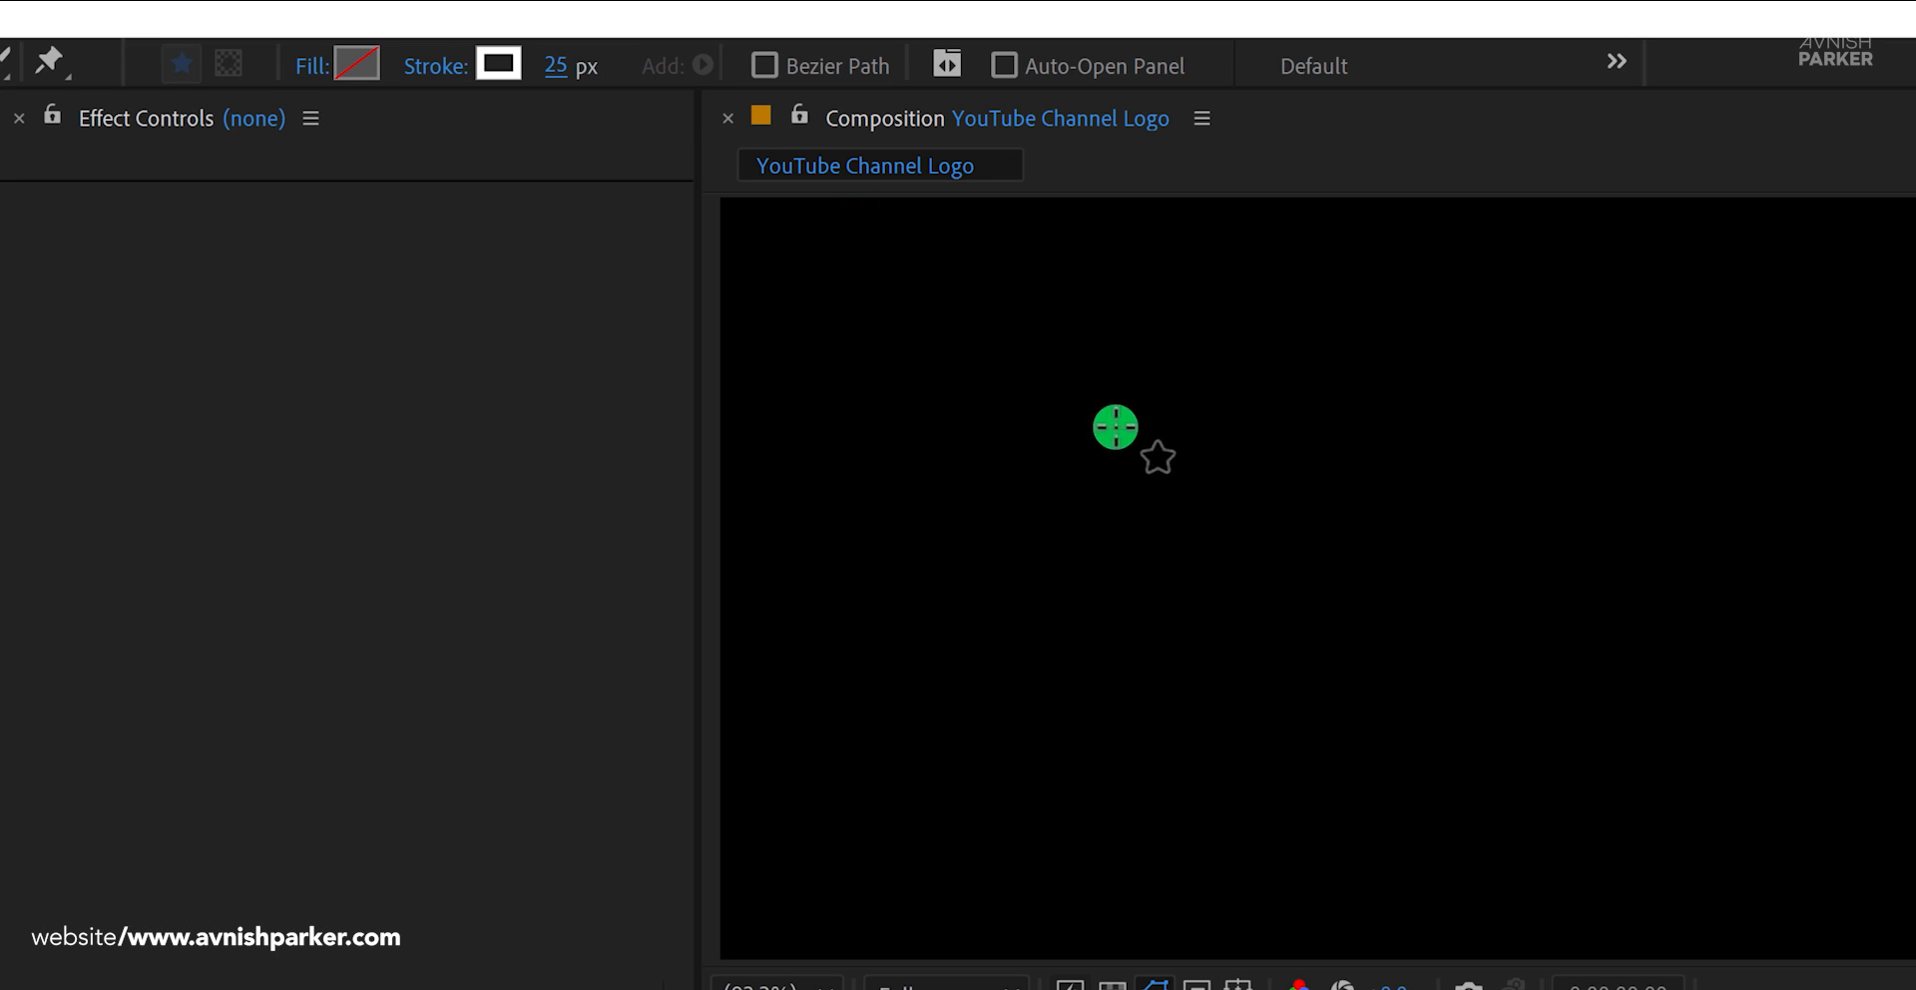
# Draw a circle in the middle of the composition and align it to the composition's horizontal and vertical centre
pyautogui.moveTo(1383, 580); pyautogui.dragTo(1426, 641)
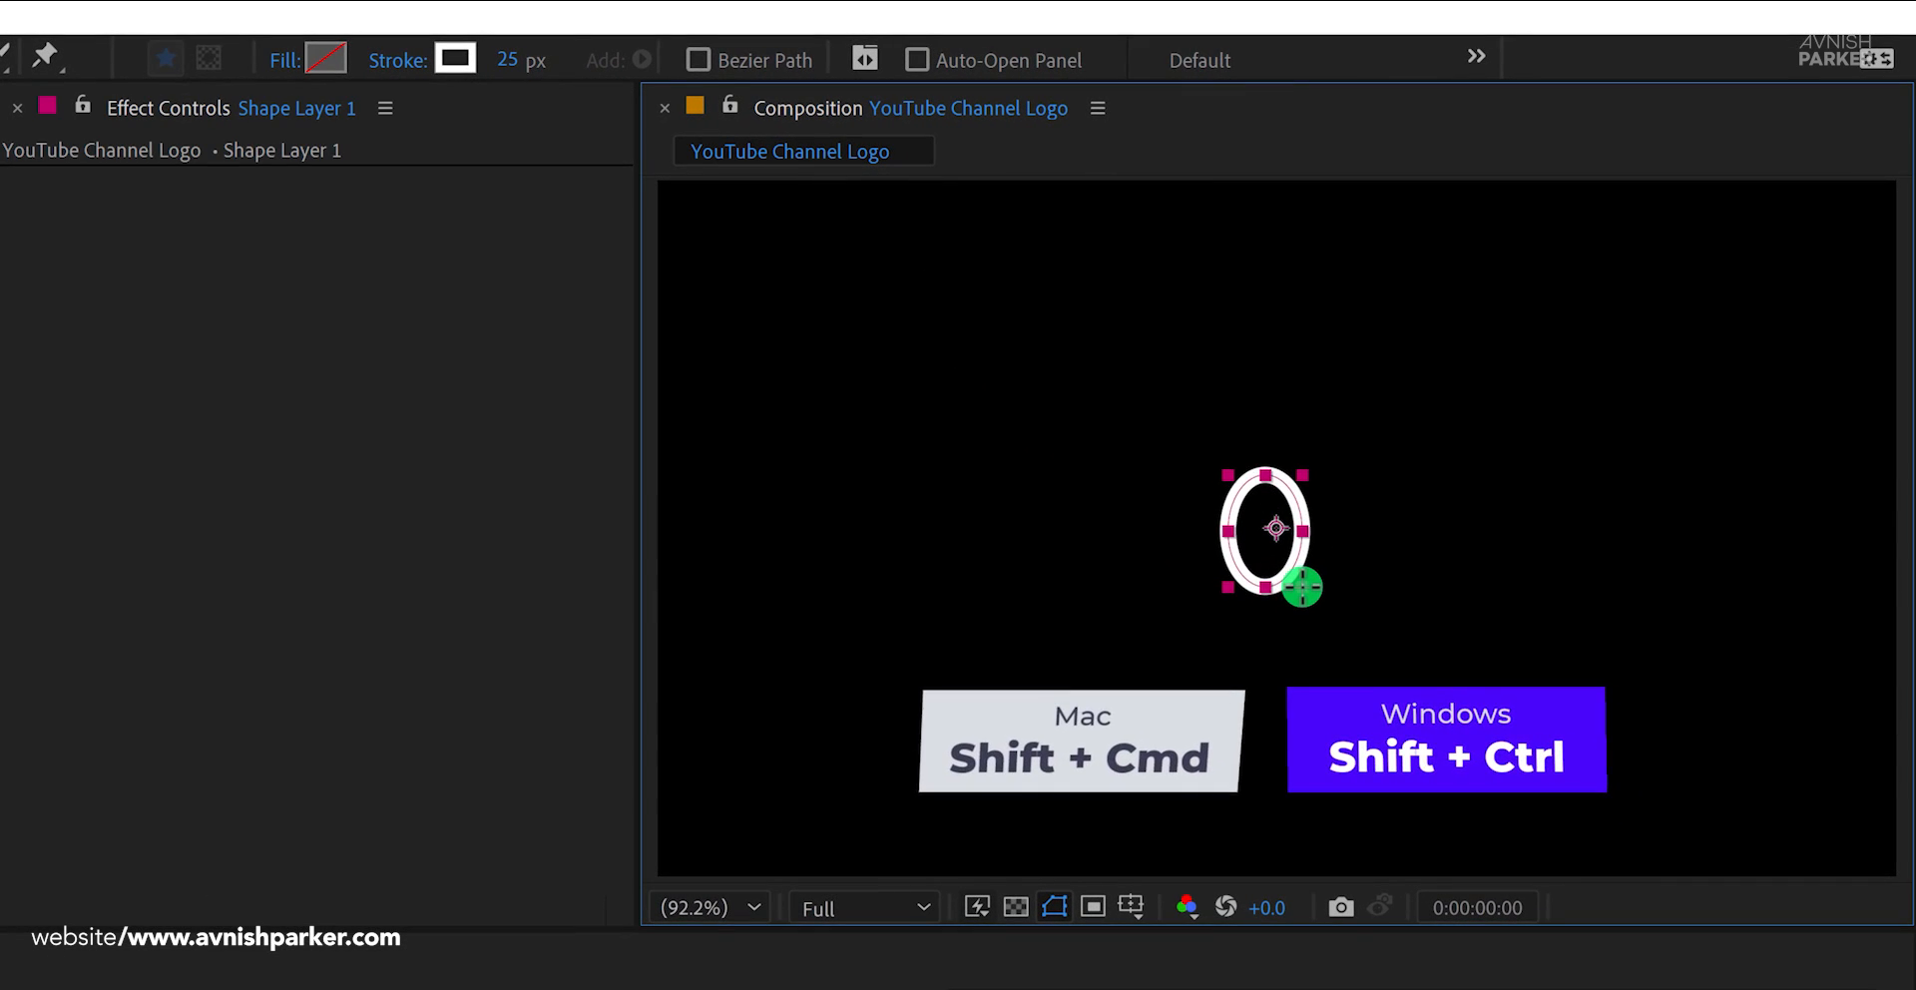
pyautogui.moveTo(1302, 587); pyautogui.dragTo(1347, 626)
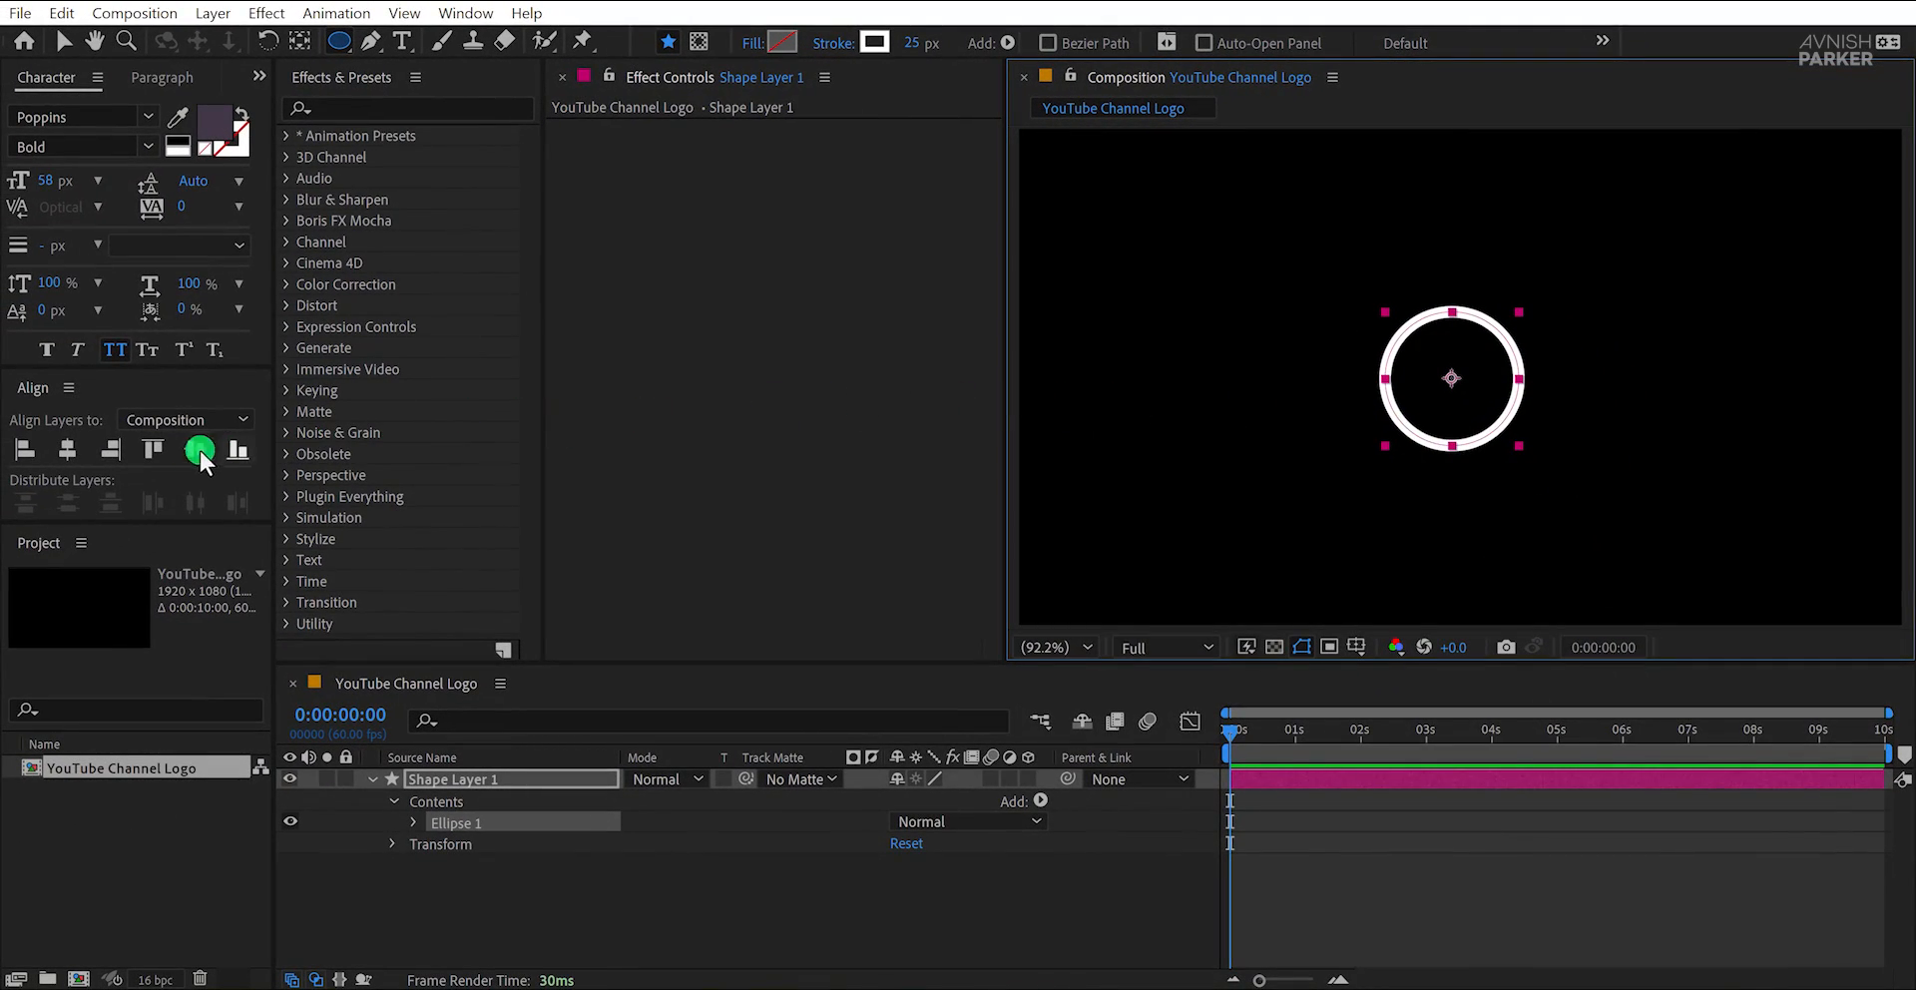
pyautogui.click(67, 450)
pyautogui.click(199, 450)
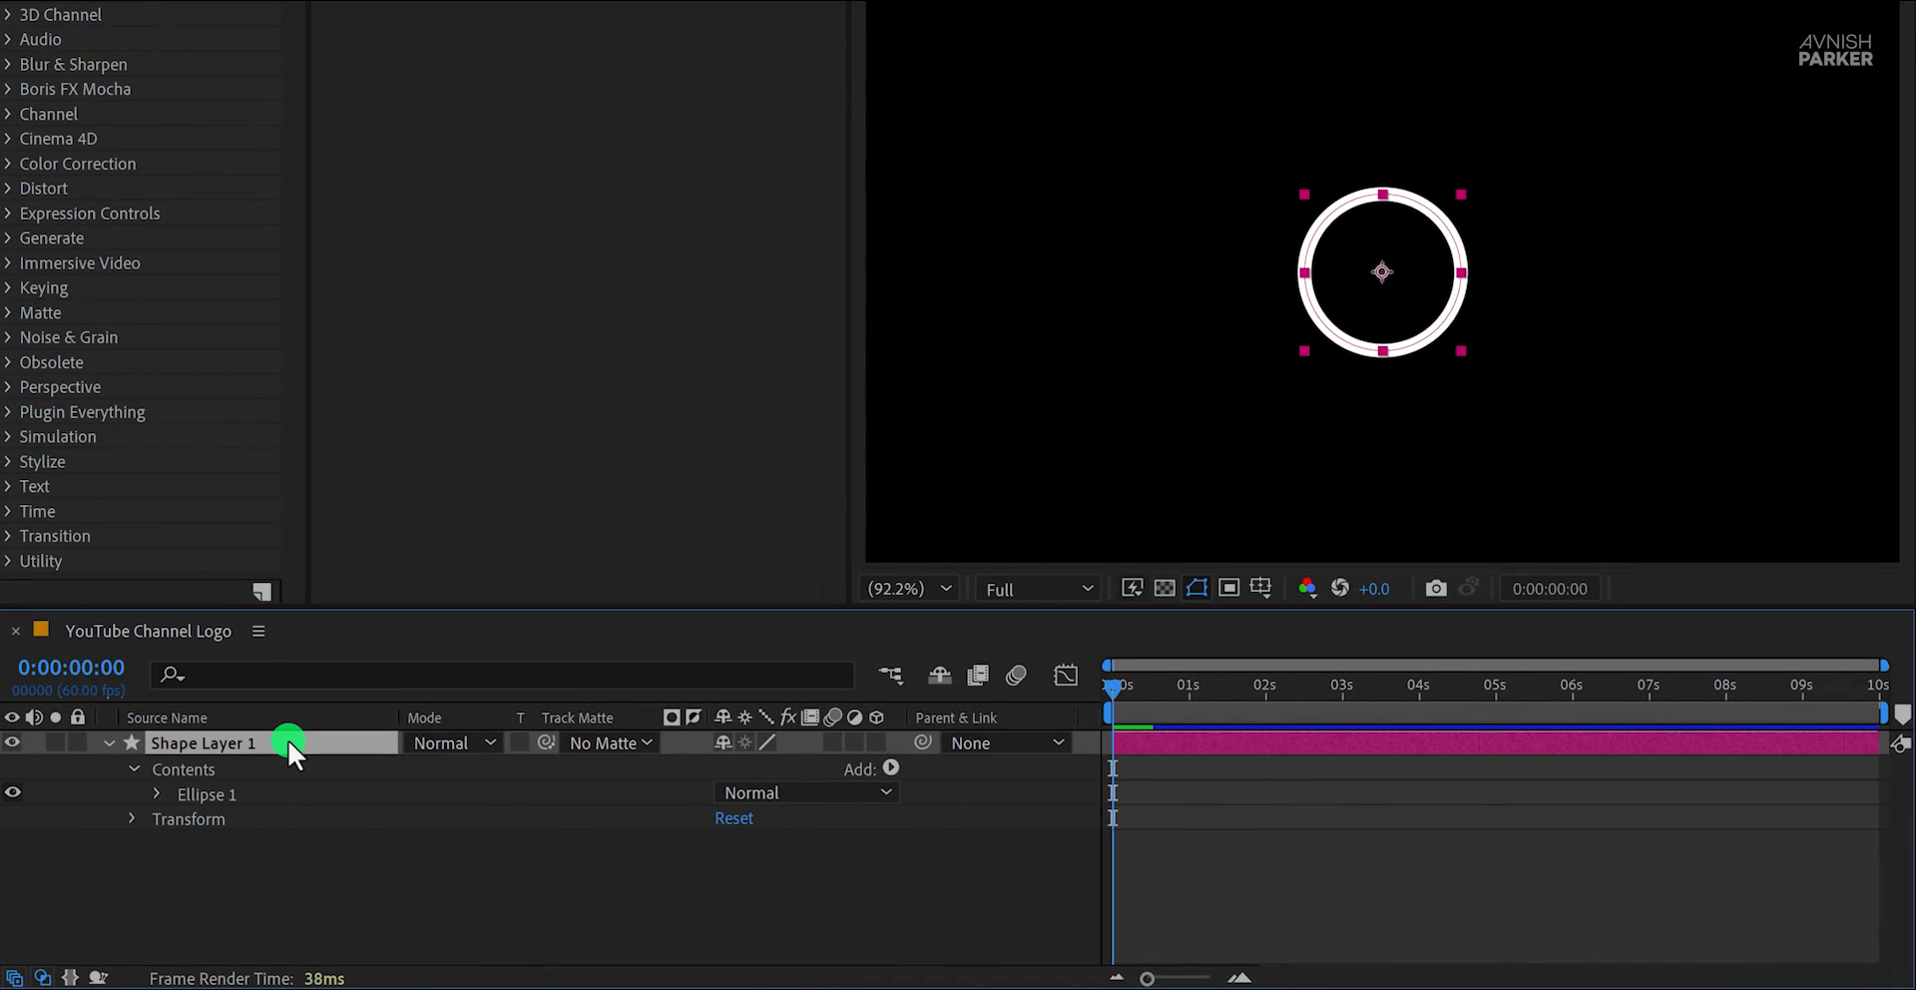
# Rename the circle's shape layer as White_R
pyautogui.press('Return')
pyautogui.write('White_R')
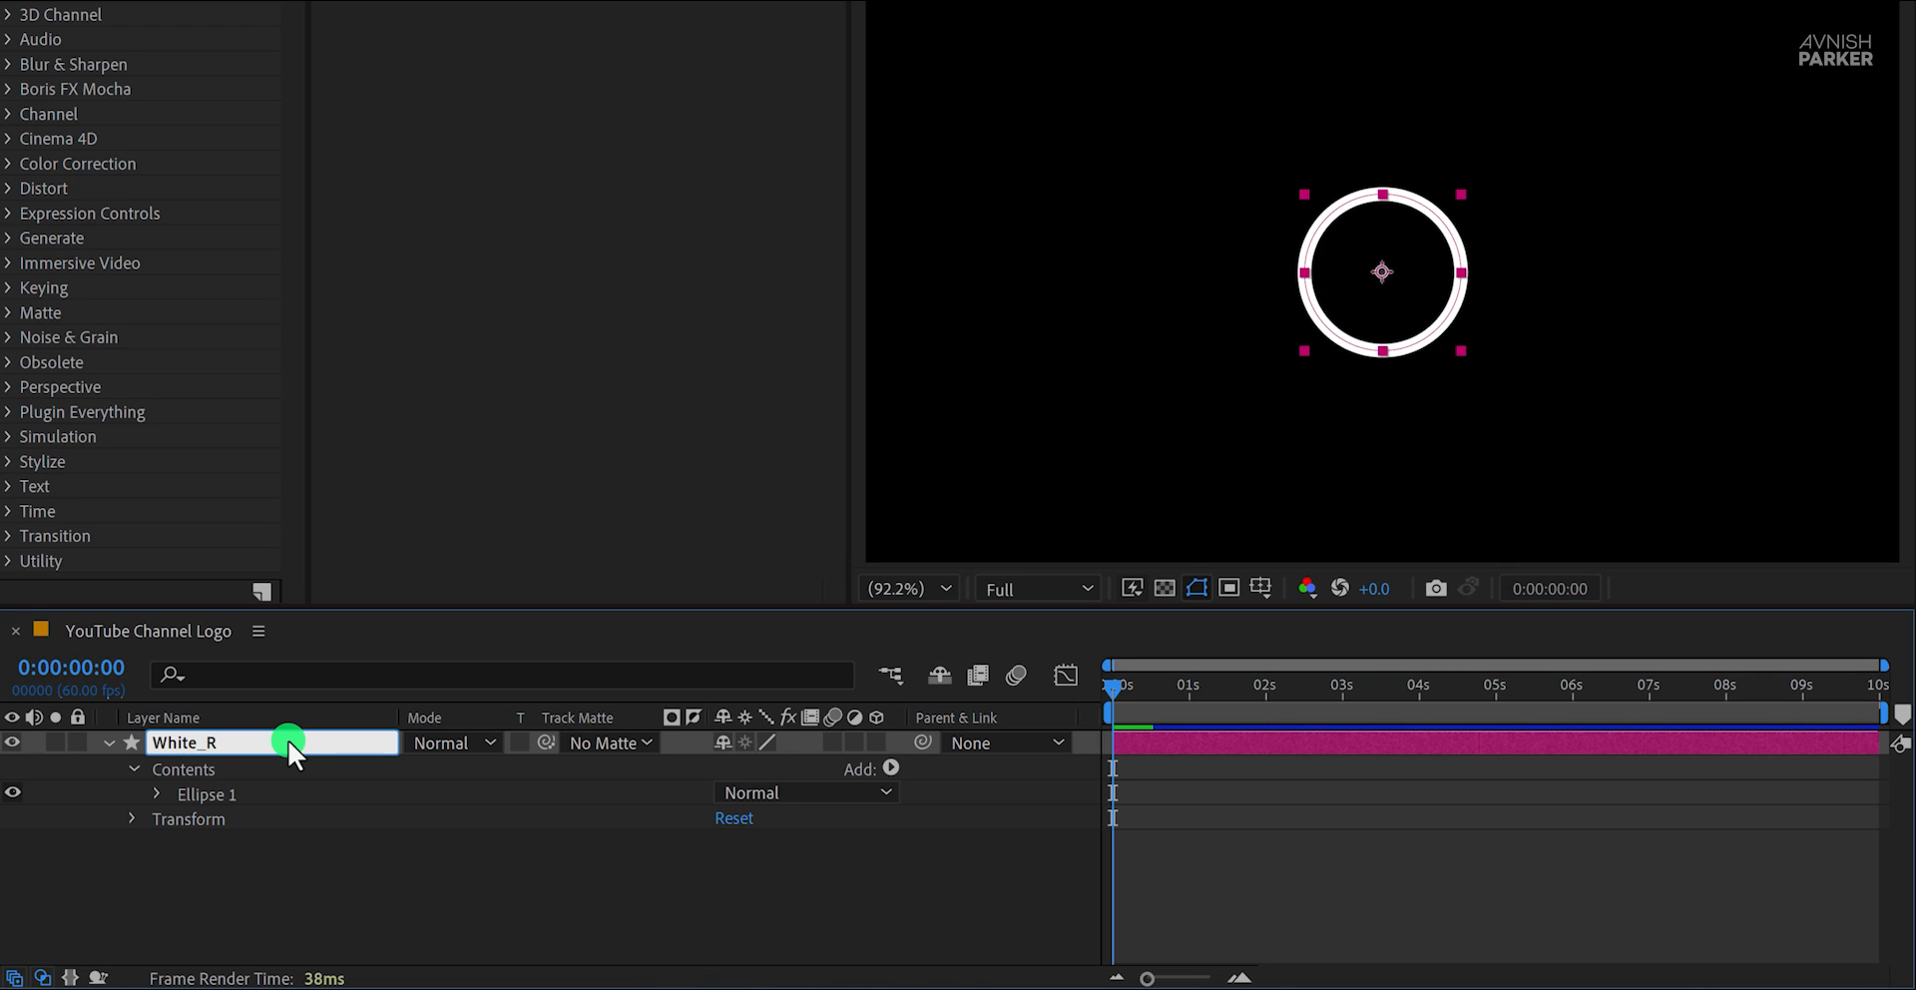
pyautogui.press('Return')
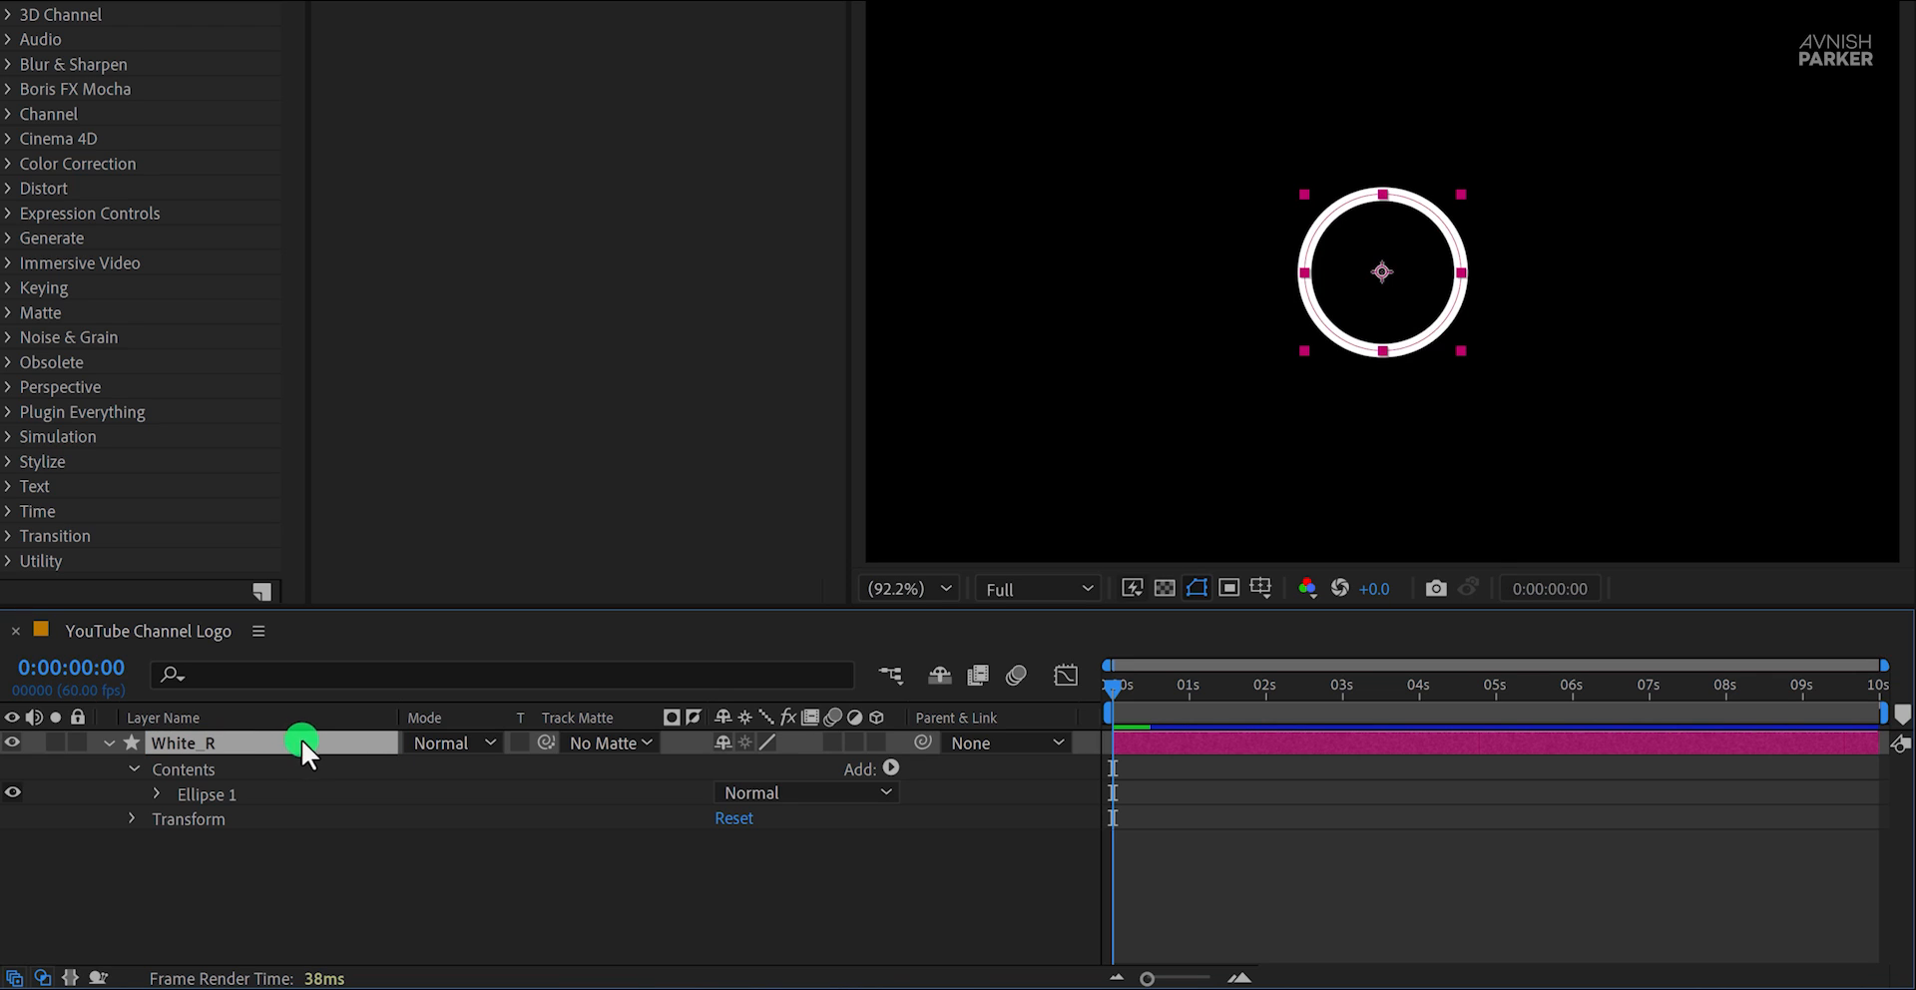
# Add Trim Paths to the White_R layer and reduce its End value to 48%
pyautogui.click(889, 769)
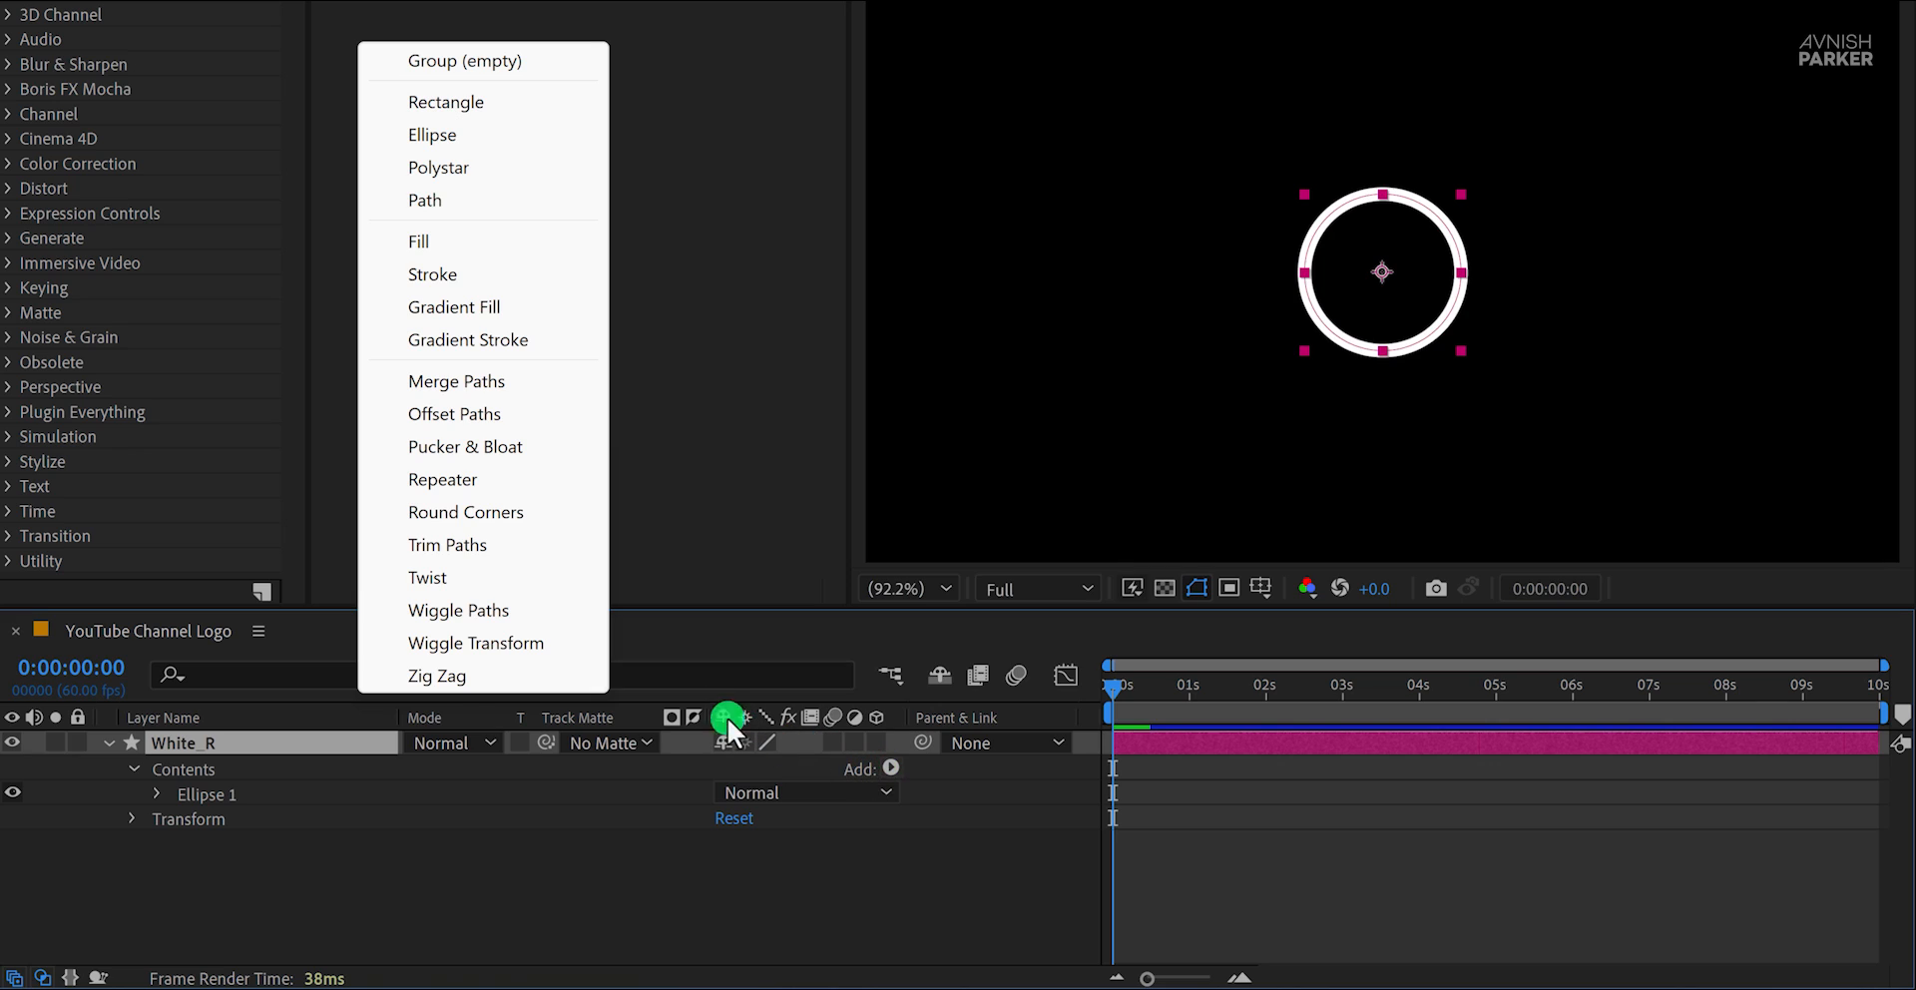
pyautogui.click(493, 546)
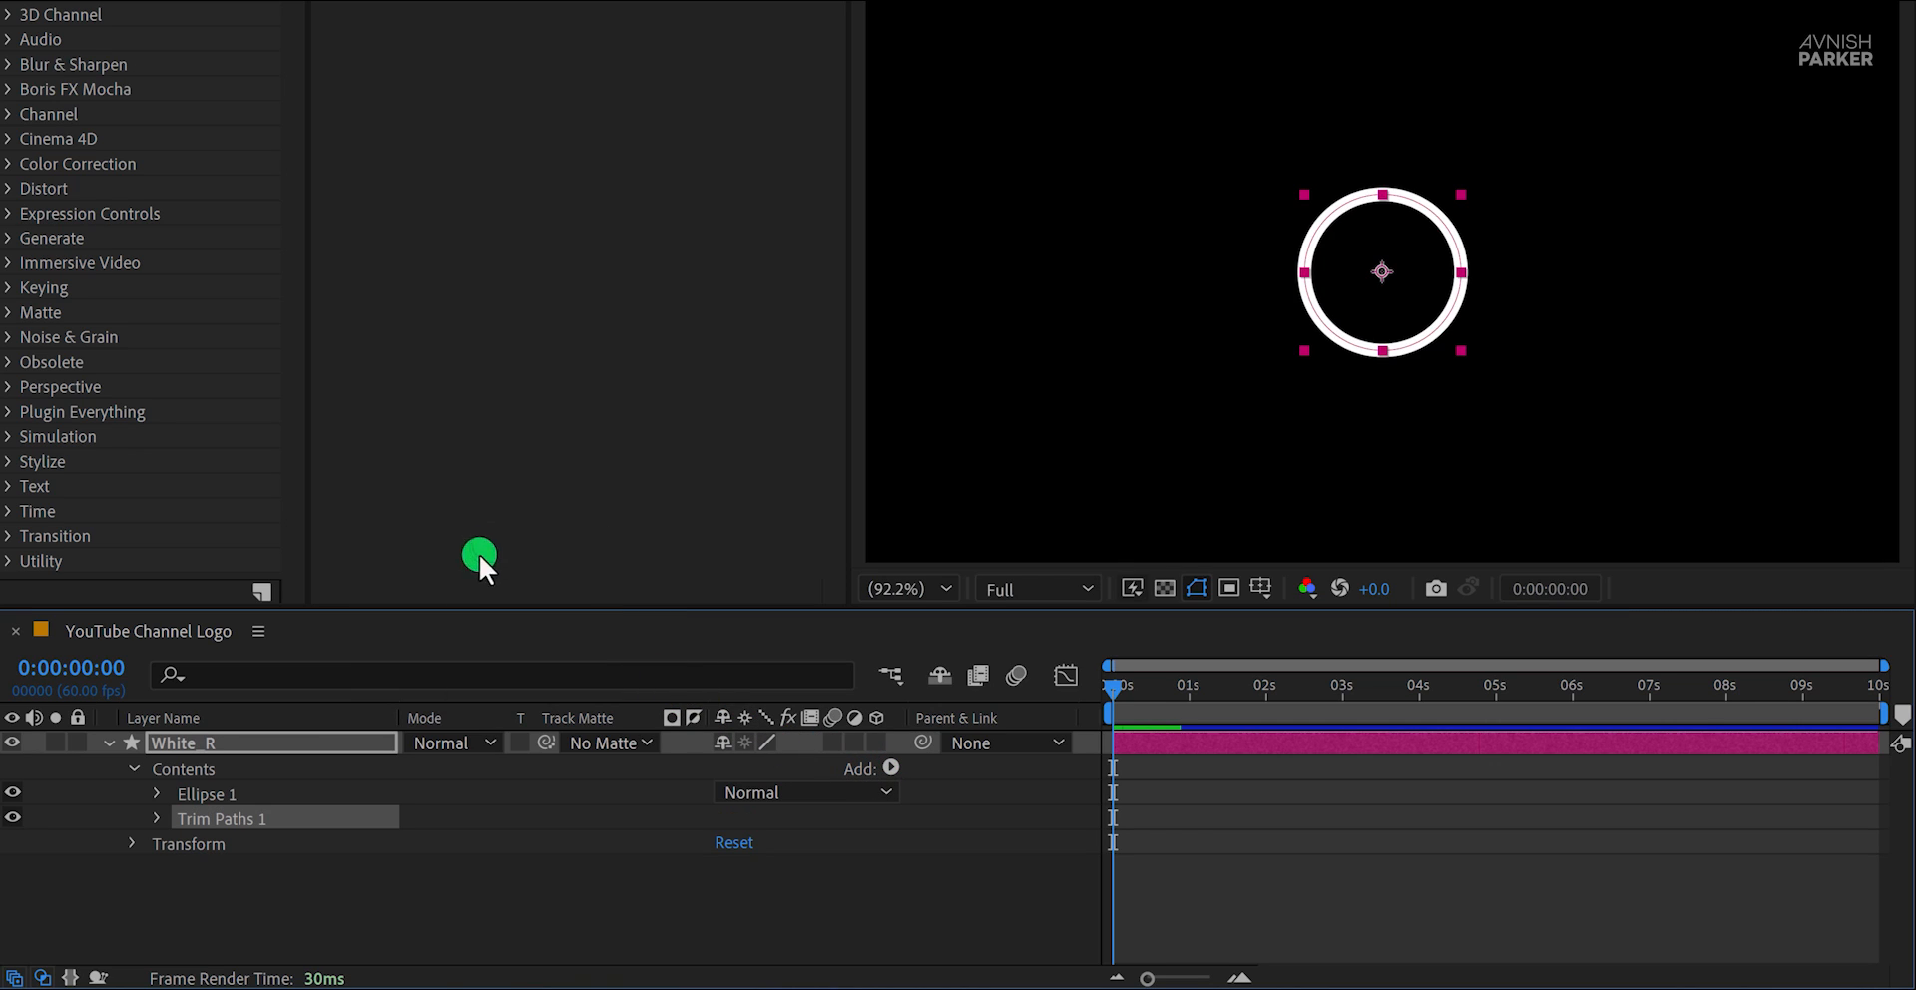
pyautogui.click(159, 817)
pyautogui.moveTo(733, 869)
pyautogui.mouseDown()
pyautogui.moveTo(608, 870)
pyautogui.moveTo(650, 869)
pyautogui.mouseUp()
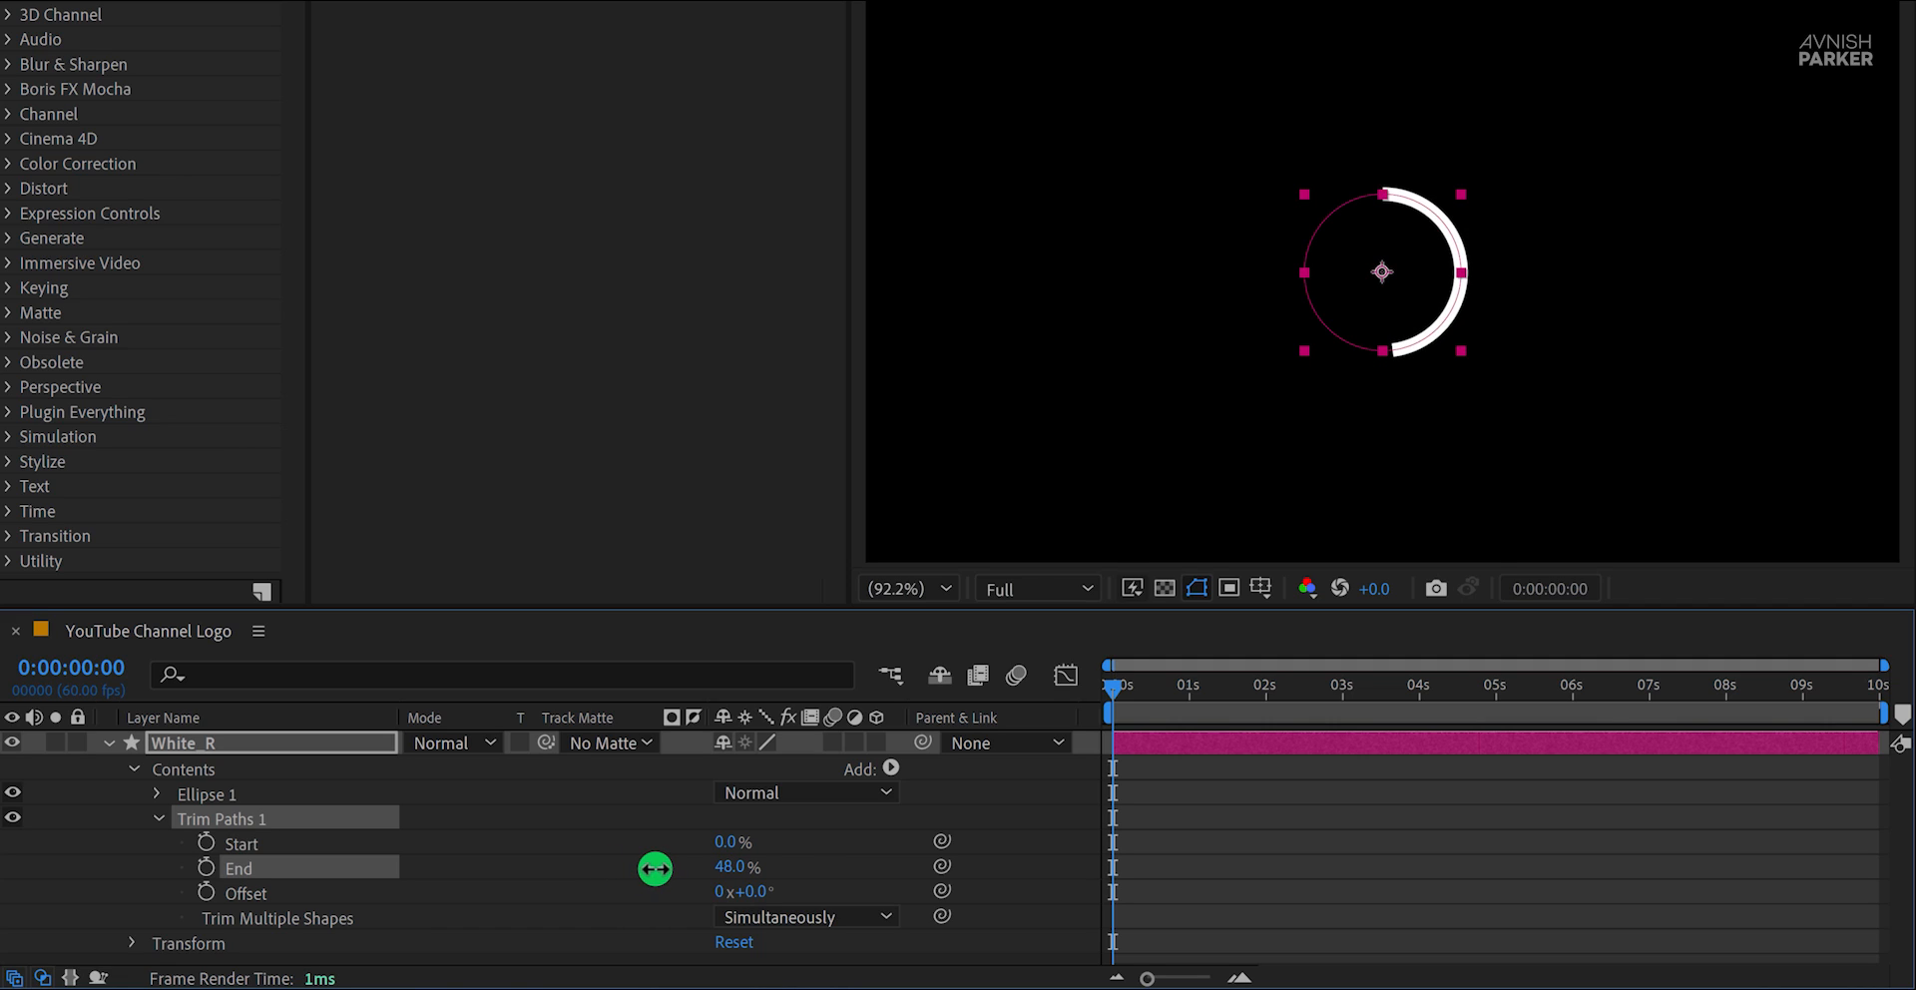
# Set the line cap of Stroke 1 in White_R's Ellipse 1 to Round Cap and collapse the ellipse properties
pyautogui.press('v')
pyautogui.scroll(2, 1379, 442)
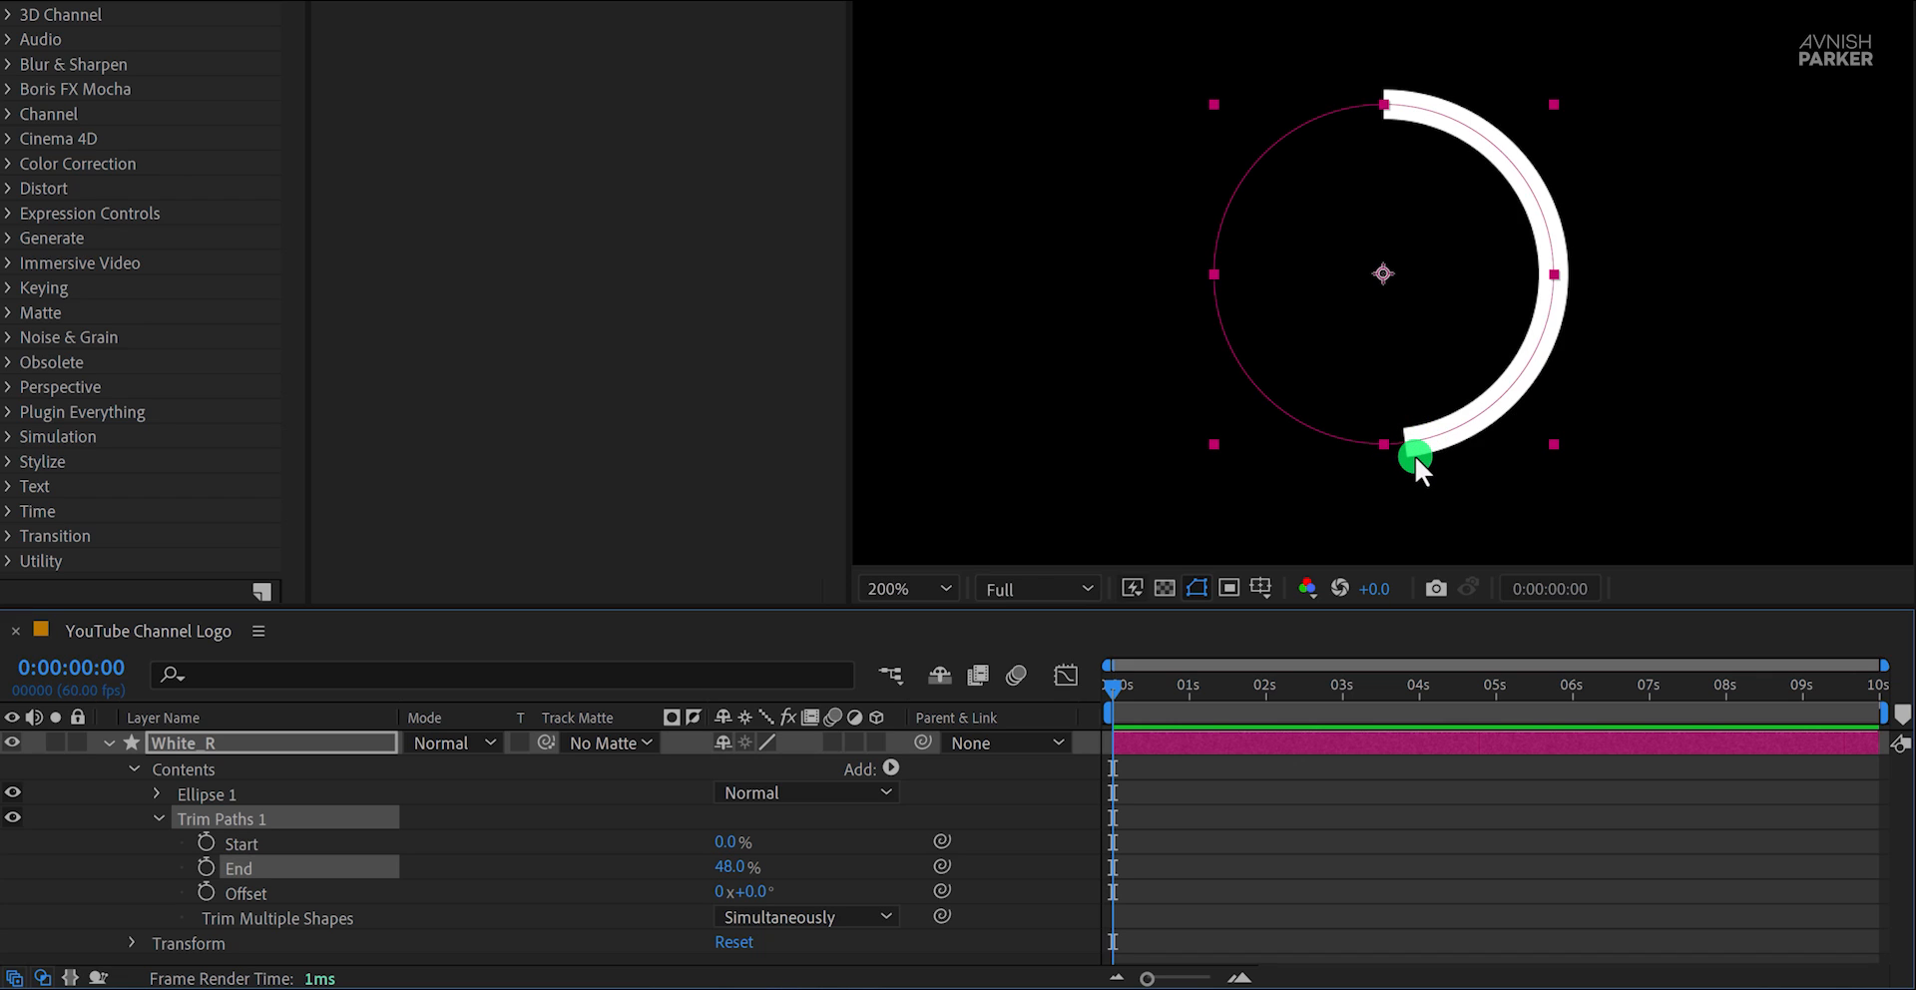
pyautogui.click(160, 792)
pyautogui.click(182, 843)
pyautogui.scroll(-2, 181, 842)
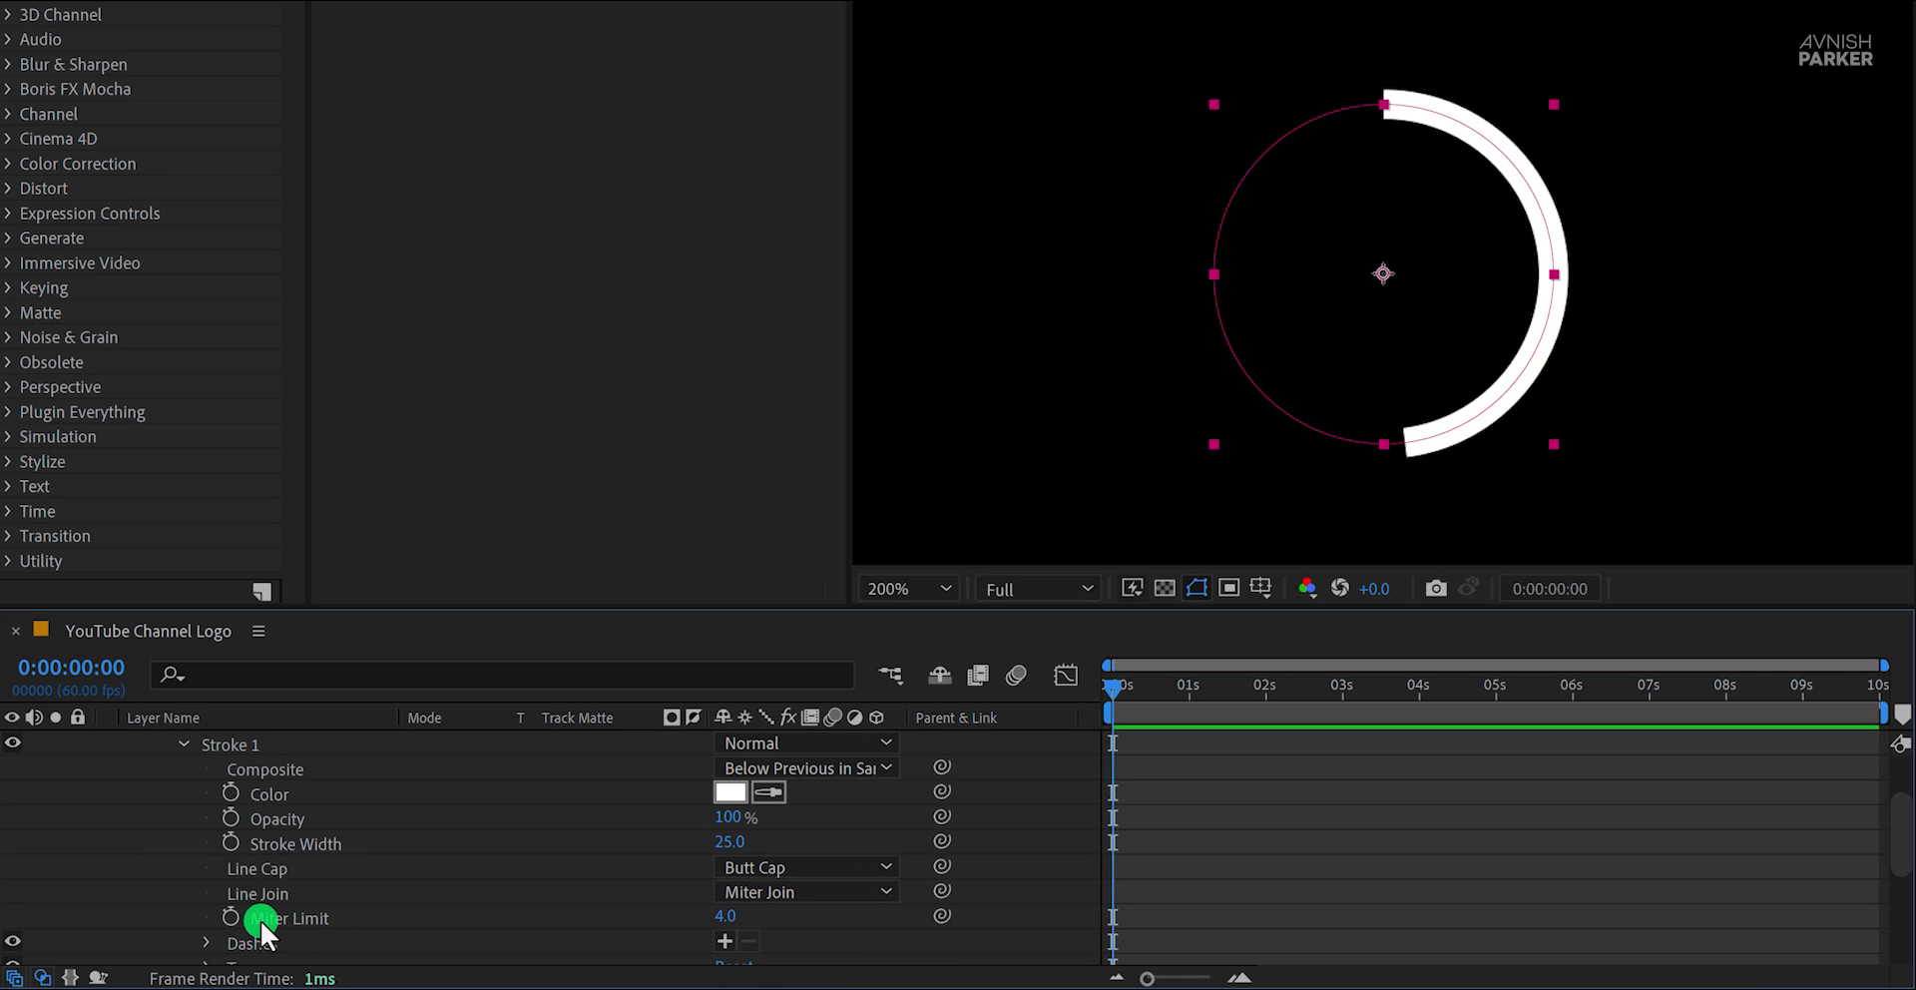
pyautogui.scroll(-1, 260, 920)
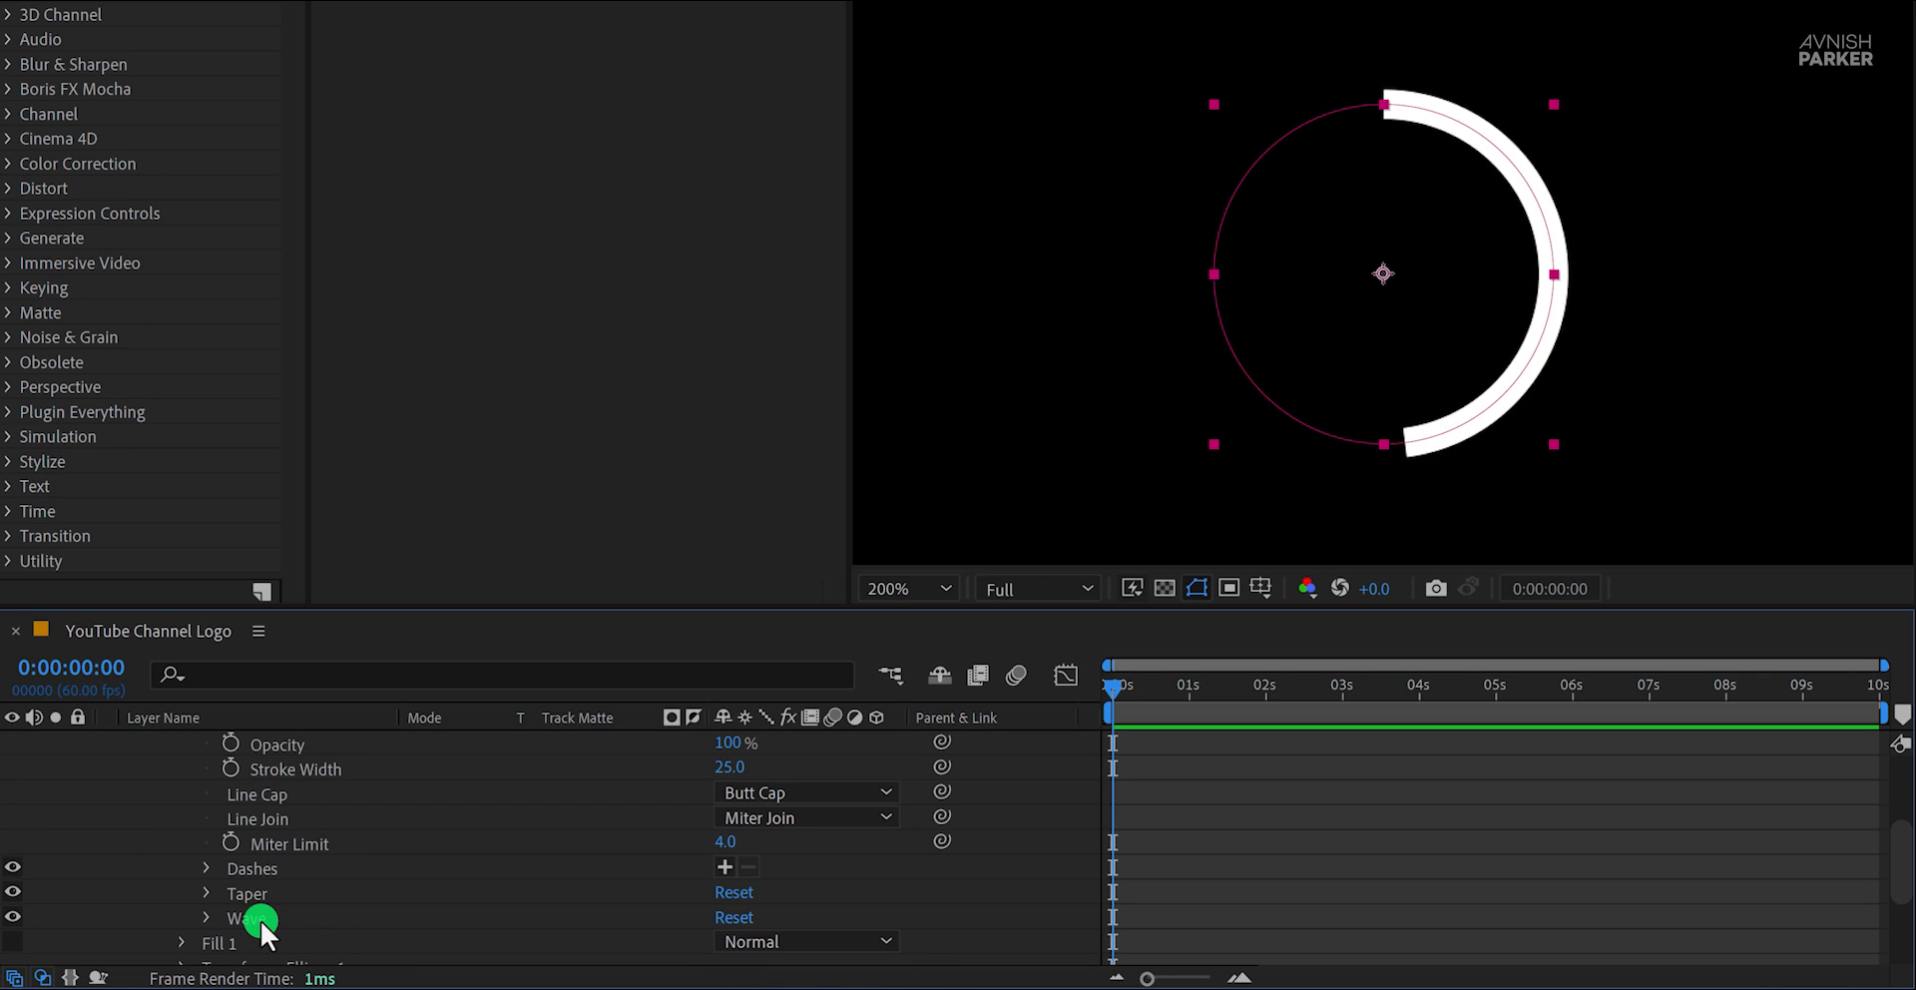
pyautogui.click(274, 794)
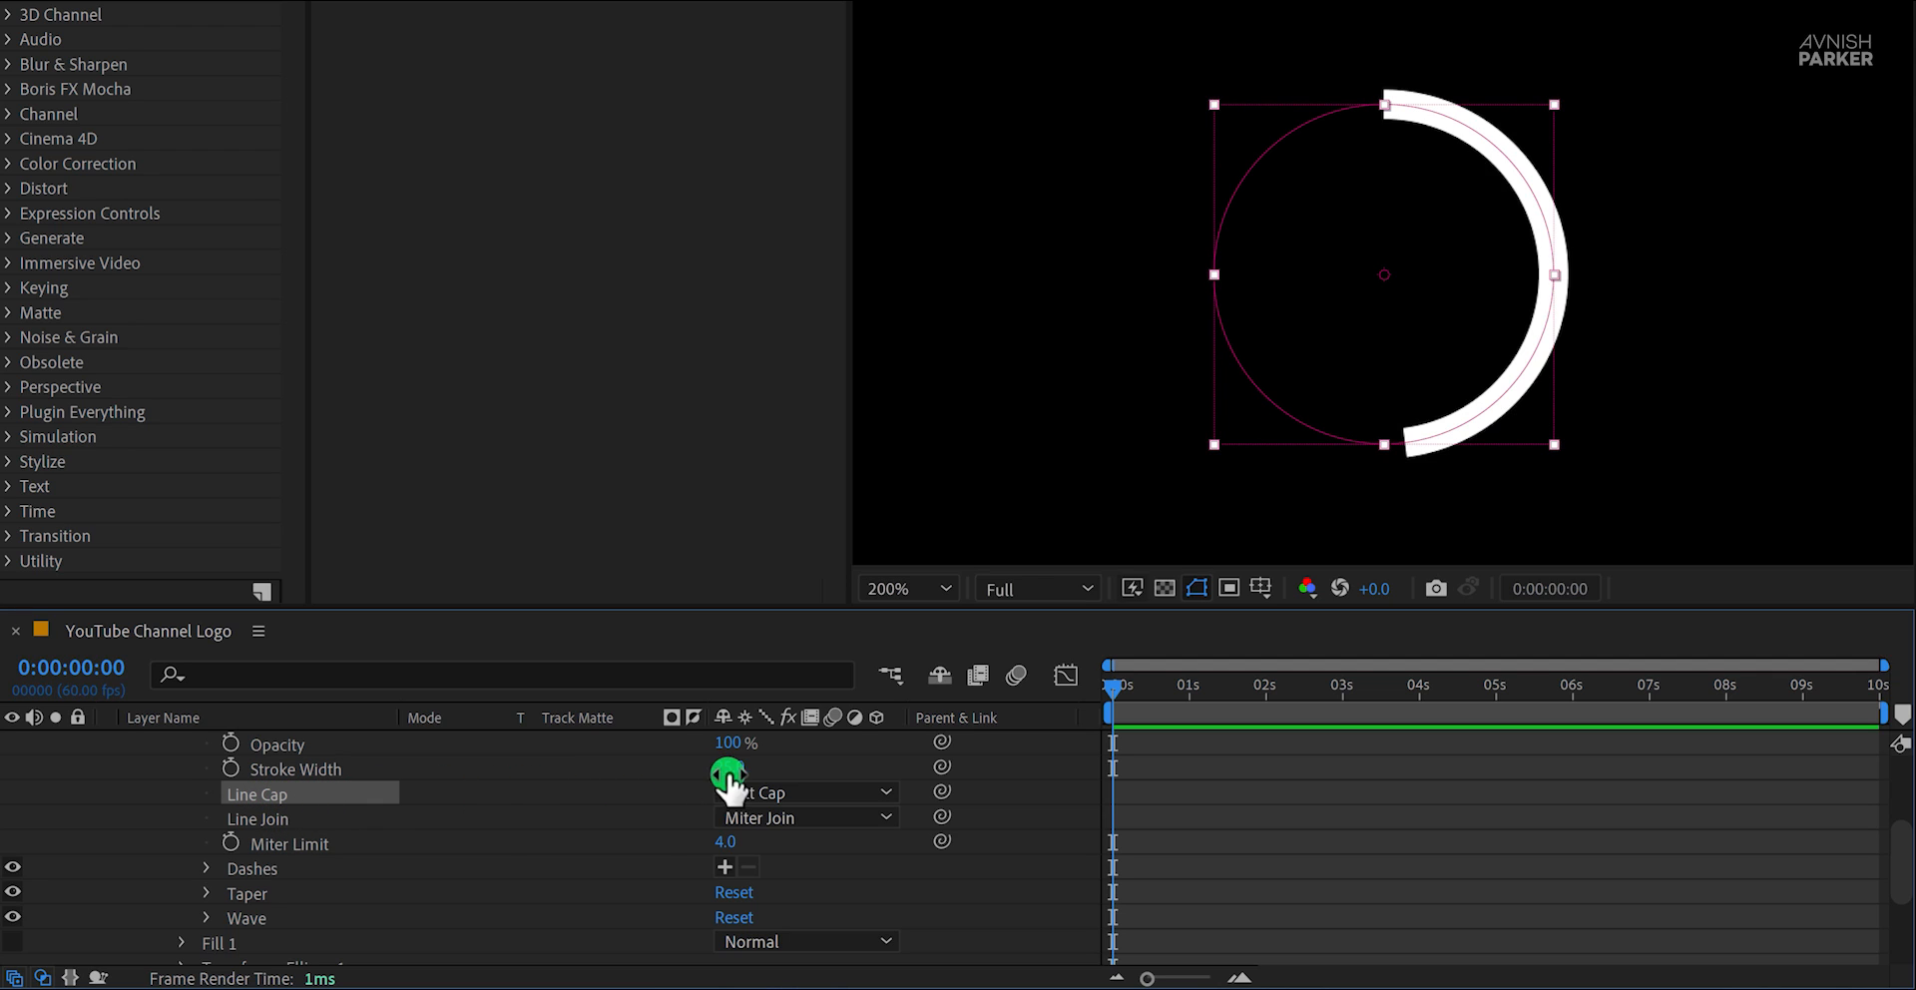
pyautogui.click(788, 794)
pyautogui.click(808, 735)
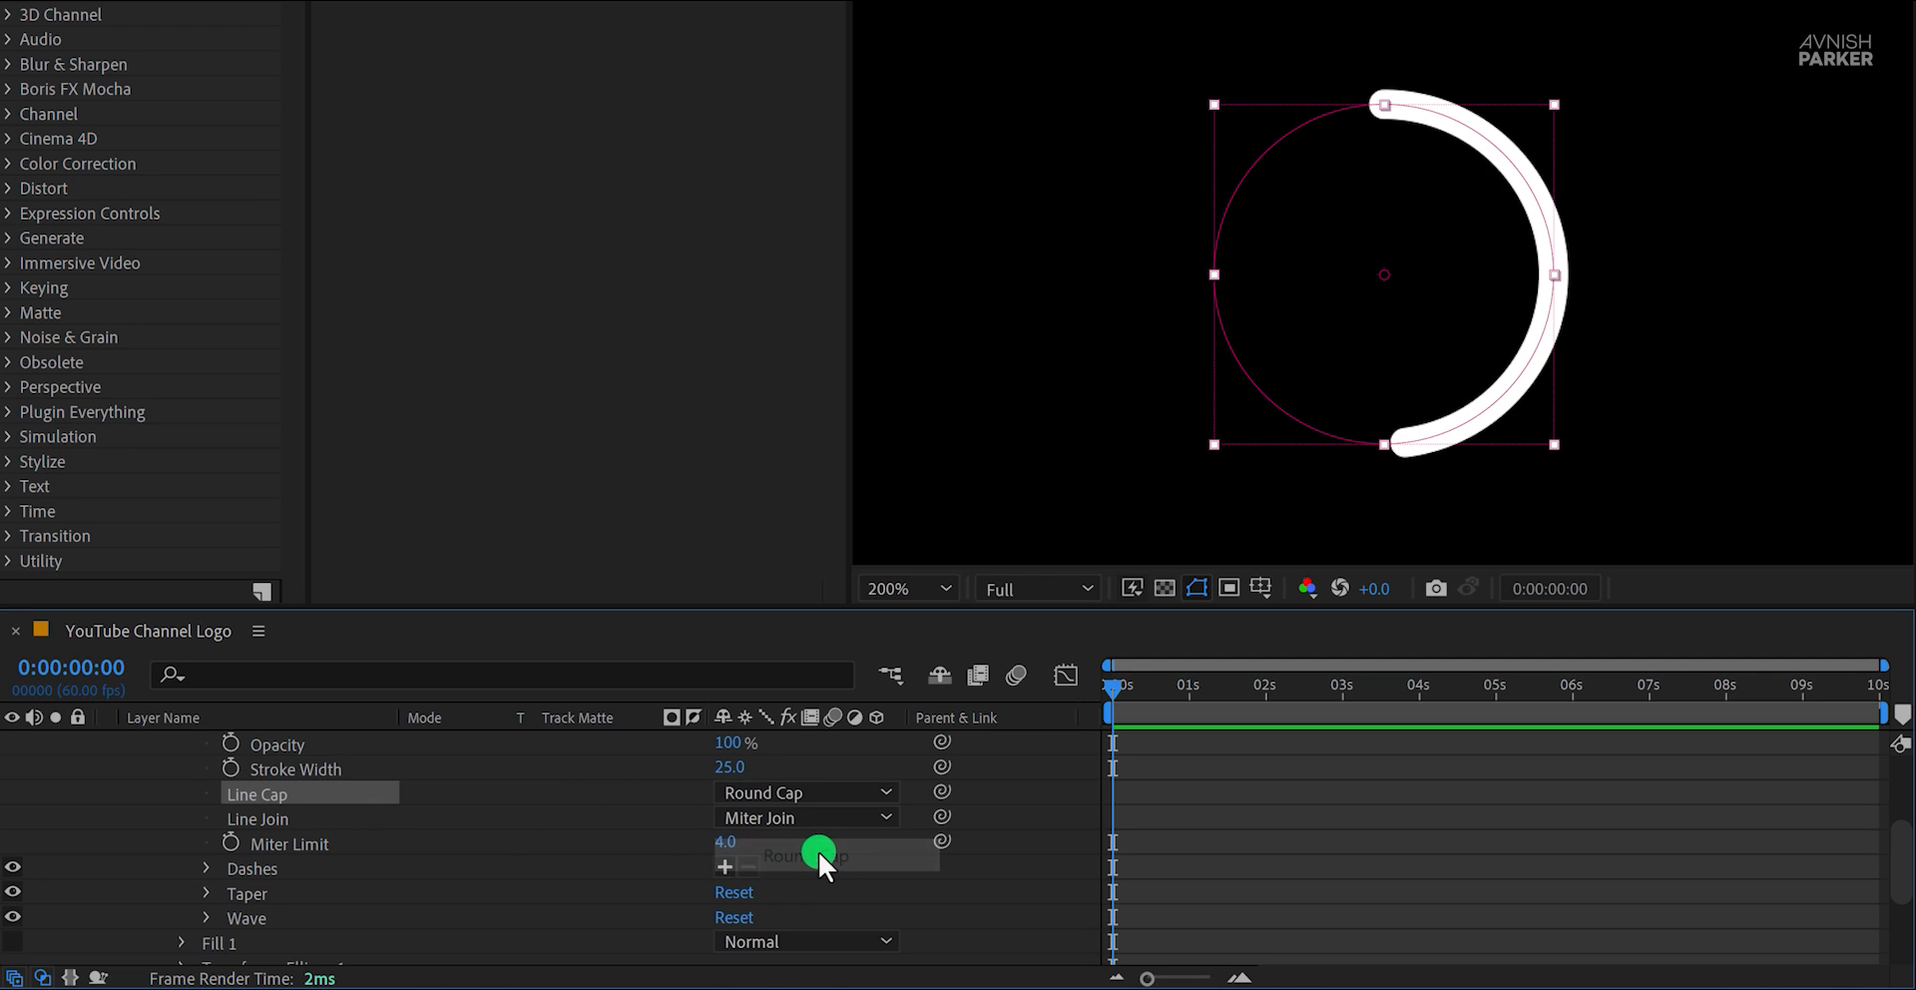
pyautogui.scroll(2, 1008, 874)
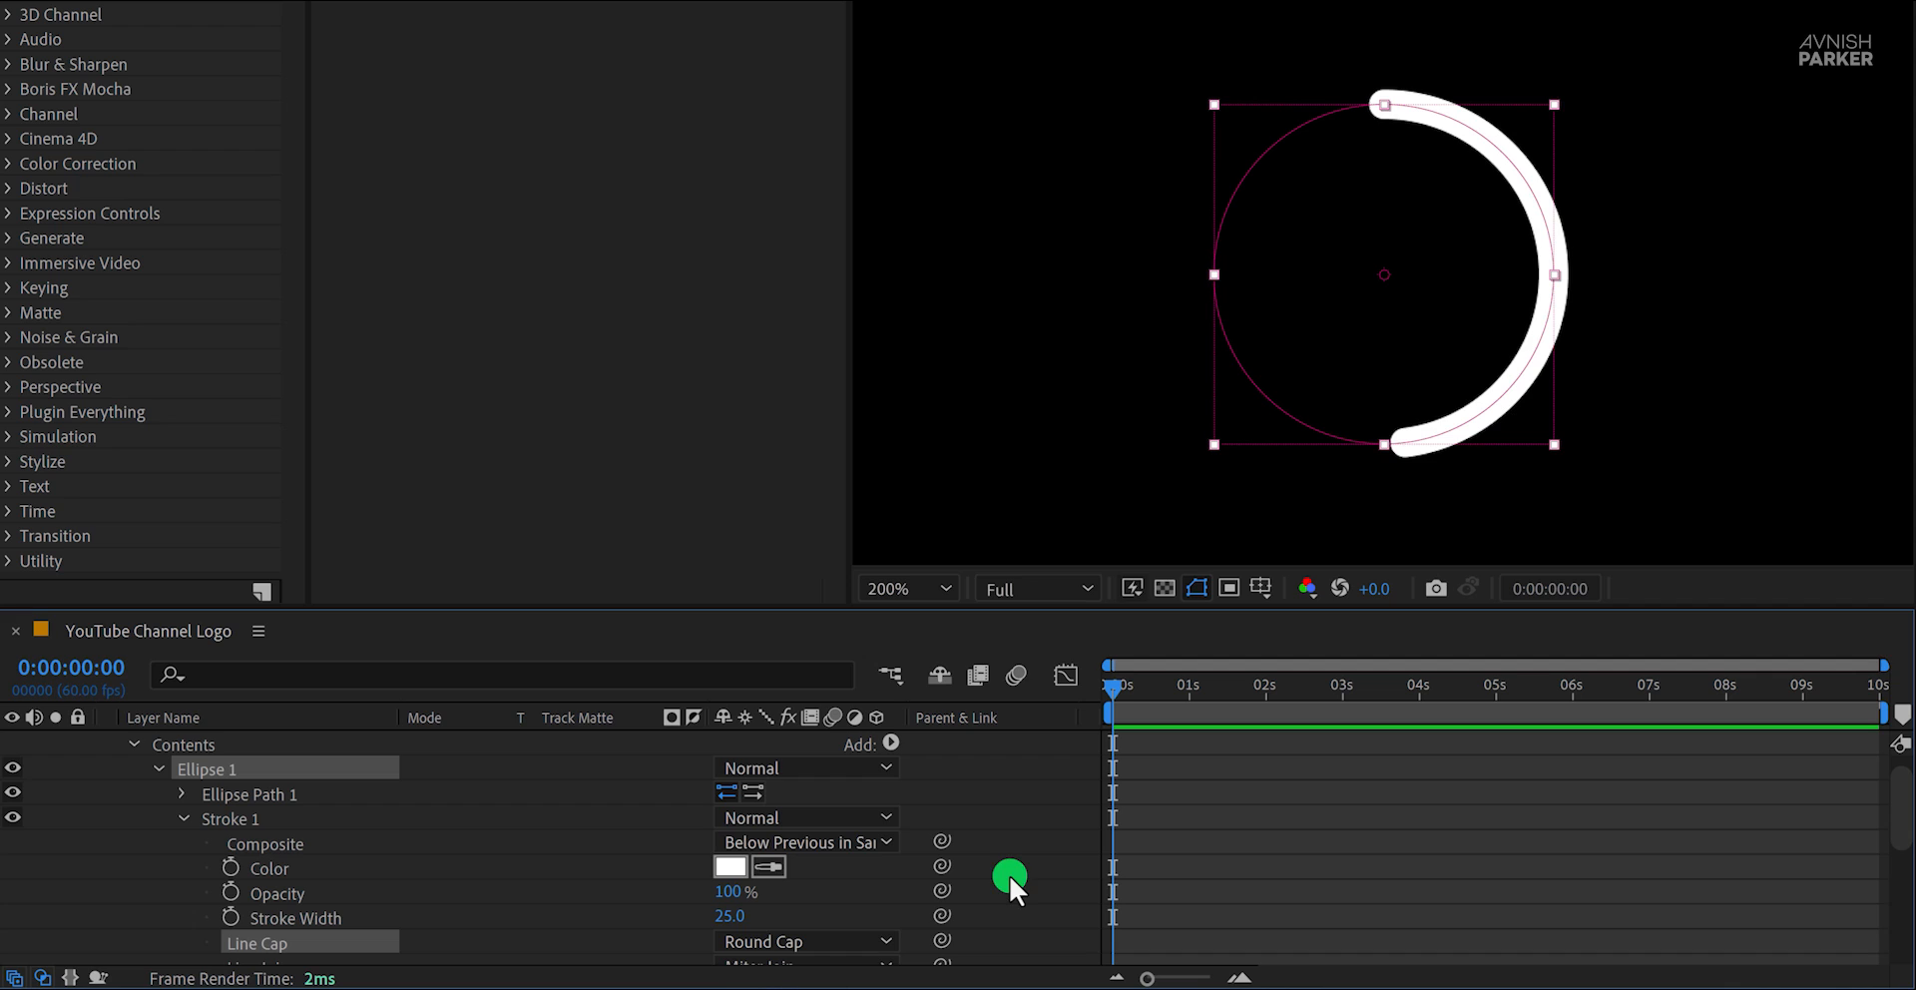
pyautogui.click(184, 817)
pyautogui.click(159, 768)
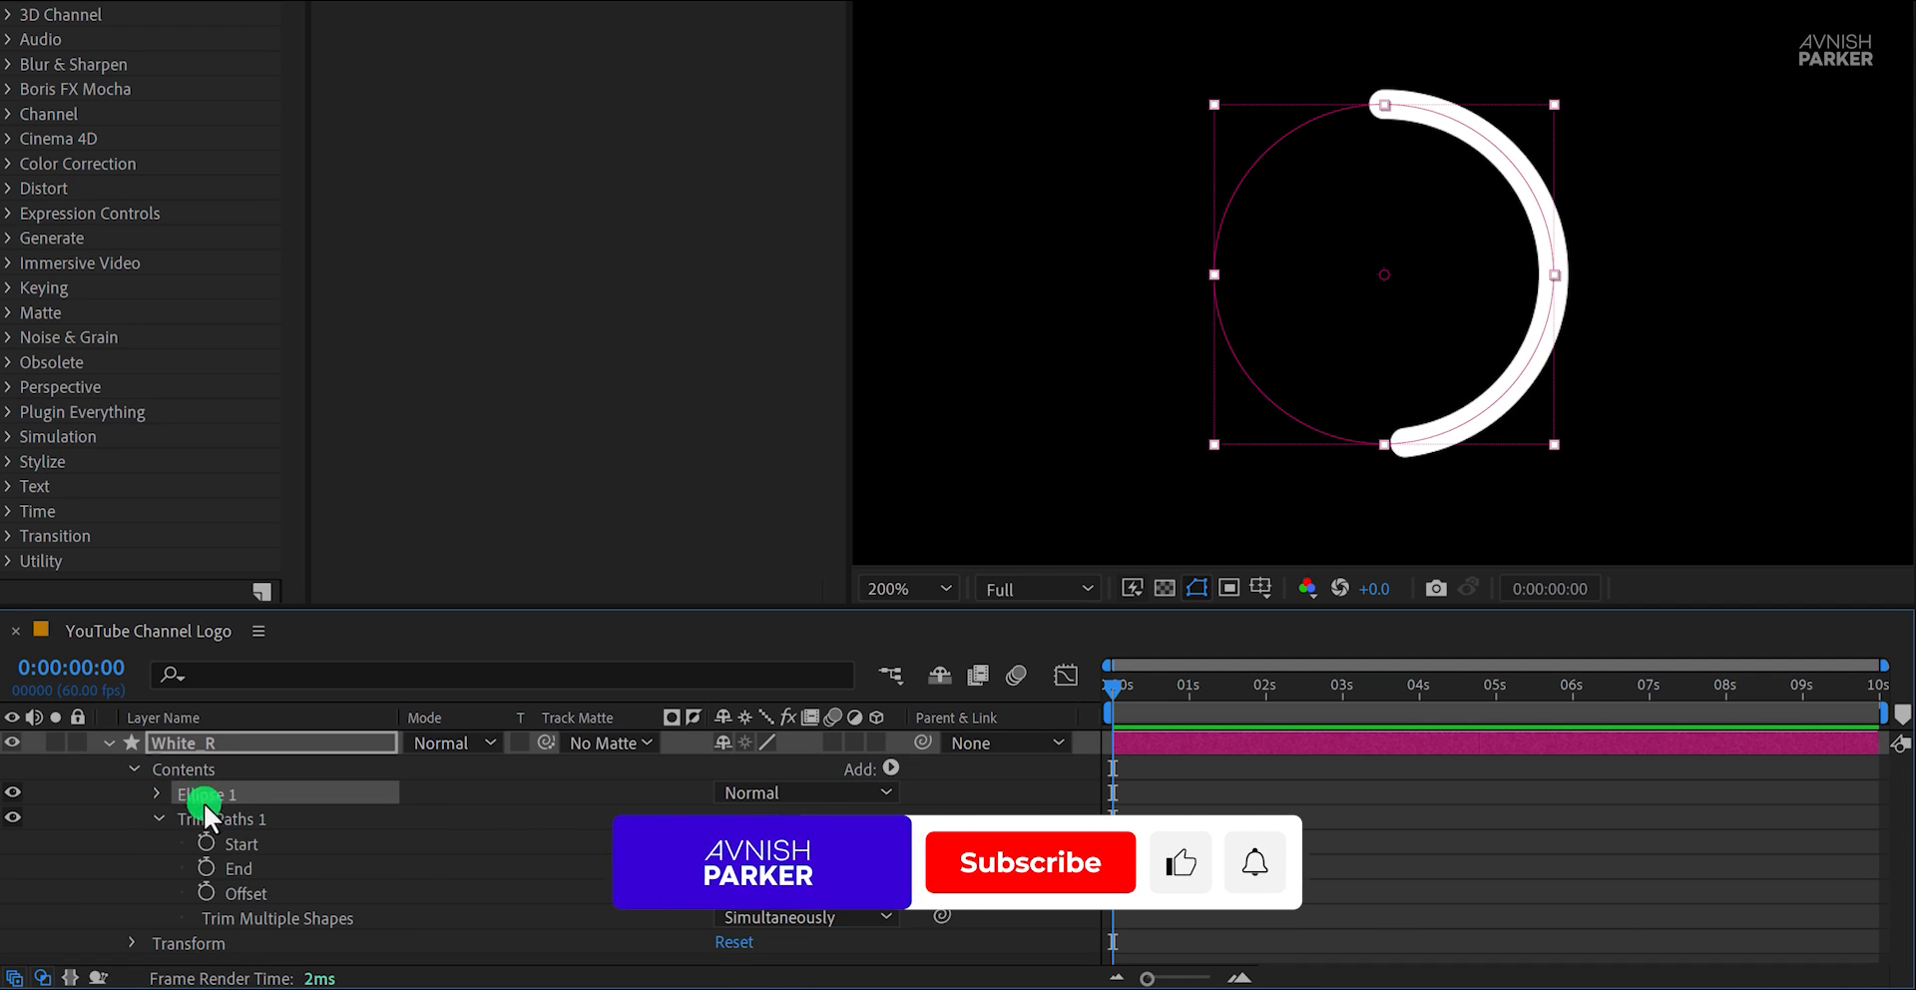
# Set White_R's Trim Paths End to 0% and start keyframing End and Offset at 0 seconds
pyautogui.click(246, 868)
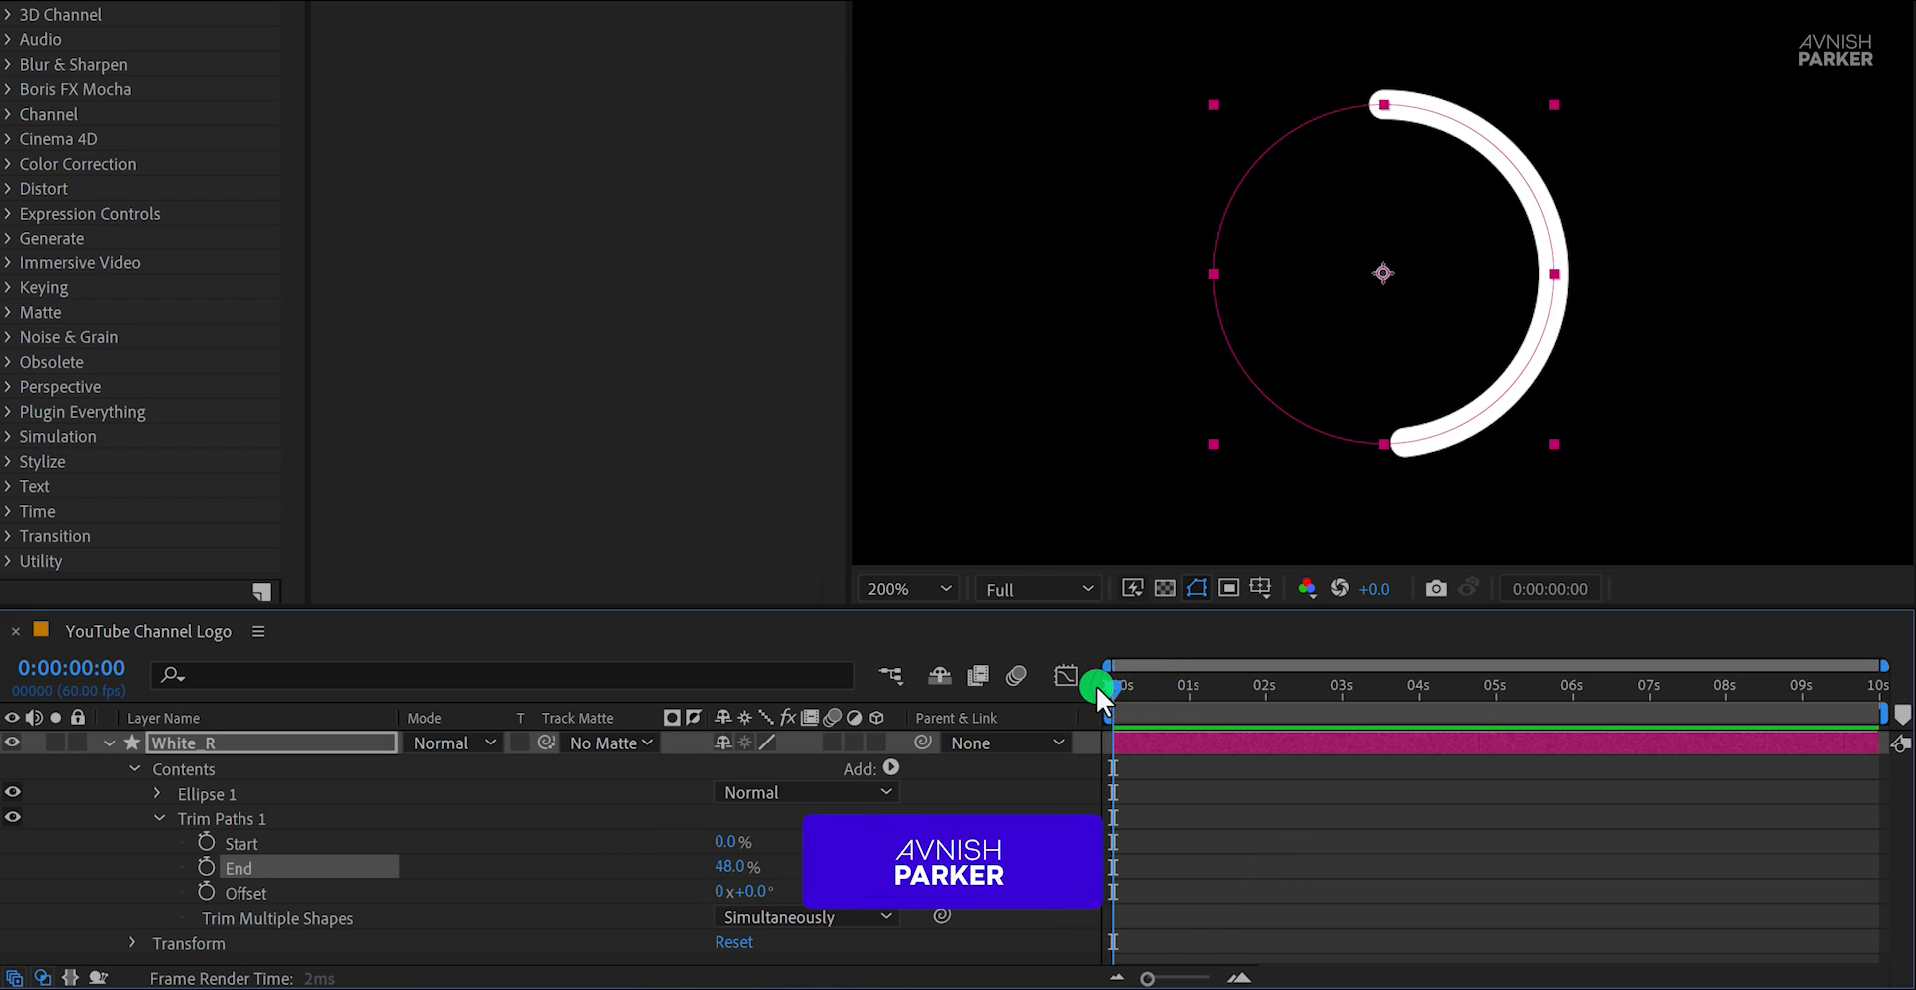
pyautogui.click(730, 868)
pyautogui.write('0')
pyautogui.press('Return')
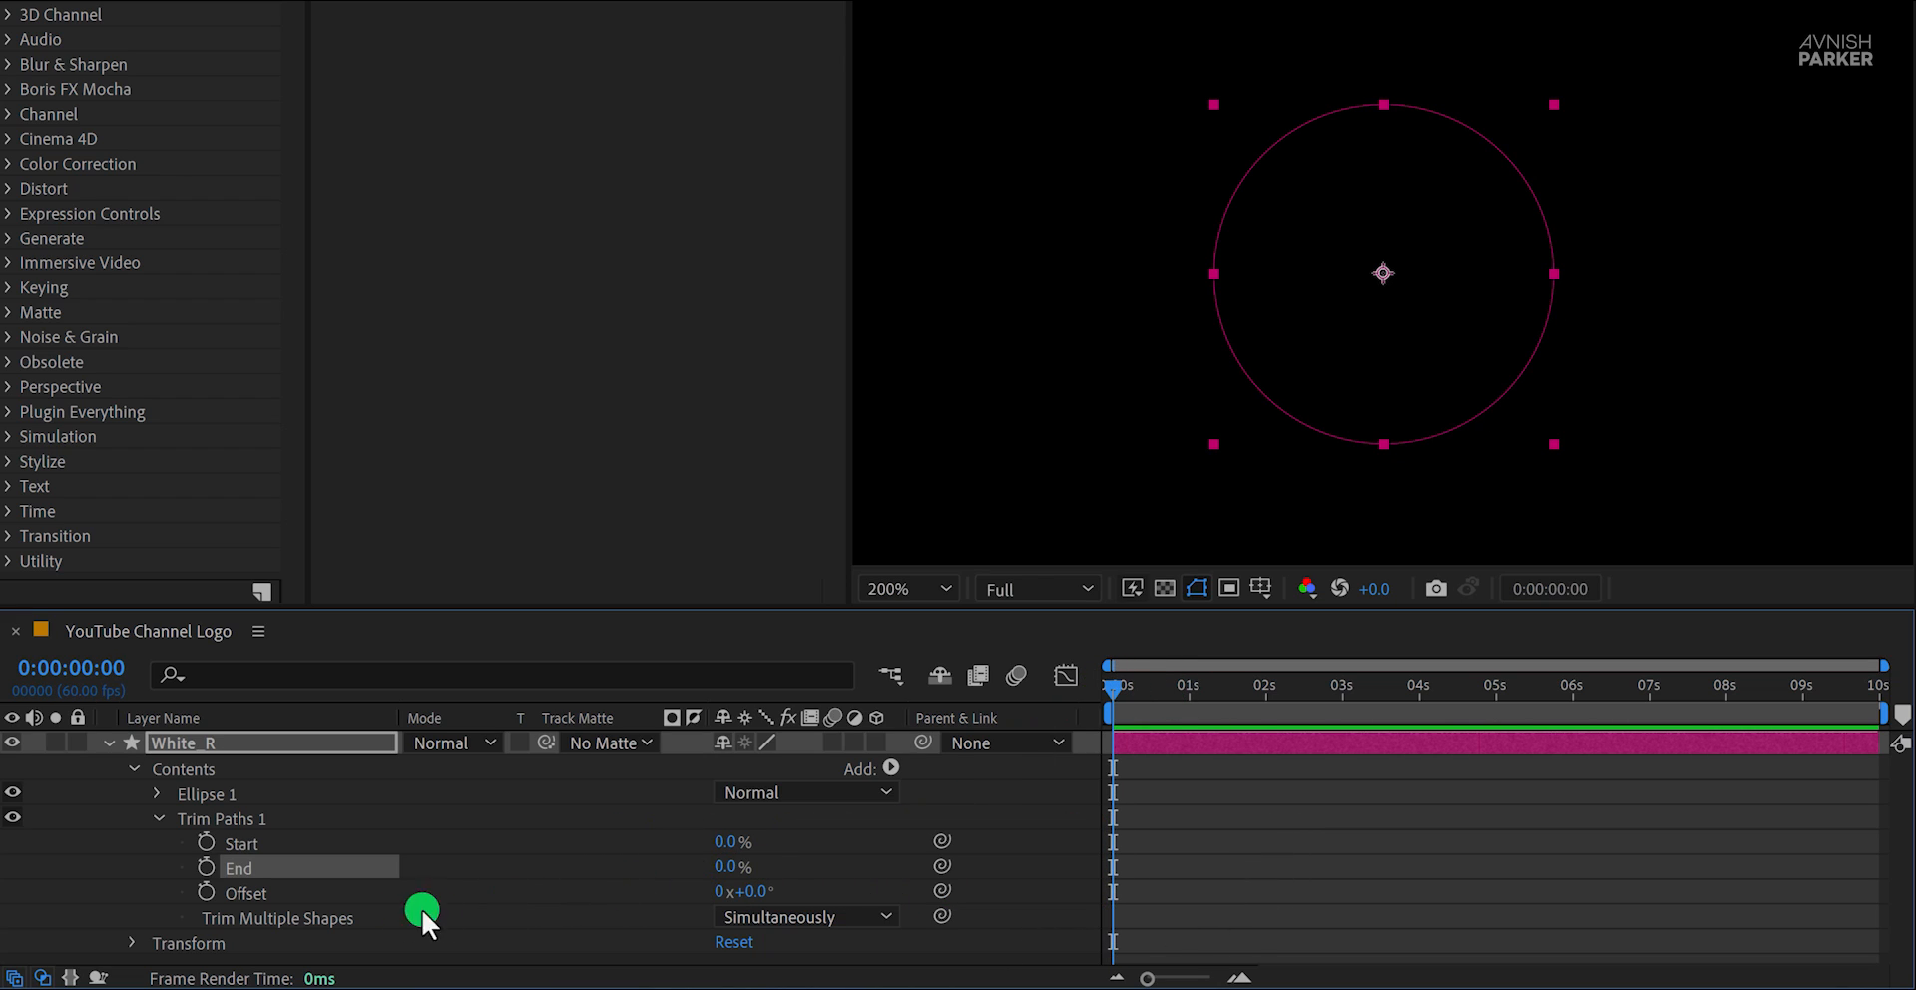
pyautogui.click(207, 892)
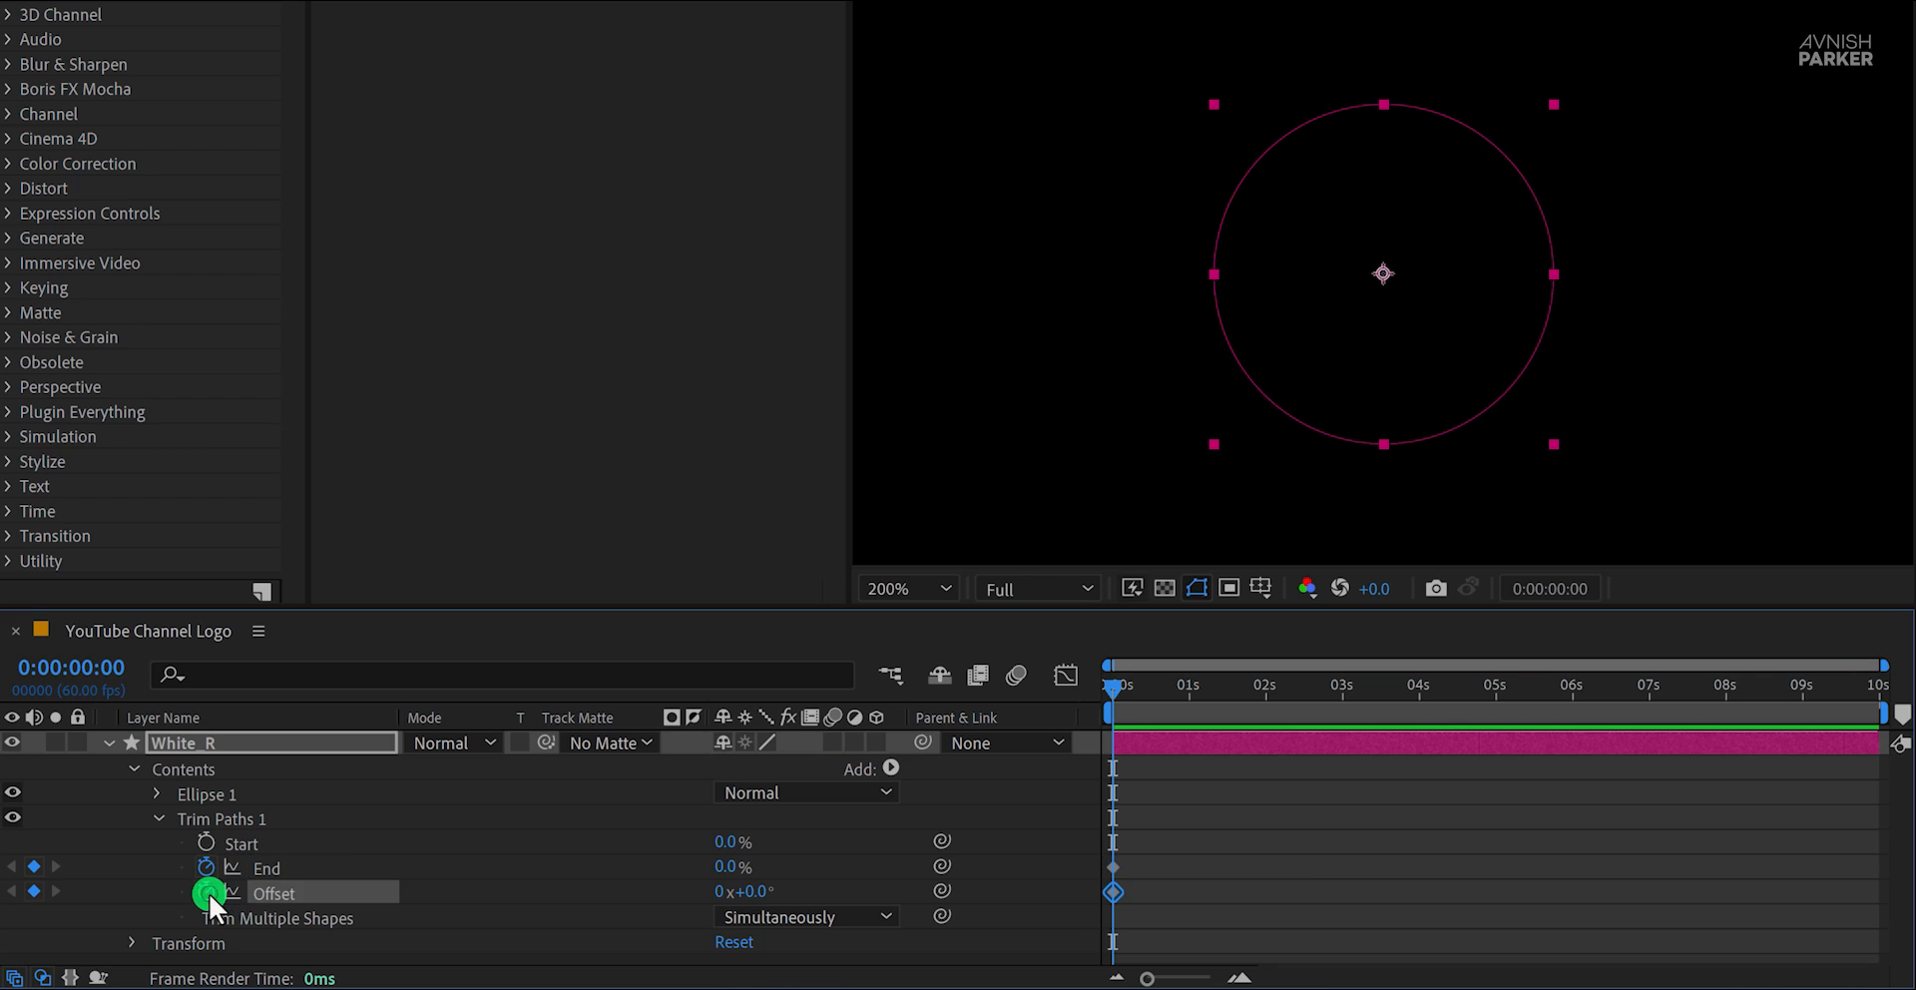
# Keyframe White_R's Trim Paths End at 100% and Offset at 1 revolution at 0:00:01:58, and preview the stroke animation
pyautogui.click(1260, 691)
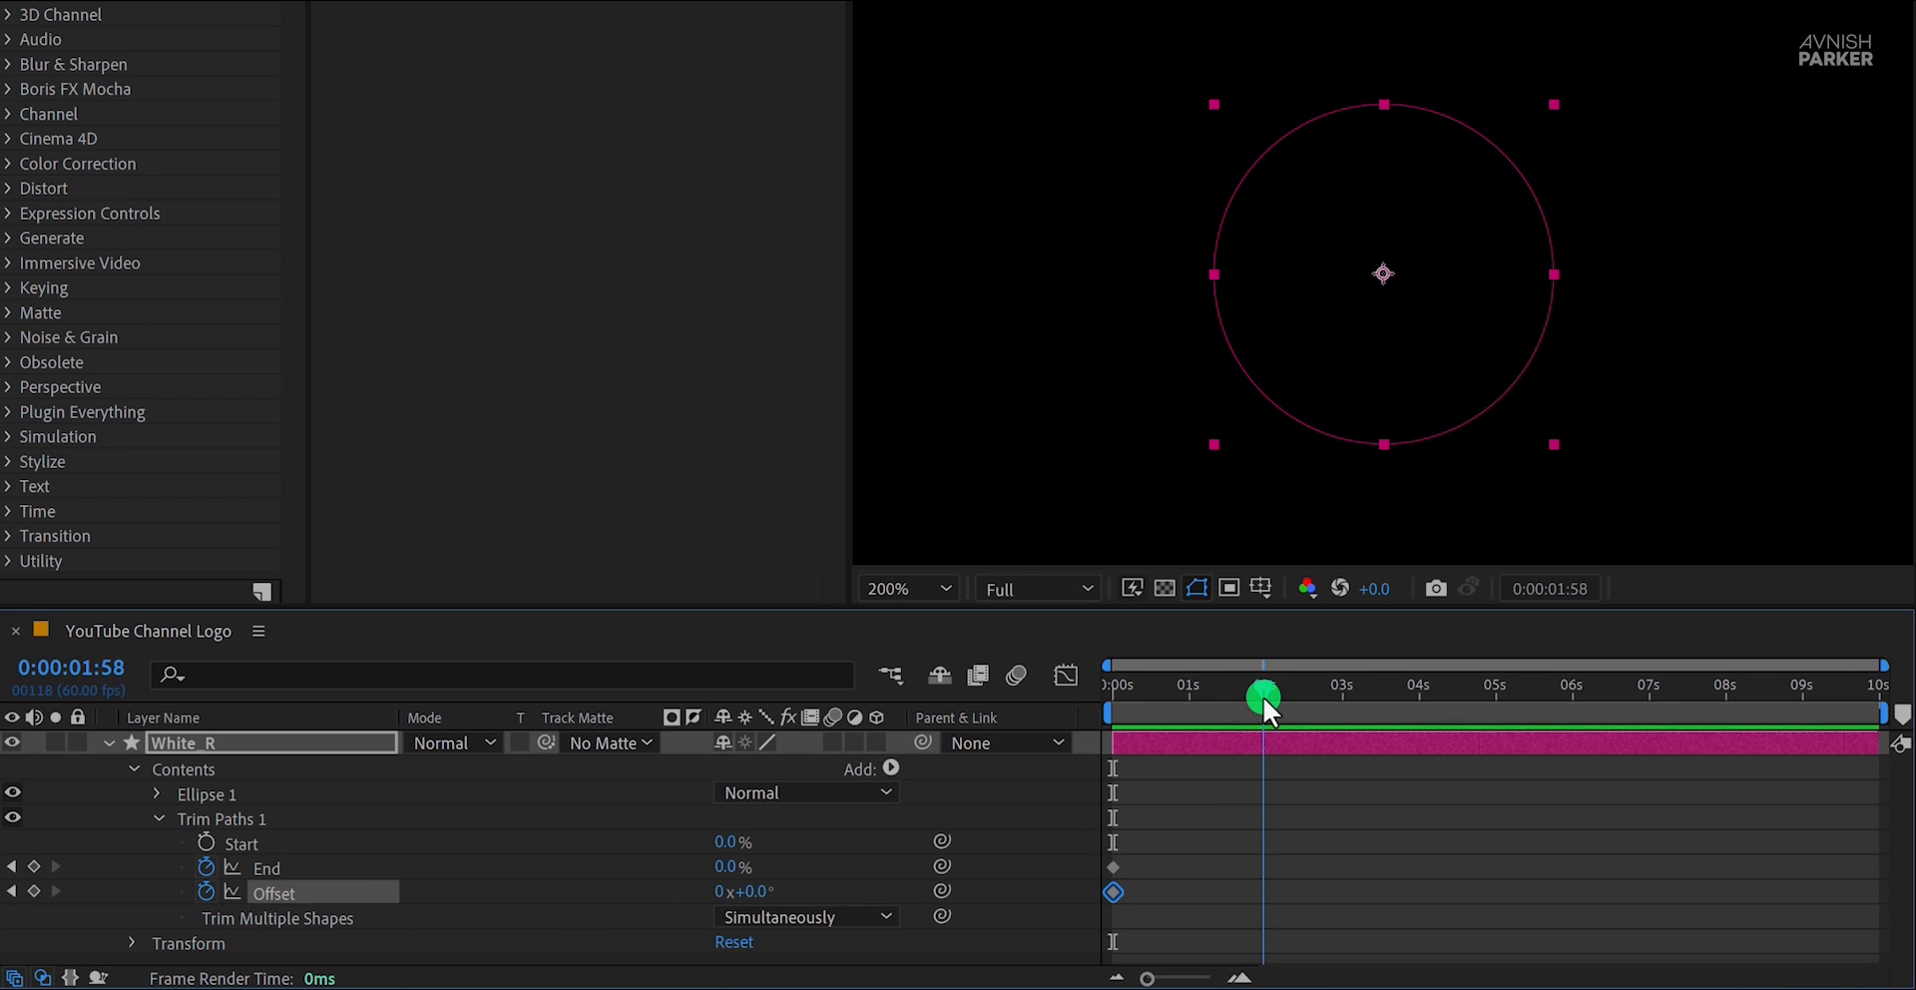
pyautogui.click(728, 868)
pyautogui.write('100')
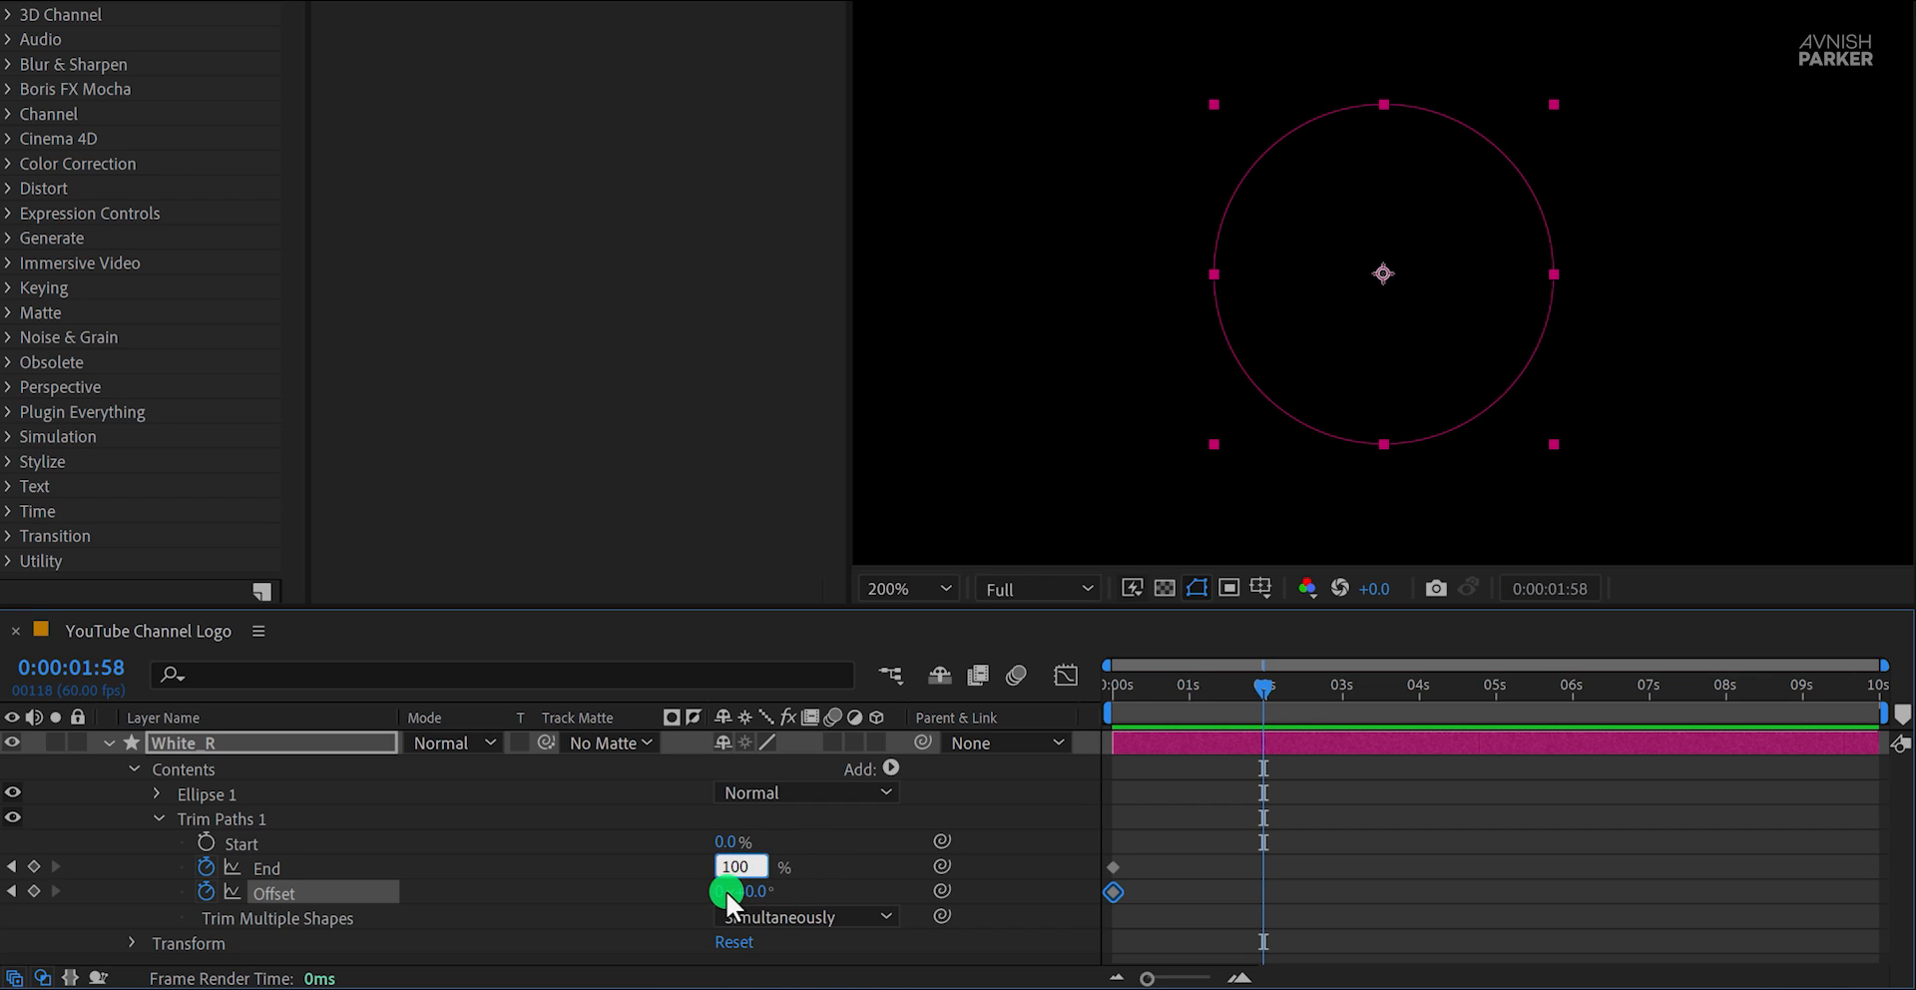
pyautogui.click(727, 890)
pyautogui.write('1')
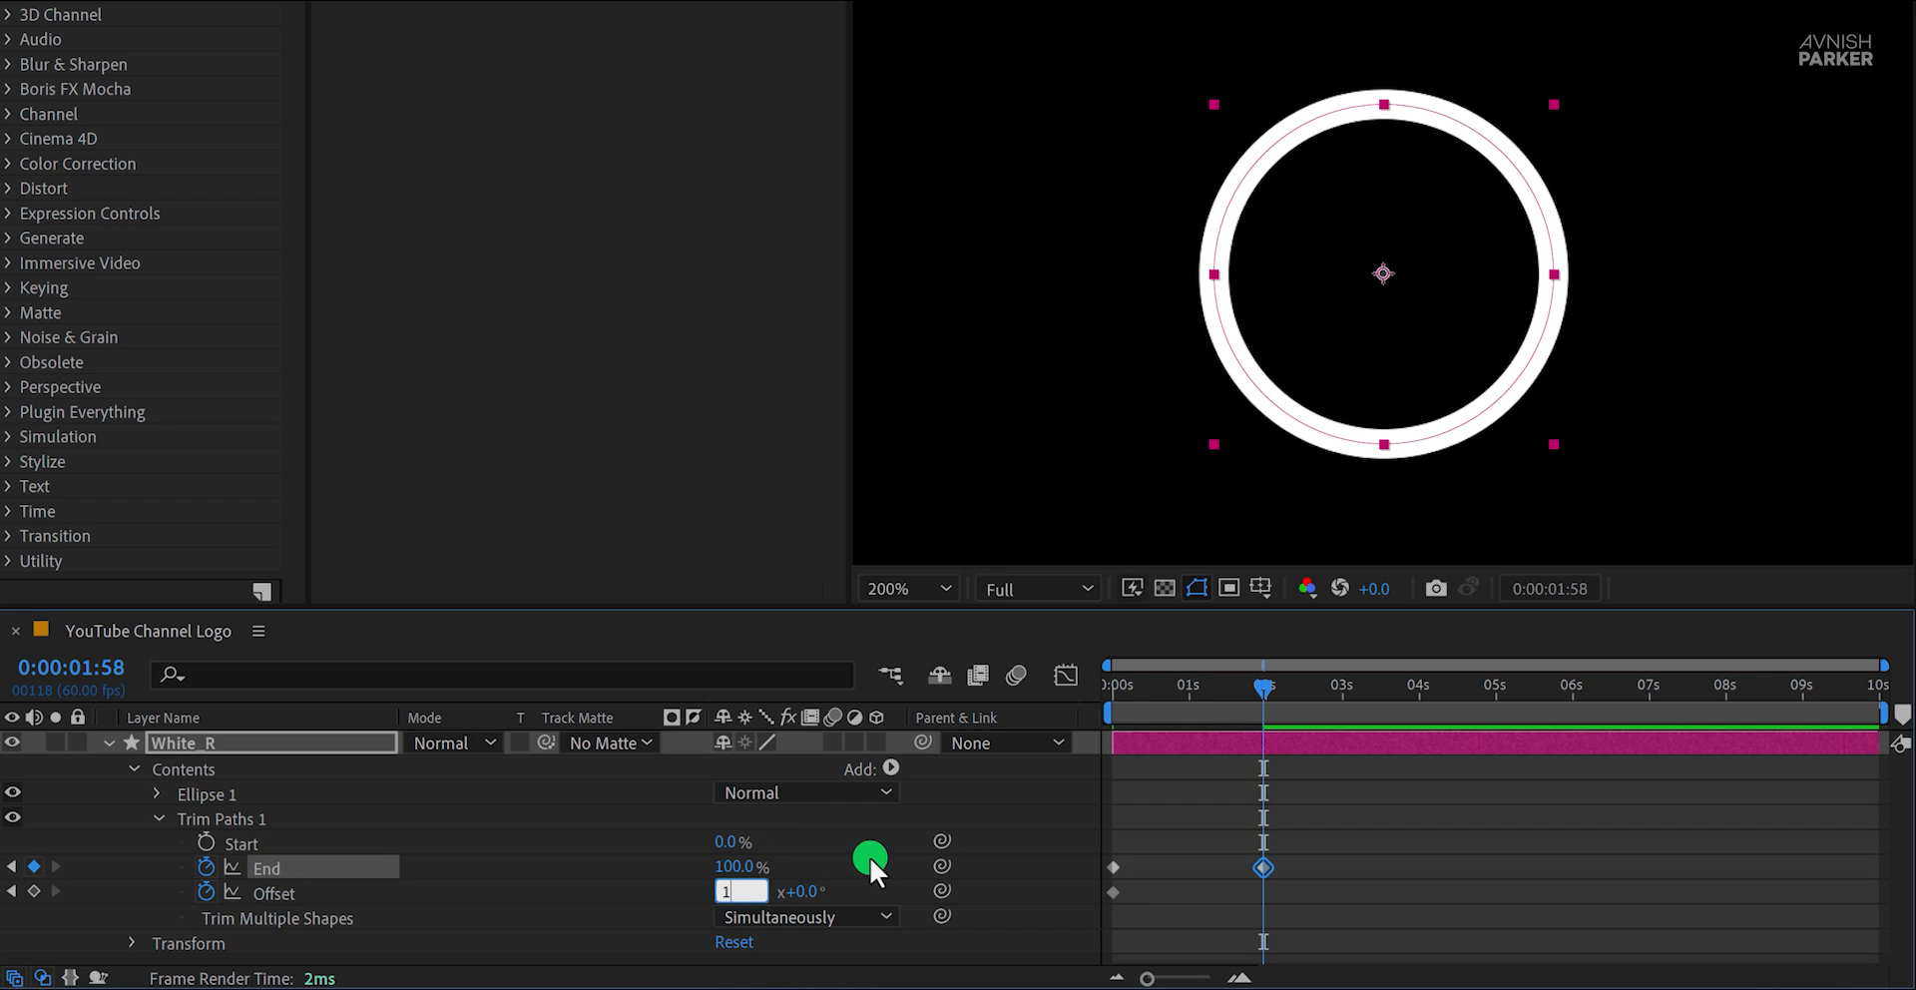
pyautogui.click(871, 854)
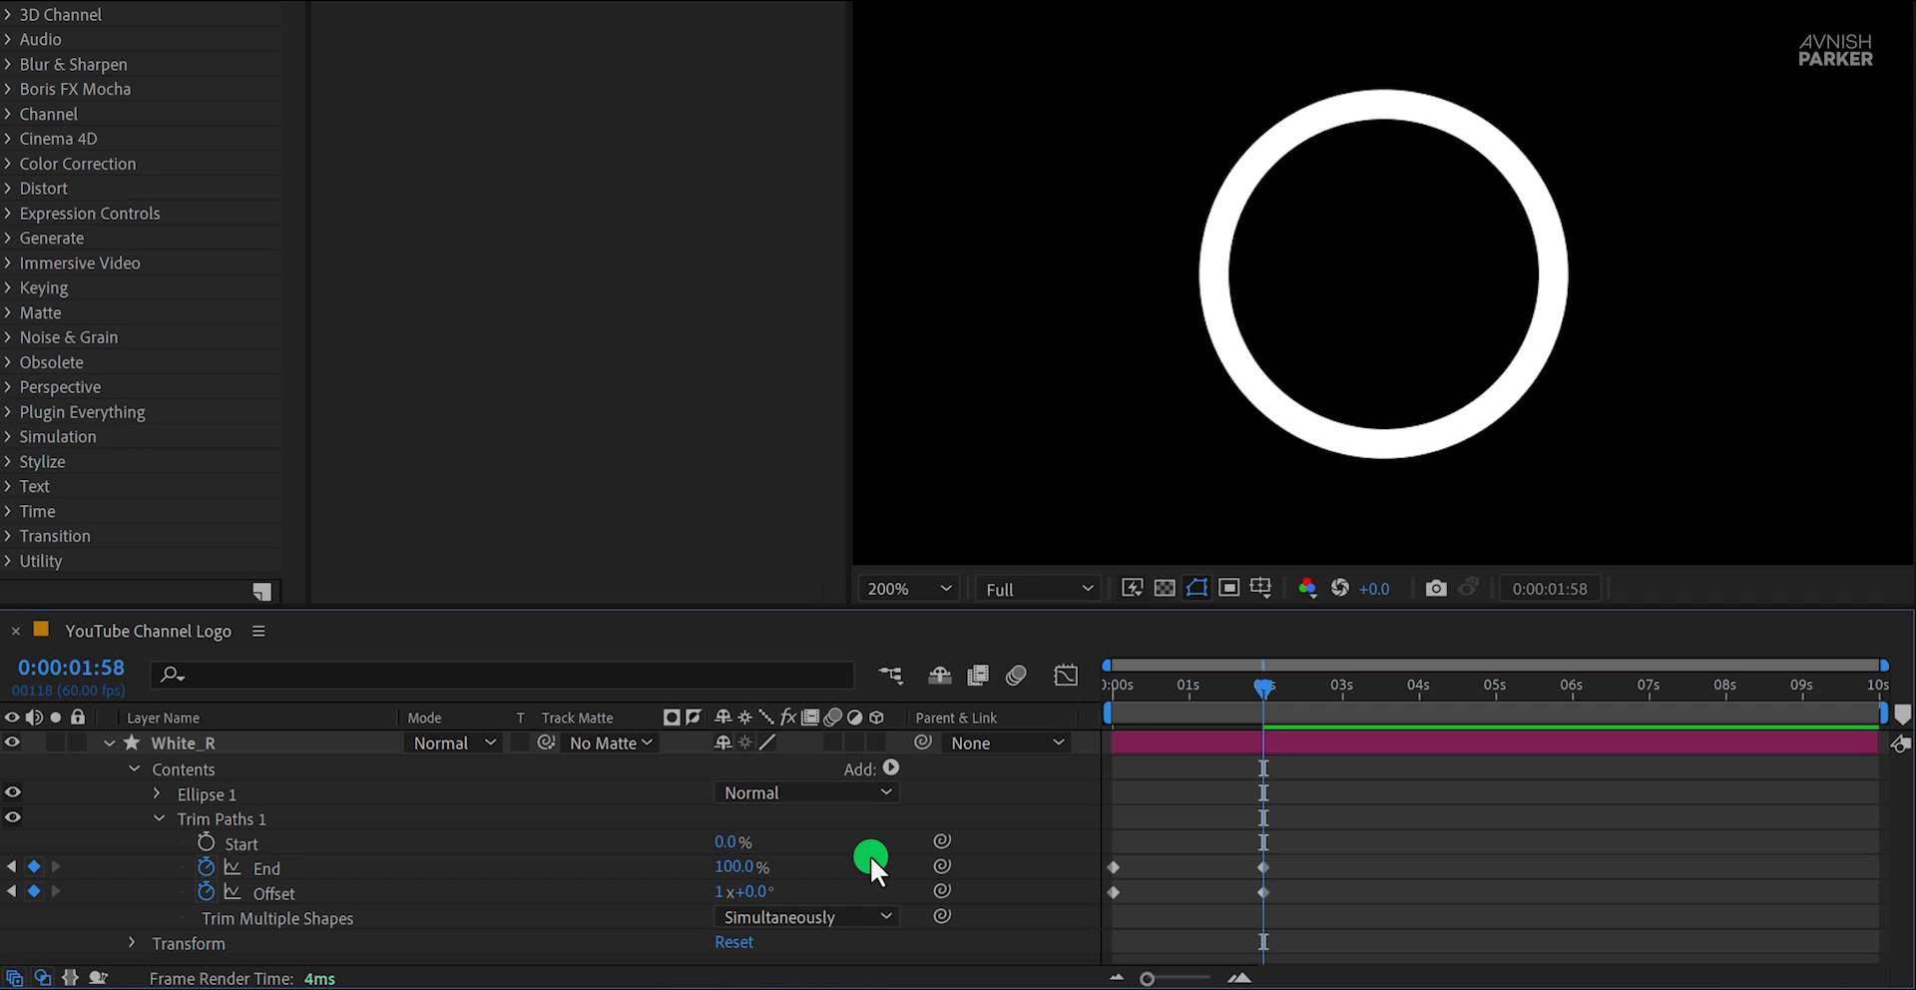
pyautogui.press('space')
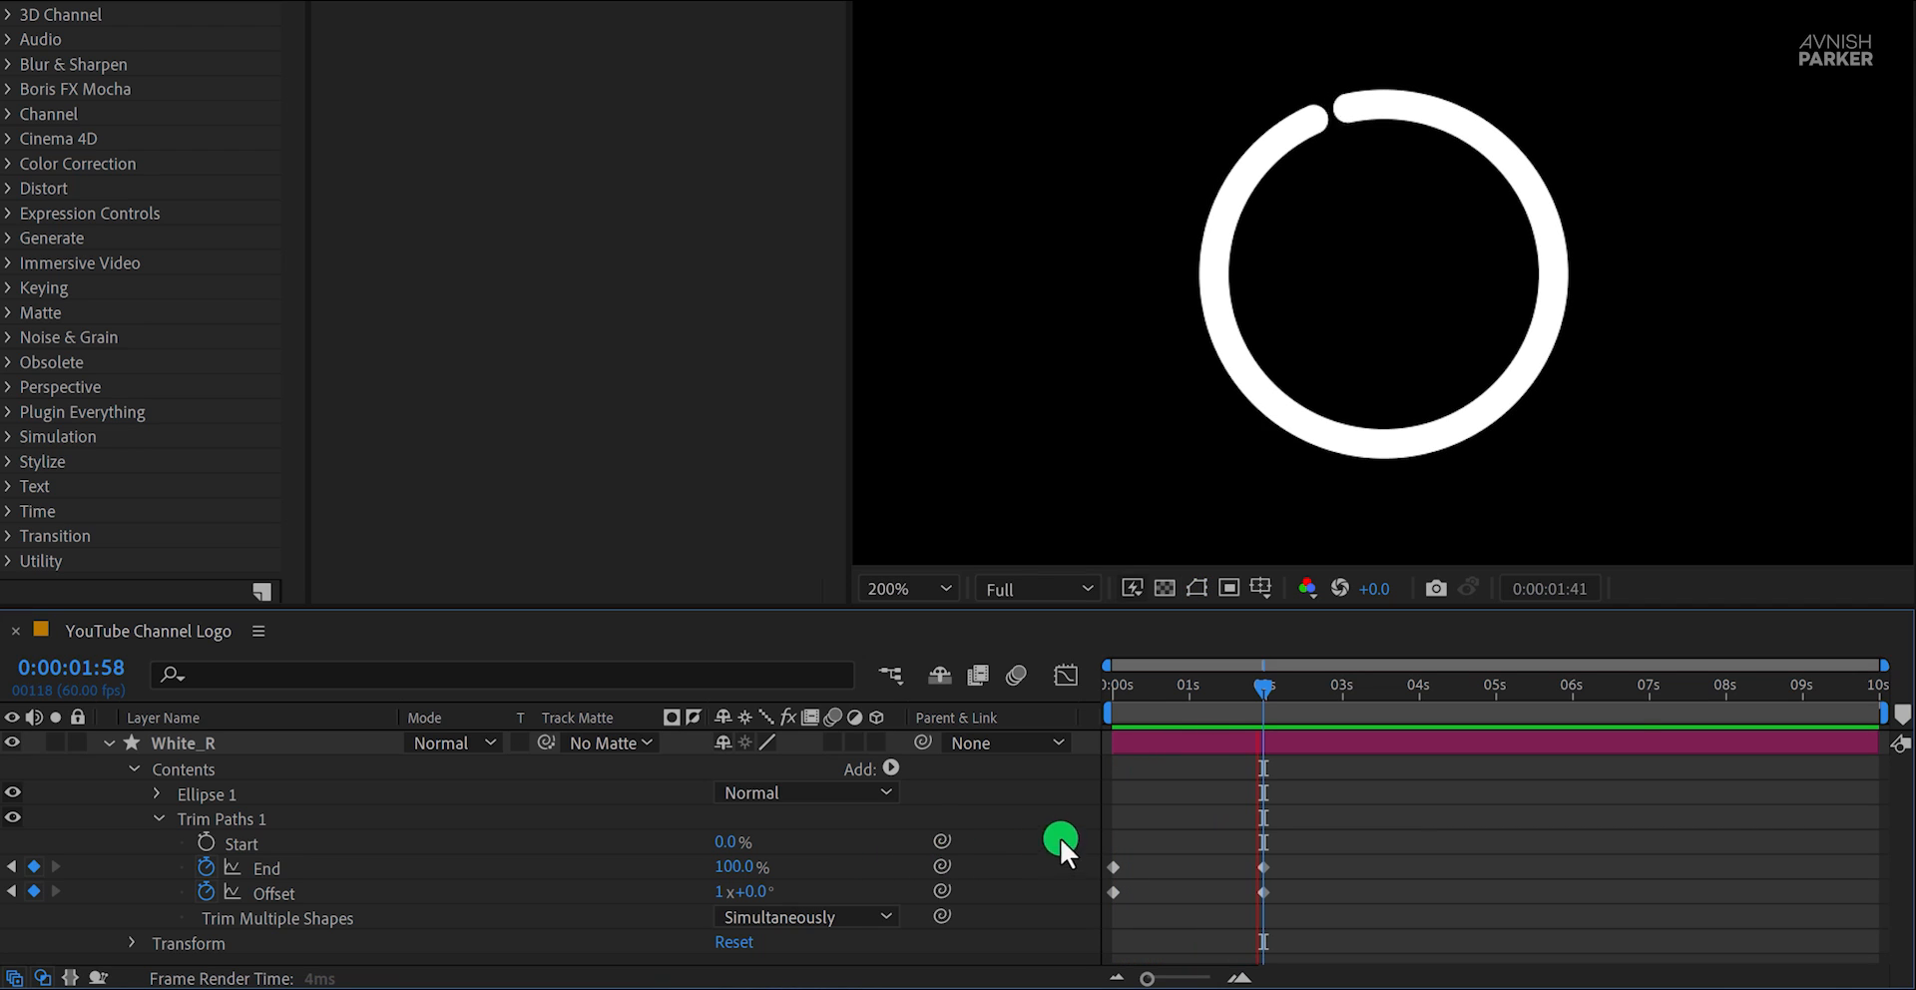
# Start keyframing the Stroke Width of Stroke 1 in White_R's Ellipse 1 at 0 seconds
pyautogui.moveTo(1157, 697); pyautogui.dragTo(531, 850)
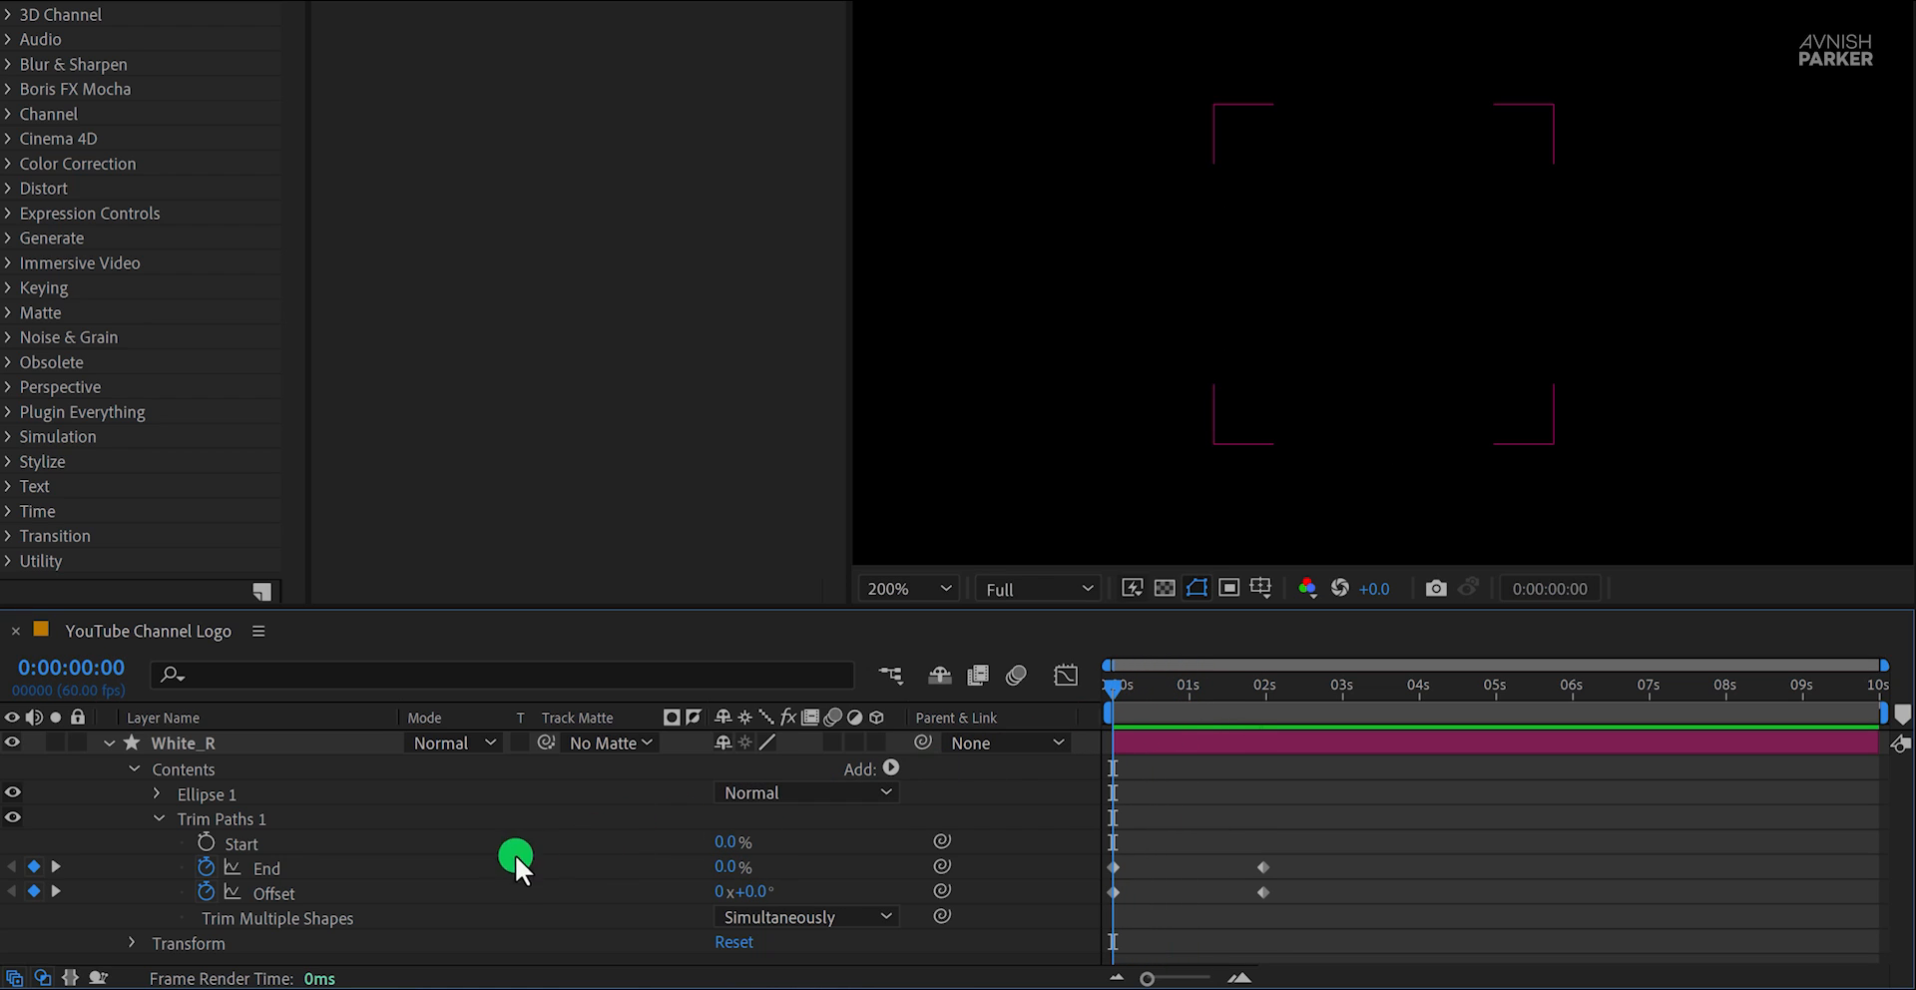
pyautogui.click(162, 817)
pyautogui.click(159, 788)
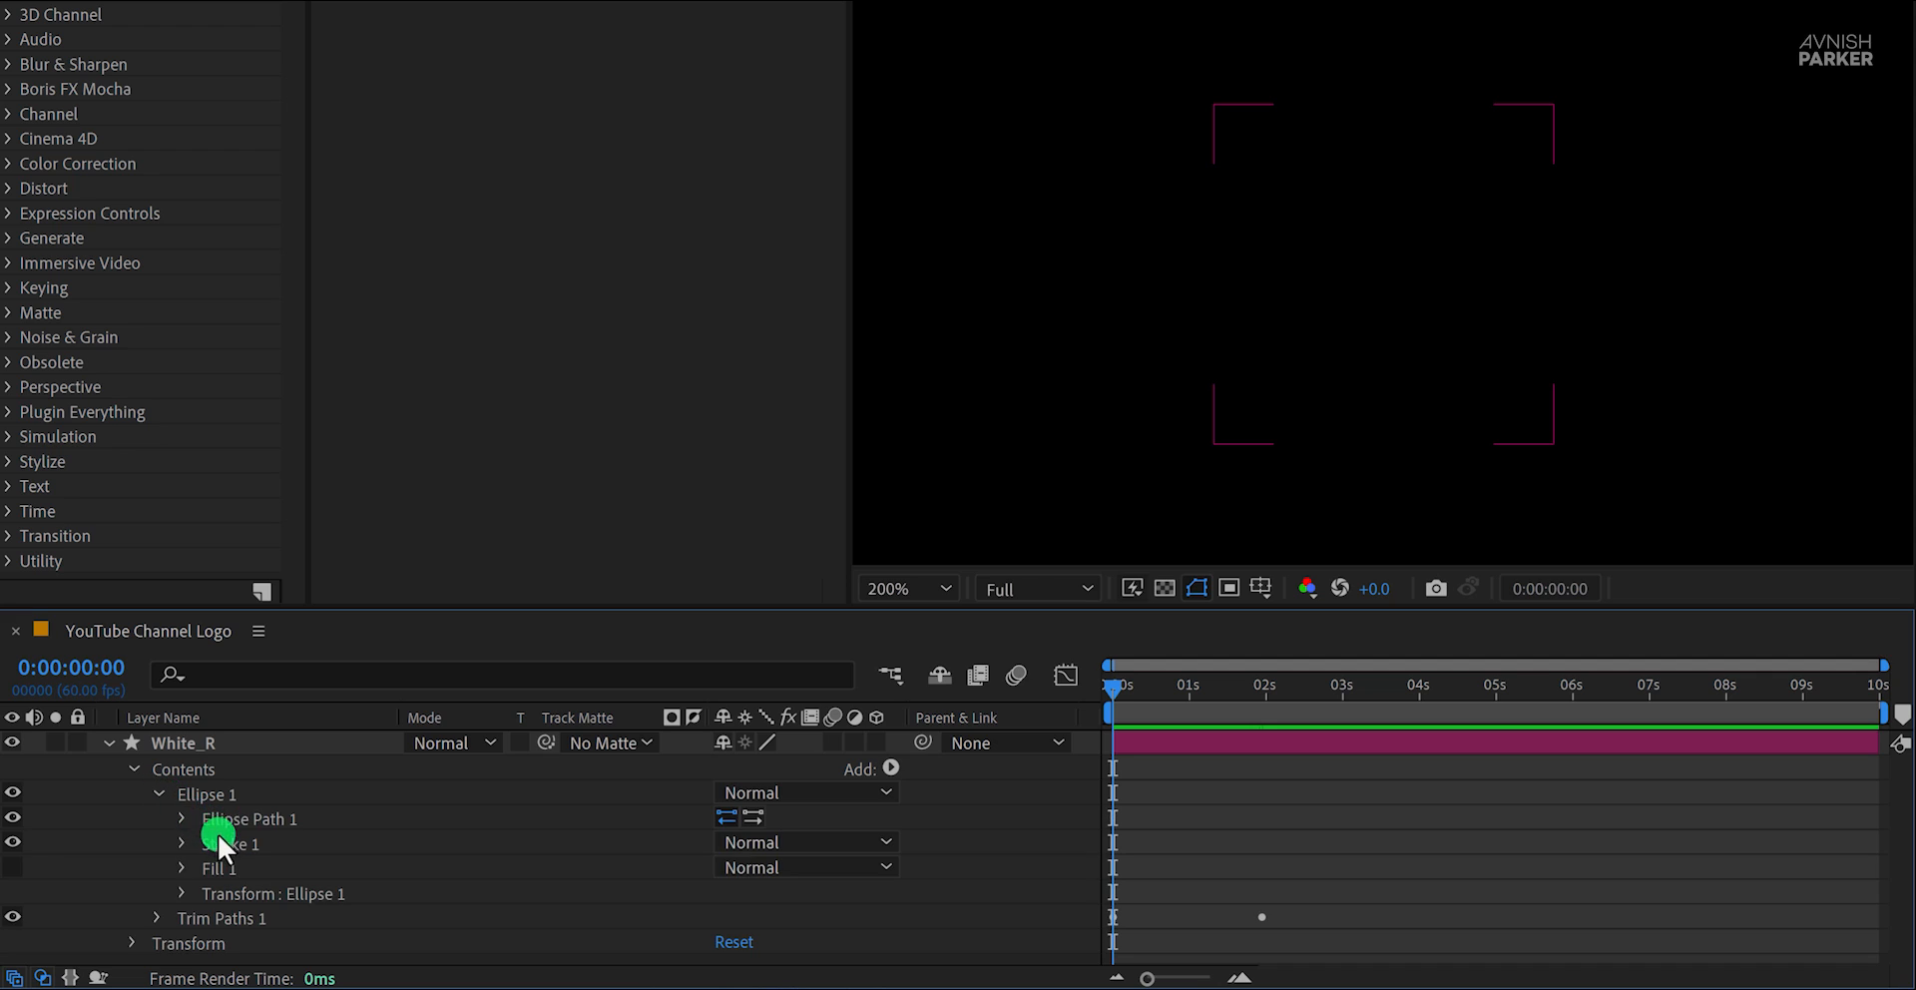
pyautogui.click(186, 843)
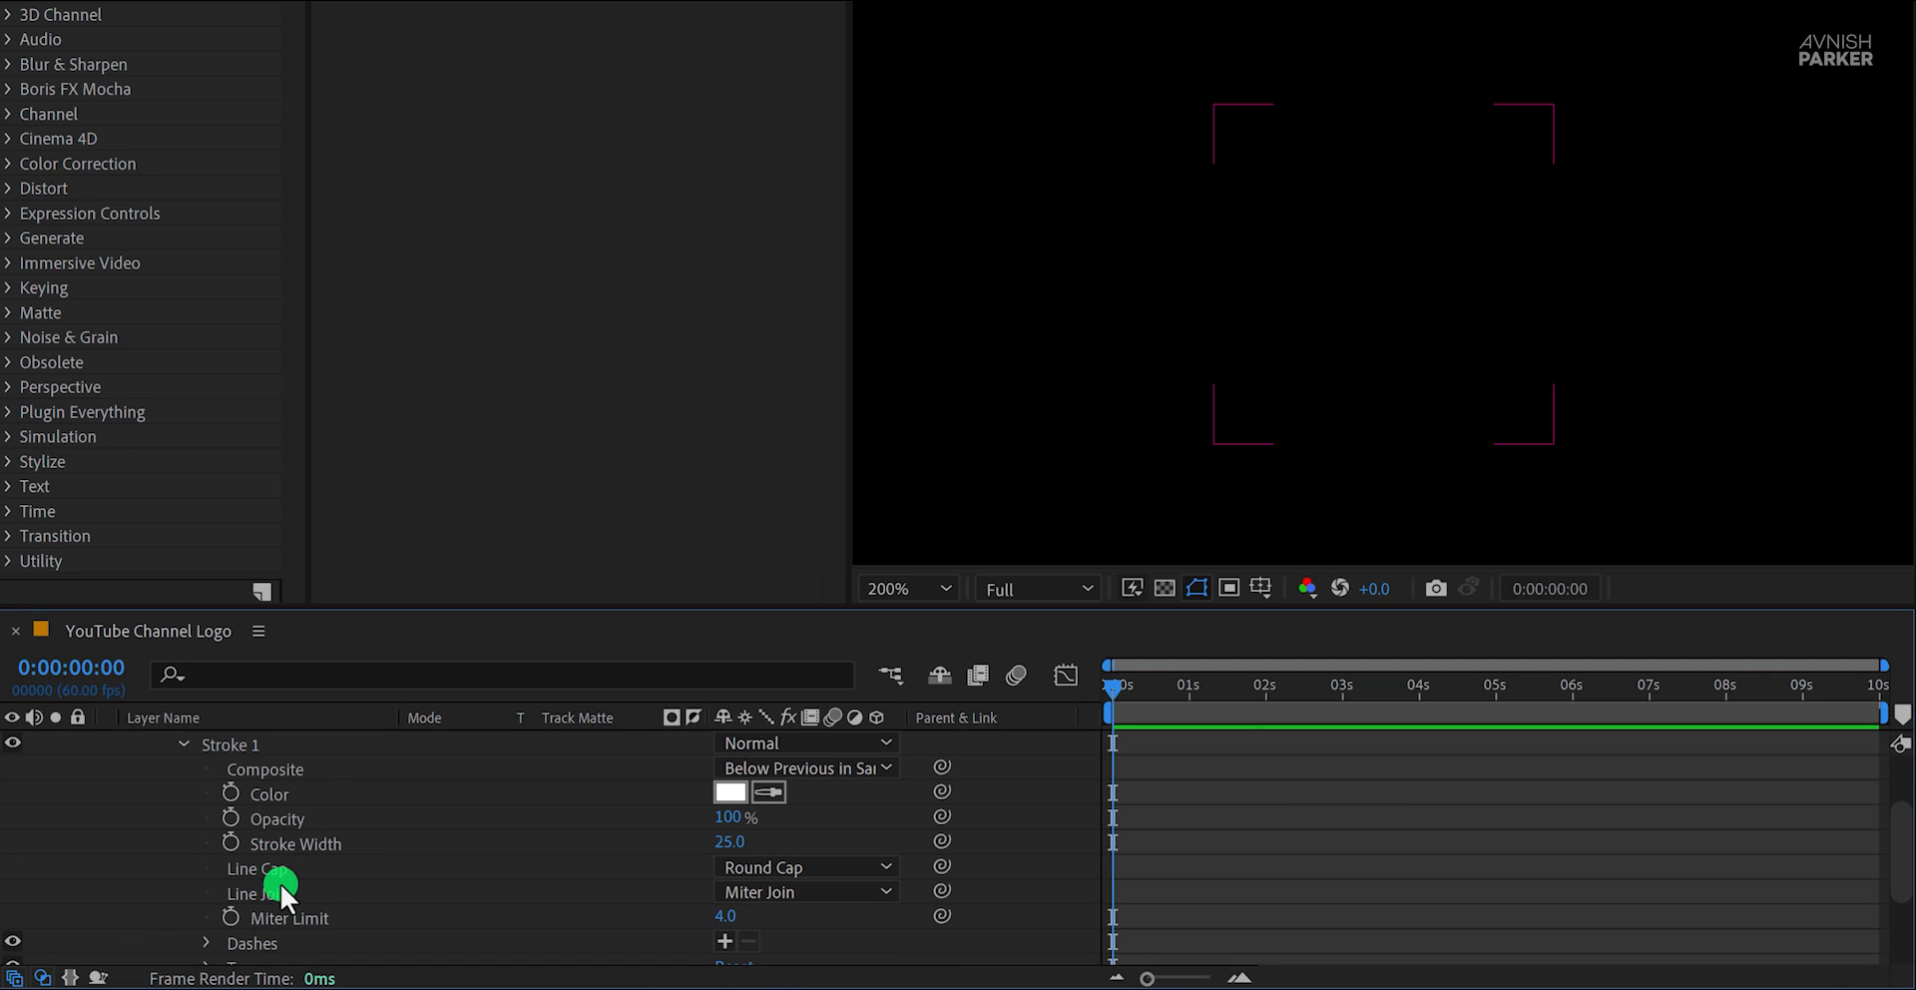
pyautogui.click(289, 843)
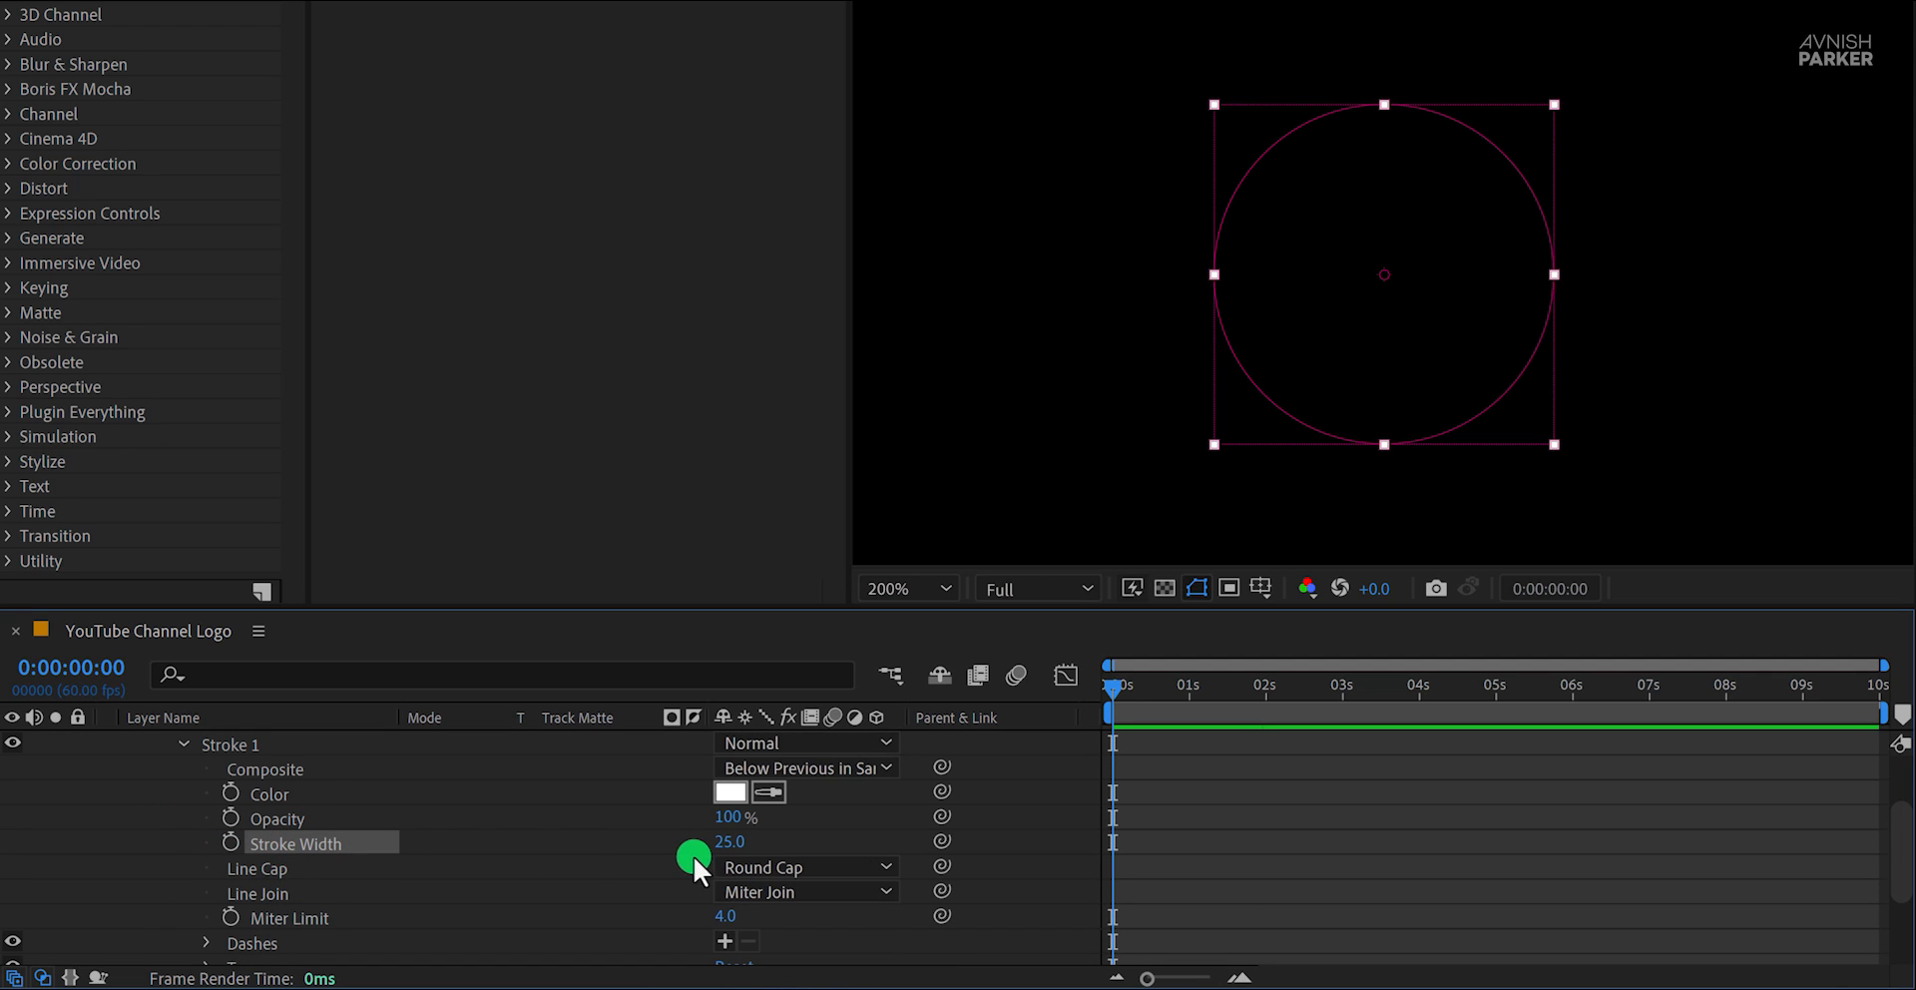
pyautogui.moveTo(1117, 684)
pyautogui.mouseDown()
pyautogui.moveTo(1159, 685)
pyautogui.moveTo(1091, 684)
pyautogui.mouseUp()
# Keyframe Stroke 1's Stroke Width at 75 at the 2-second mark and preview the animation
pyautogui.moveTo(1113, 687); pyautogui.dragTo(1267, 698)
pyautogui.moveTo(729, 848); pyautogui.dragTo(870, 836)
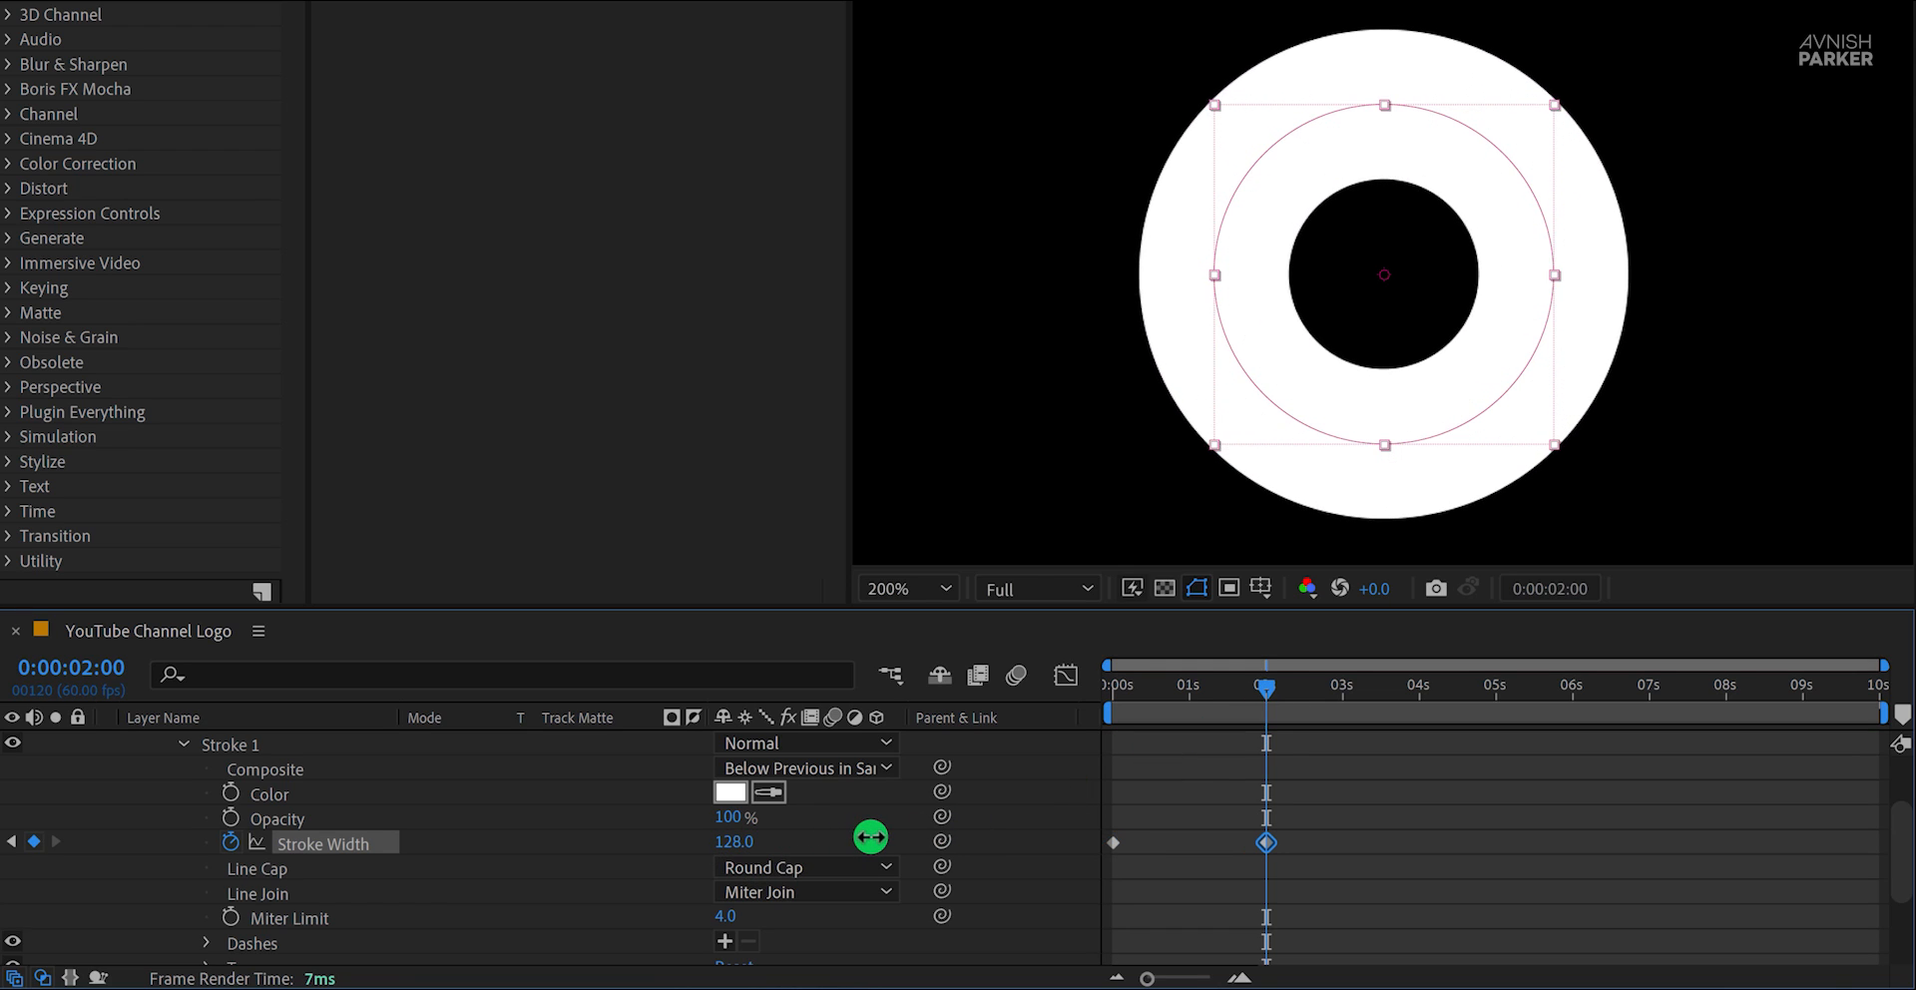
pyautogui.hotkey('ctrl', 'z')
pyautogui.click(736, 843)
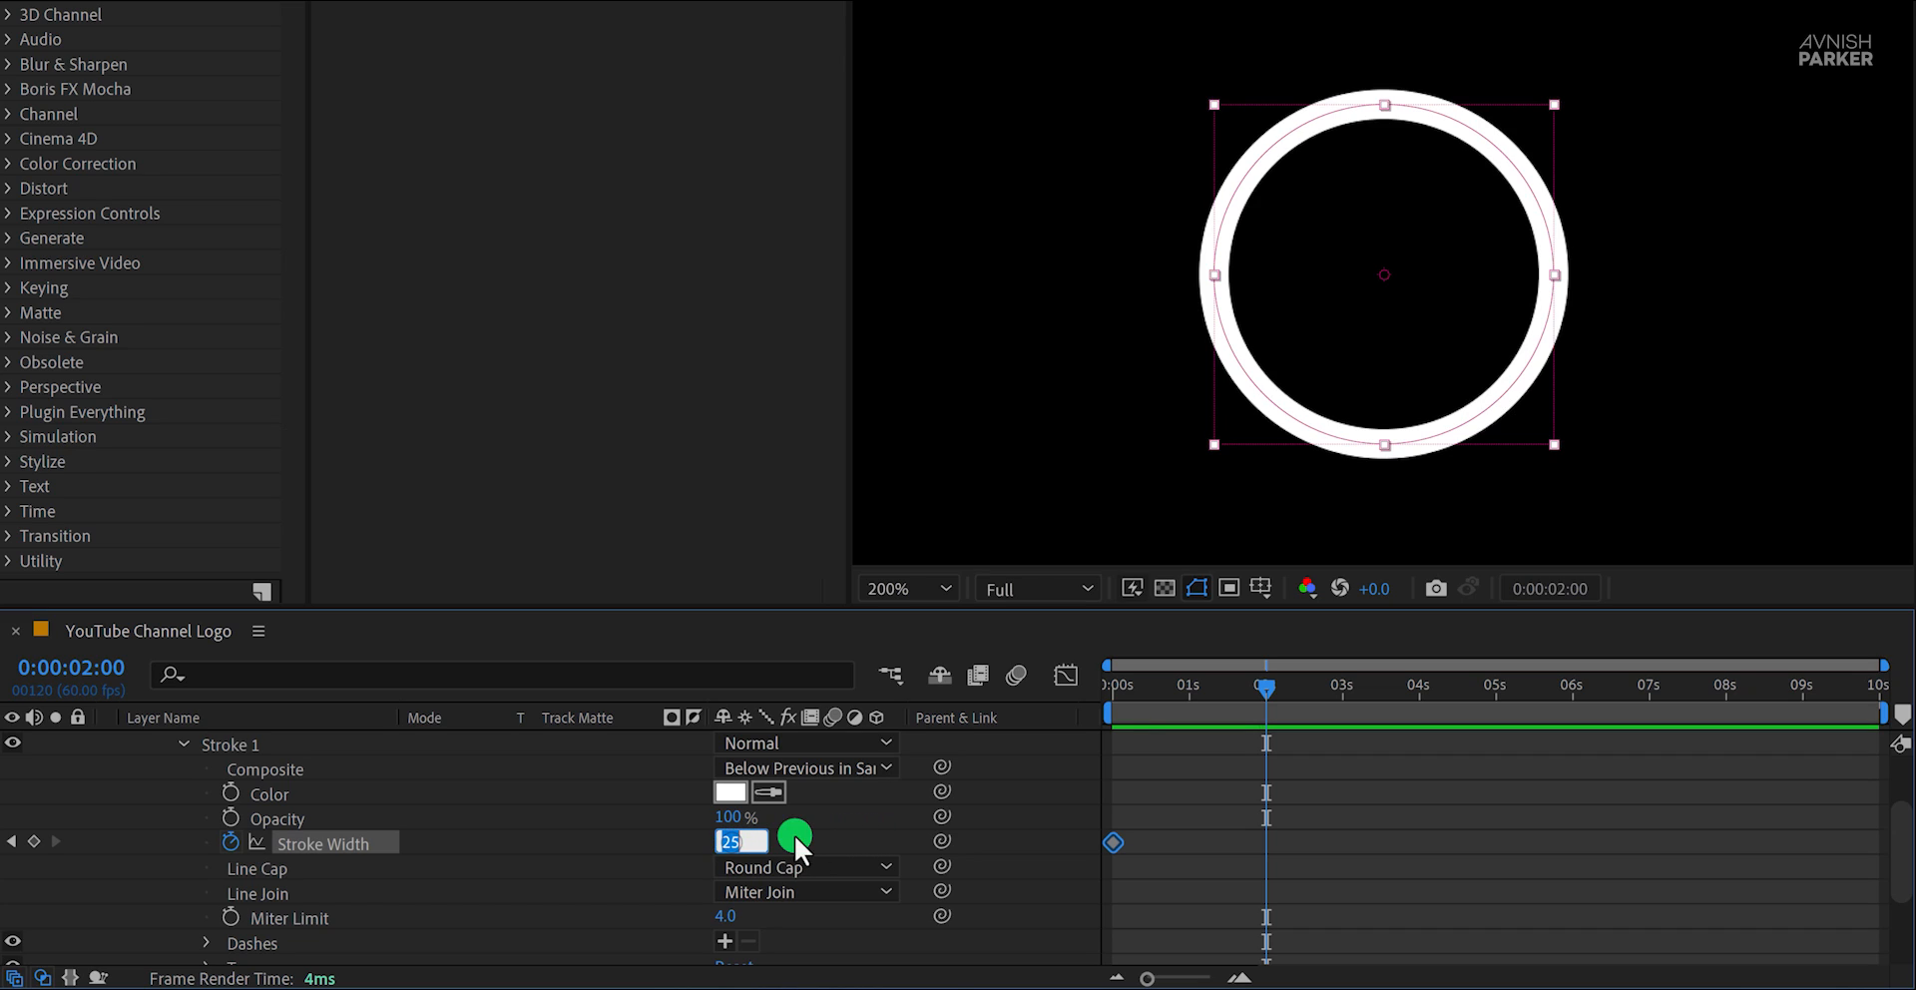
pyautogui.write('75')
pyautogui.press('Return')
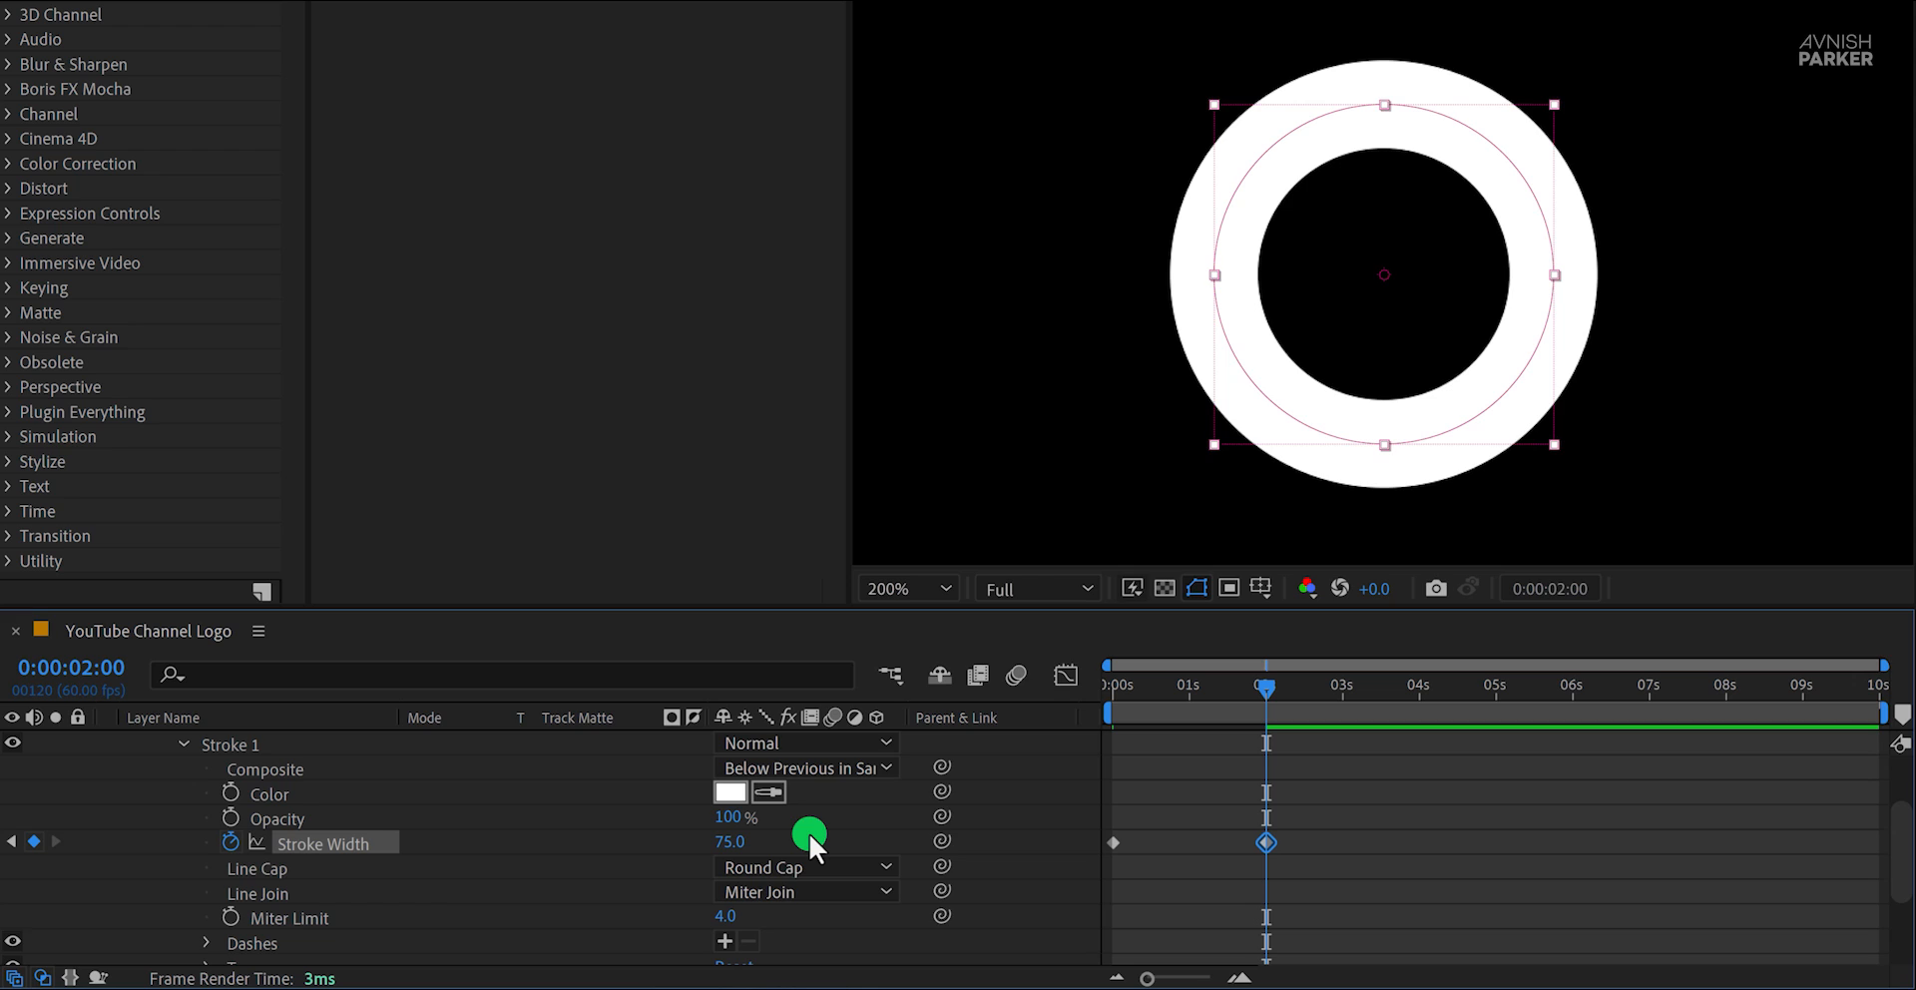
pyautogui.press('space')
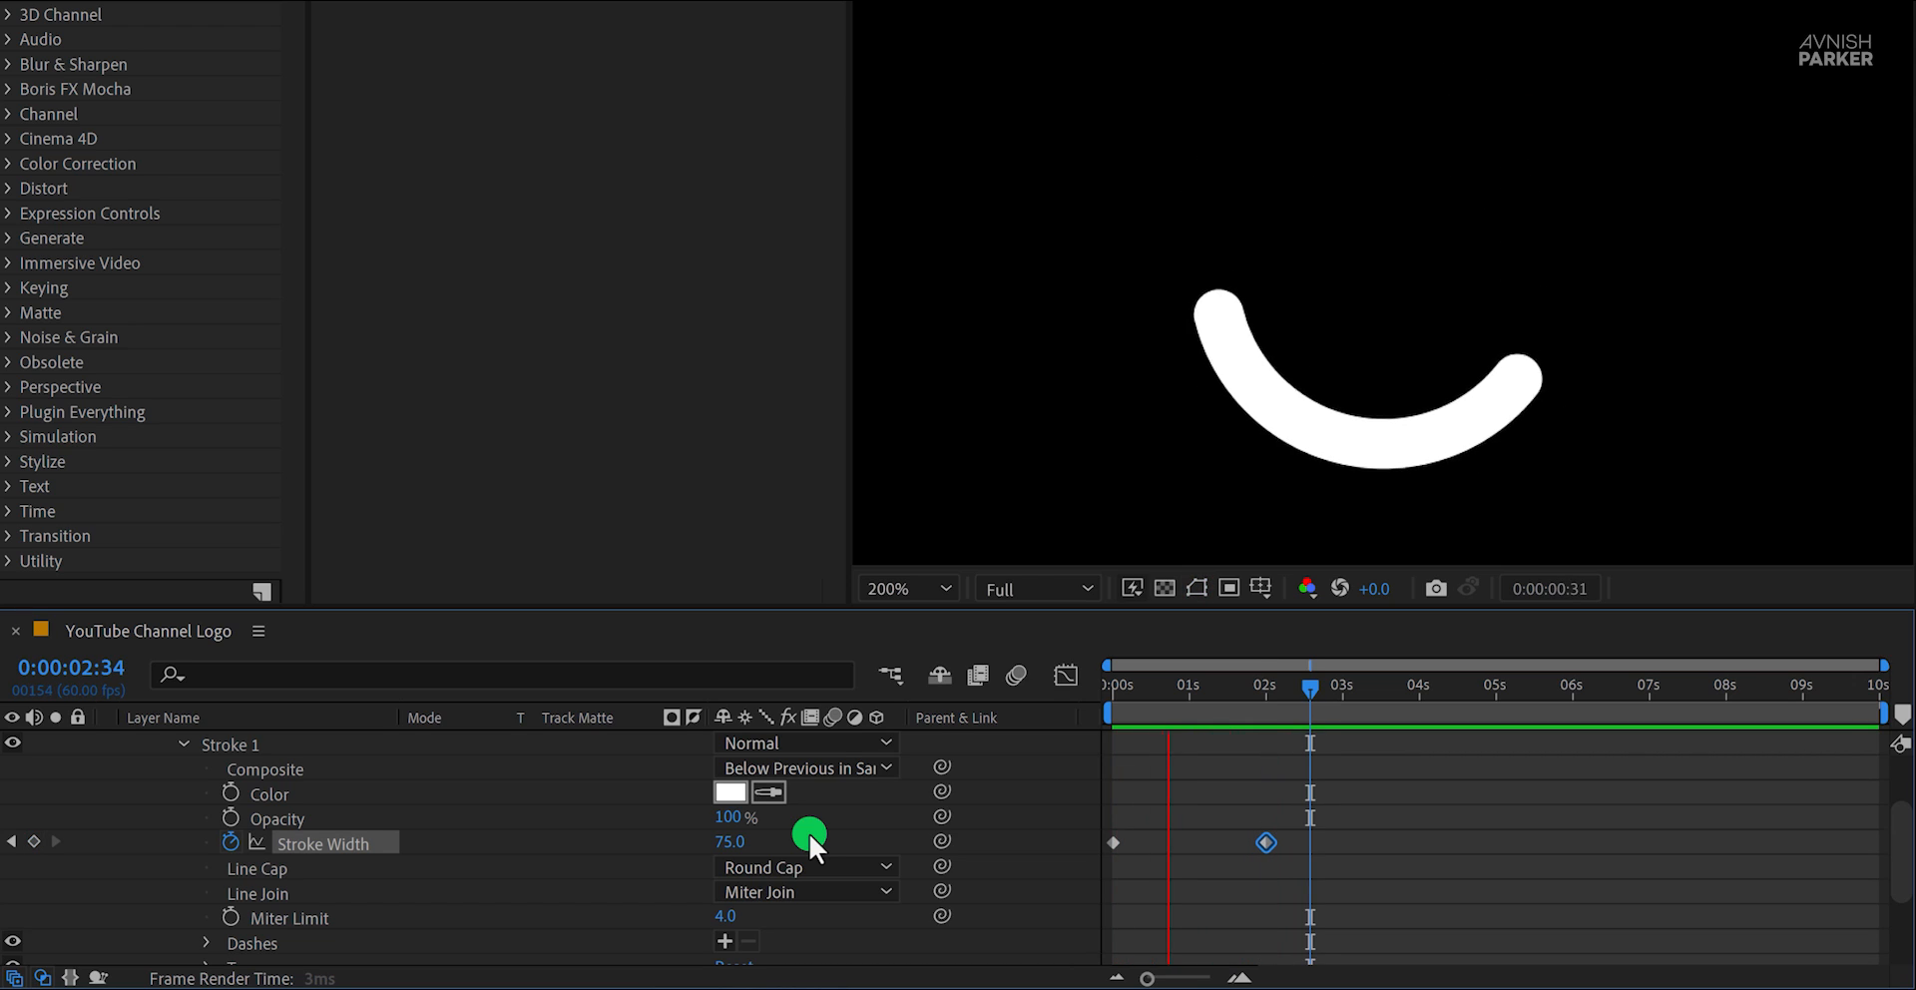
pyautogui.press('space')
# Reveal White_R's keyframes and apply Easy Ease to all Stroke Width, End and Offset keyframes
pyautogui.press('u')
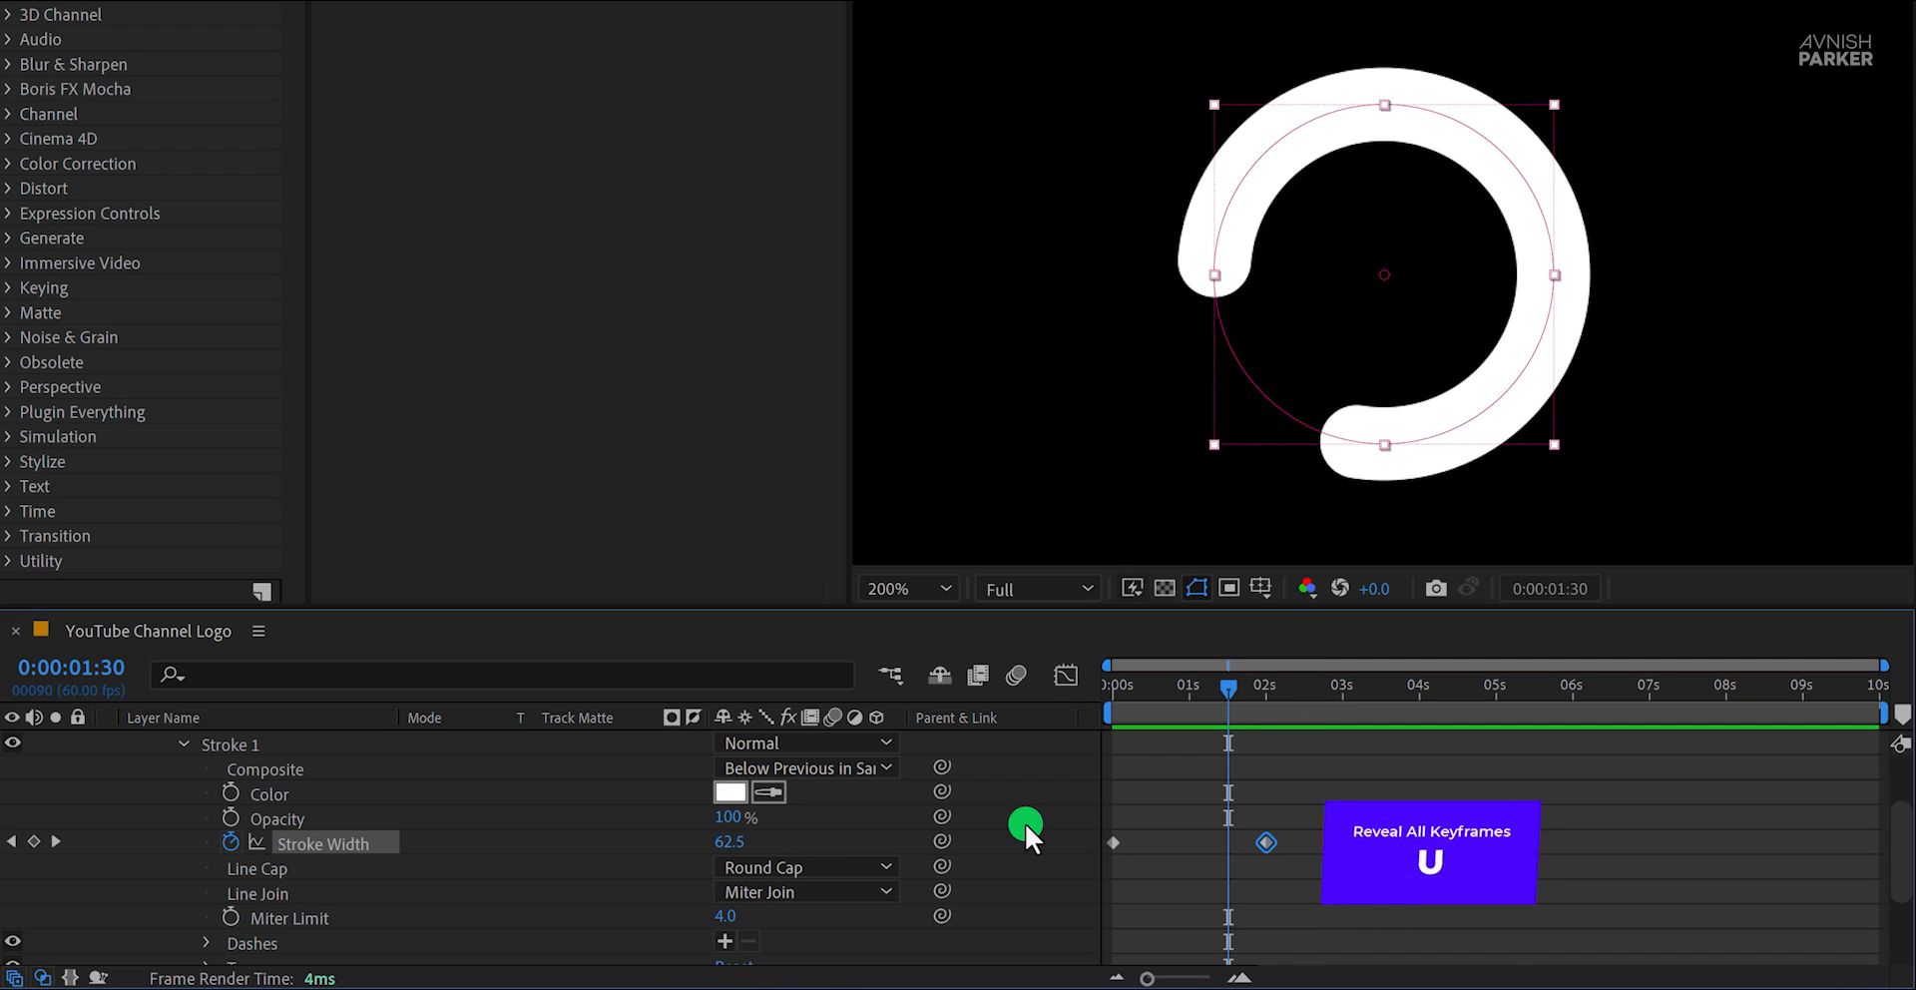
pyautogui.moveTo(1265, 760)
pyautogui.mouseDown()
pyautogui.moveTo(1303, 762)
pyautogui.moveTo(1098, 859)
pyautogui.mouseUp()
pyautogui.rightClick(1113, 816)
pyautogui.moveTo(1331, 800)
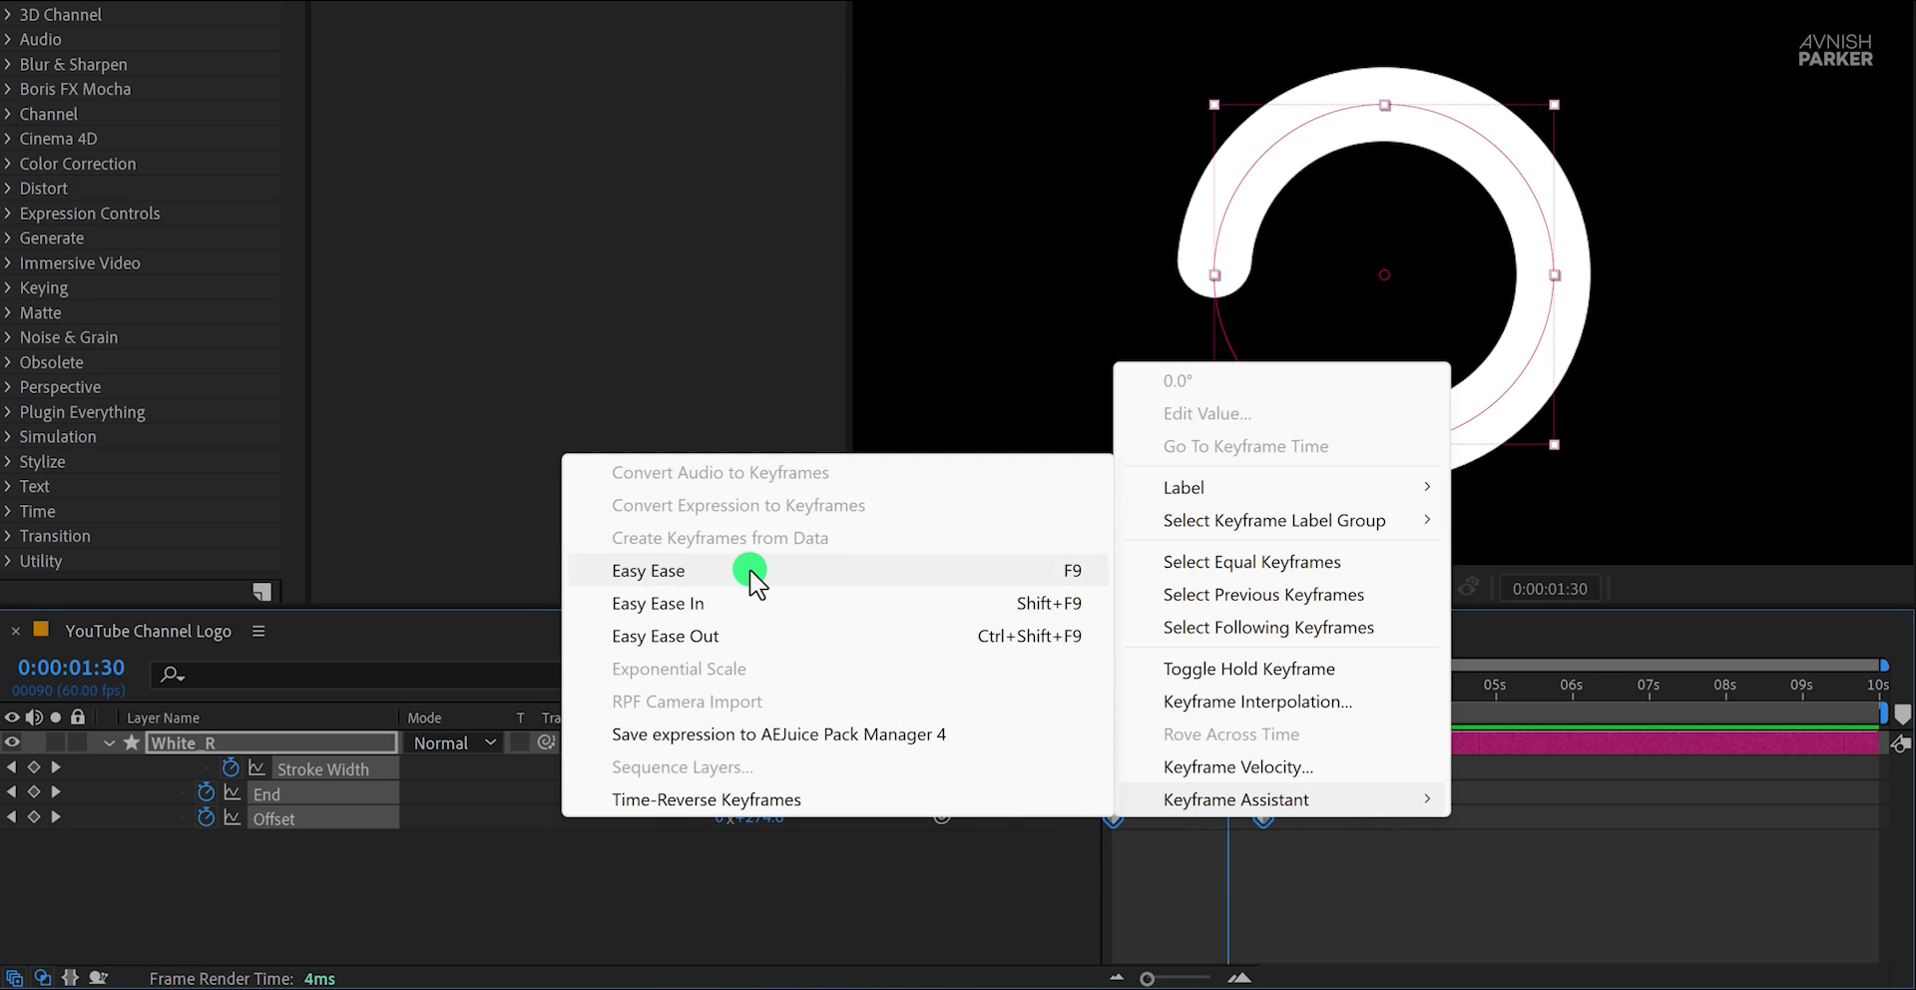
pyautogui.click(1005, 576)
# Reshape the speed graph of White_R's keyframes into a sharp peak near 1 second with long eases, and preview the motion
pyautogui.click(1064, 675)
pyautogui.click(1238, 826)
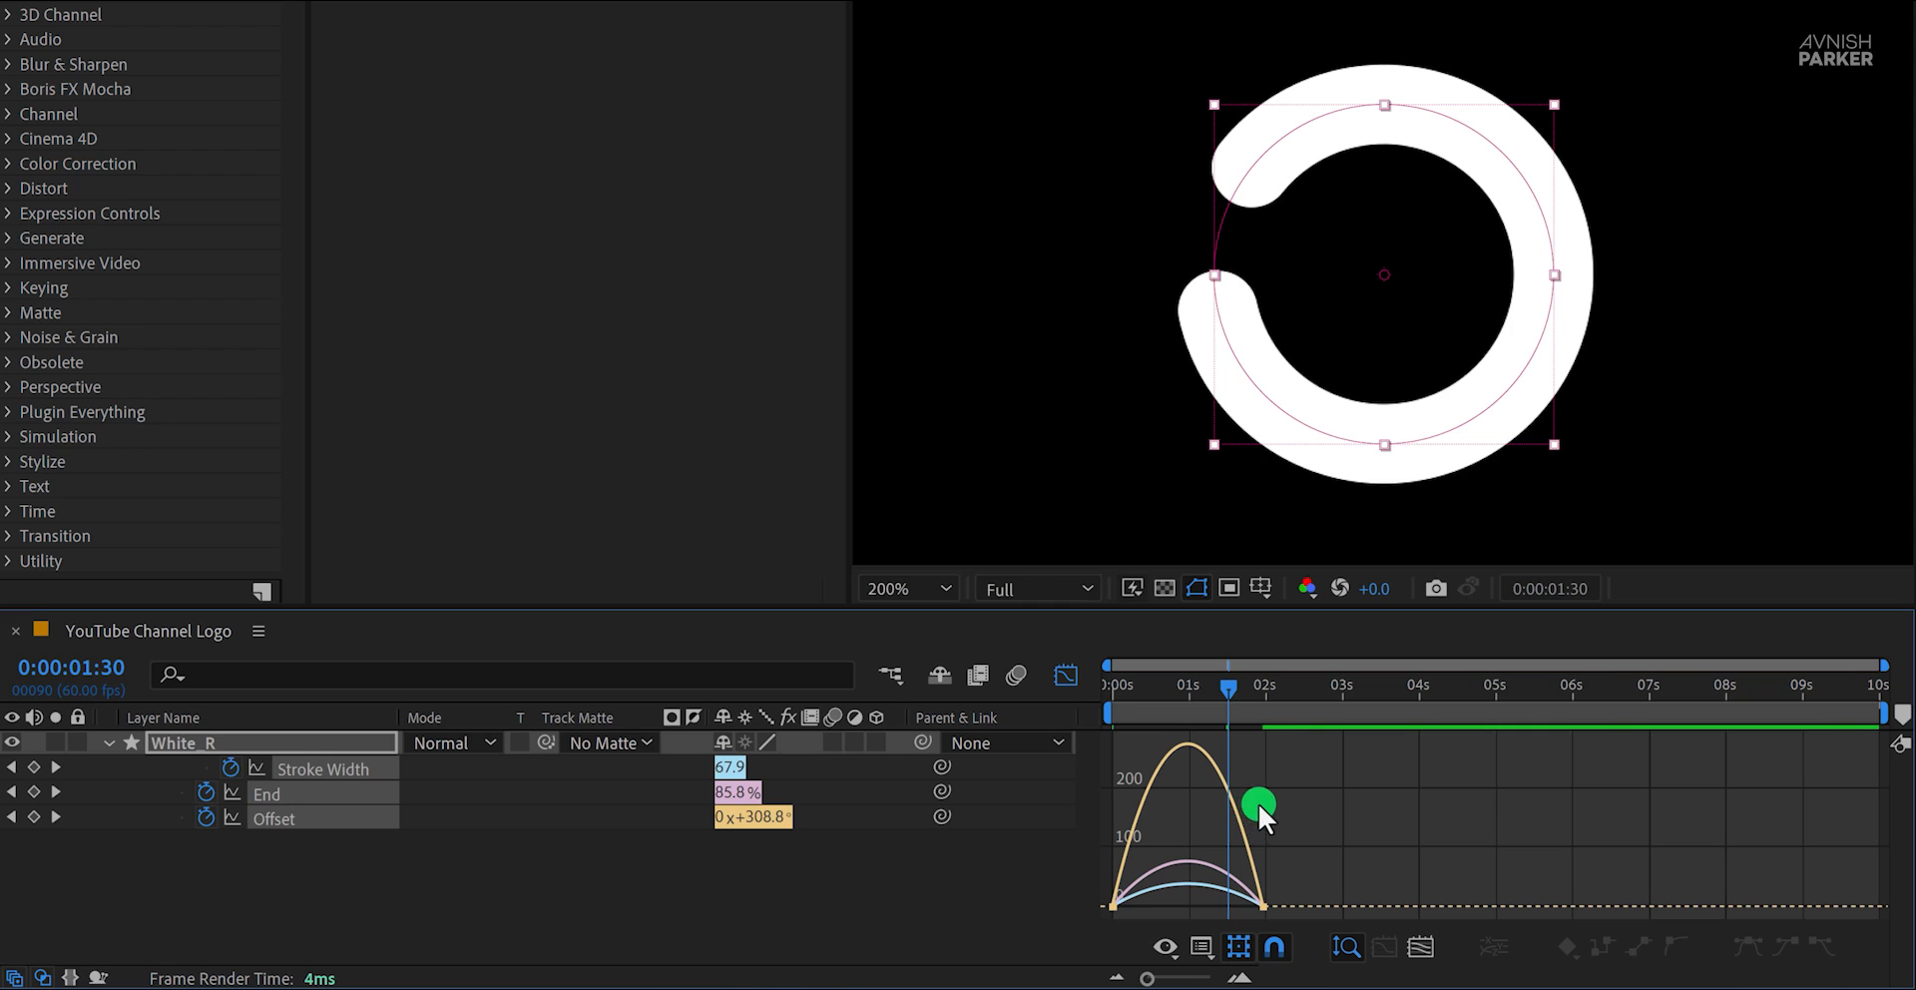
pyautogui.rightClick(1257, 803)
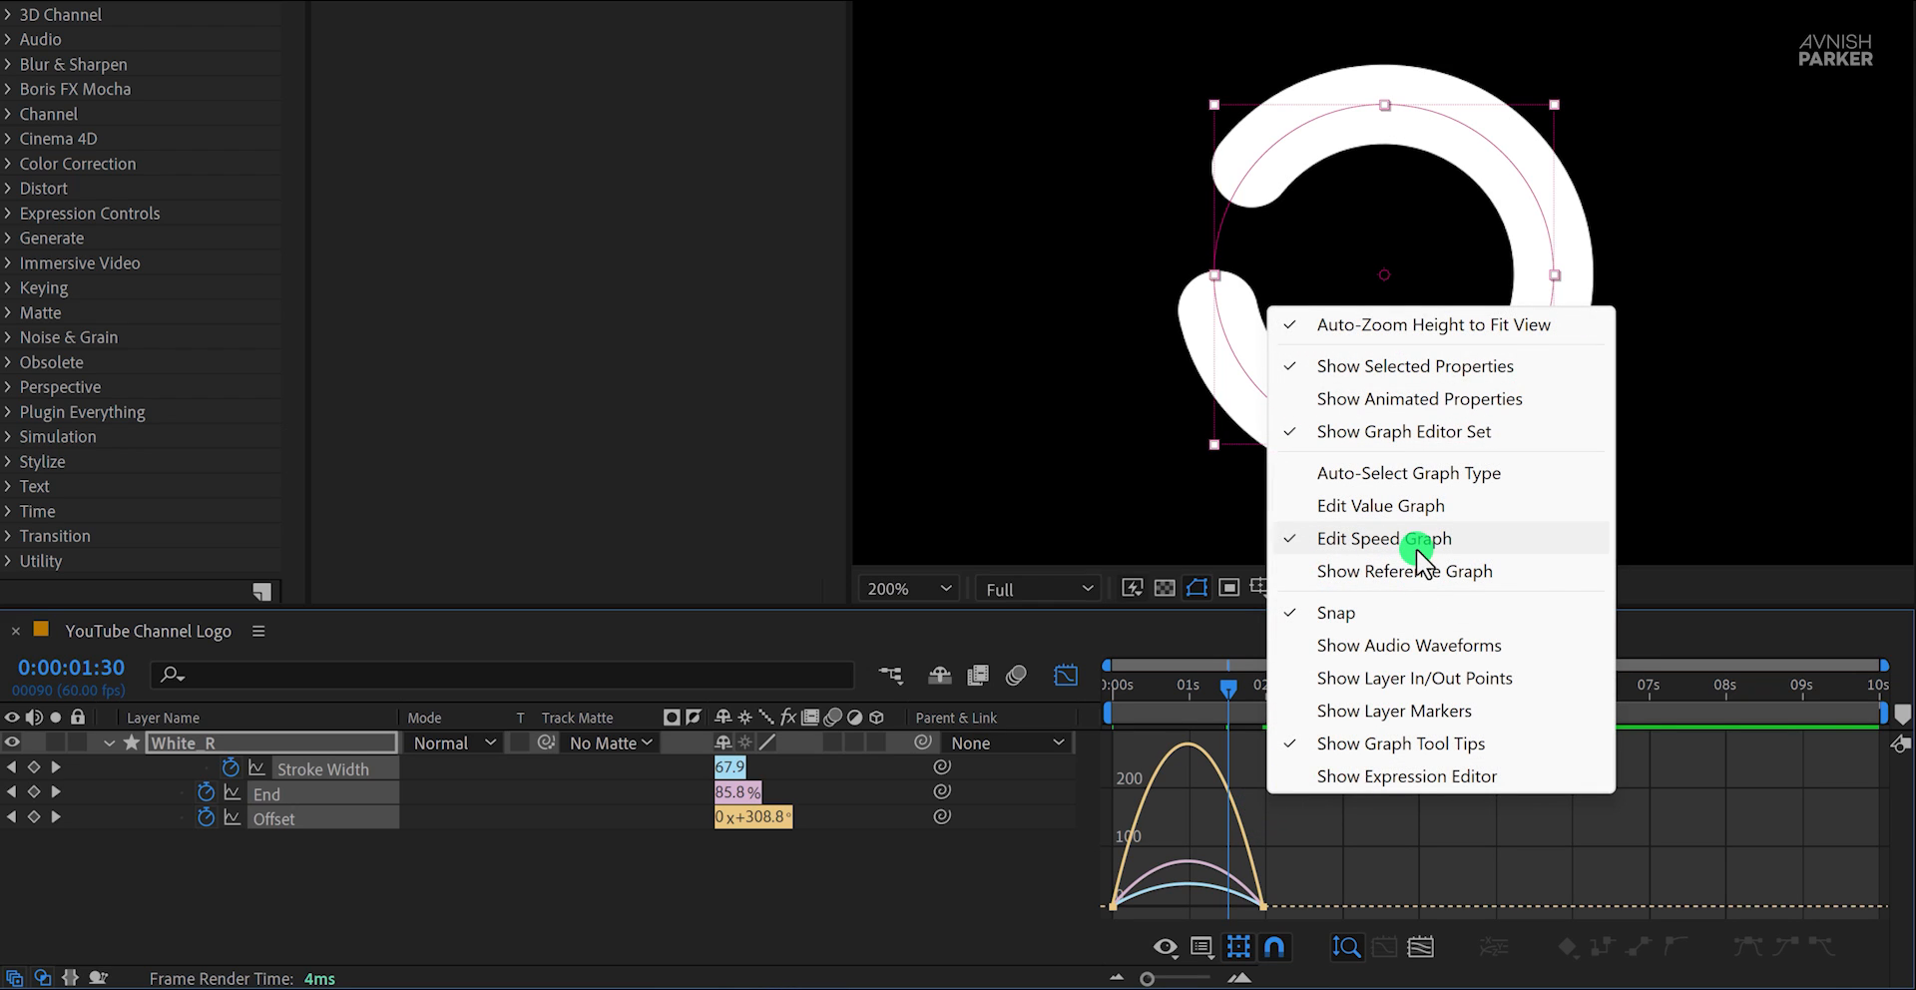
pyautogui.moveTo(1283, 878)
pyautogui.mouseDown()
pyautogui.moveTo(1246, 910)
pyautogui.moveTo(1100, 902)
pyautogui.moveTo(1170, 898)
pyautogui.mouseUp()
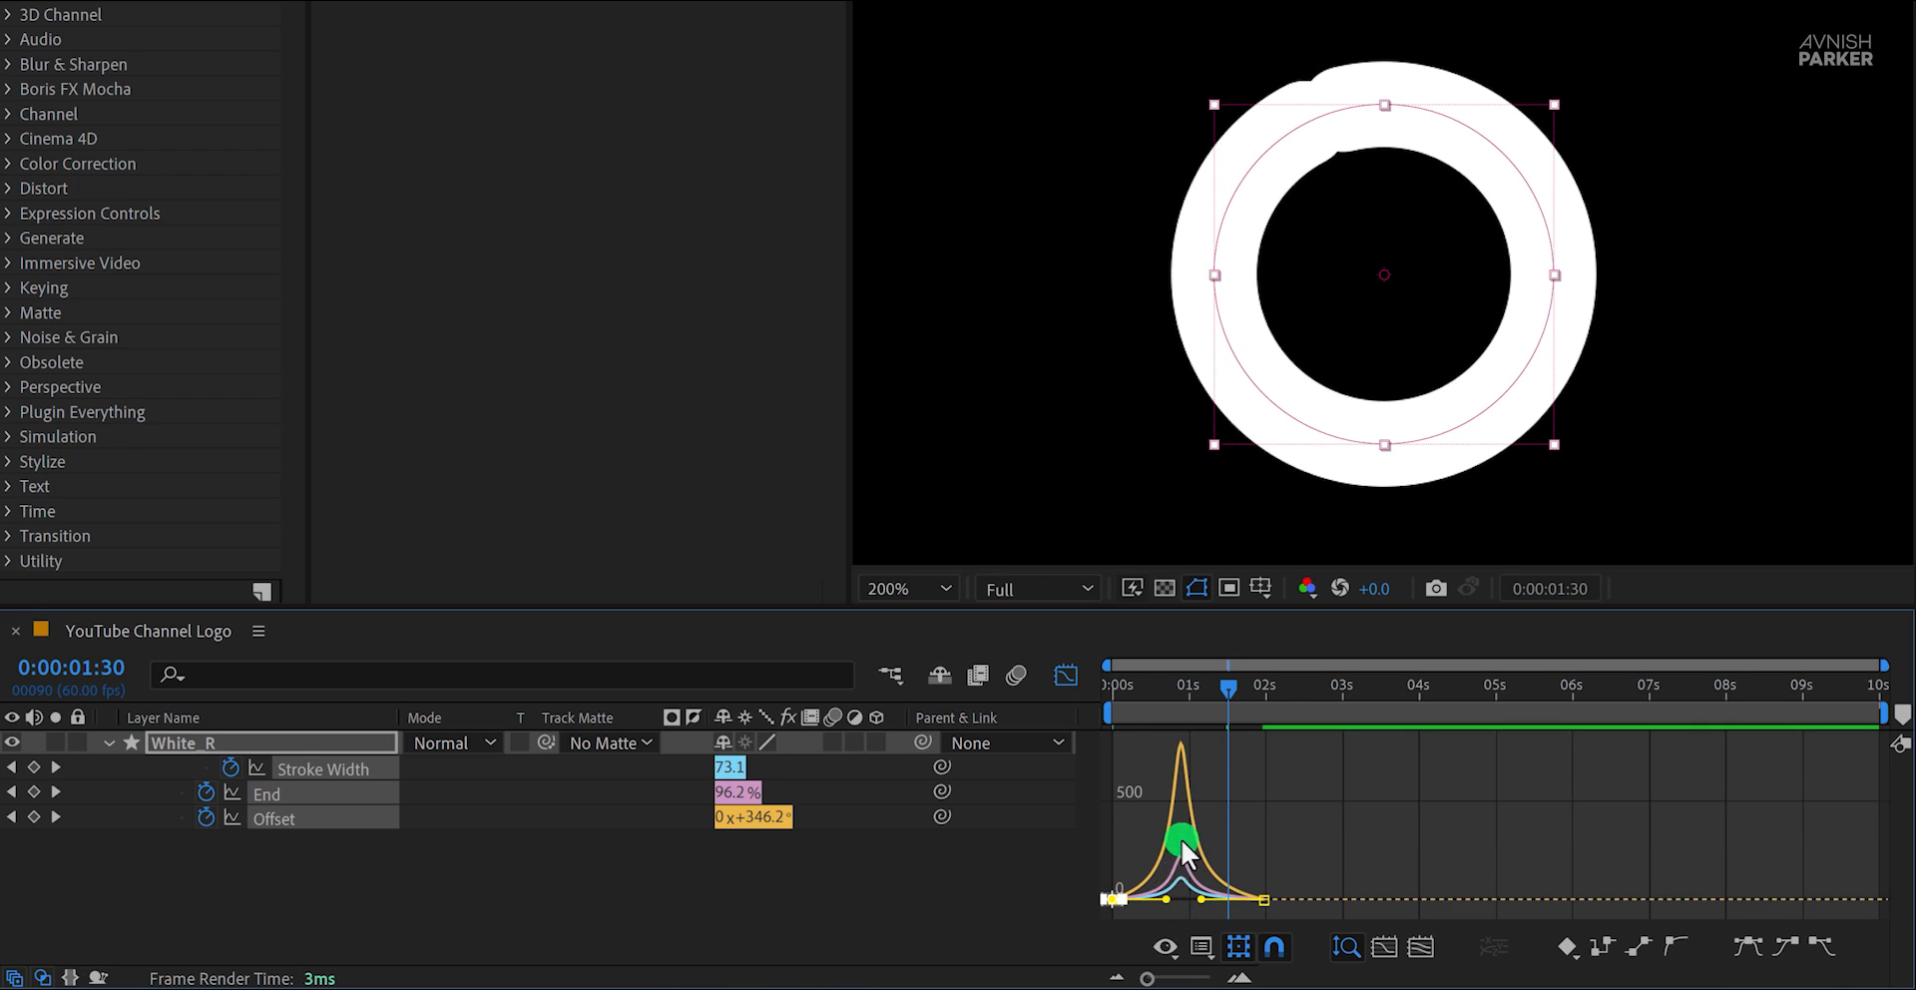
pyautogui.click(1064, 687)
pyautogui.click(1274, 864)
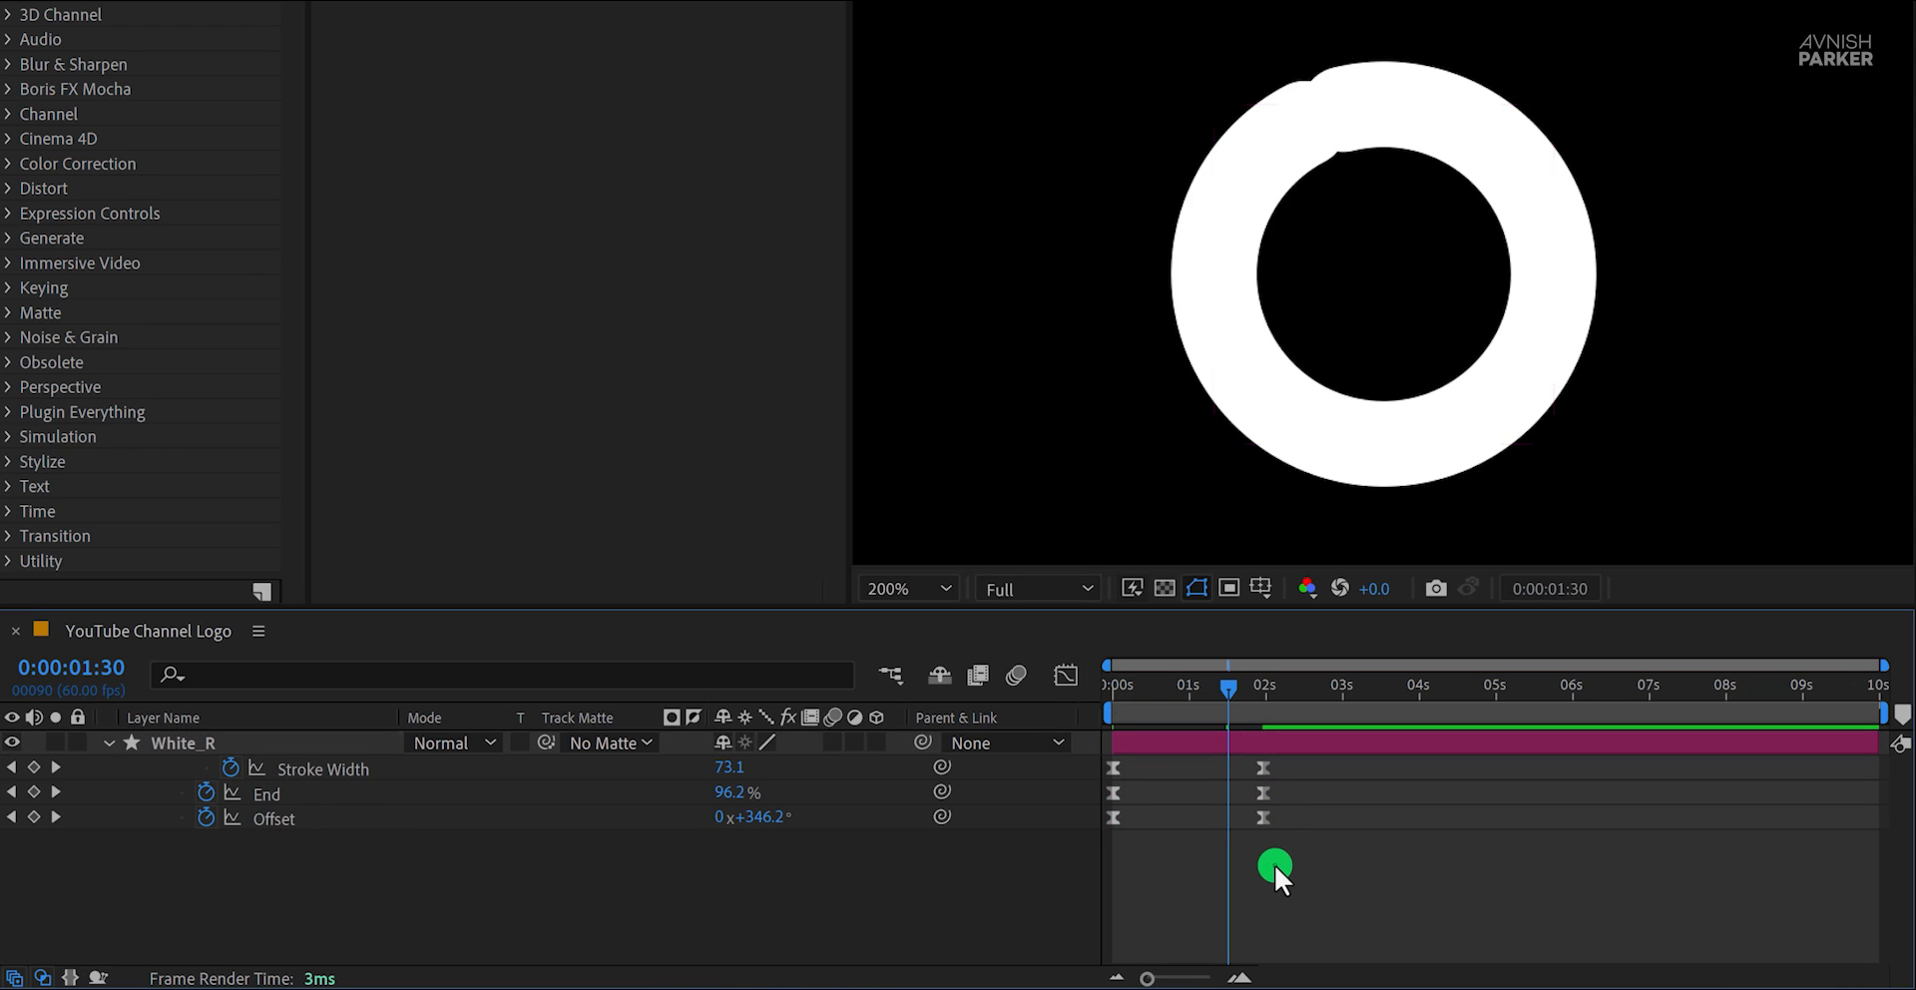
pyautogui.press('space')
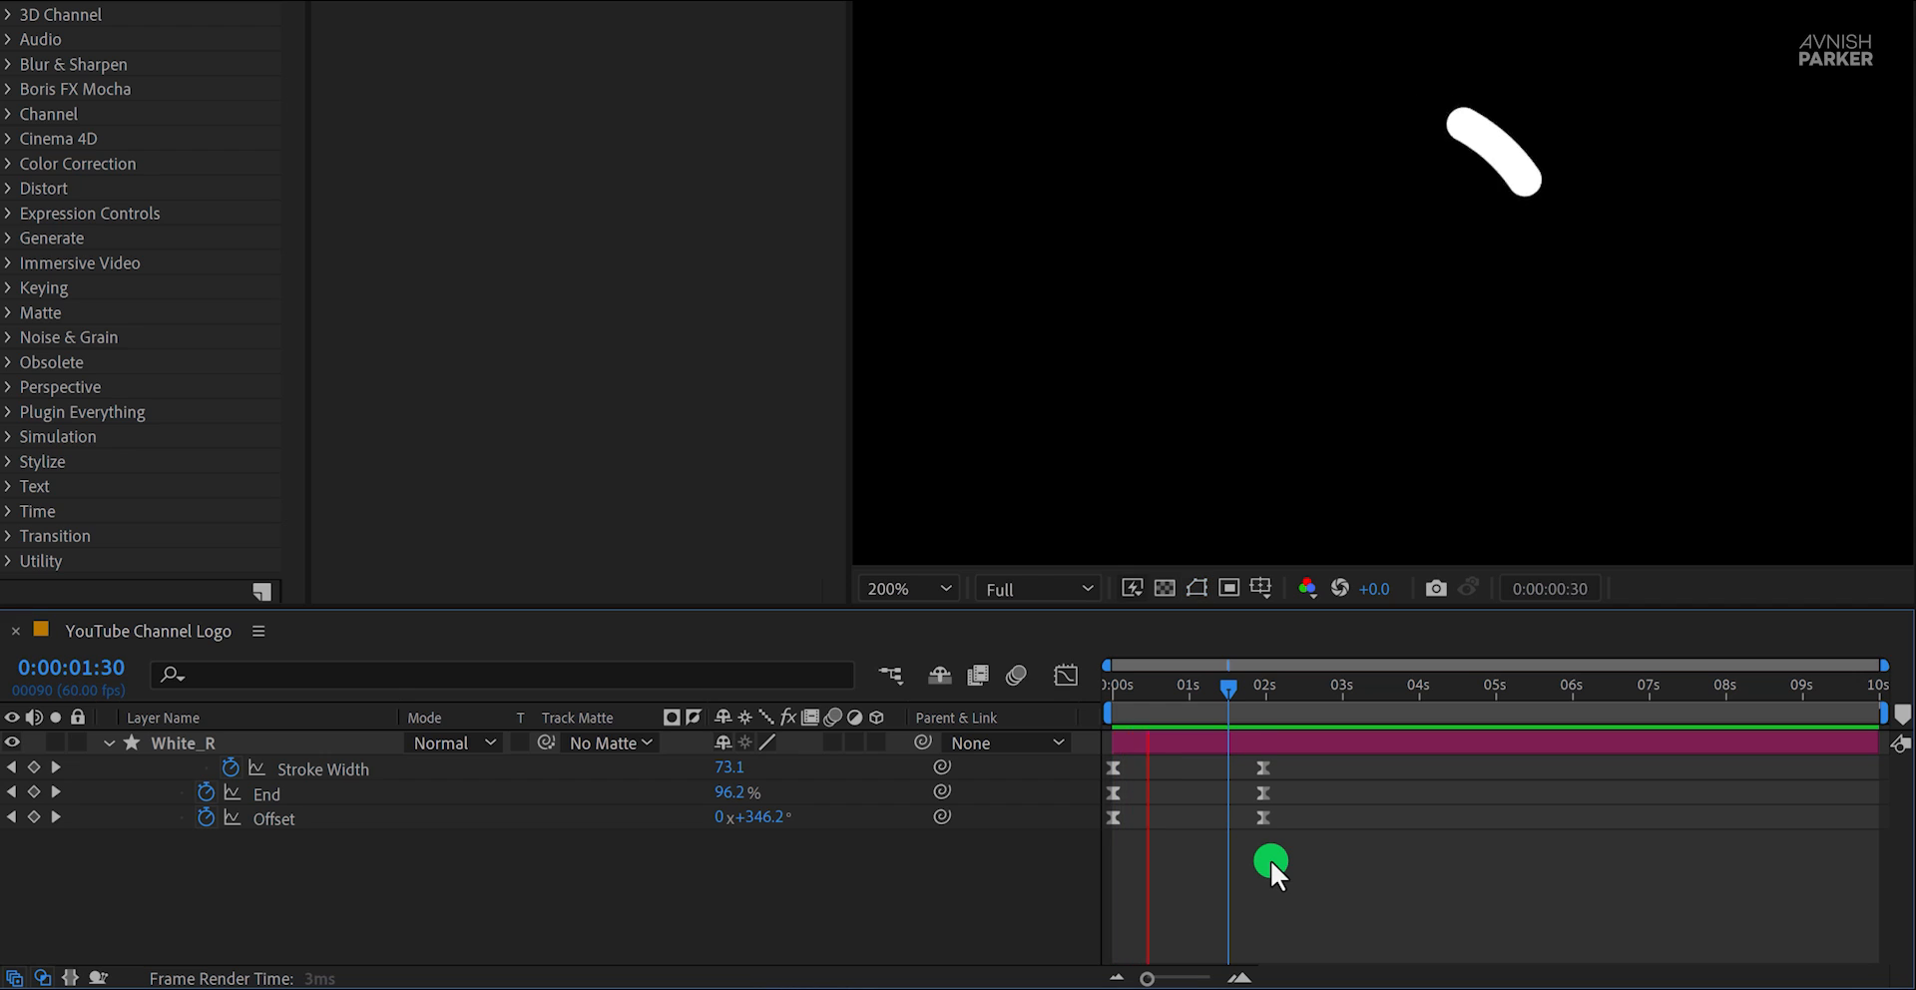
pyautogui.press('space')
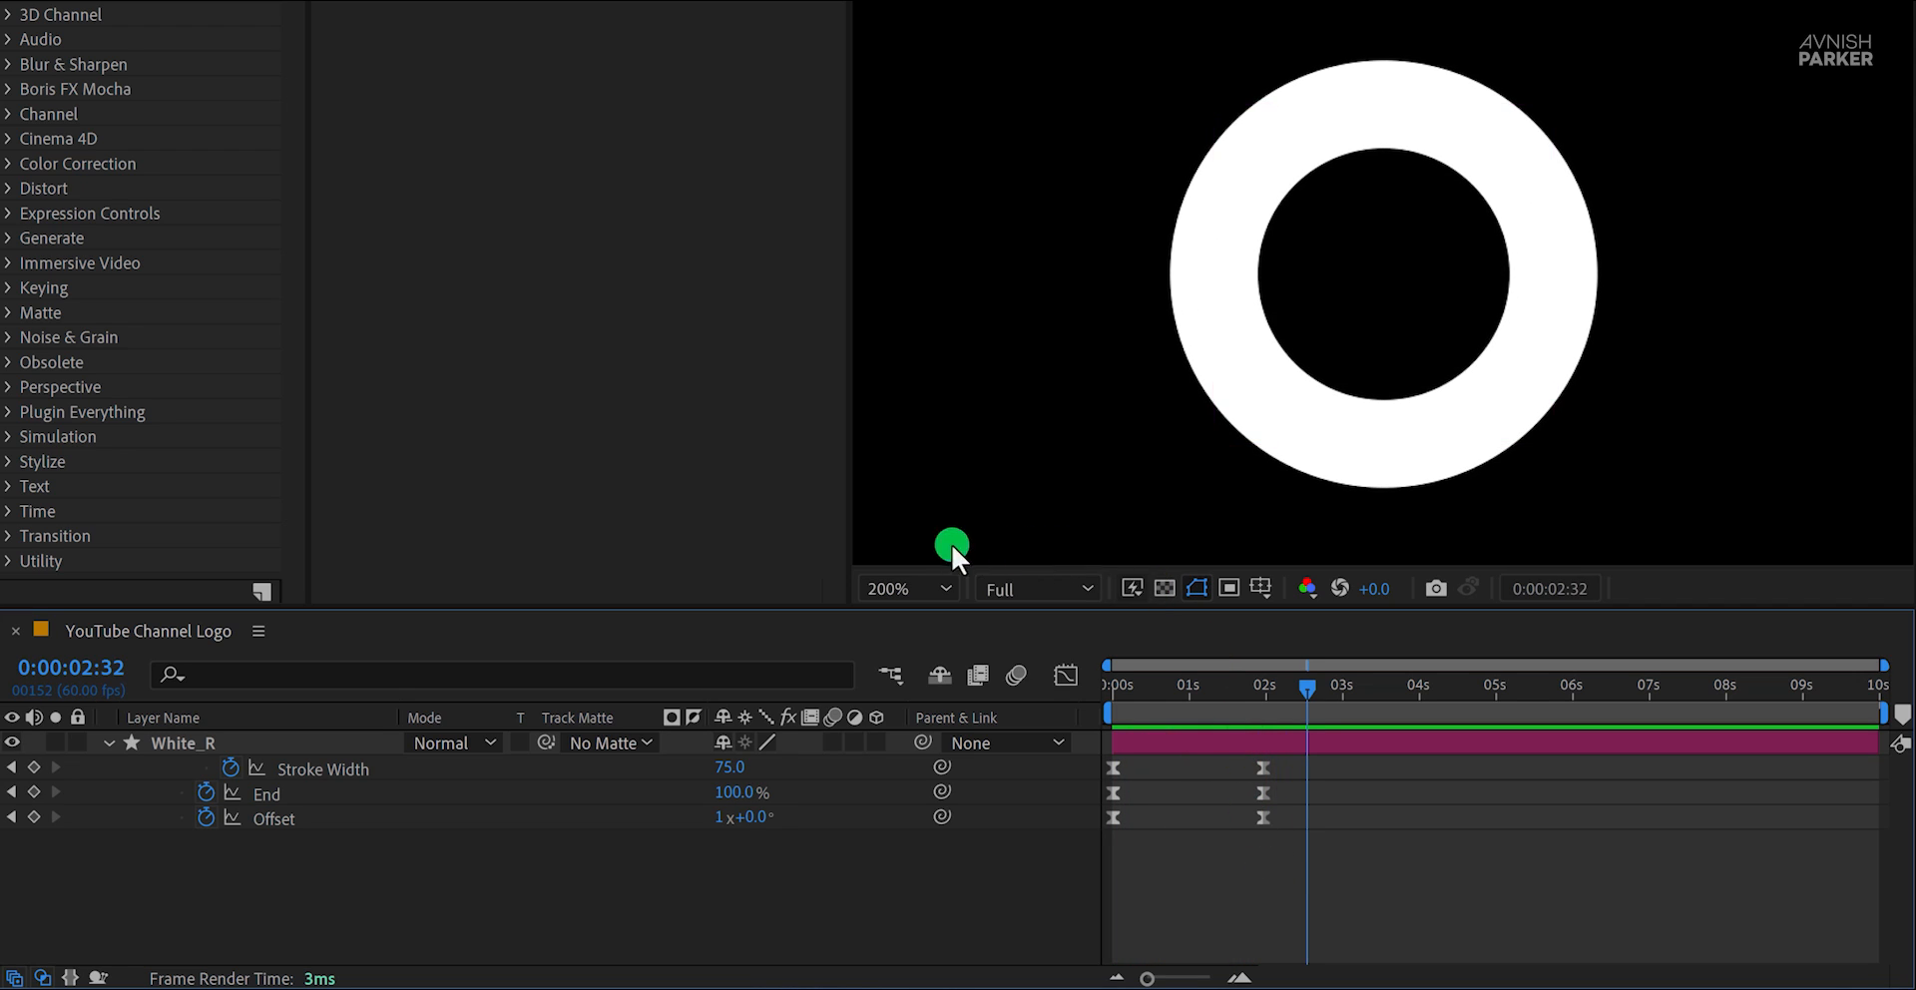
# Set the White_R layer's Scale to 130% and play the animation
pyautogui.click(886, 585)
pyautogui.click(980, 90)
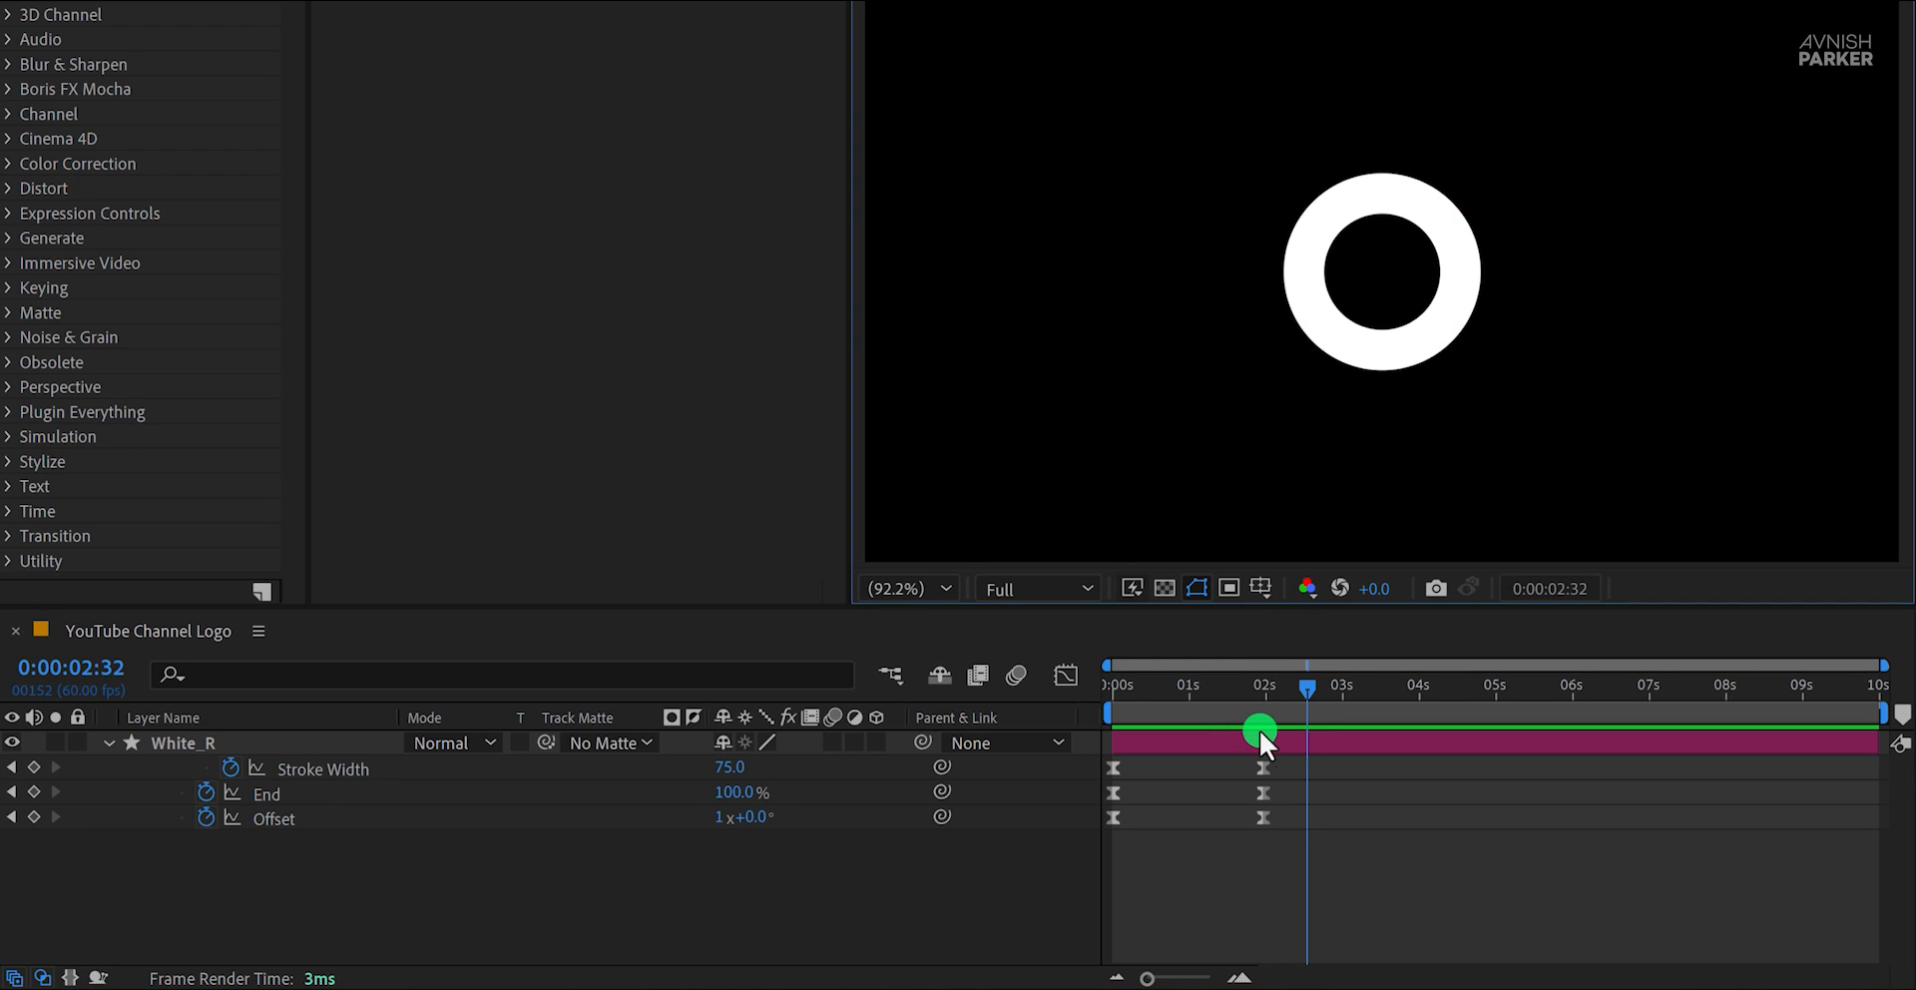
pyautogui.moveTo(1249, 698); pyautogui.dragTo(1212, 686)
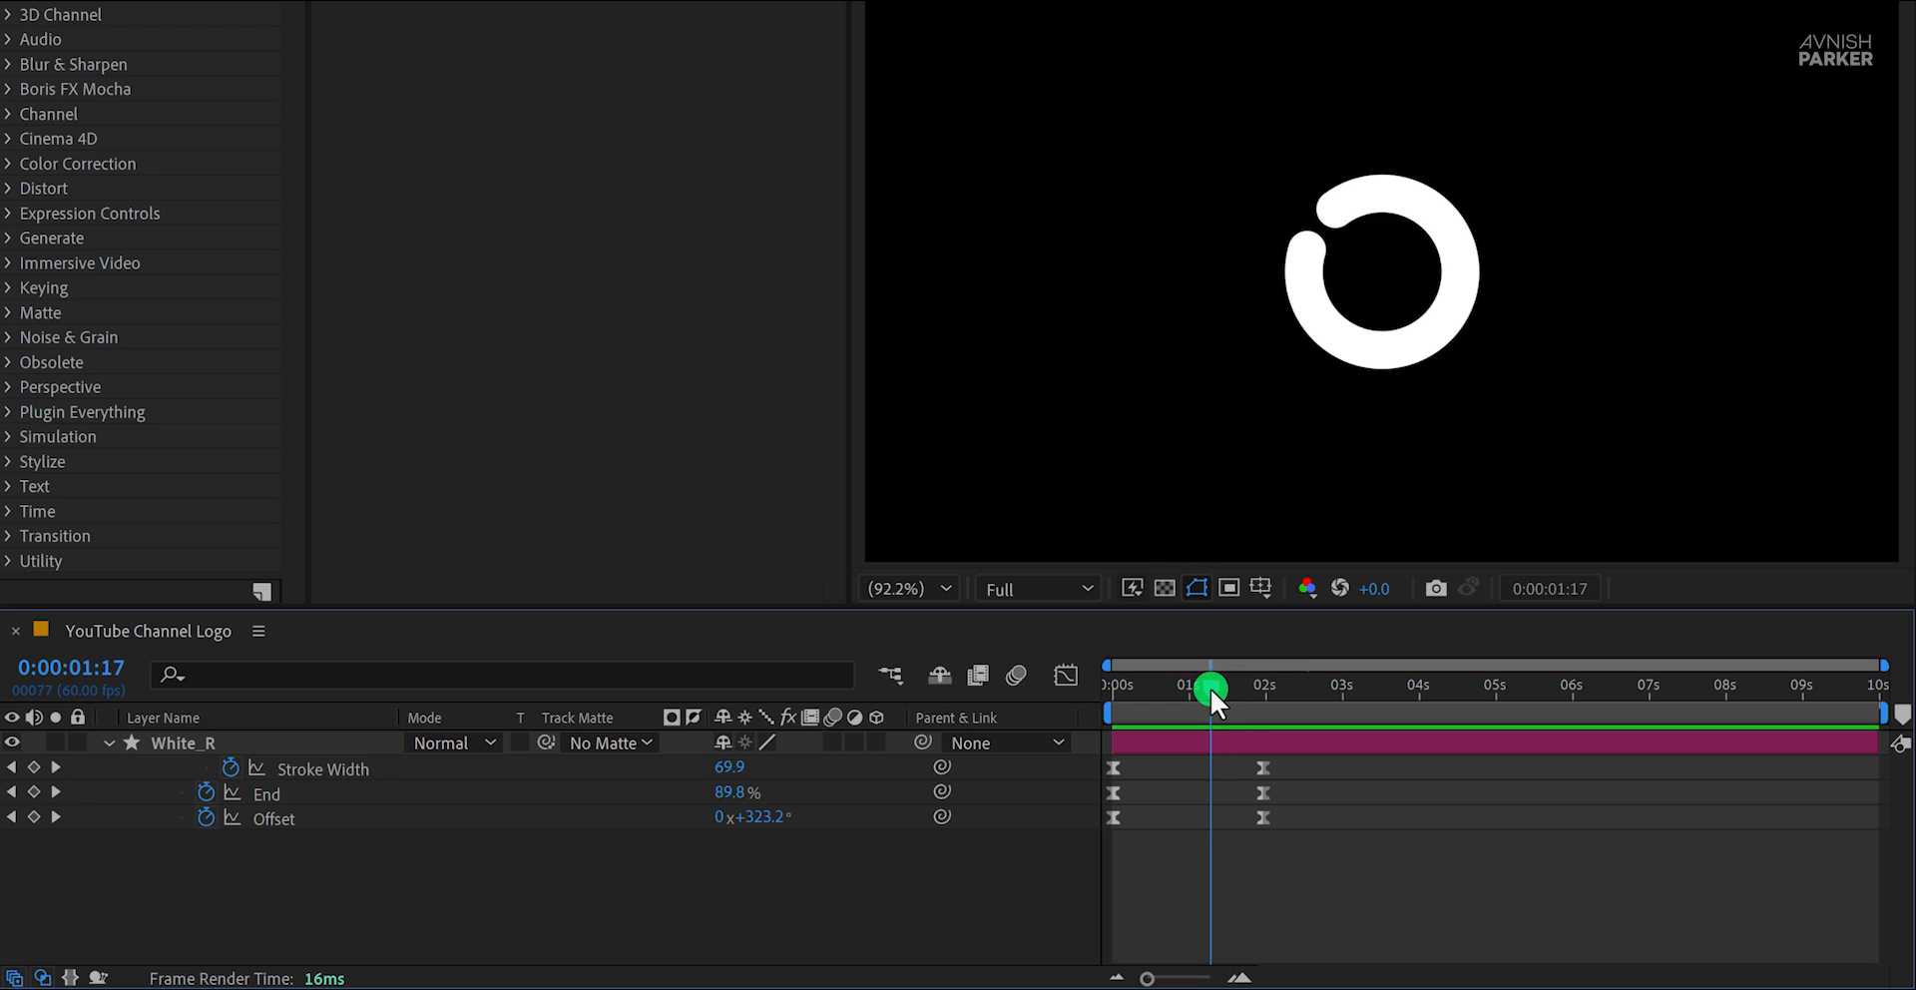
pyautogui.click(1189, 739)
pyautogui.press('s')
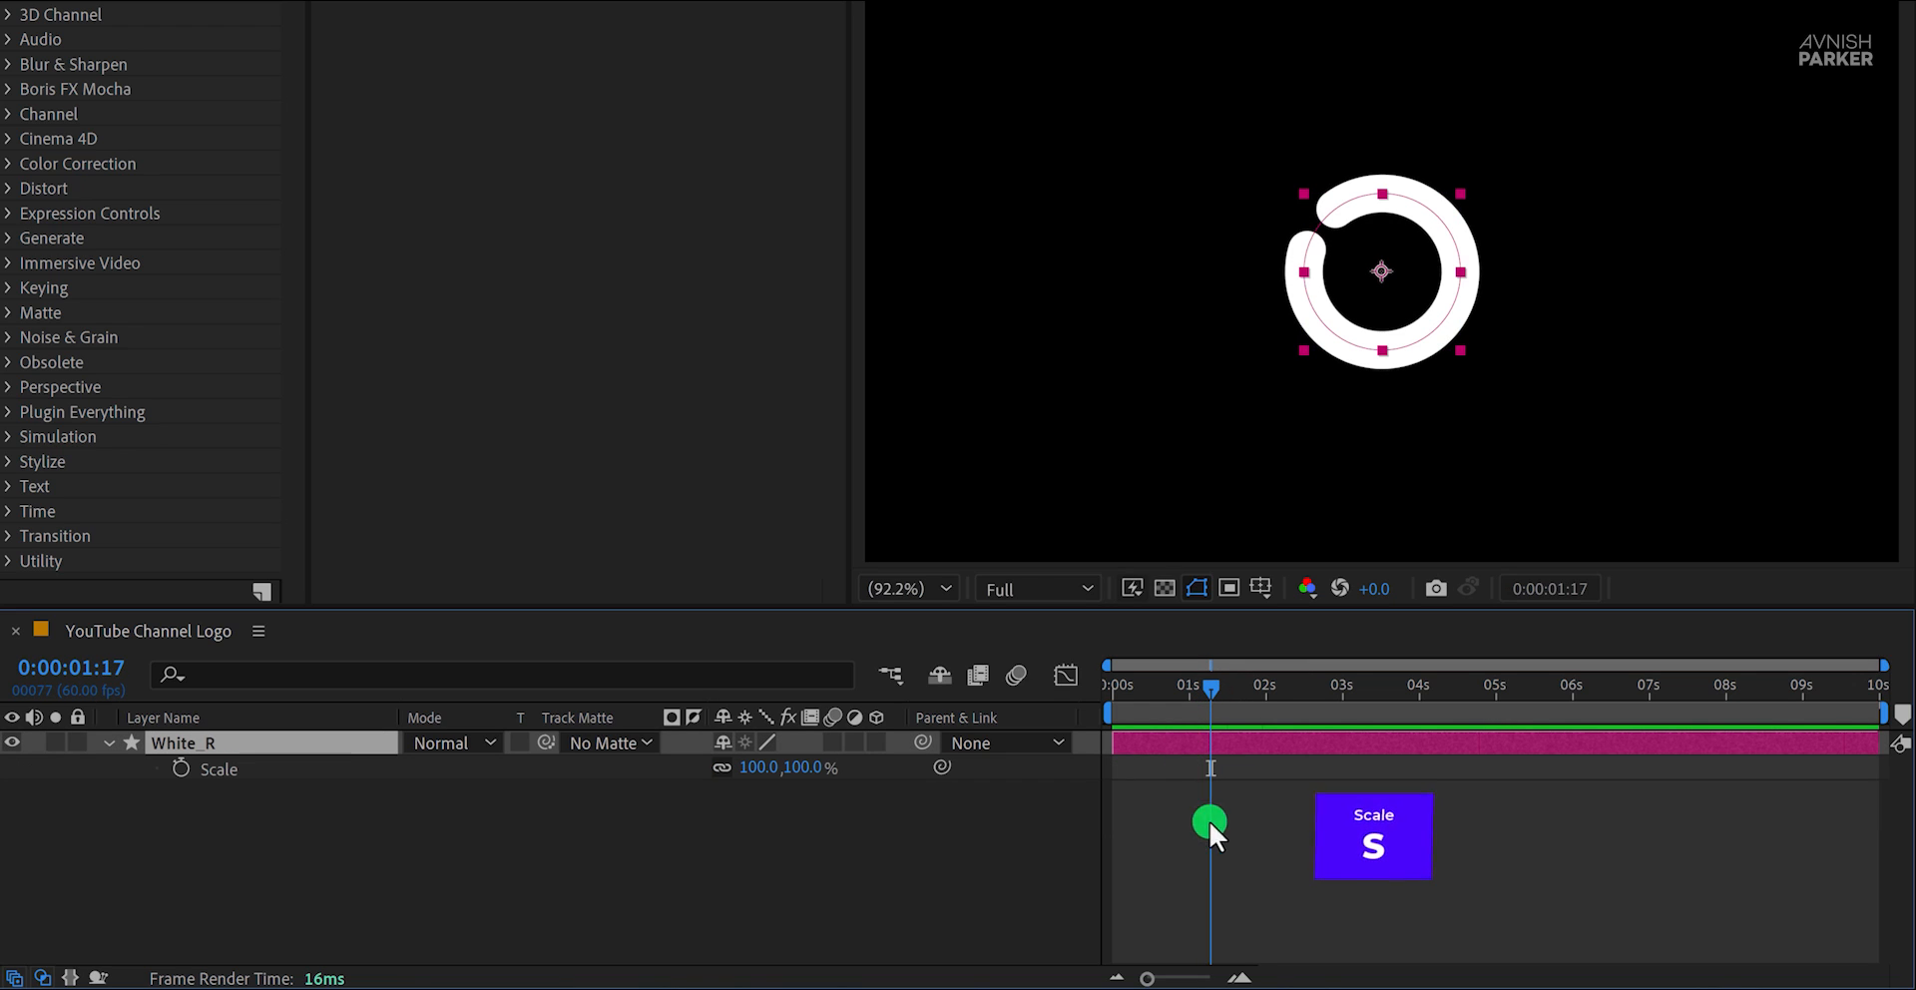
pyautogui.moveTo(798, 778); pyautogui.dragTo(848, 775)
pyautogui.click(873, 817)
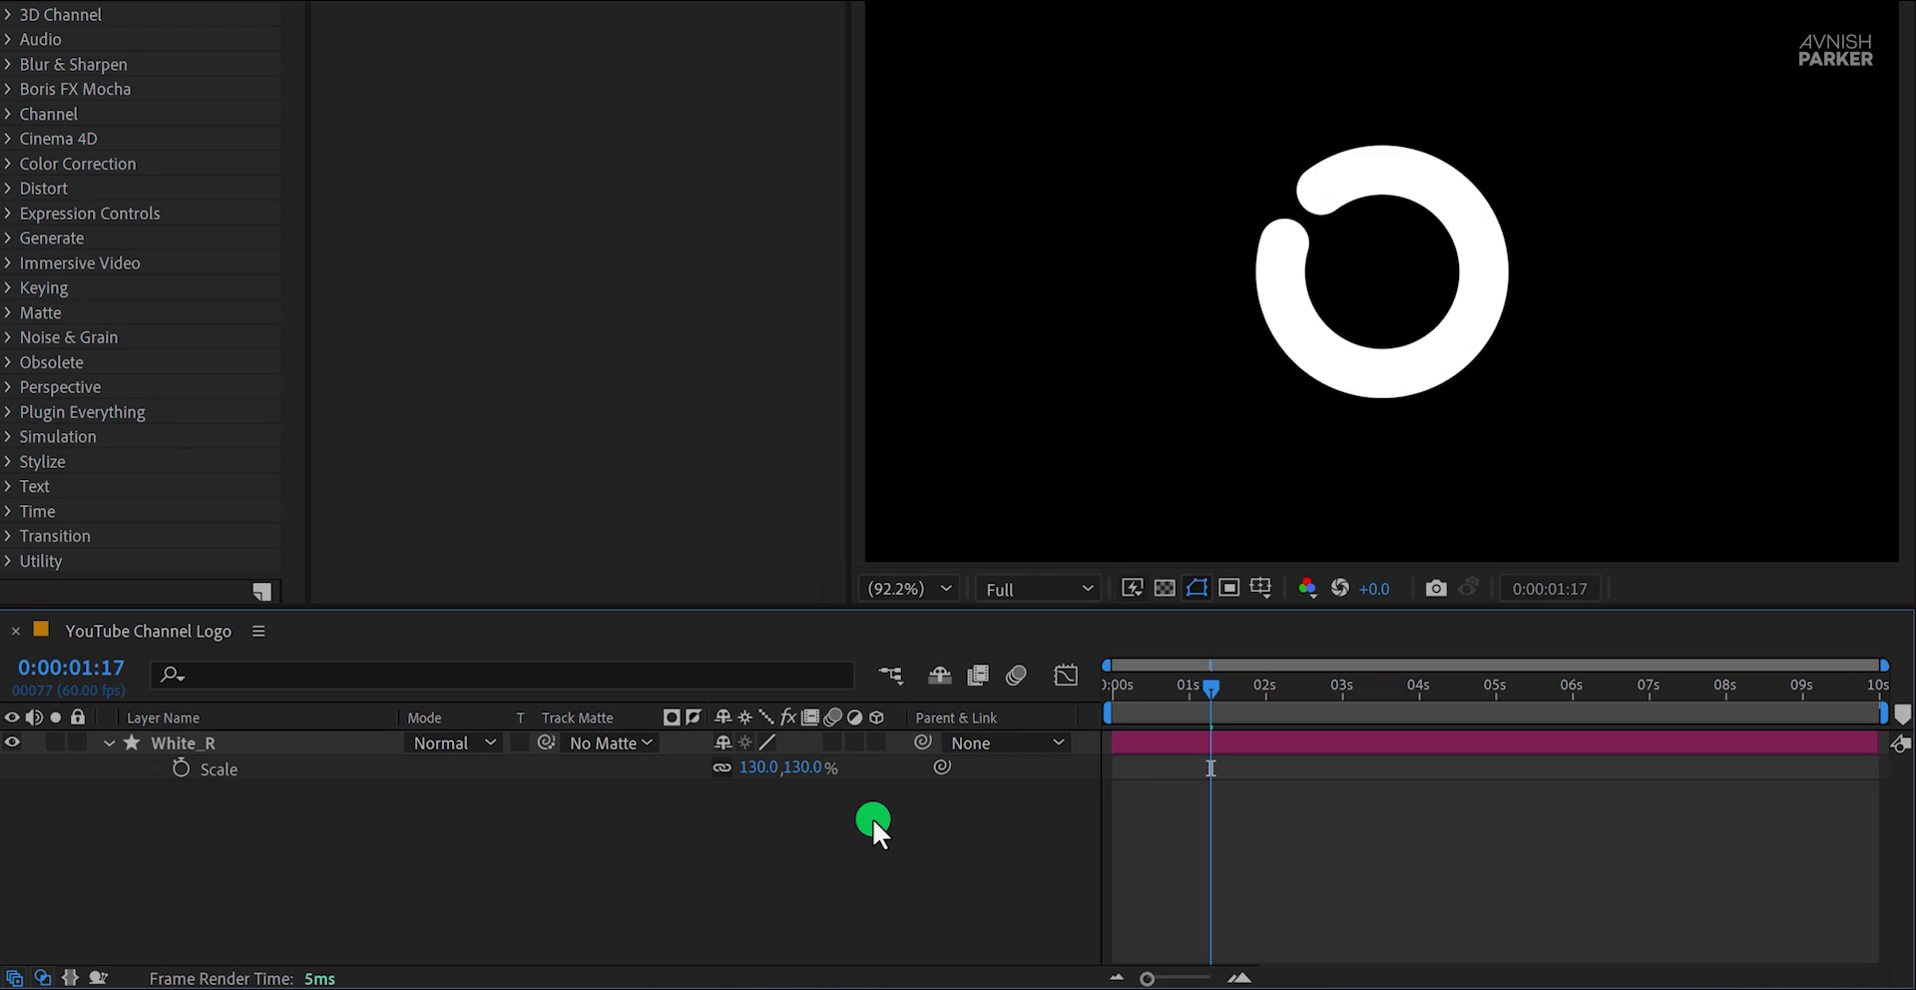
pyautogui.press('space')
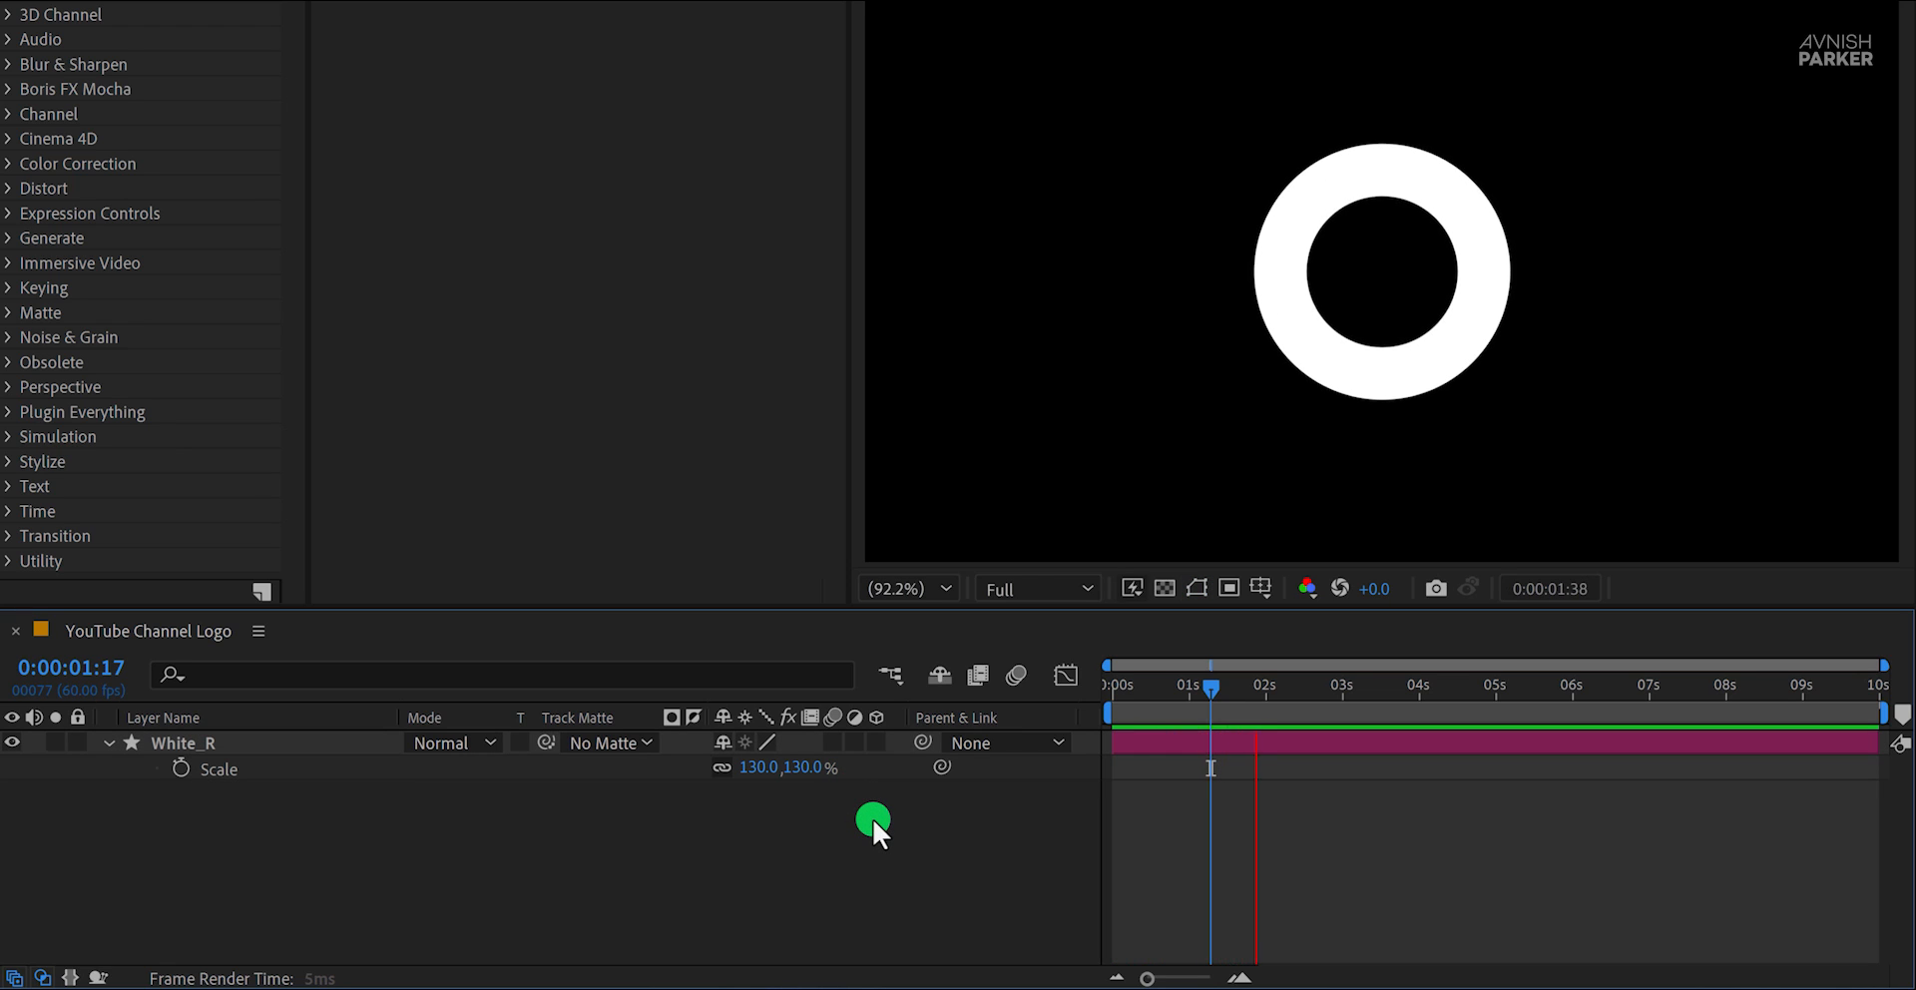
# Duplicate the White_R layer and rename the copy as Red_R
pyautogui.click(279, 740)
pyautogui.hotkey('ctrl', 'd')
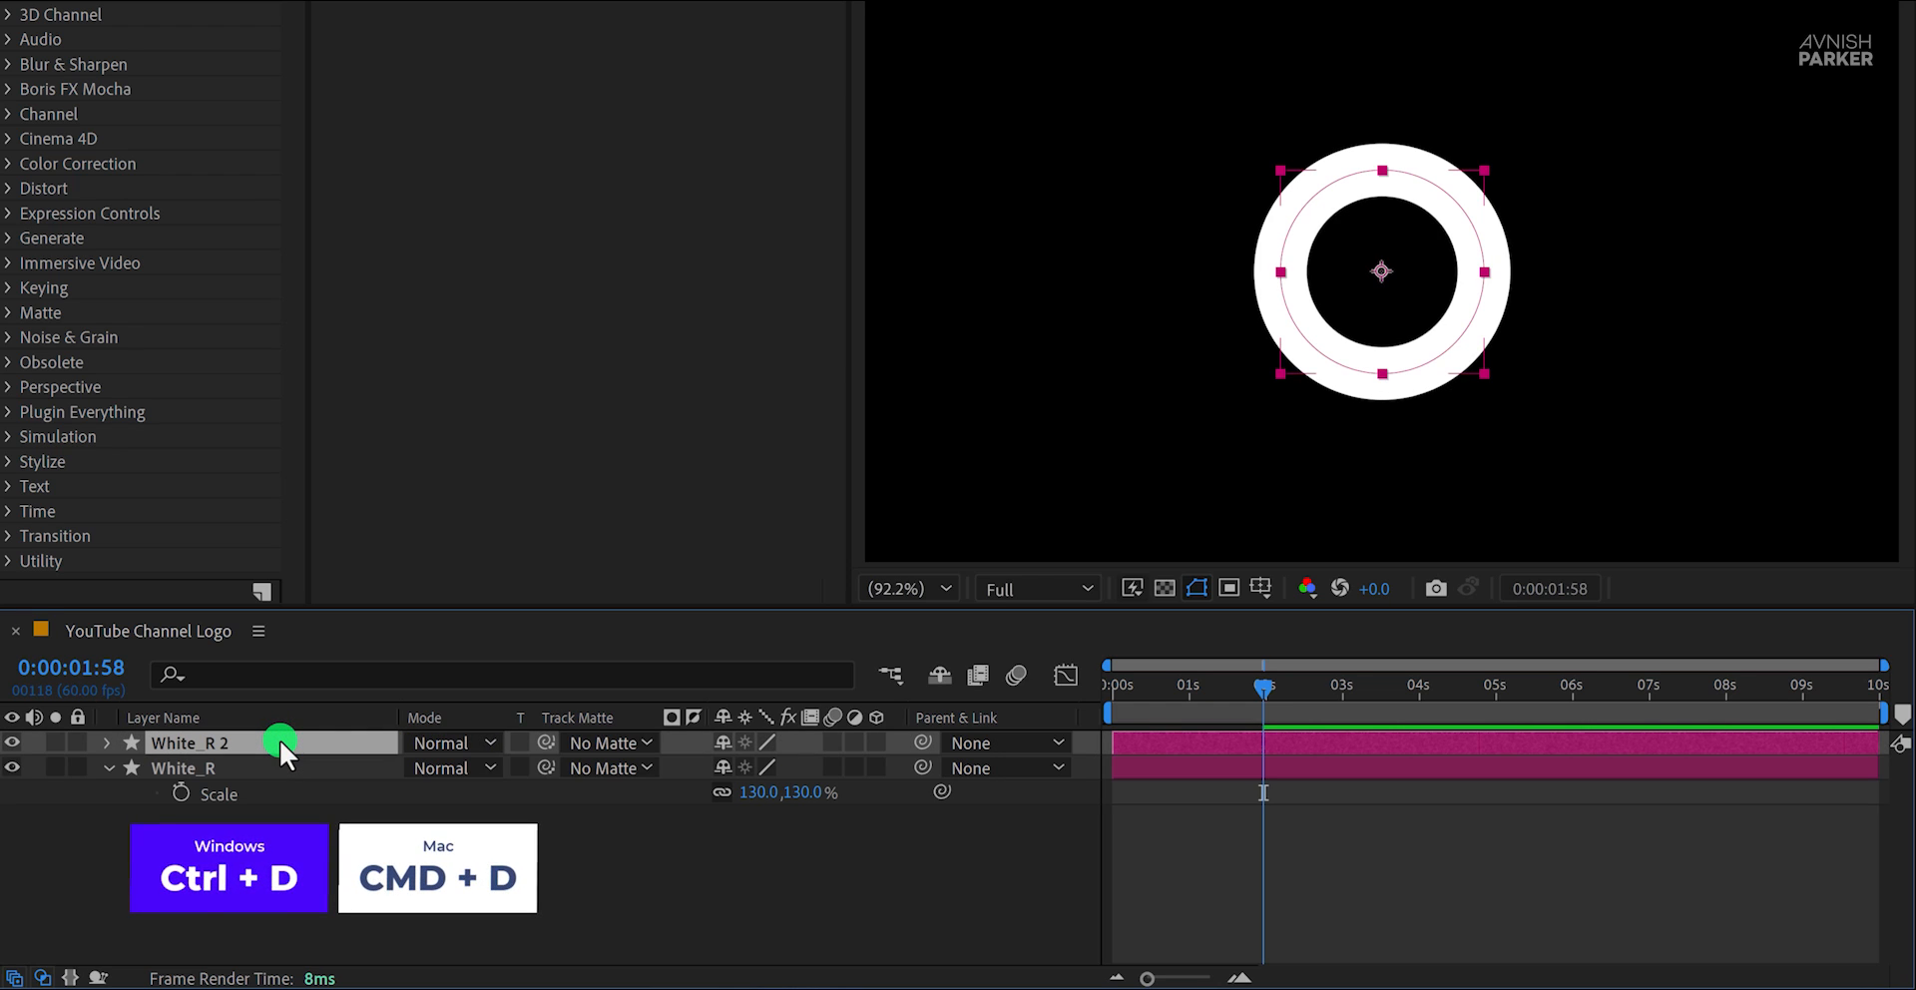
pyautogui.press('Return')
pyautogui.press('Right')
pyautogui.press('BackSpace')
pyautogui.press('BackSpace')
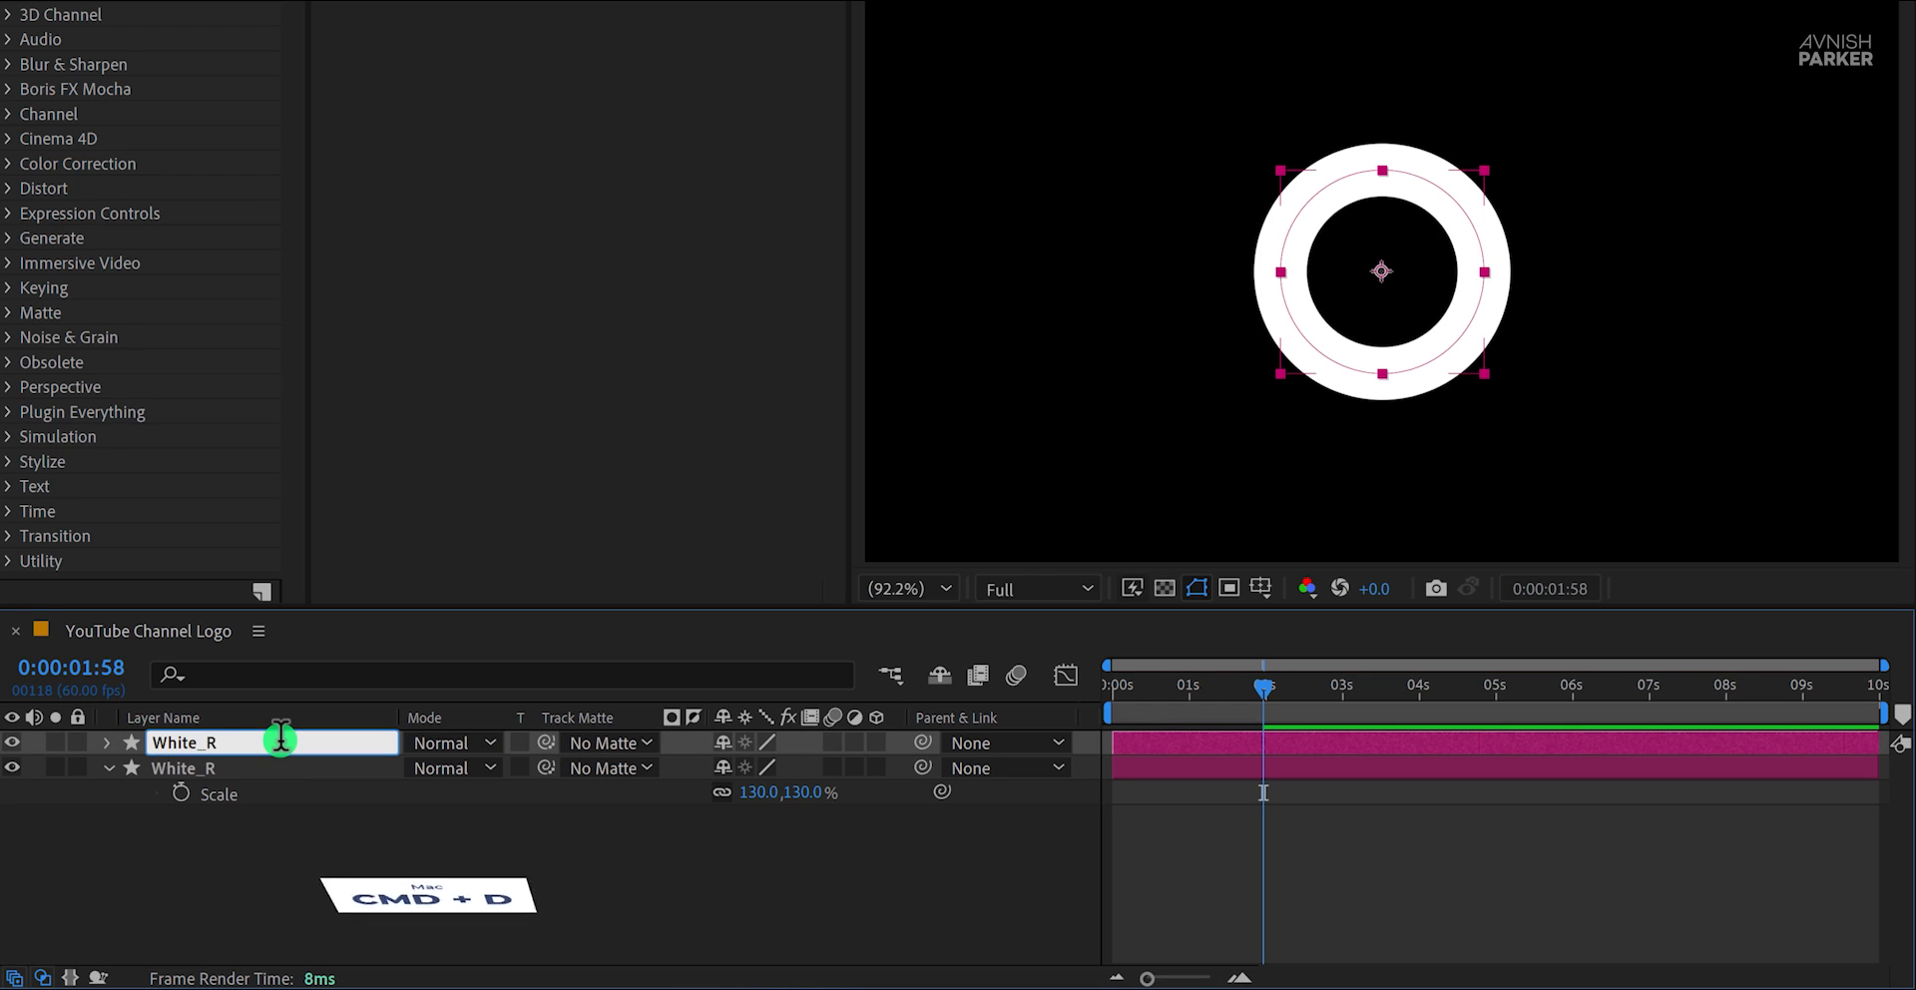
pyautogui.press('Return')
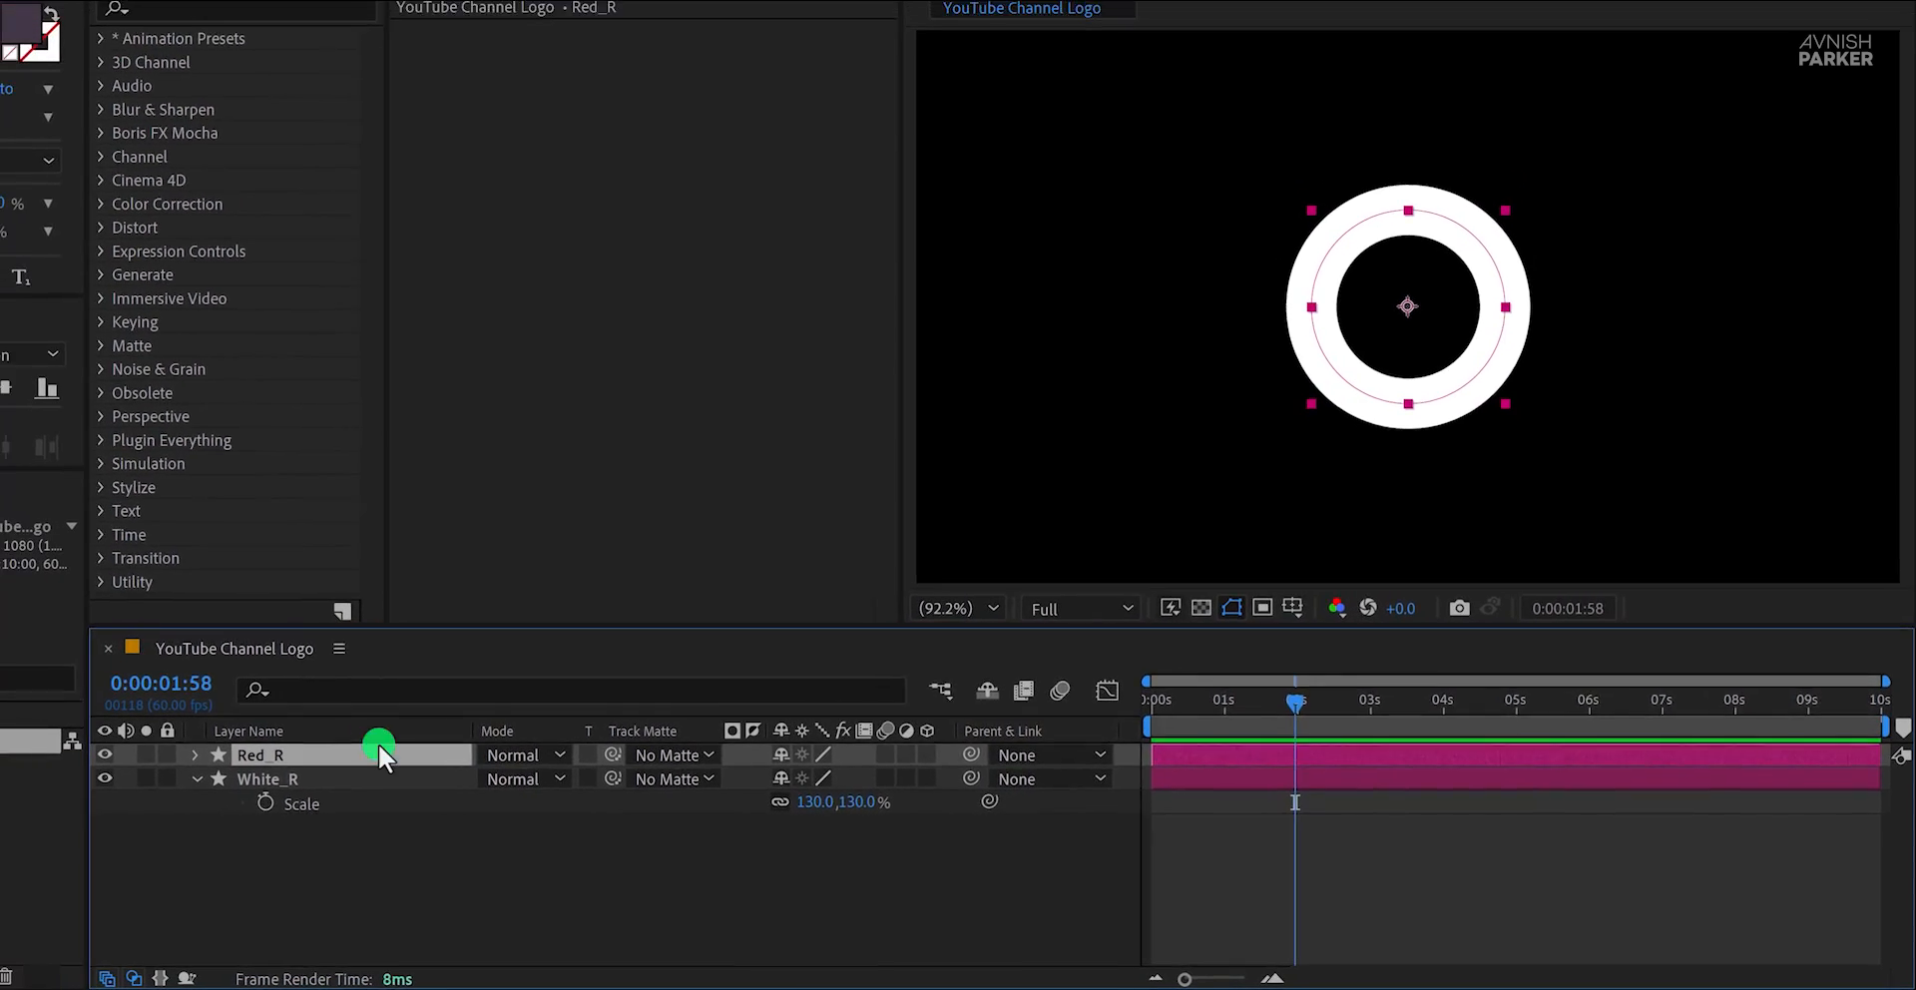
# Change the stroke color of the Red_R layer to red F12338
pyautogui.click(1064, 44)
pyautogui.click(1020, 115)
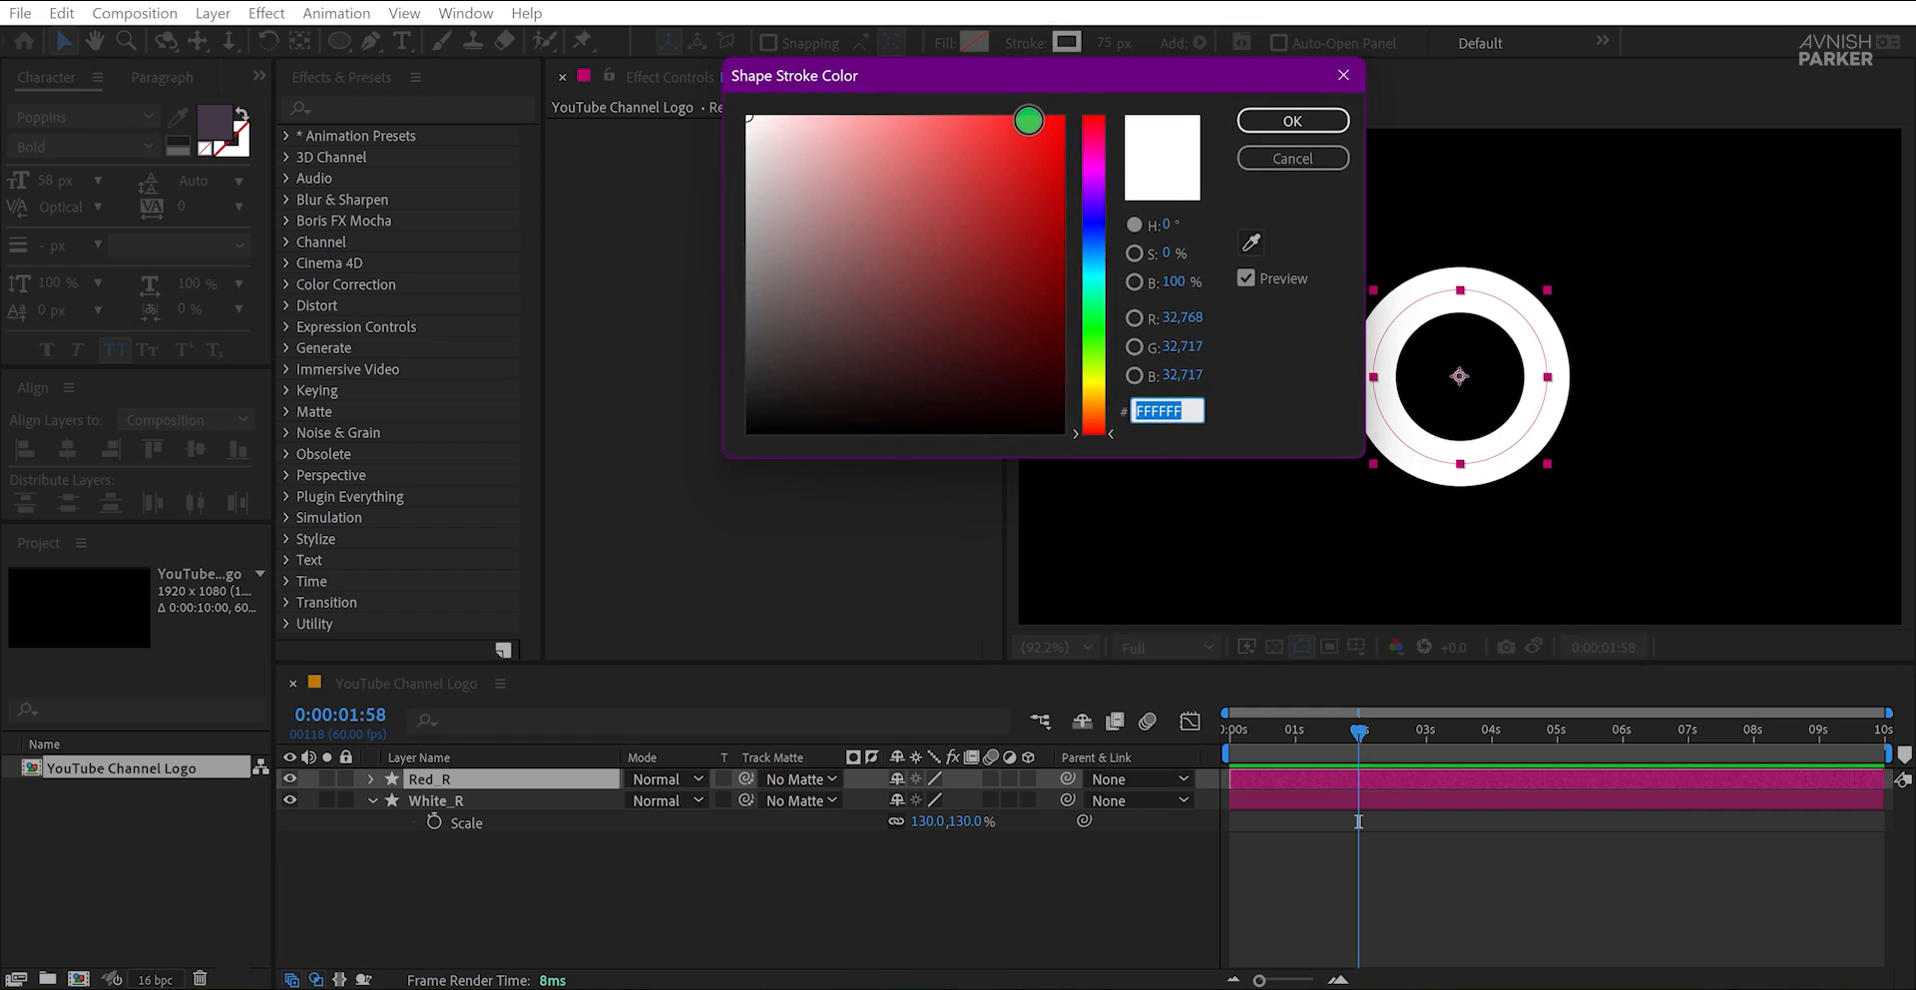
pyautogui.click(1088, 137)
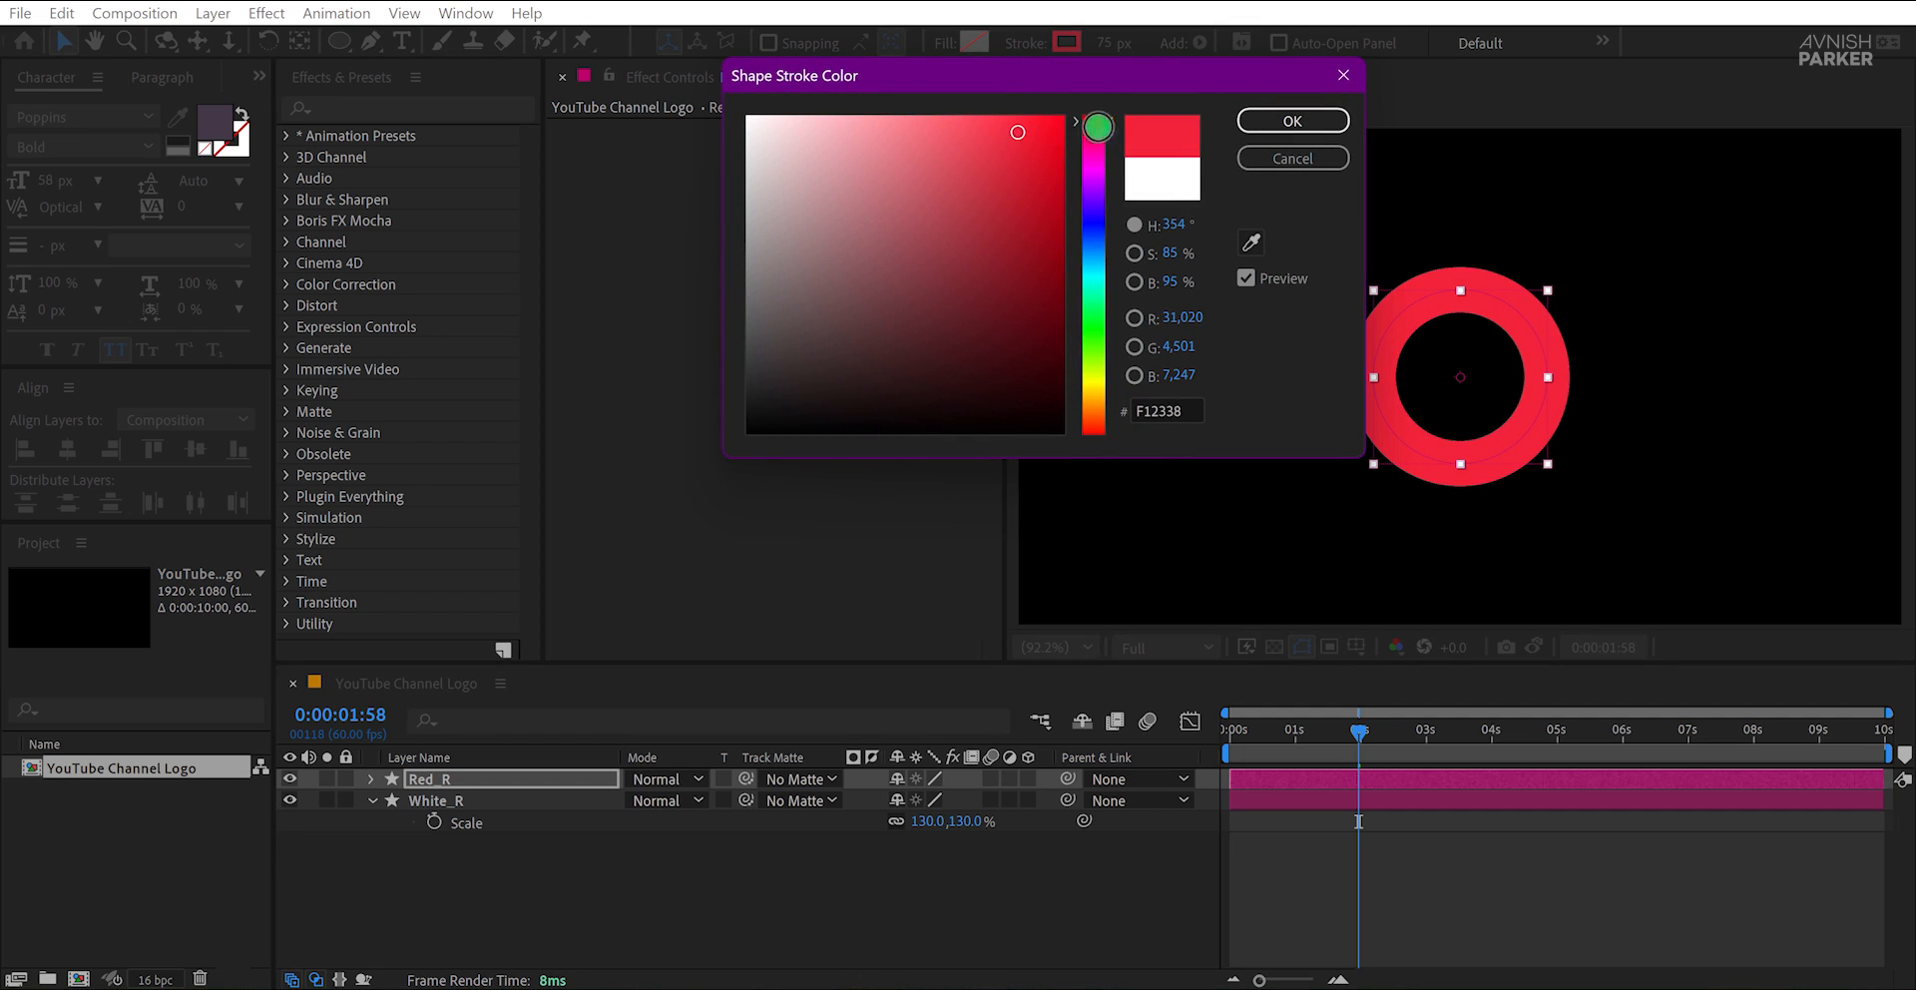
pyautogui.click(1249, 119)
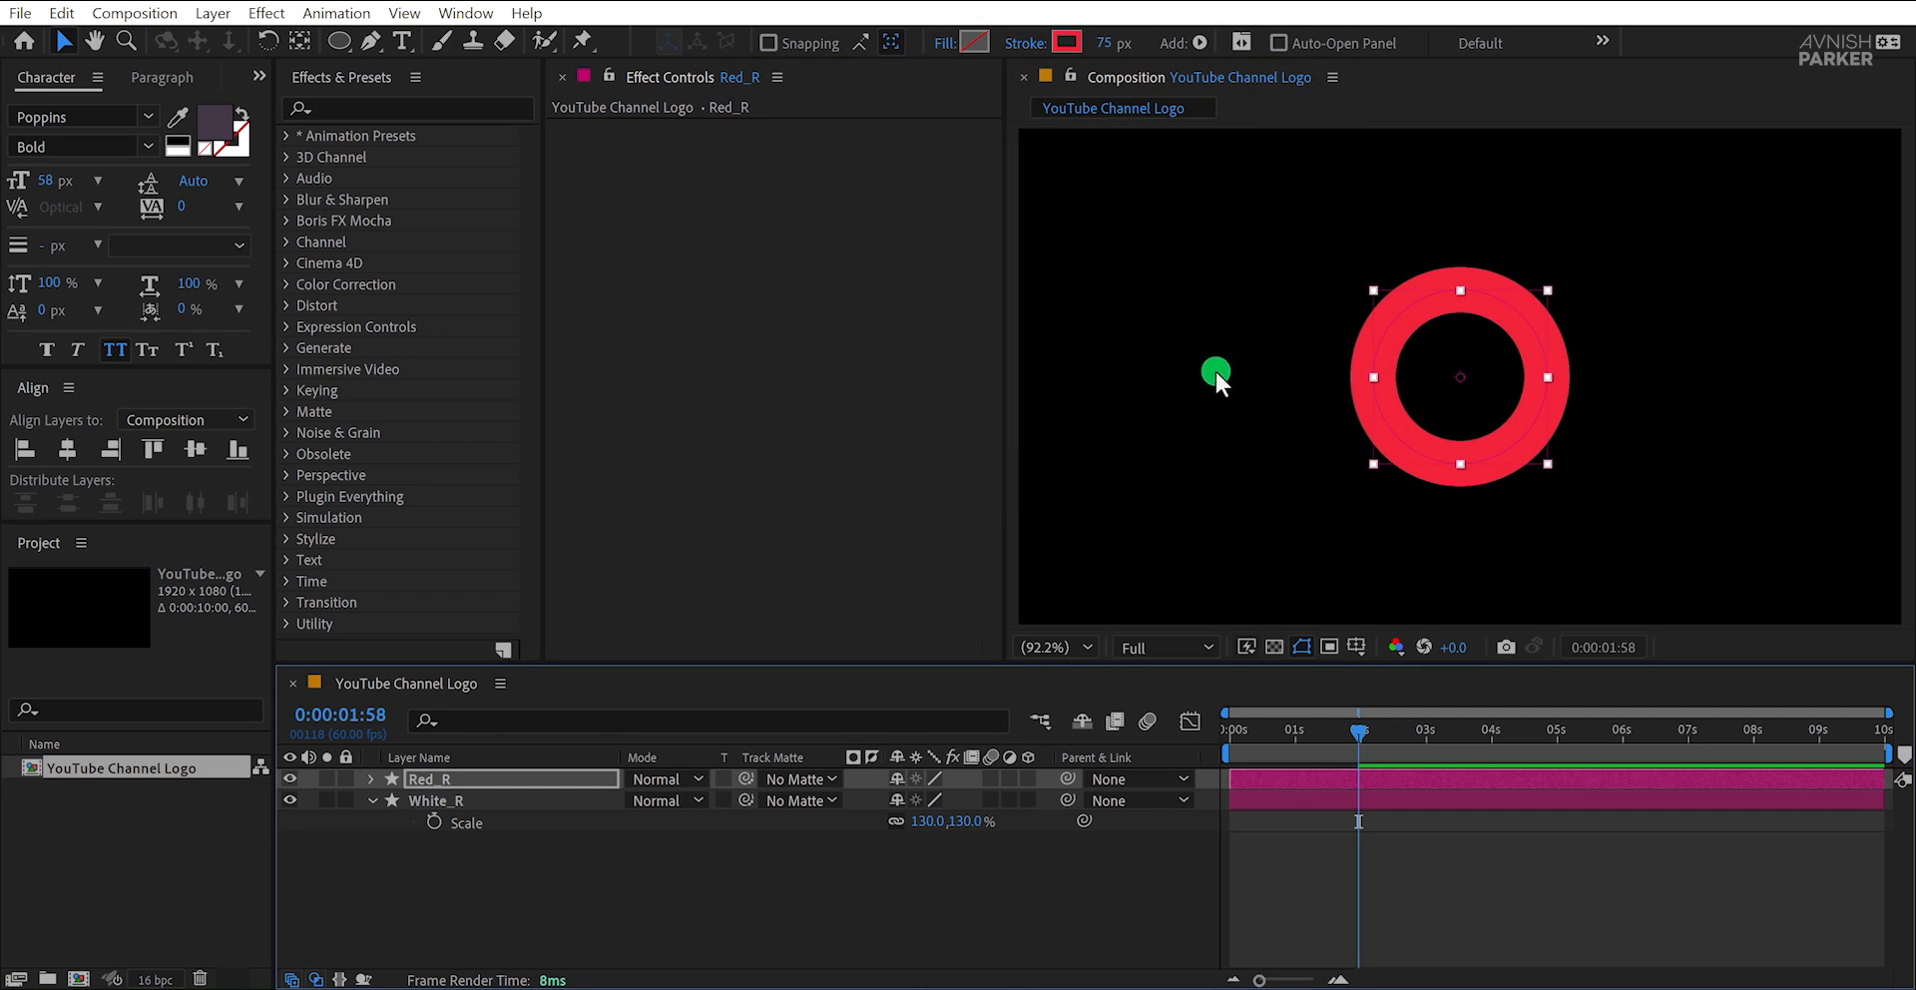
# Flip the Red_R layer horizontally
pyautogui.rightClick(528, 780)
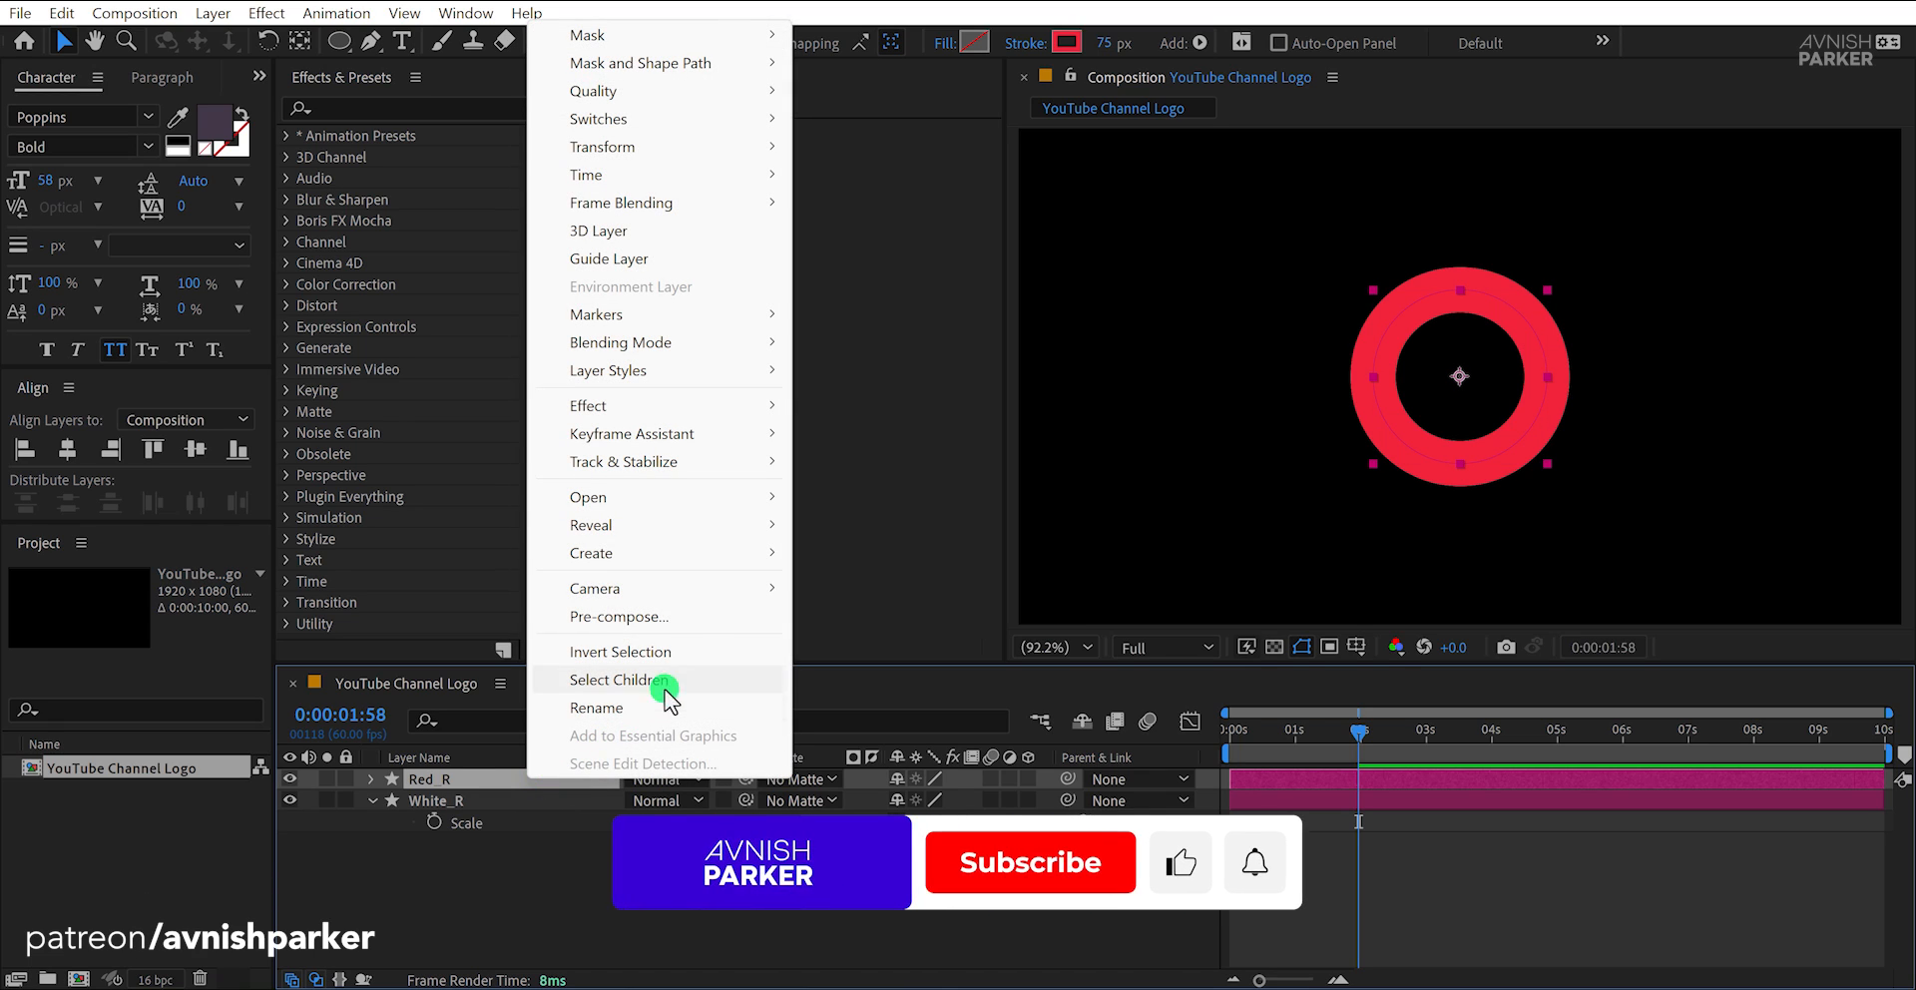
pyautogui.moveTo(734, 150)
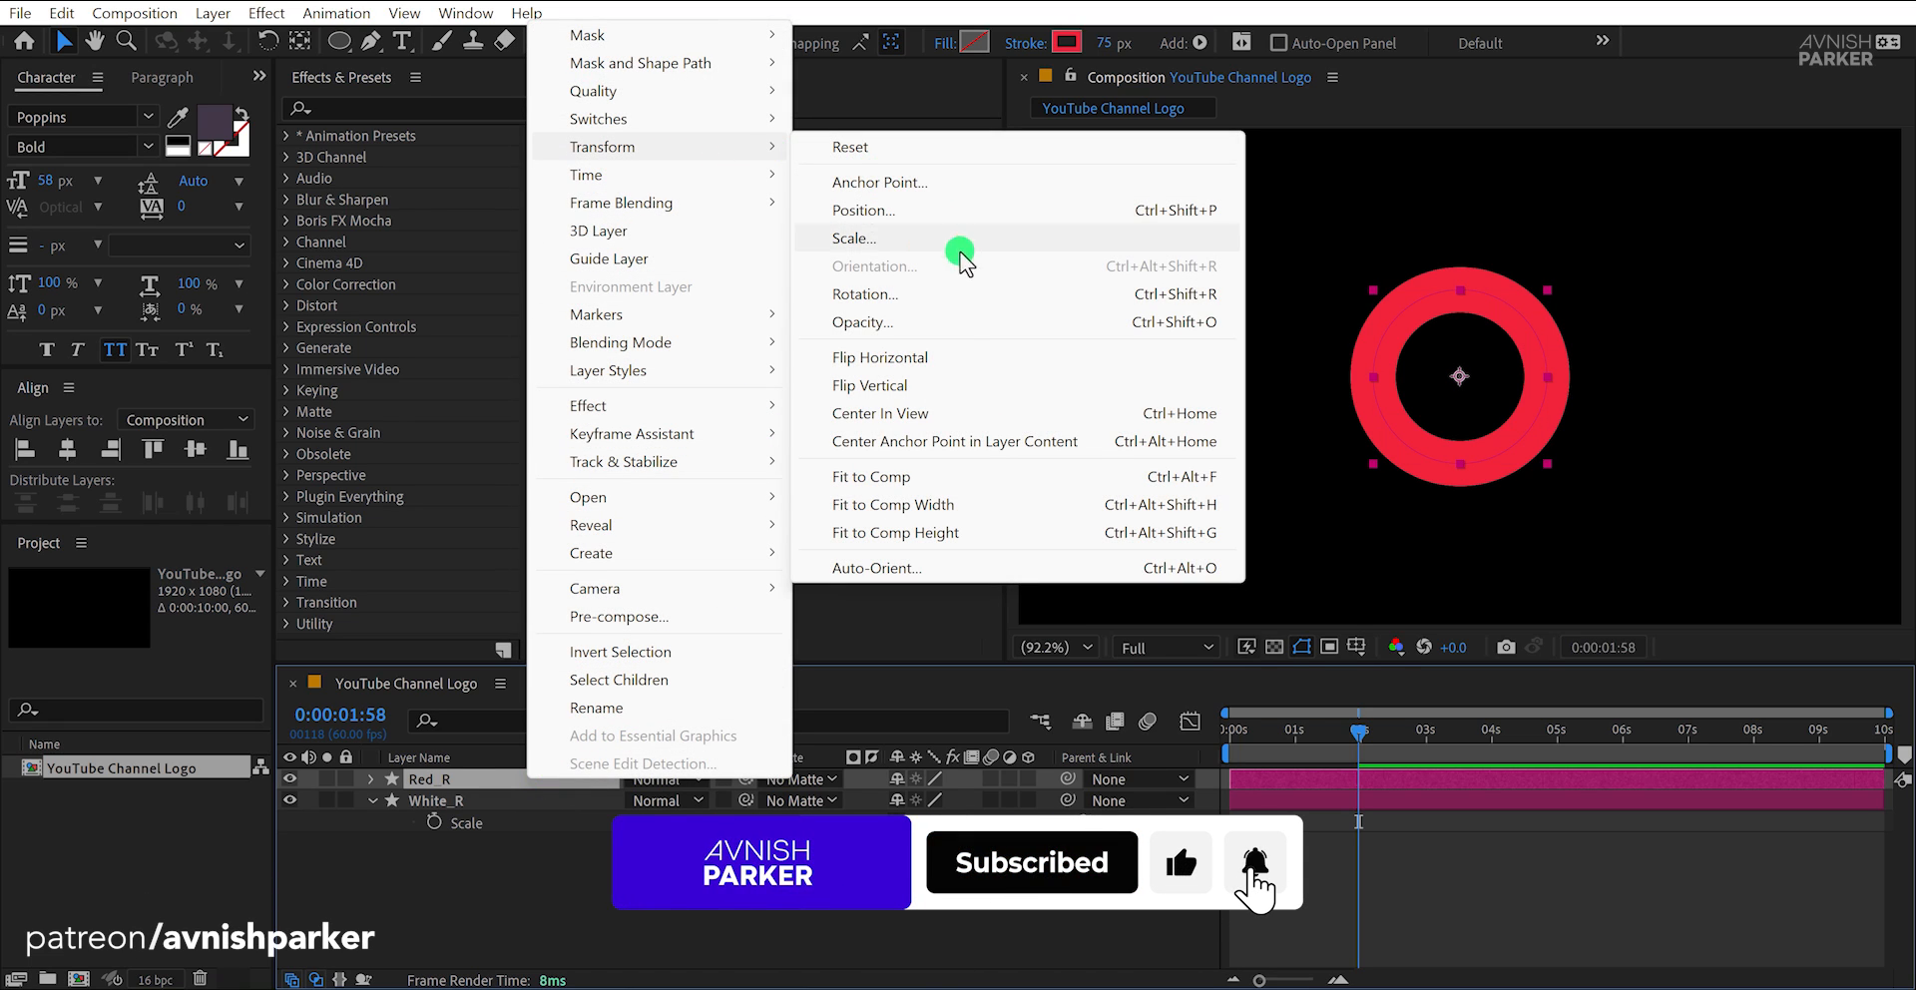
pyautogui.click(962, 356)
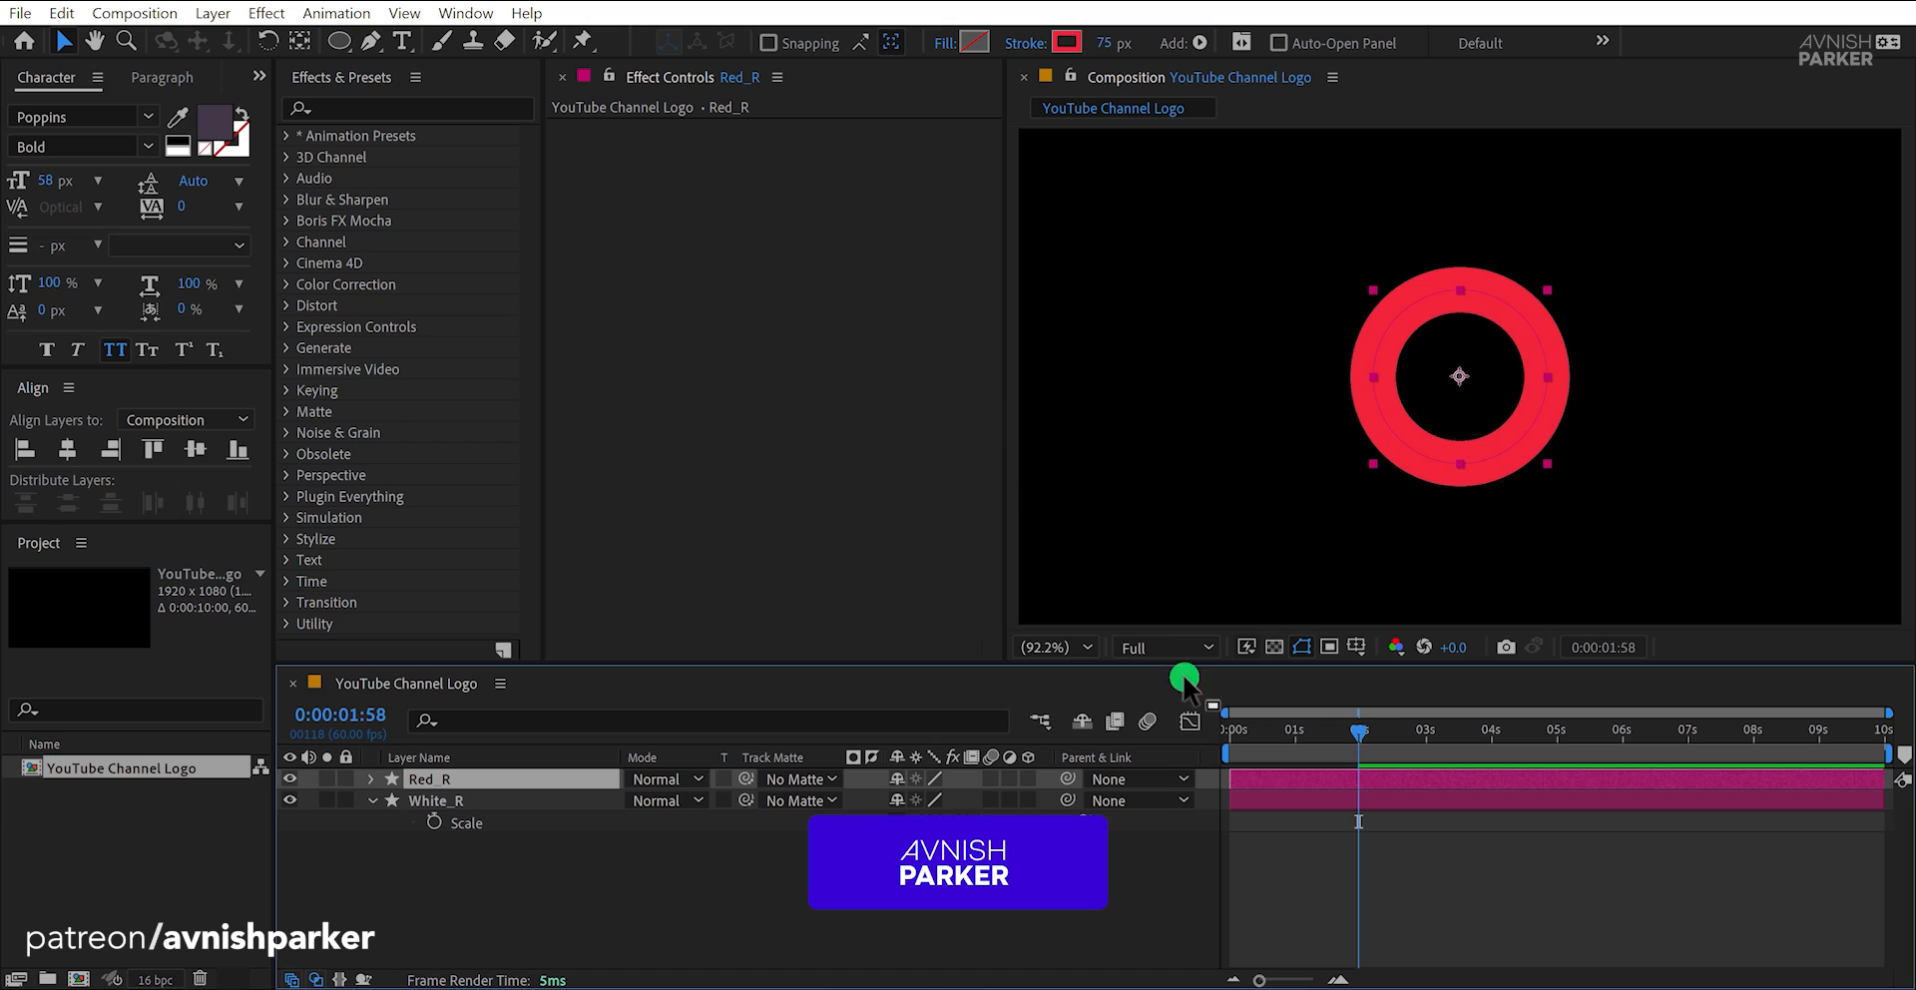
# Enlarge the mirrored Red_R layer by setting its Scale to -228, 228% and check the ring along the timeline
pyautogui.moveTo(1248, 733); pyautogui.dragTo(1277, 746)
pyautogui.click(1421, 433)
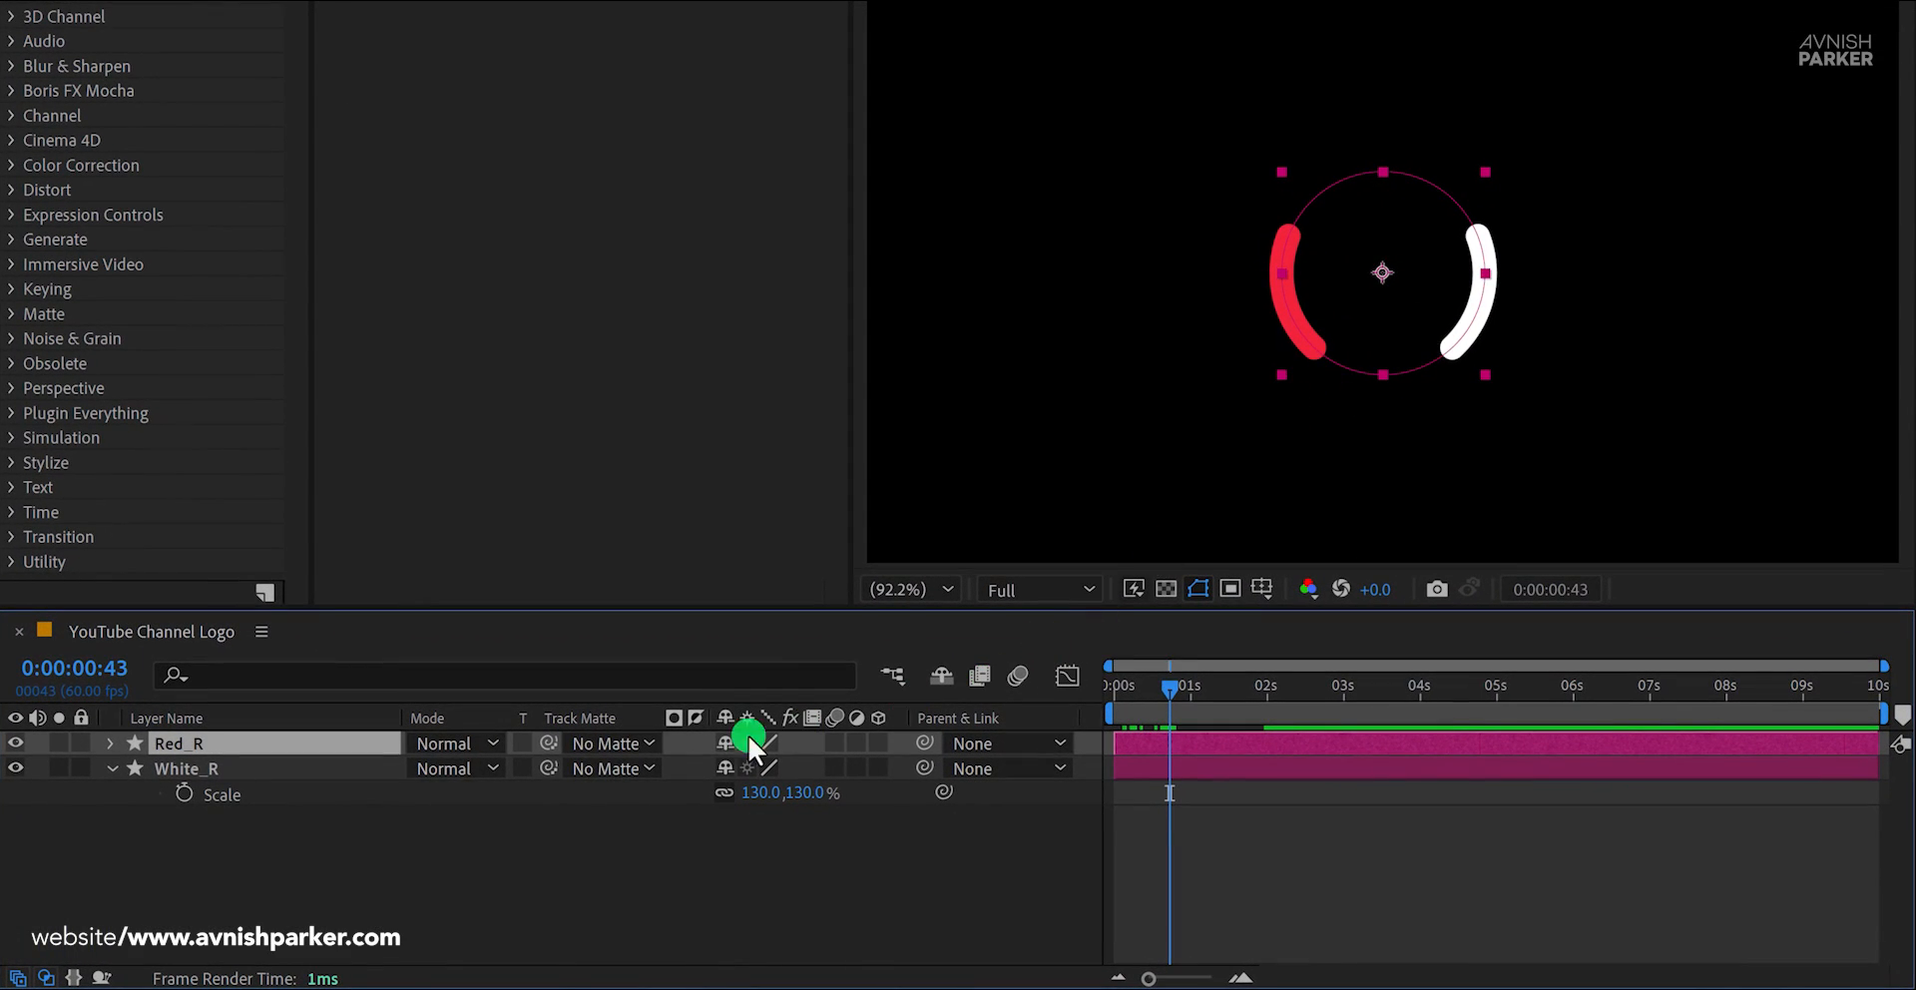
pyautogui.press('s')
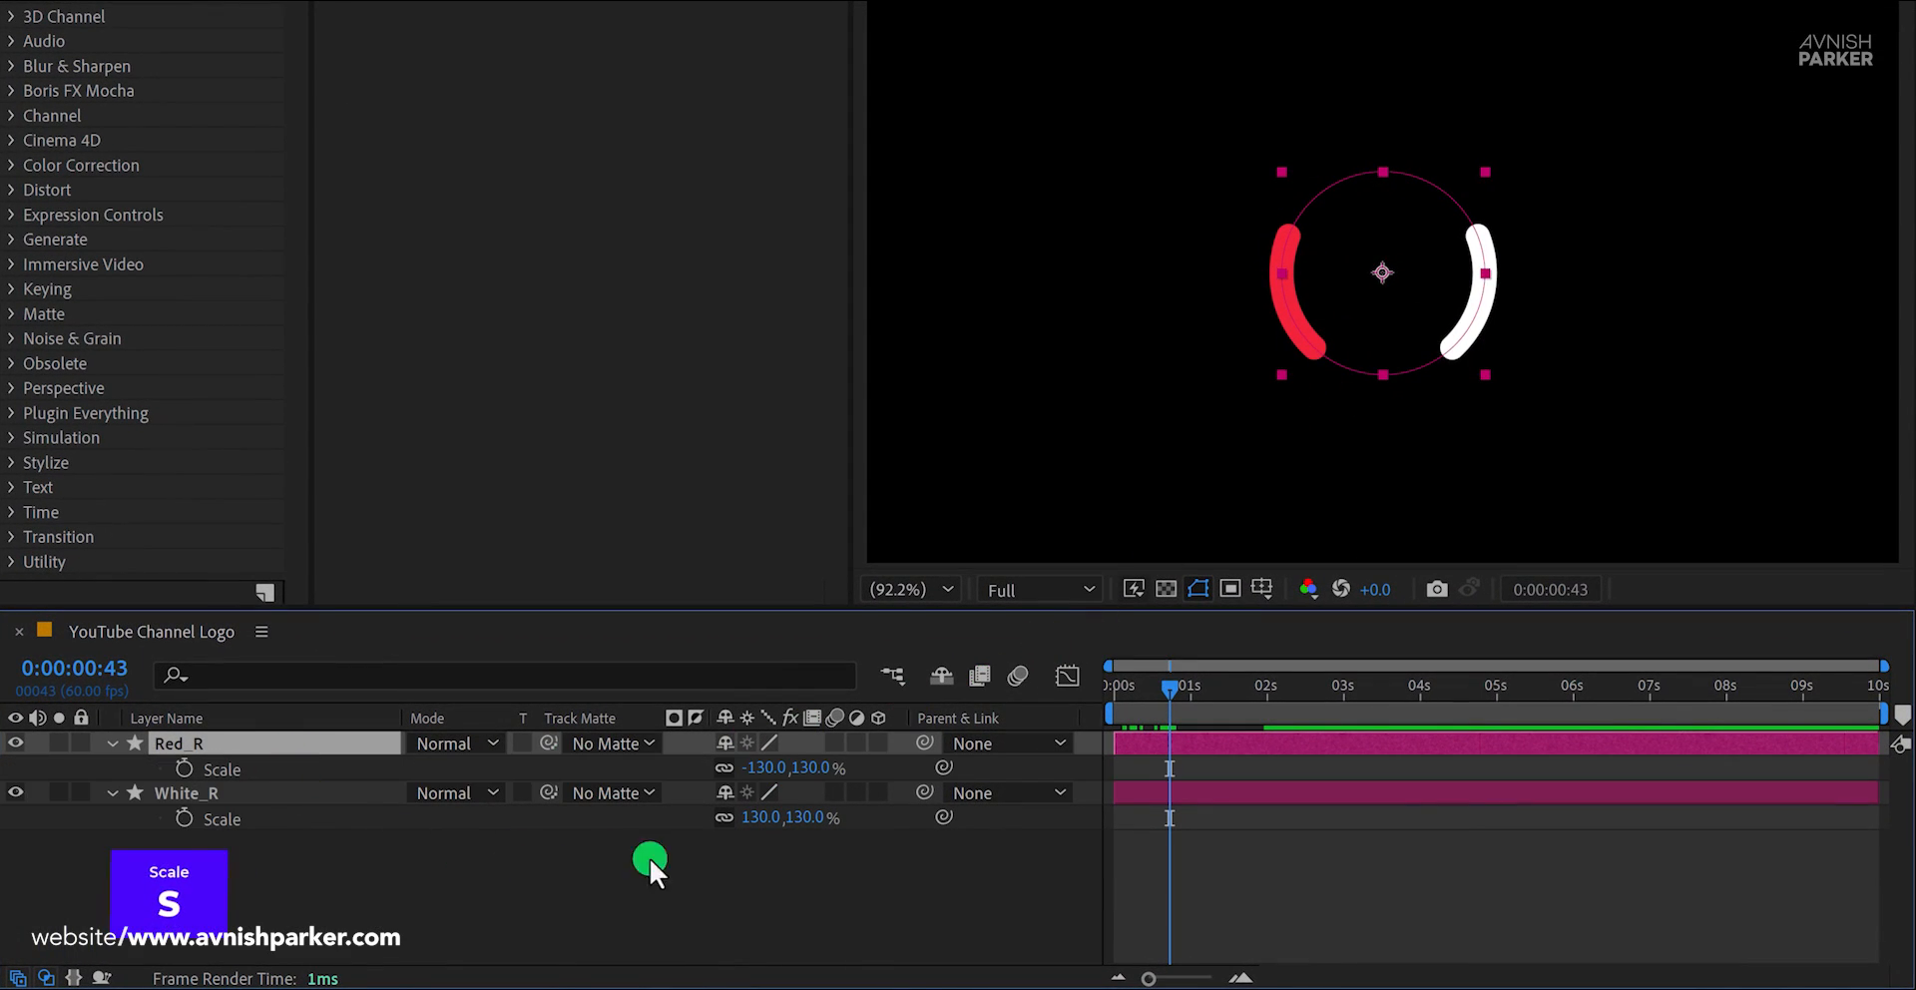
pyautogui.moveTo(817, 767); pyautogui.dragTo(948, 767)
pyautogui.moveTo(1118, 703)
pyautogui.mouseDown()
pyautogui.moveTo(1241, 705)
pyautogui.moveTo(1225, 712)
pyautogui.mouseUp()
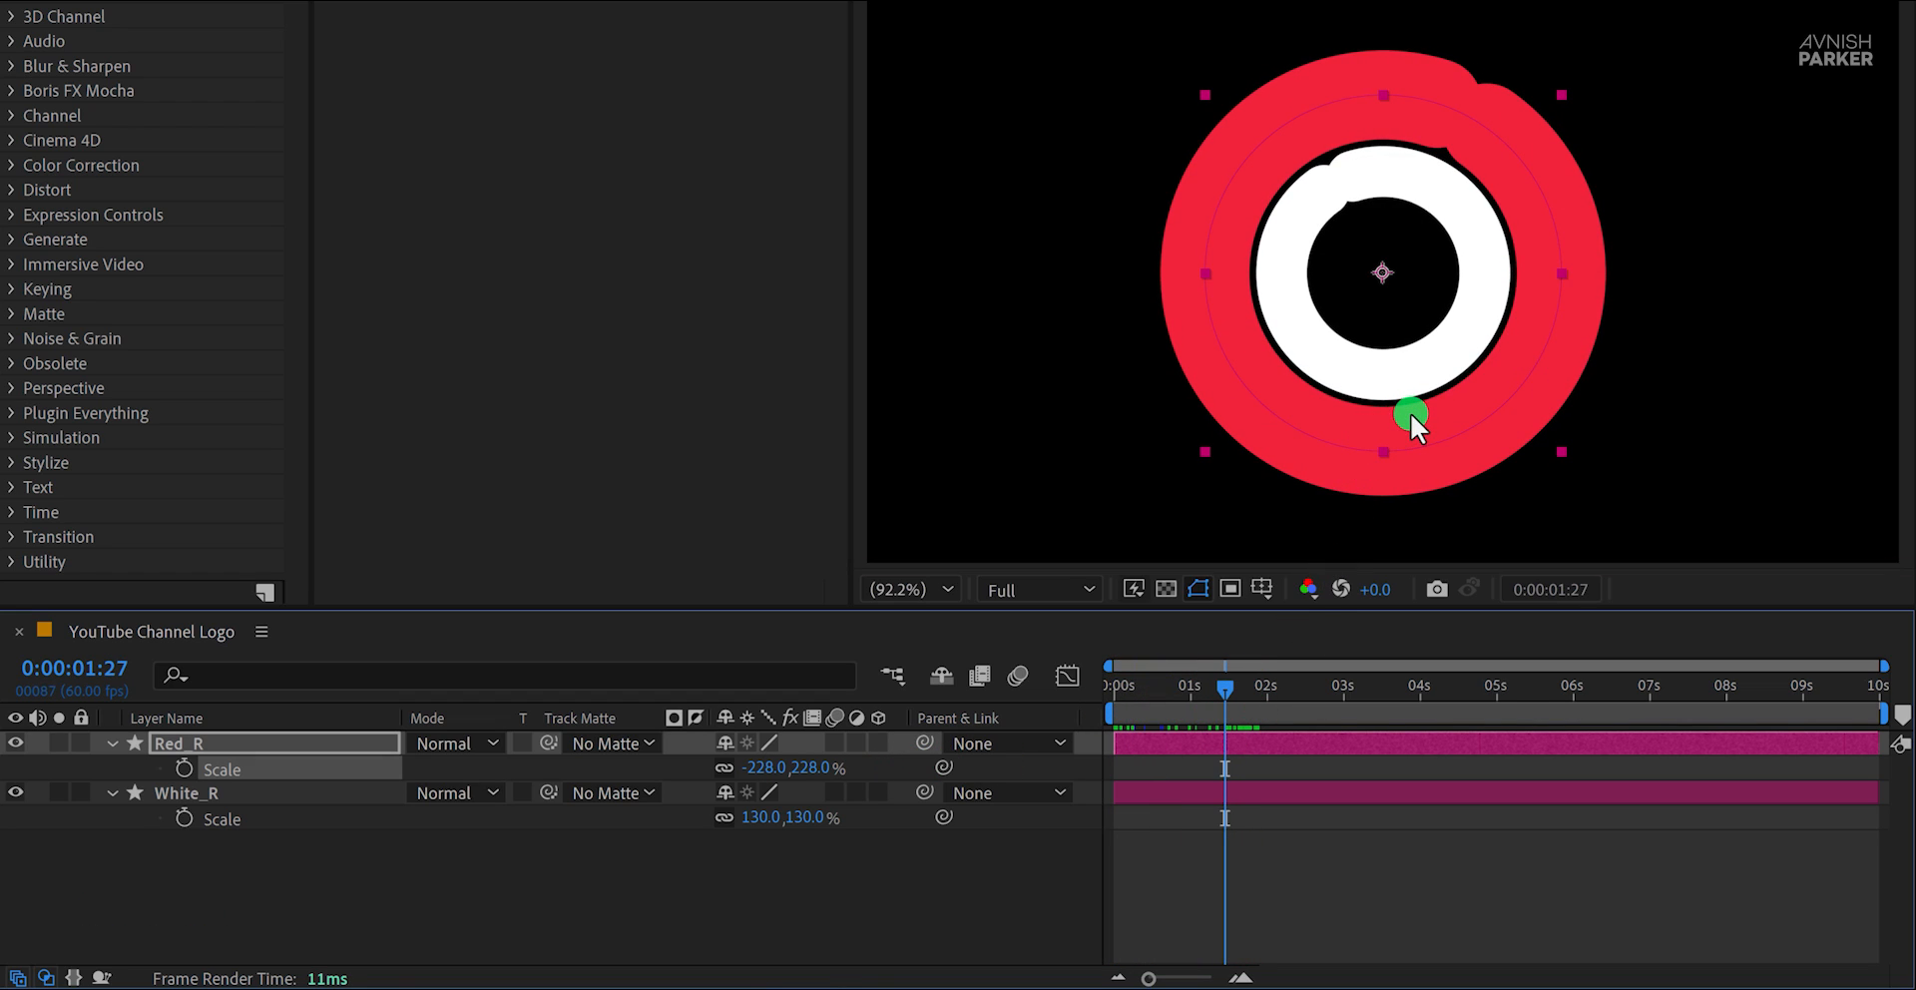
# Set Red_R's Stroke Width at the final keyframe, 0:00:01:58, to 162 and move the layer below White_R
pyautogui.press('u')
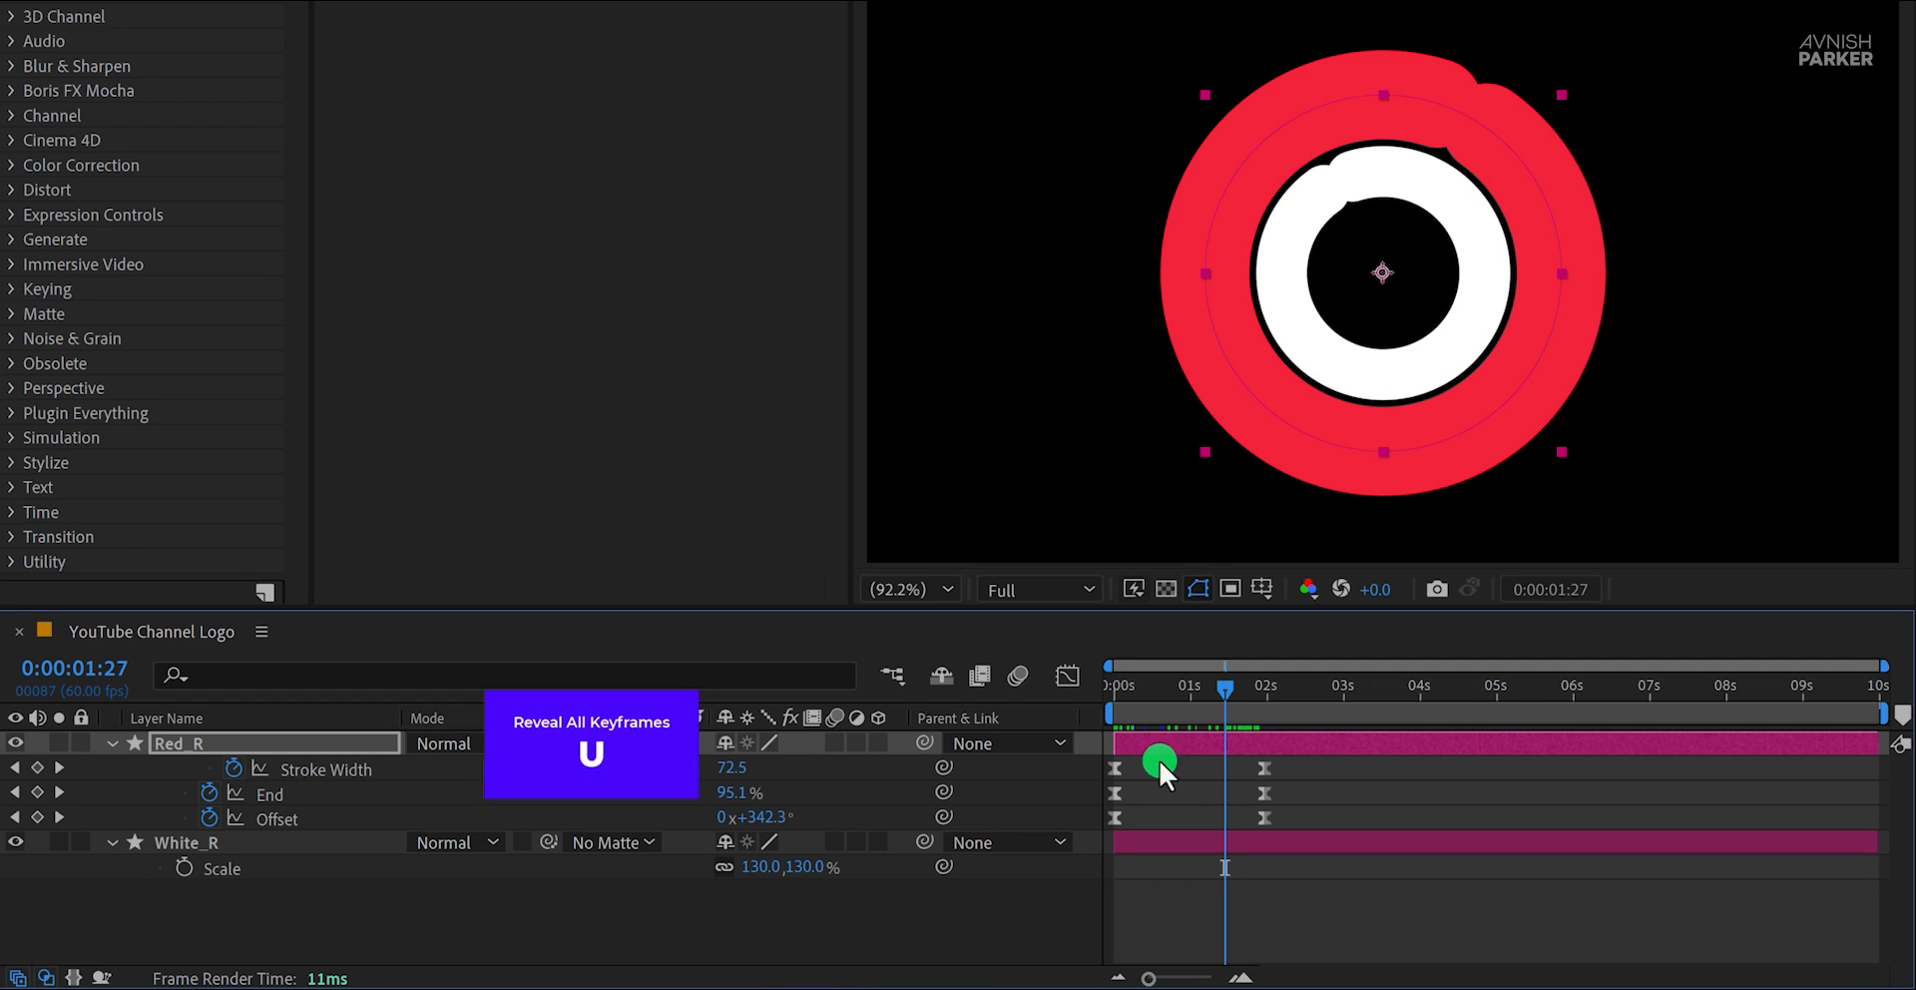
pyautogui.moveTo(1224, 687); pyautogui.dragTo(1249, 703)
pyautogui.click(746, 795)
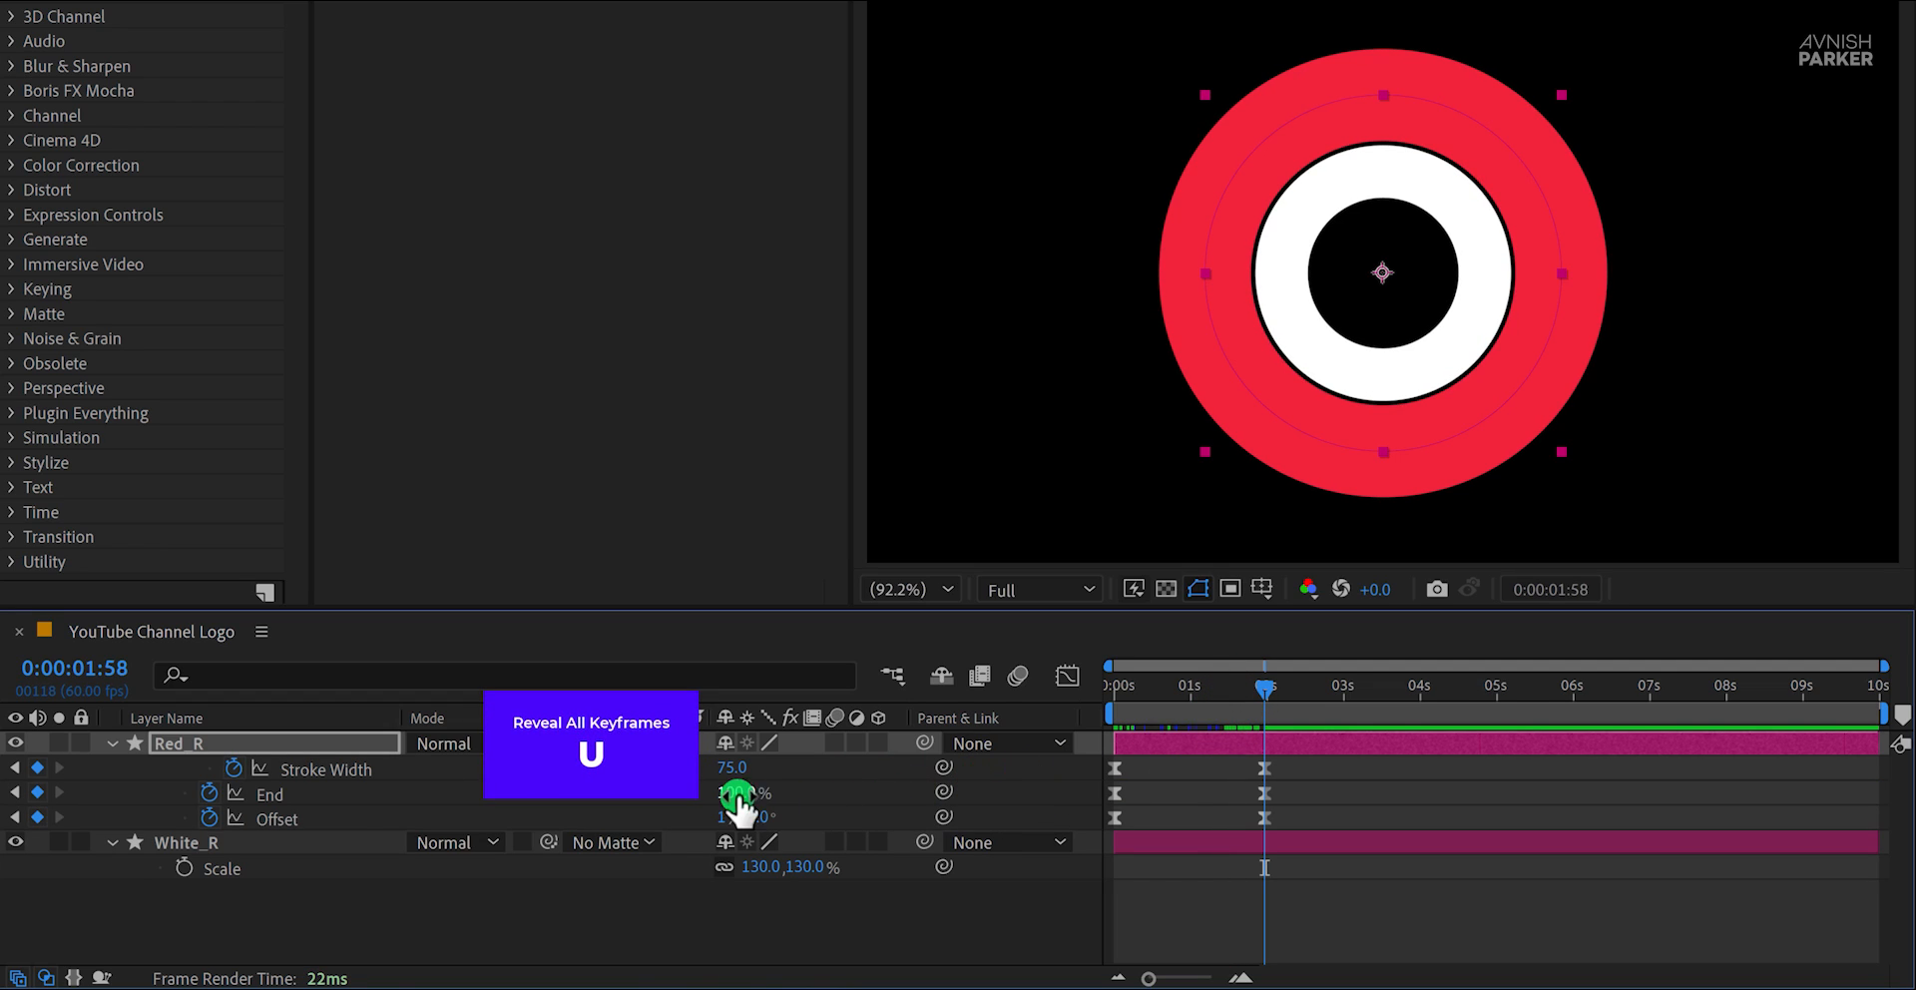
pyautogui.moveTo(738, 769); pyautogui.dragTo(875, 765)
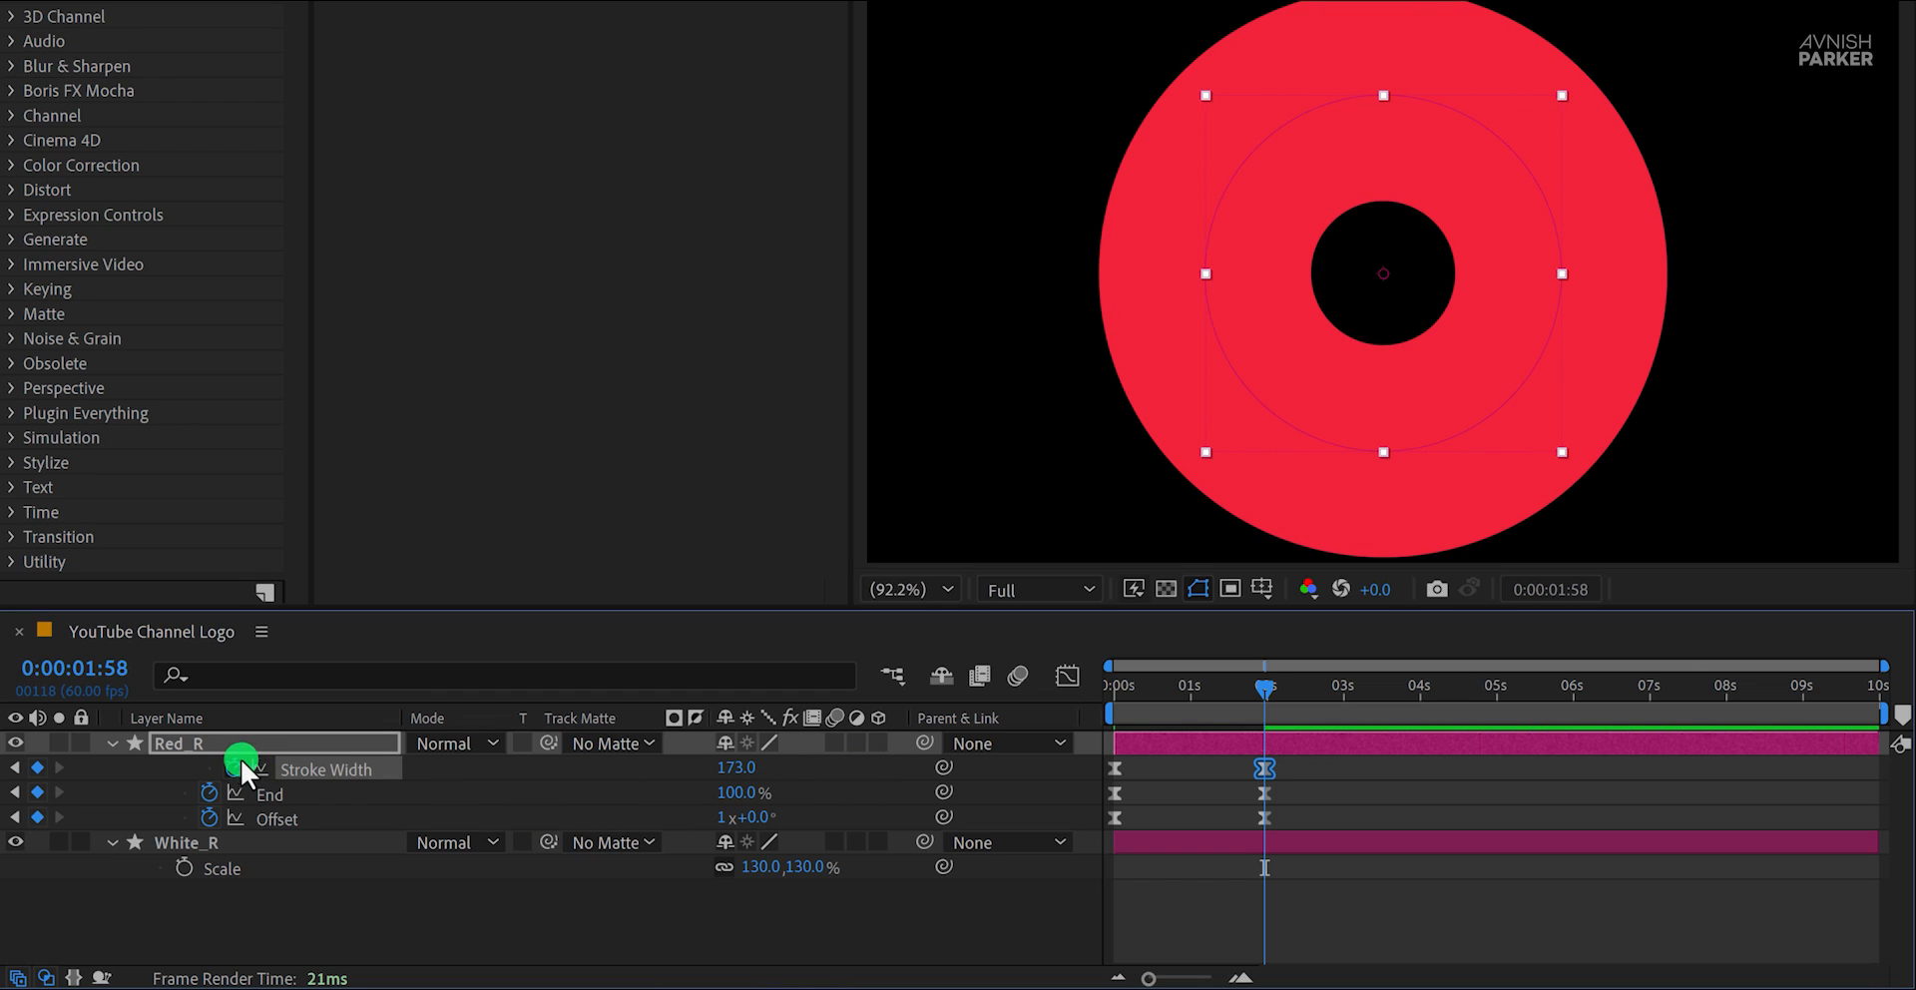
pyautogui.moveTo(219, 746); pyautogui.dragTo(255, 882)
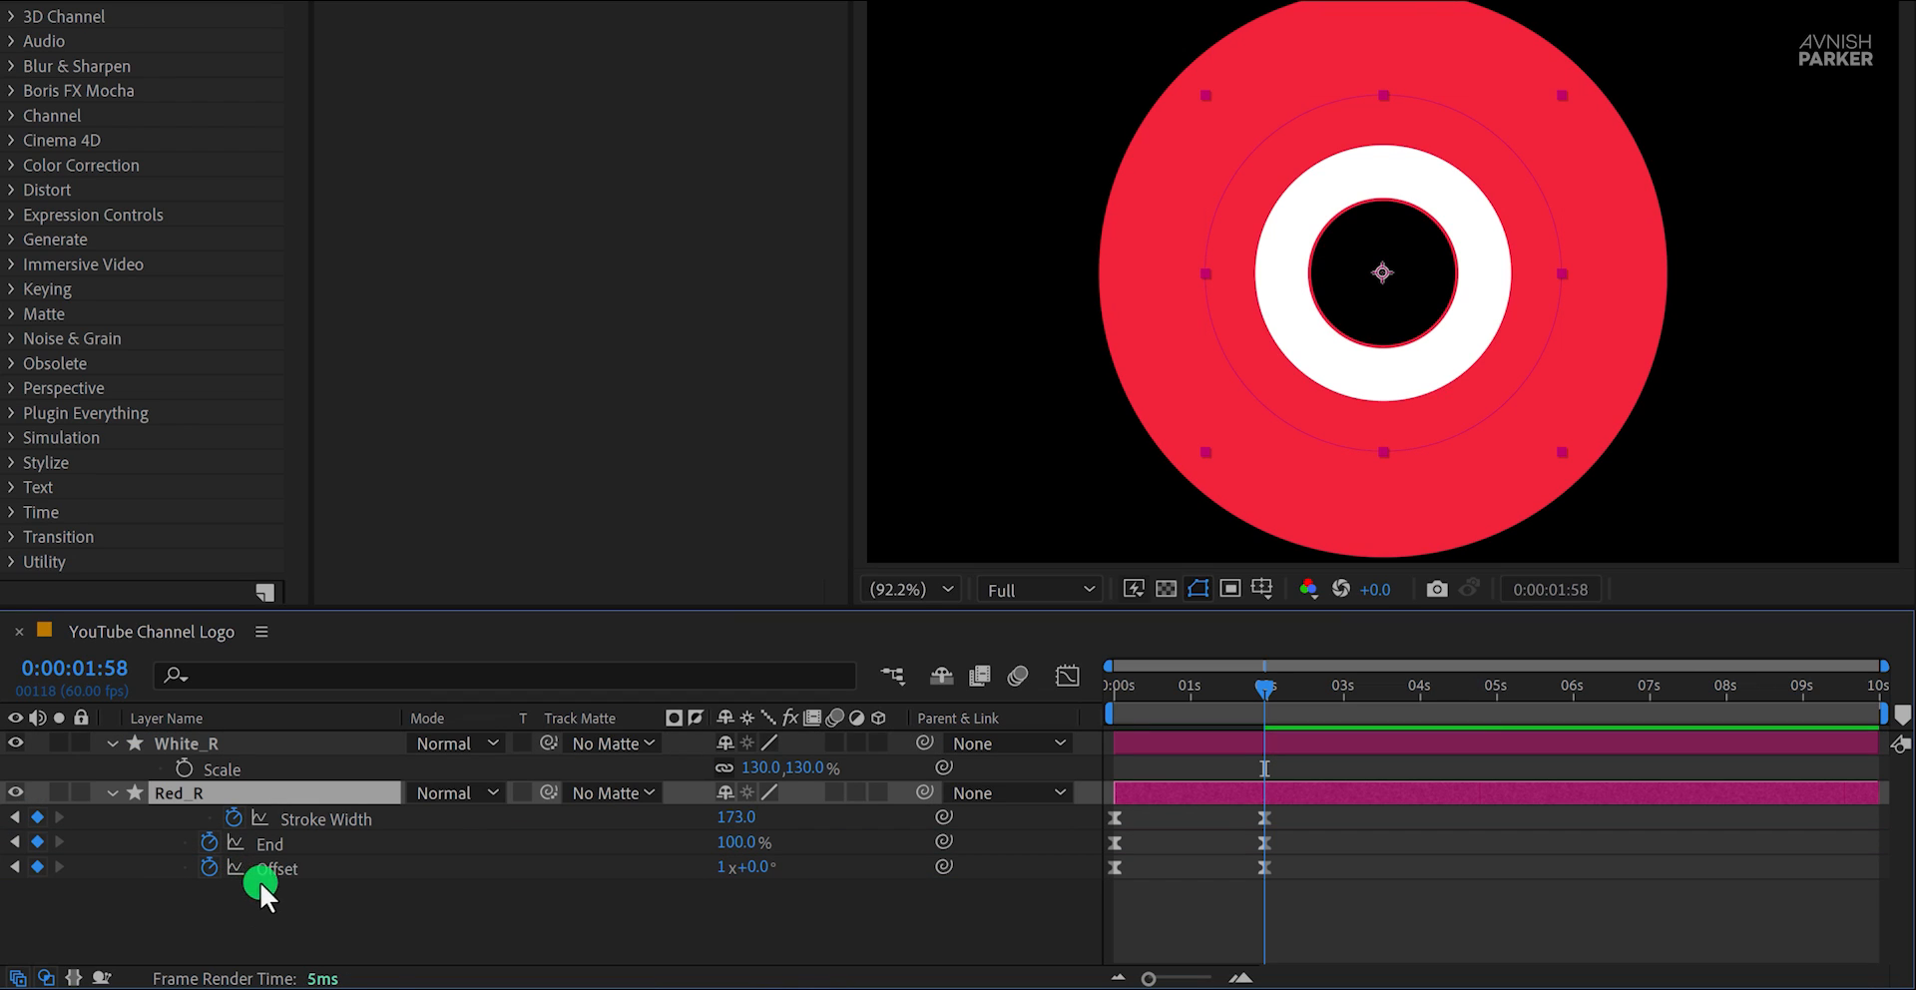
pyautogui.moveTo(735, 817); pyautogui.dragTo(721, 816)
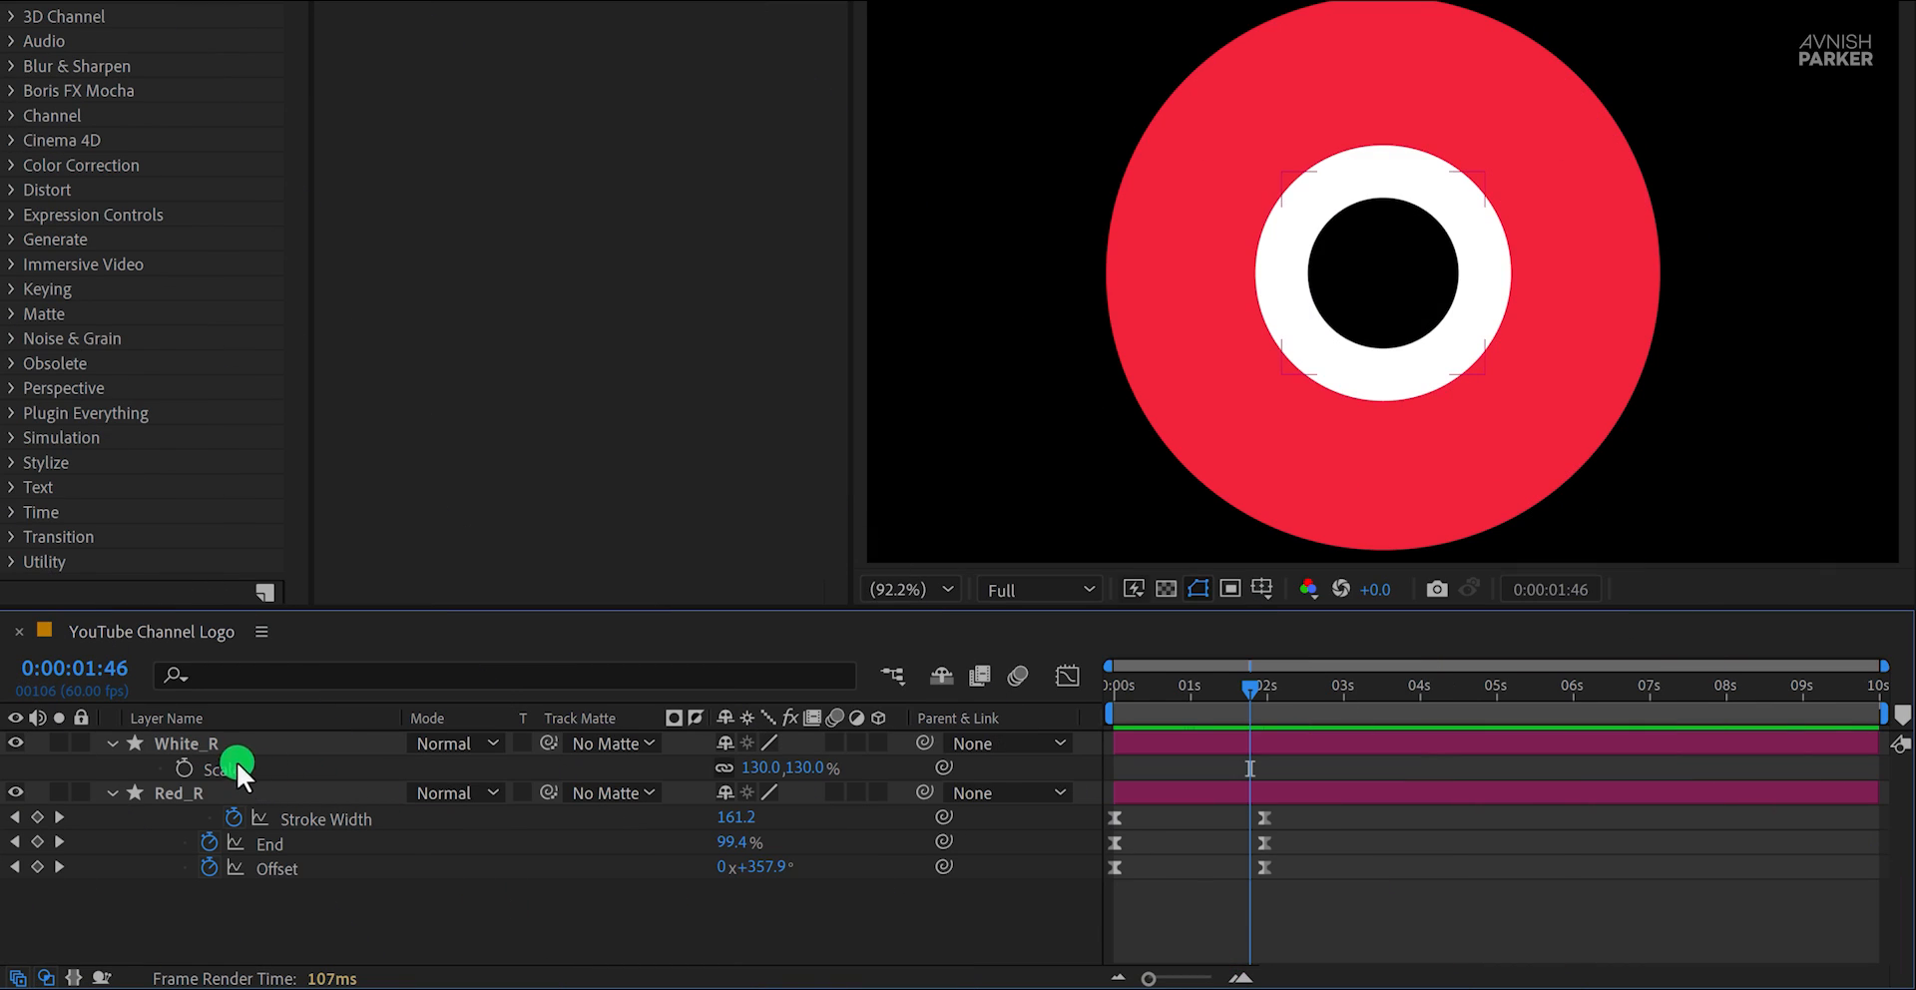
# Duplicate the White_R layer and rename the copy as White_Shape
pyautogui.click(226, 745)
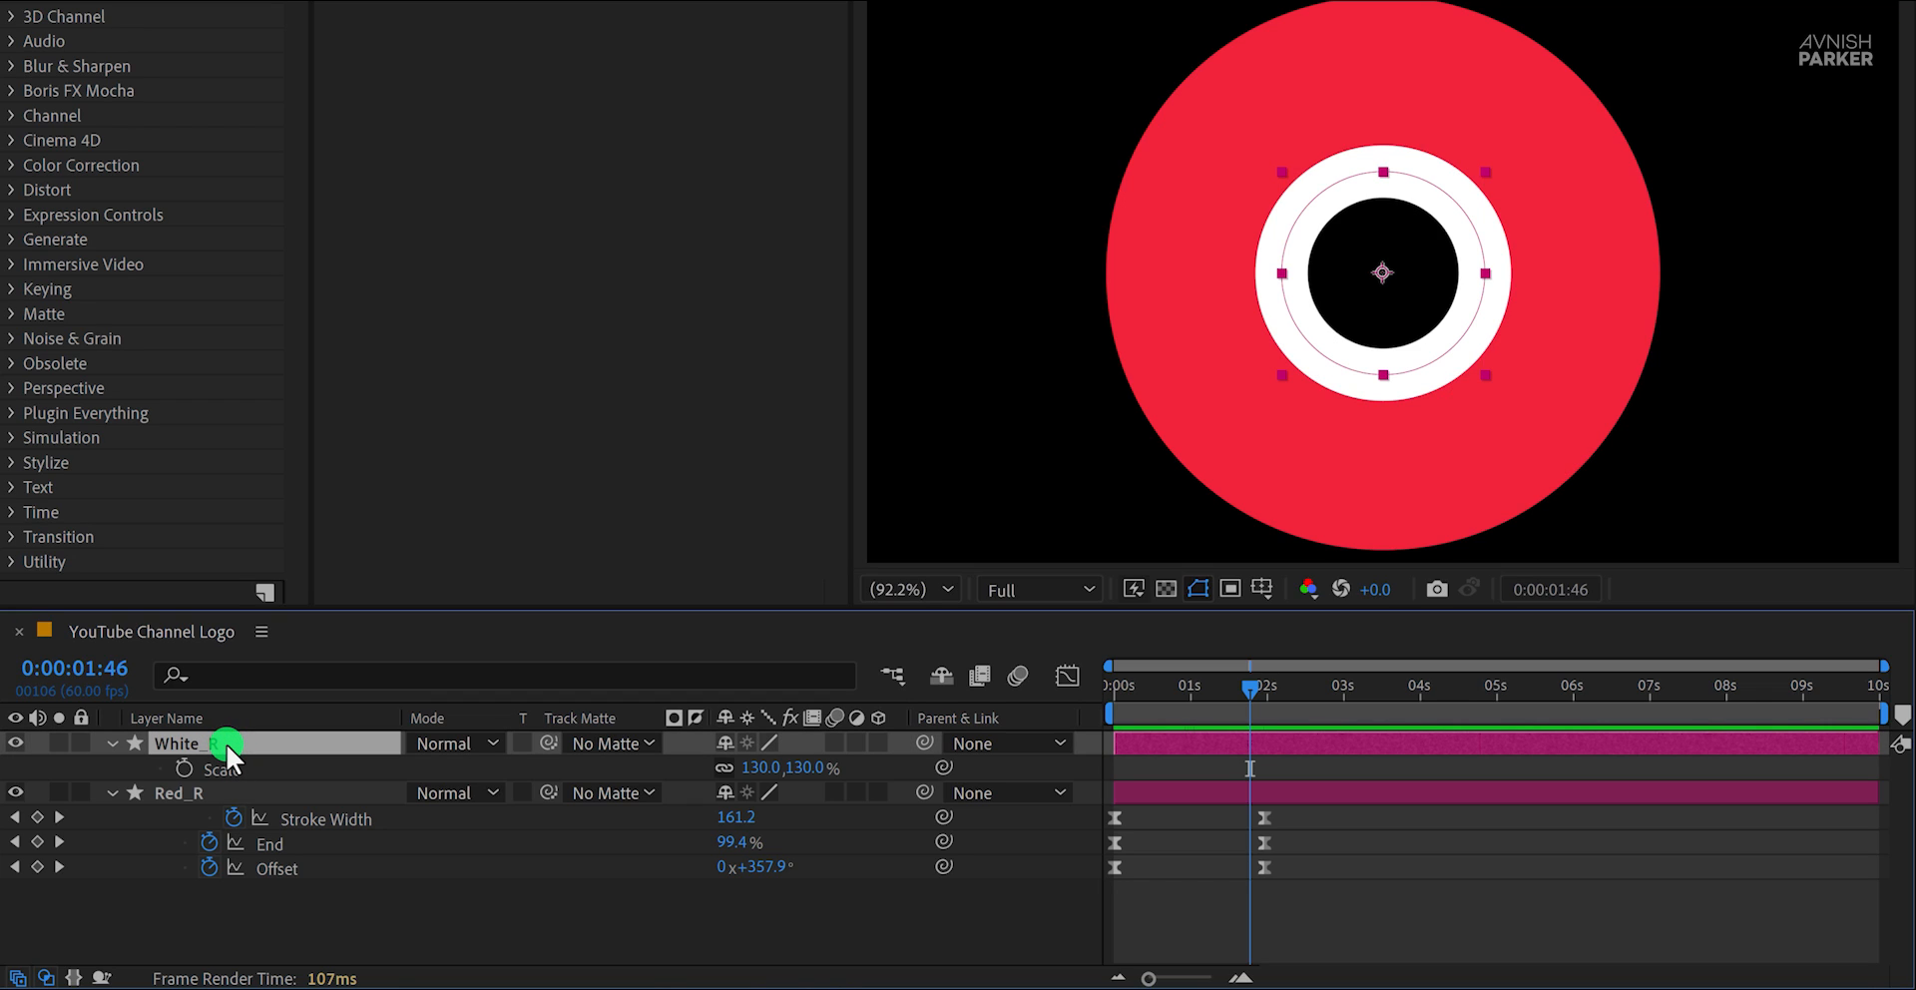
pyautogui.hotkey('ctrl', 'd')
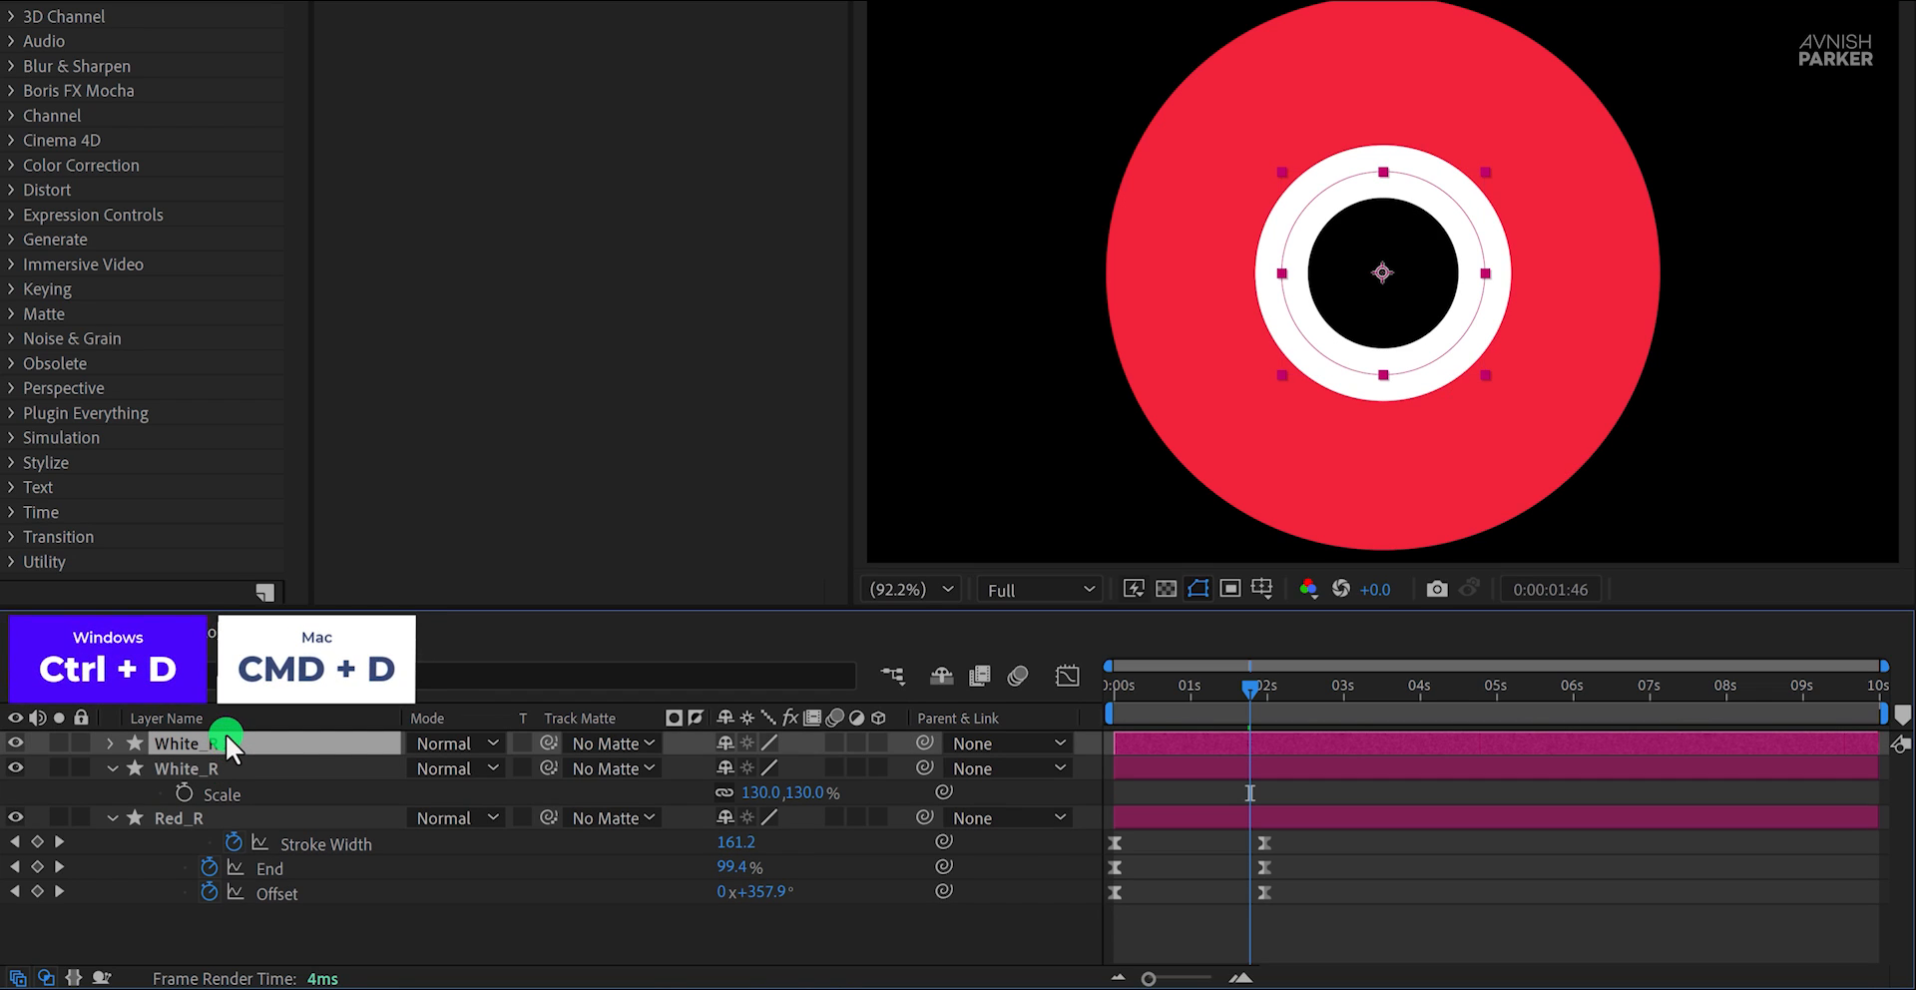
pyautogui.press('Return')
pyautogui.press('Right')
pyautogui.press('BackSpace')
pyautogui.write('Shape')
pyautogui.press('Return')
# At 0:00:02:25, remove all Stroke Width, End and Offset keyframes from the White_Shape layer
pyautogui.press('u')
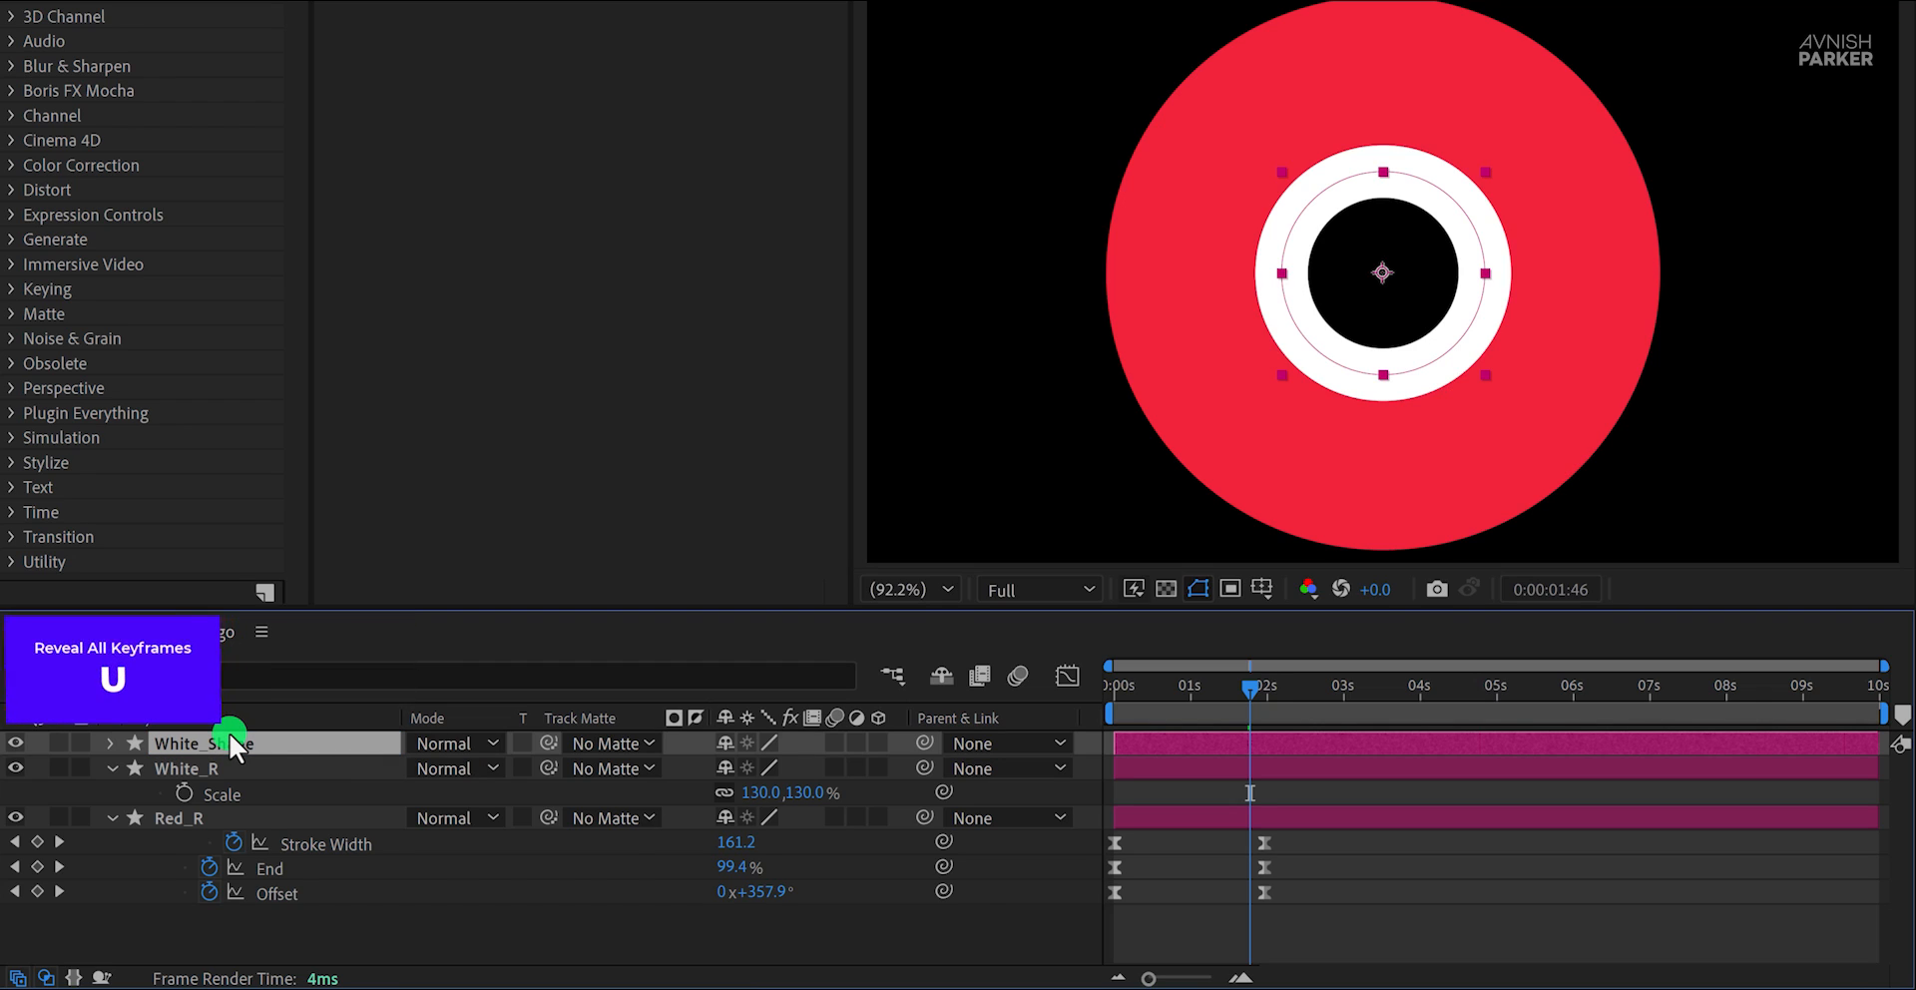
pyautogui.moveTo(1241, 668); pyautogui.dragTo(1296, 740)
pyautogui.click(1259, 788)
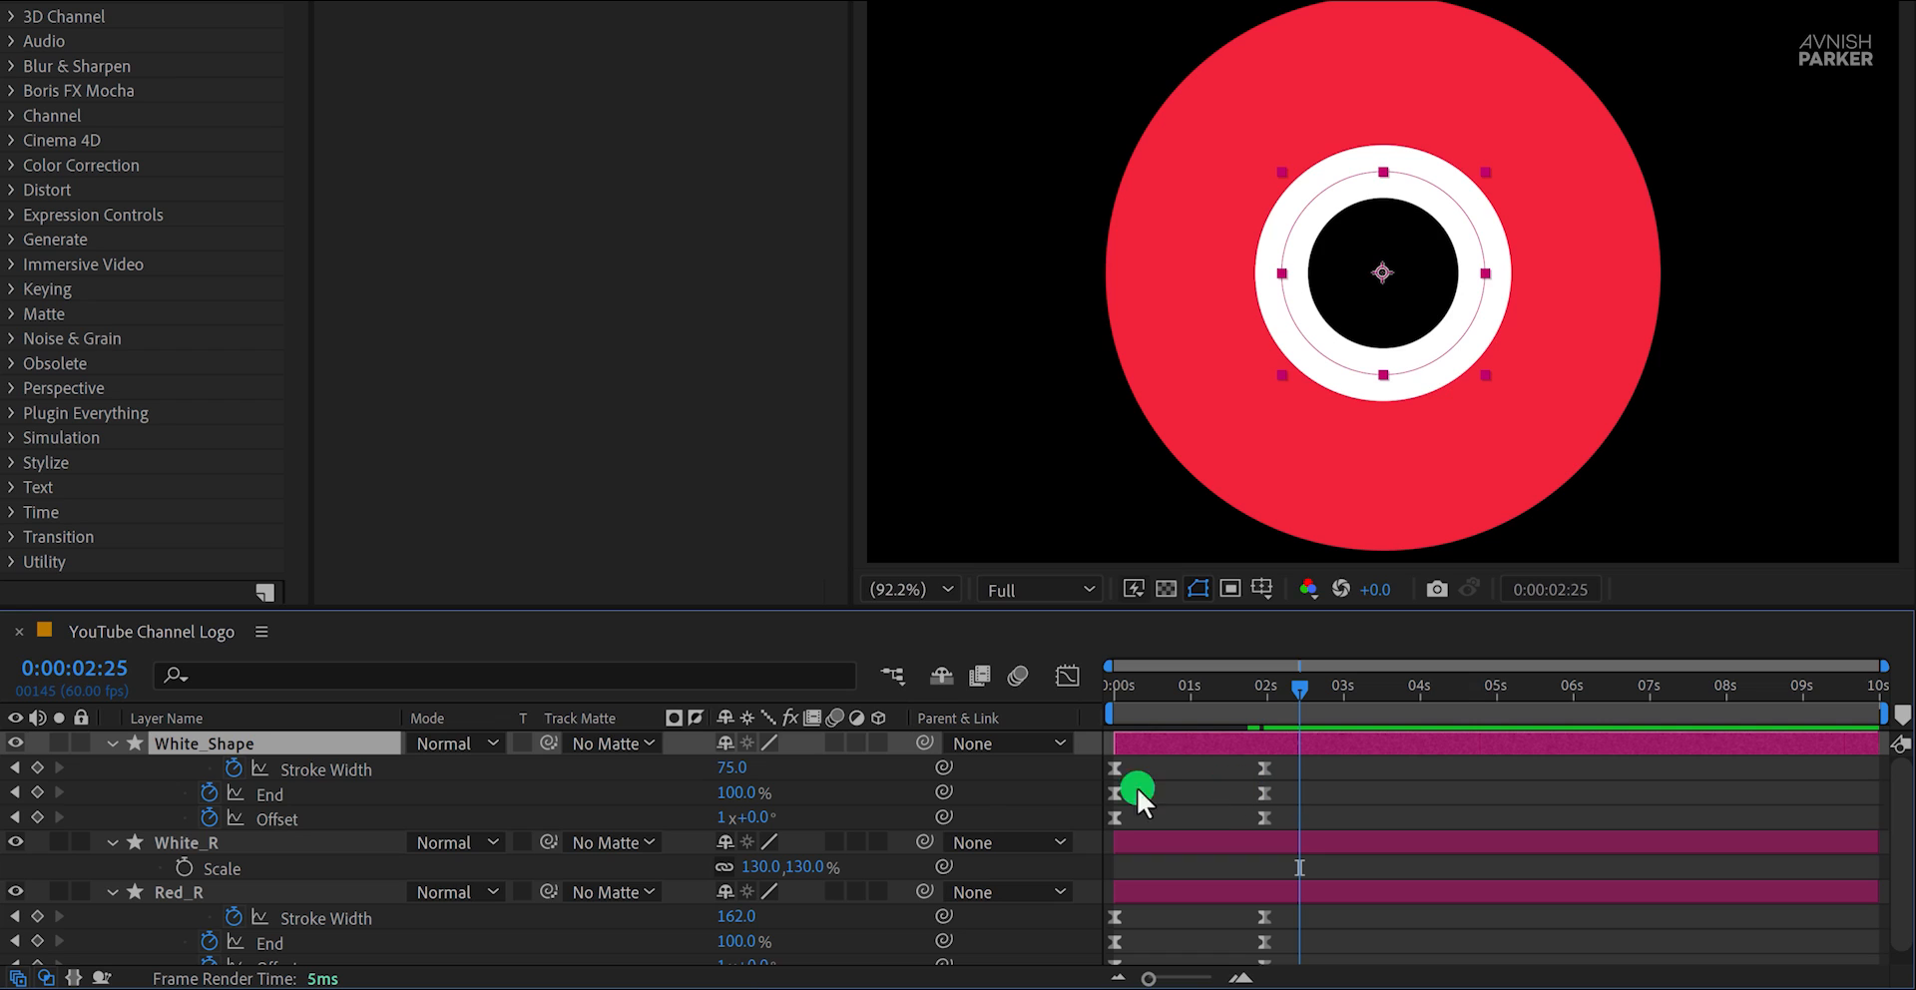
pyautogui.click(235, 769)
pyautogui.click(210, 792)
pyautogui.click(210, 816)
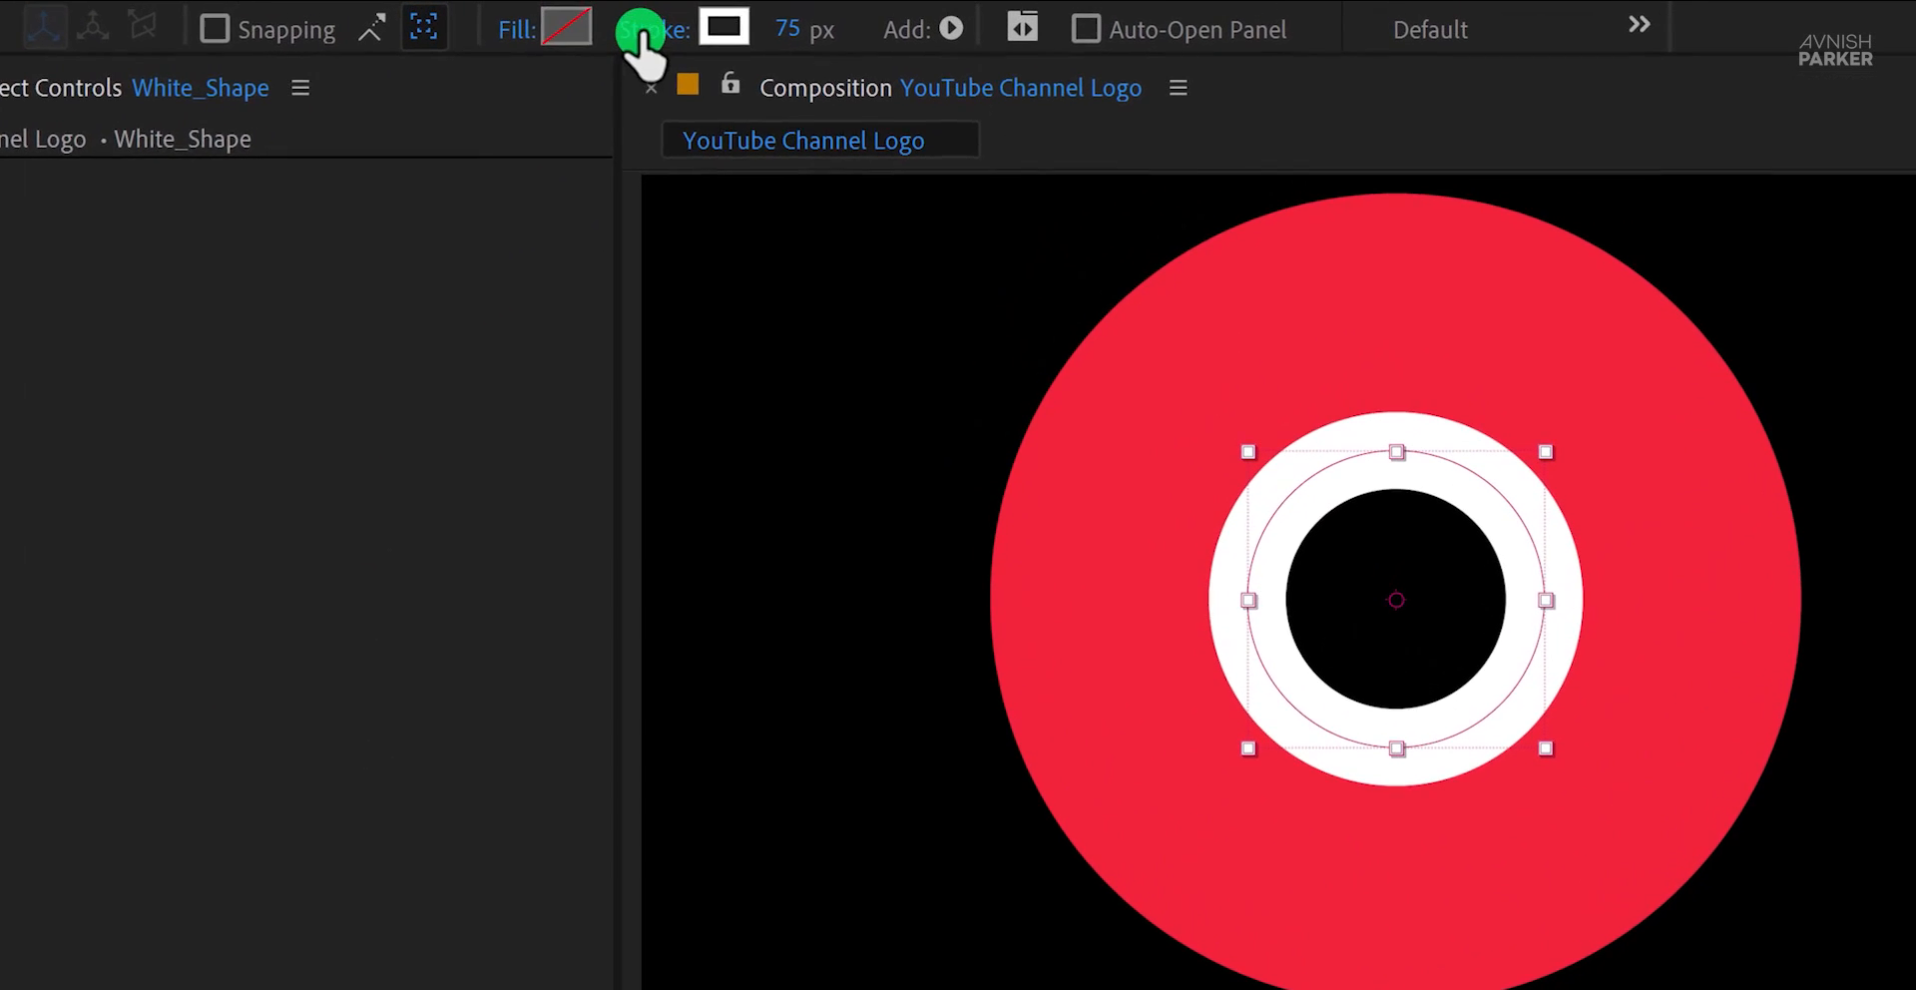
# Set White_Shape's stroke to none and give it a solid white fill
pyautogui.click(639, 30)
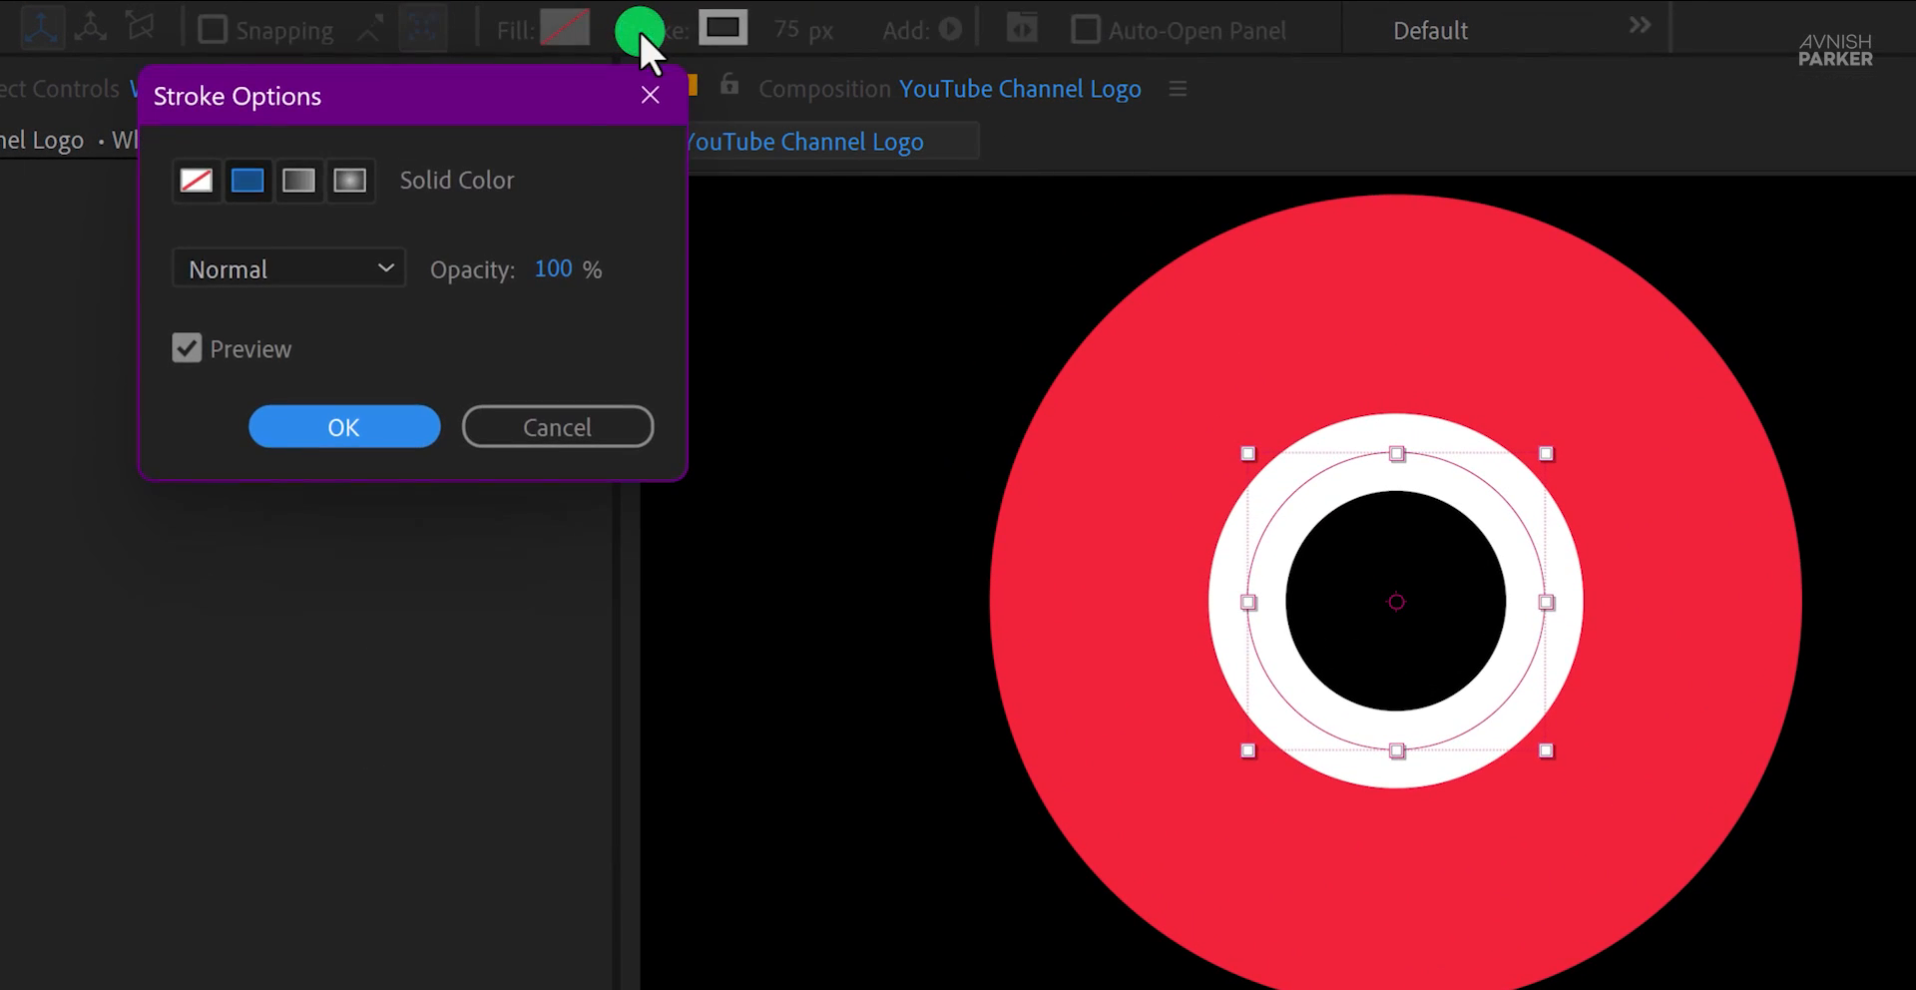
pyautogui.click(198, 181)
pyautogui.click(344, 427)
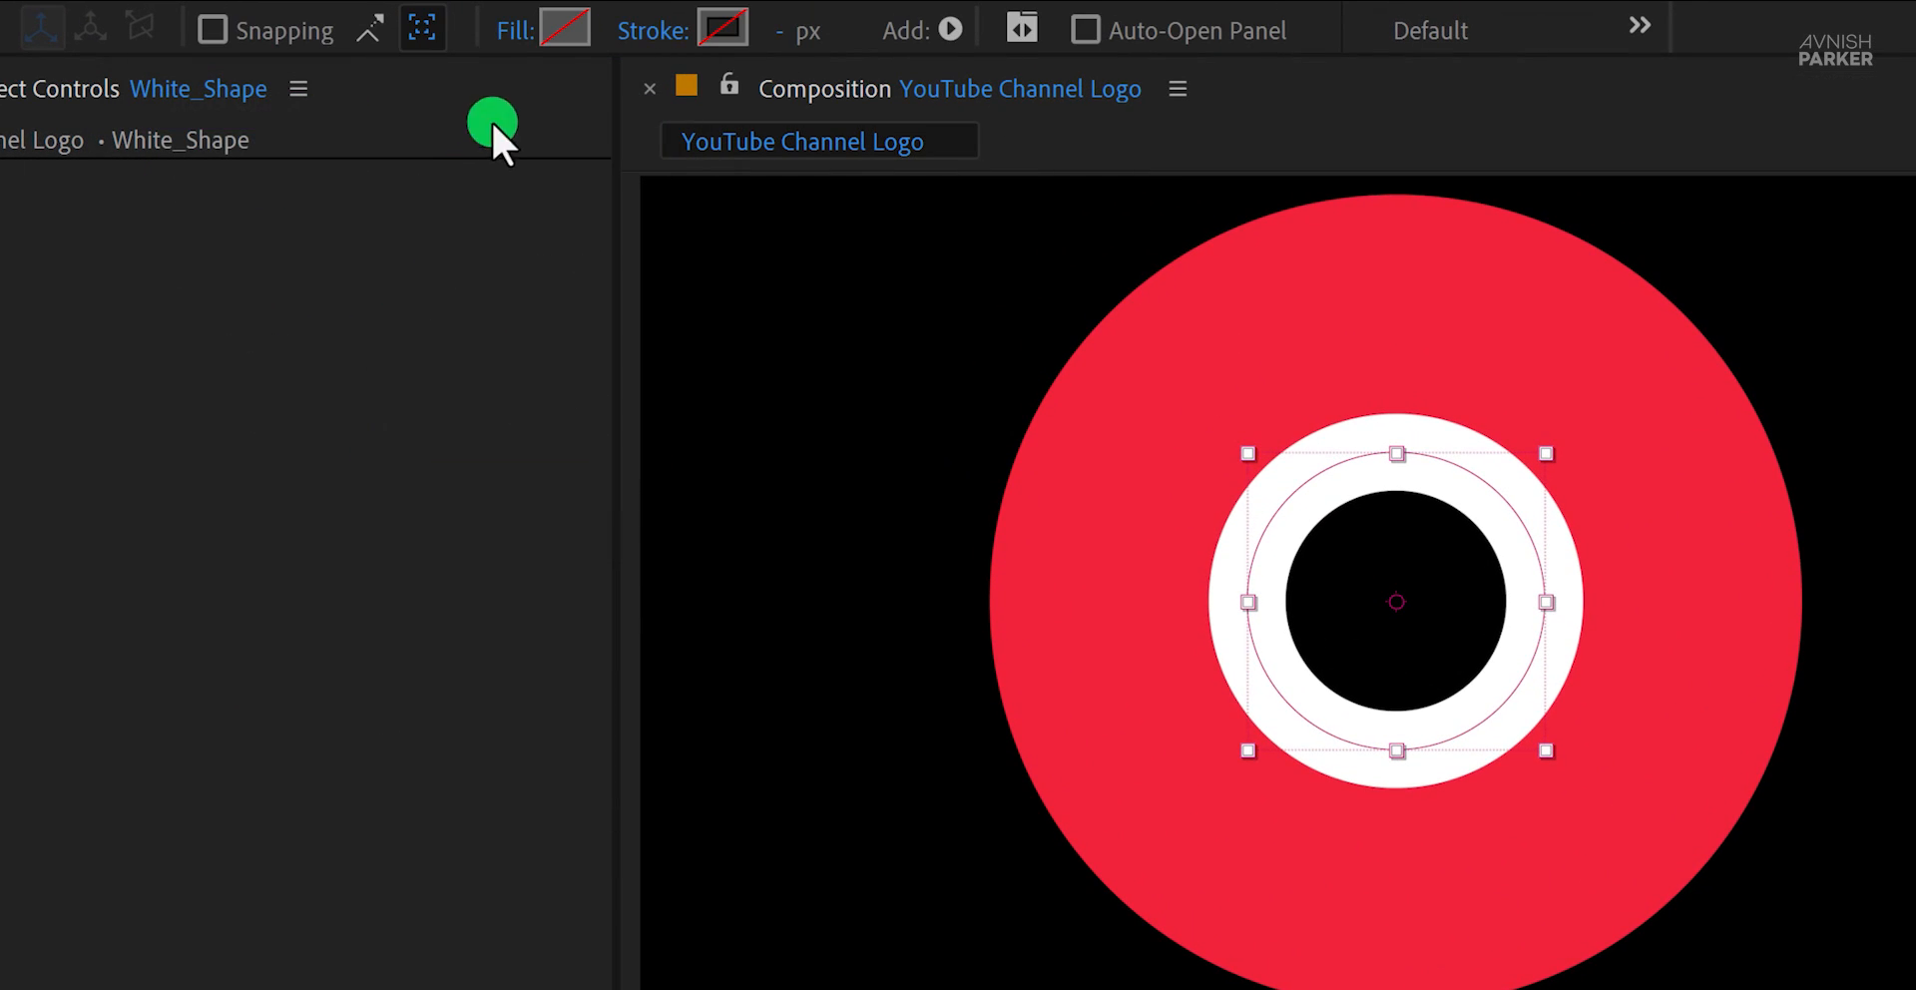
pyautogui.click(513, 30)
pyautogui.click(259, 182)
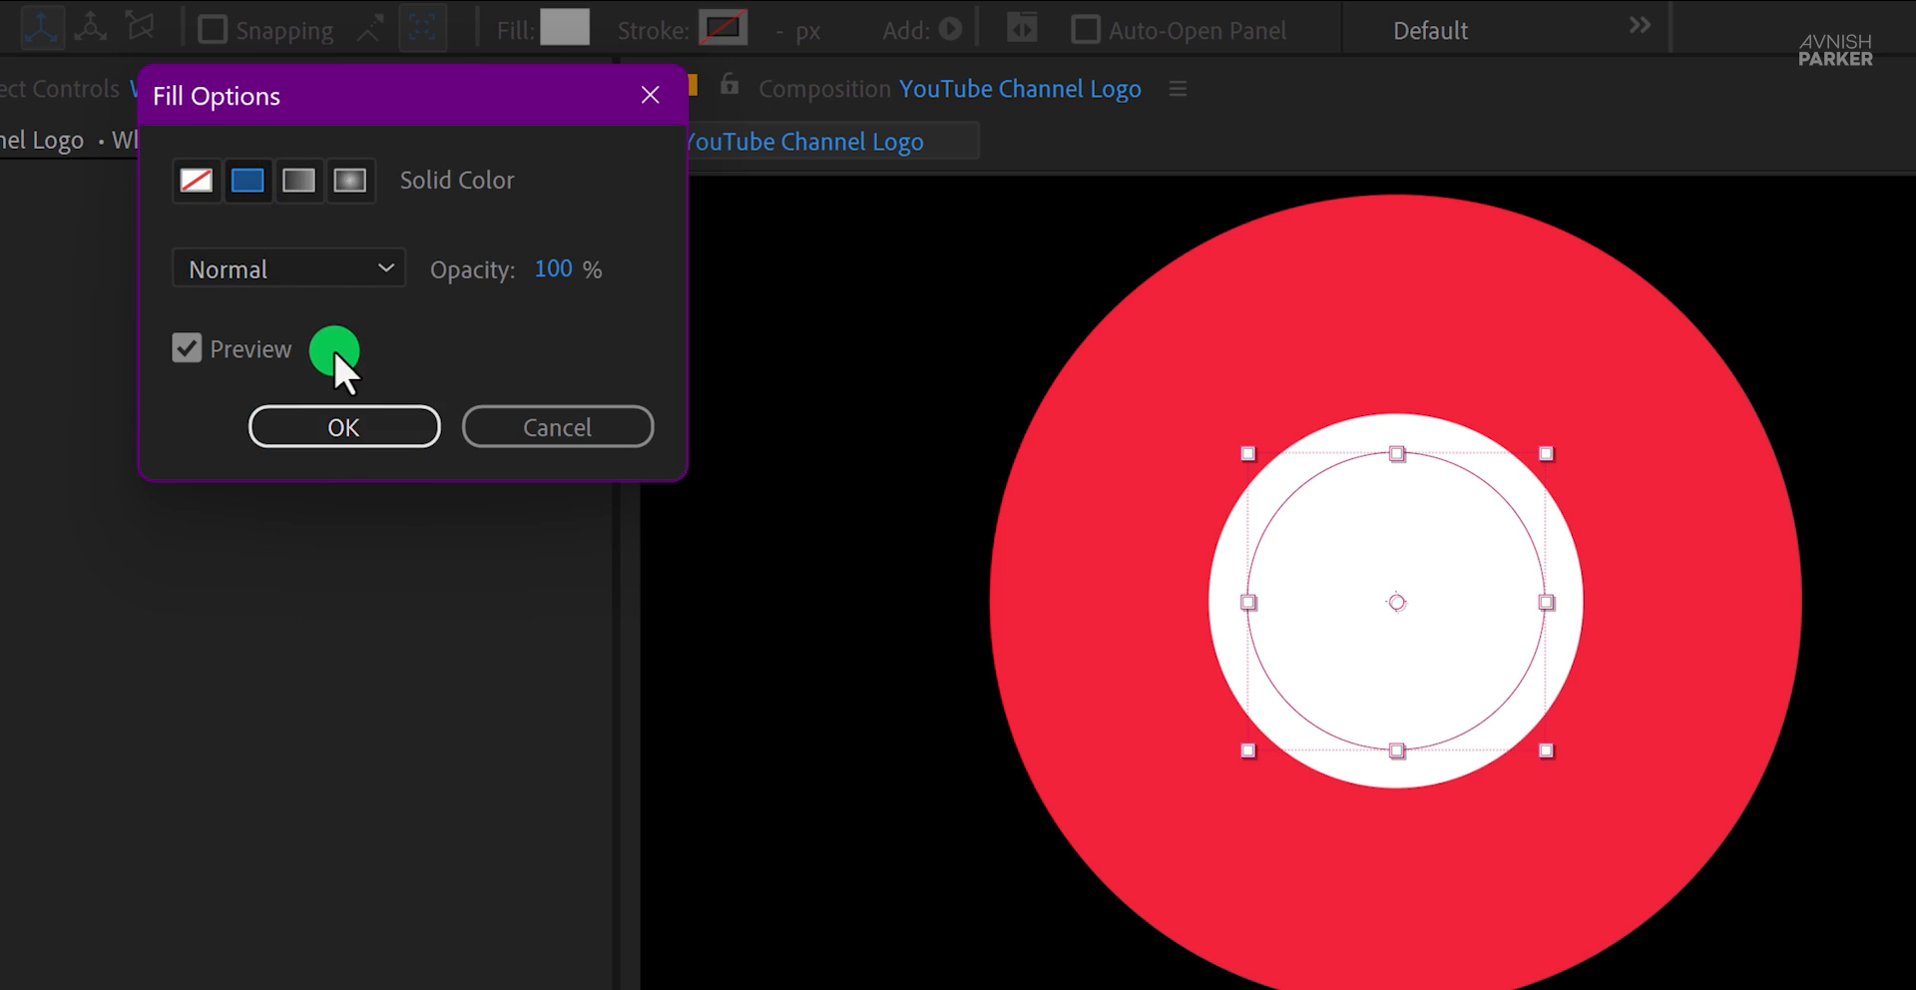
pyautogui.click(325, 433)
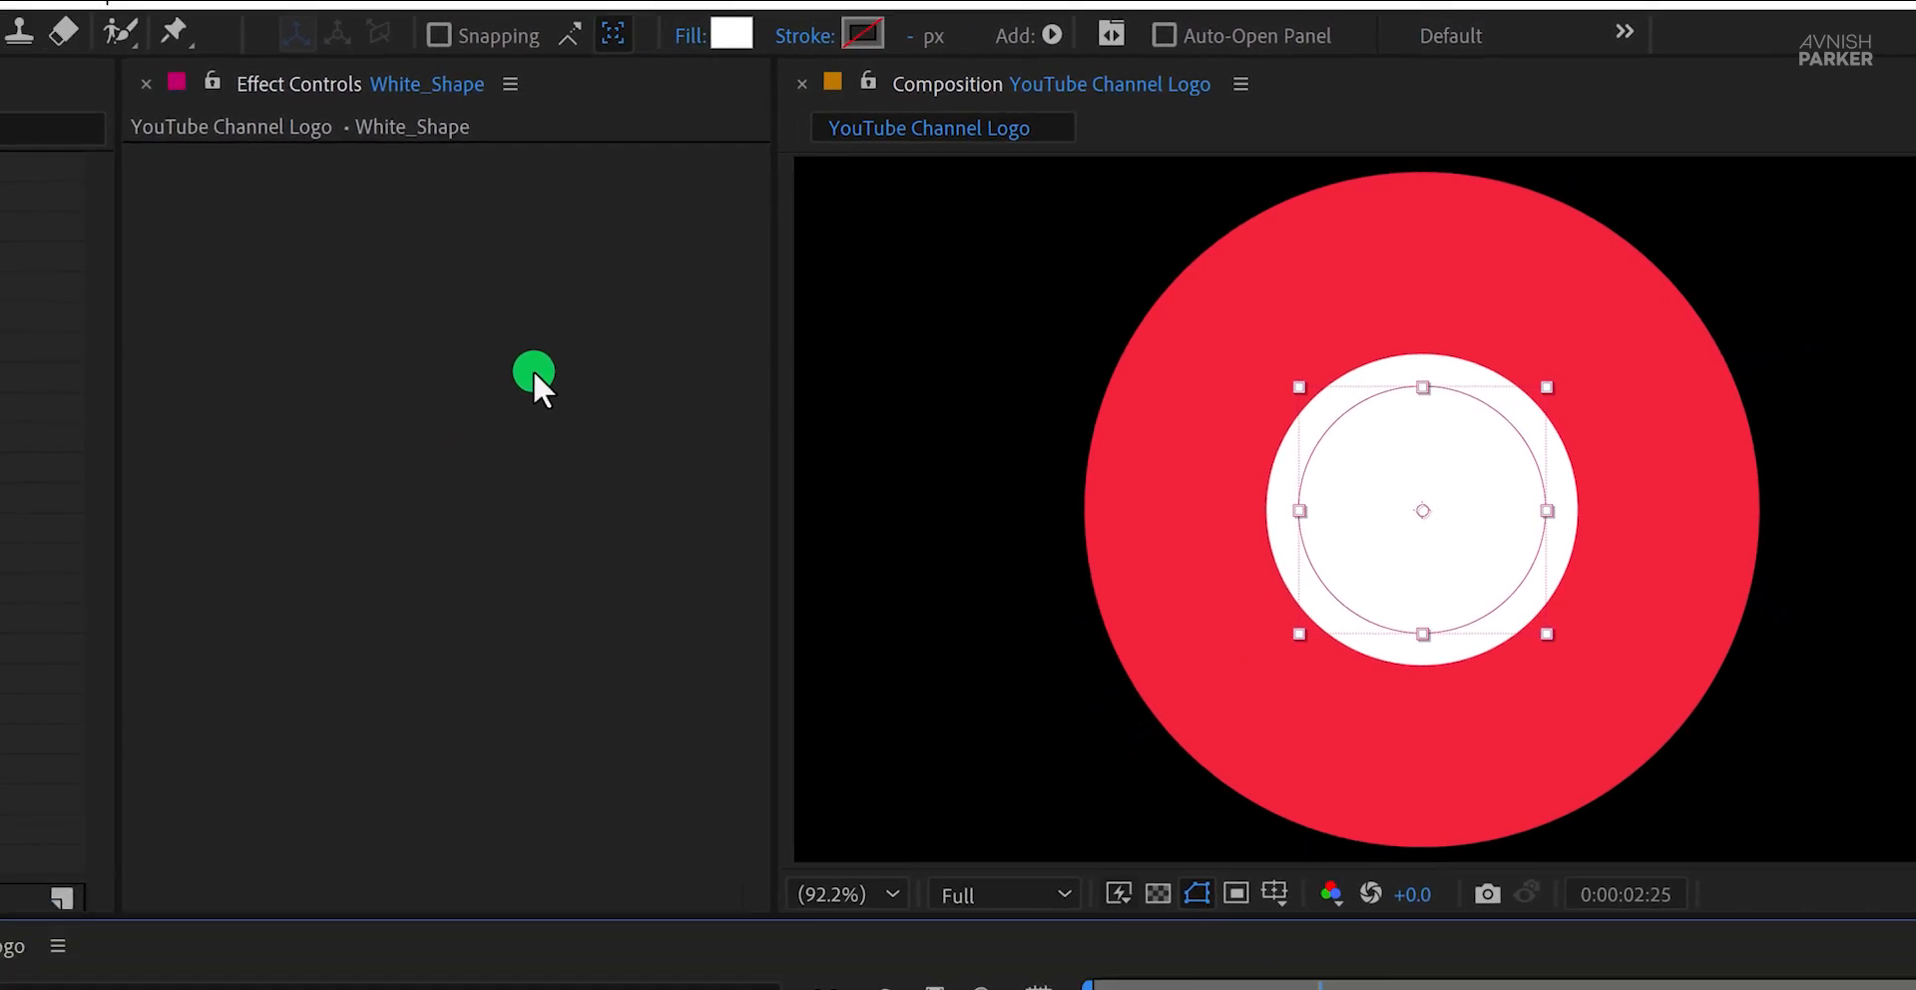
# Add a Scale keyframe of 0% to the White_Shape layer at 0:00:00:59
pyautogui.press('s')
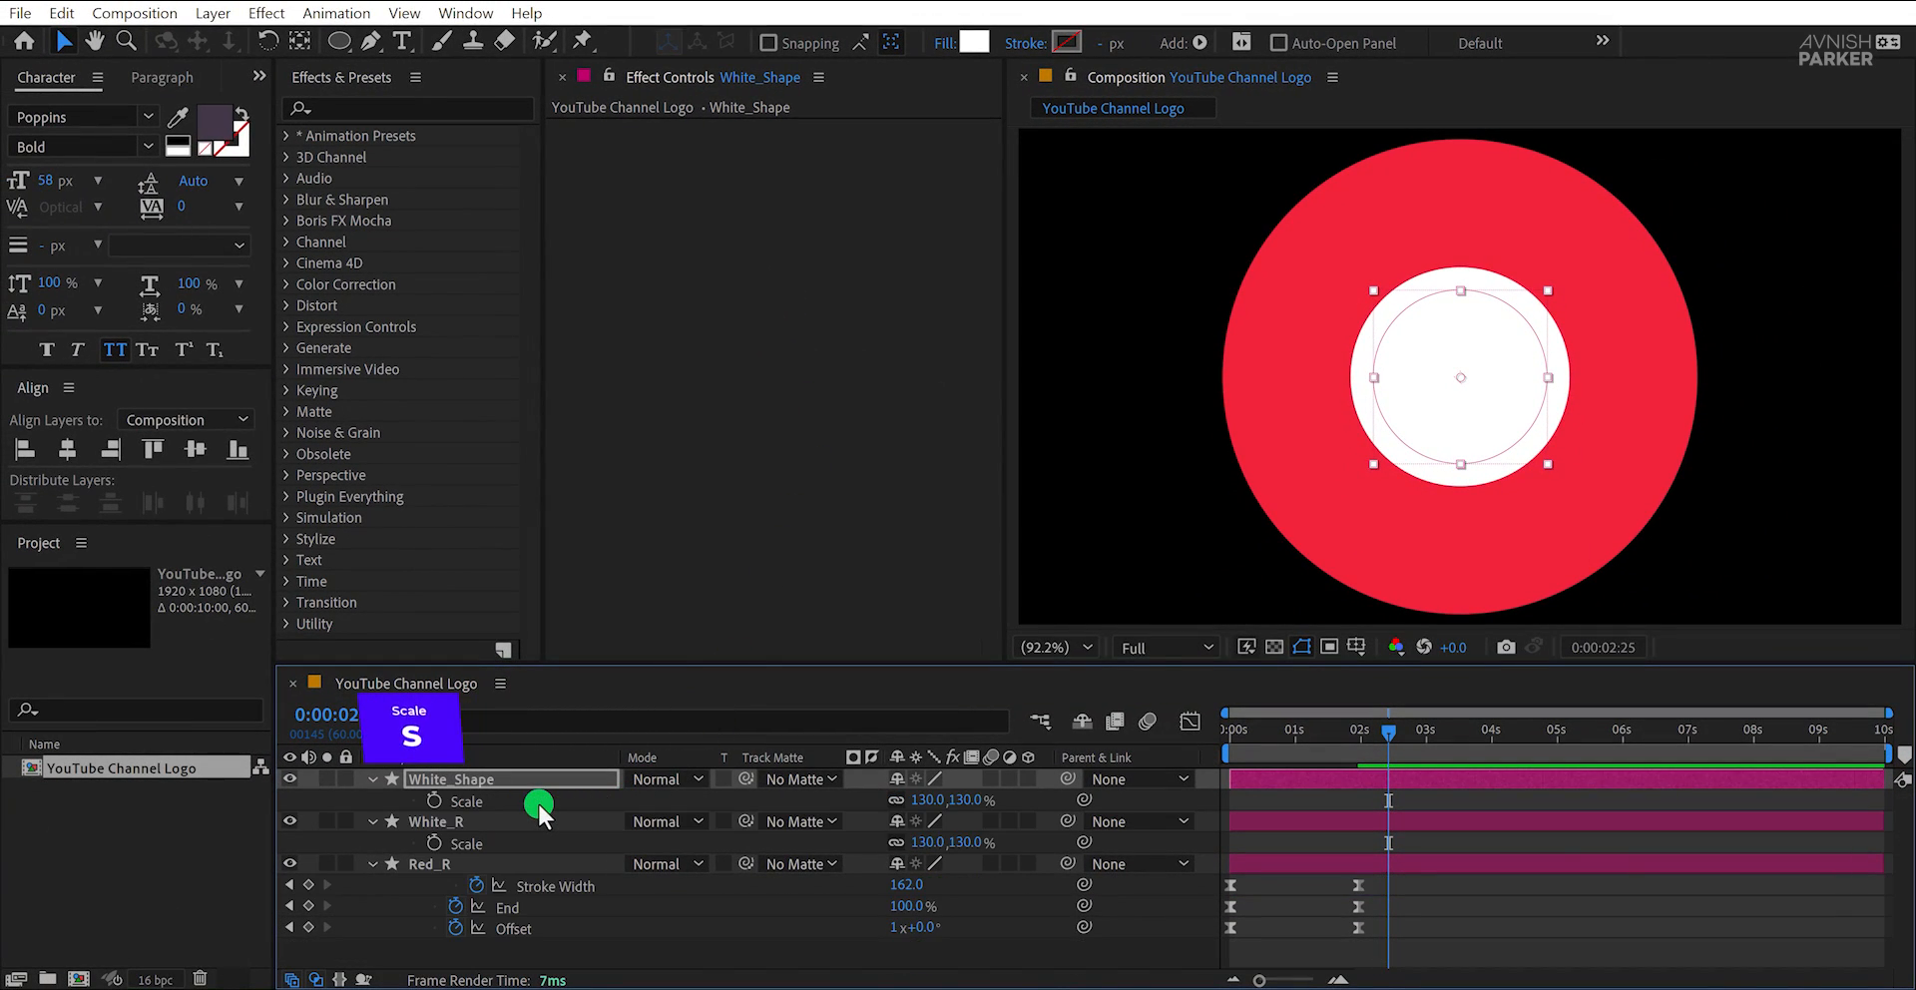
pyautogui.moveTo(1312, 747)
pyautogui.mouseDown()
pyautogui.moveTo(1276, 748)
pyautogui.moveTo(1295, 747)
pyautogui.mouseUp()
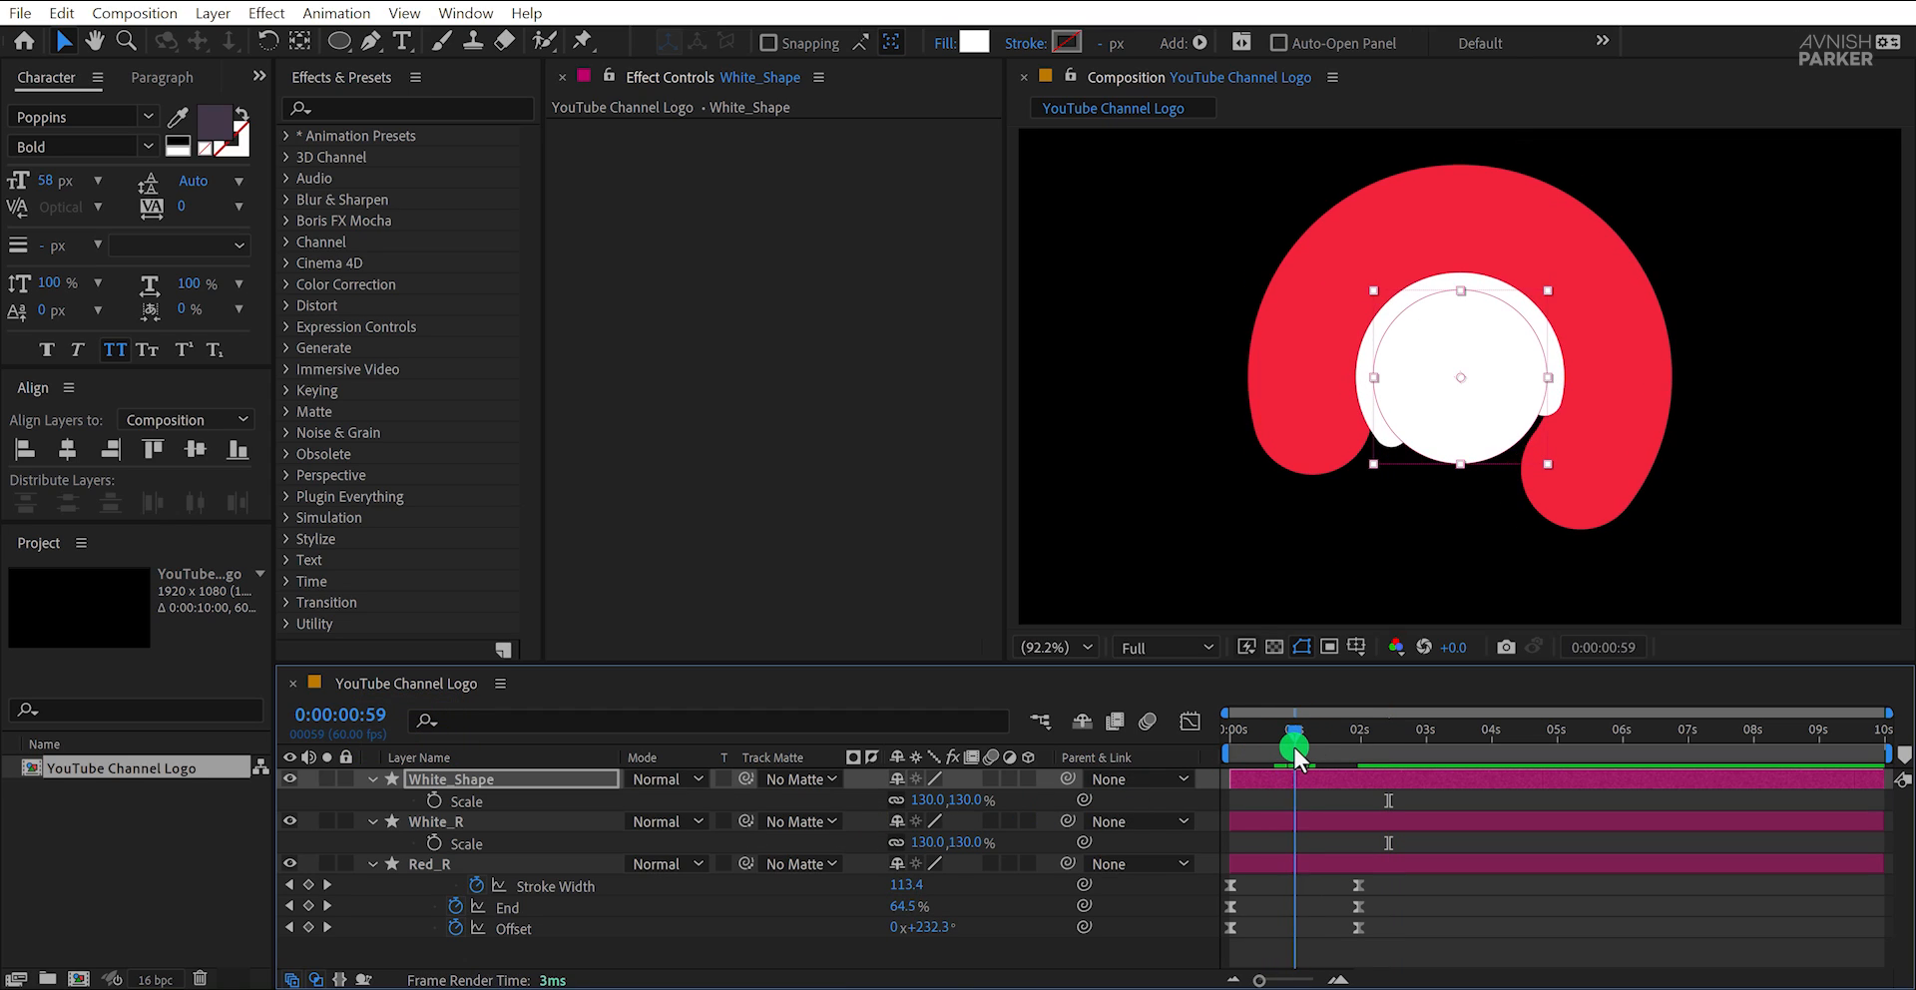
pyautogui.click(435, 800)
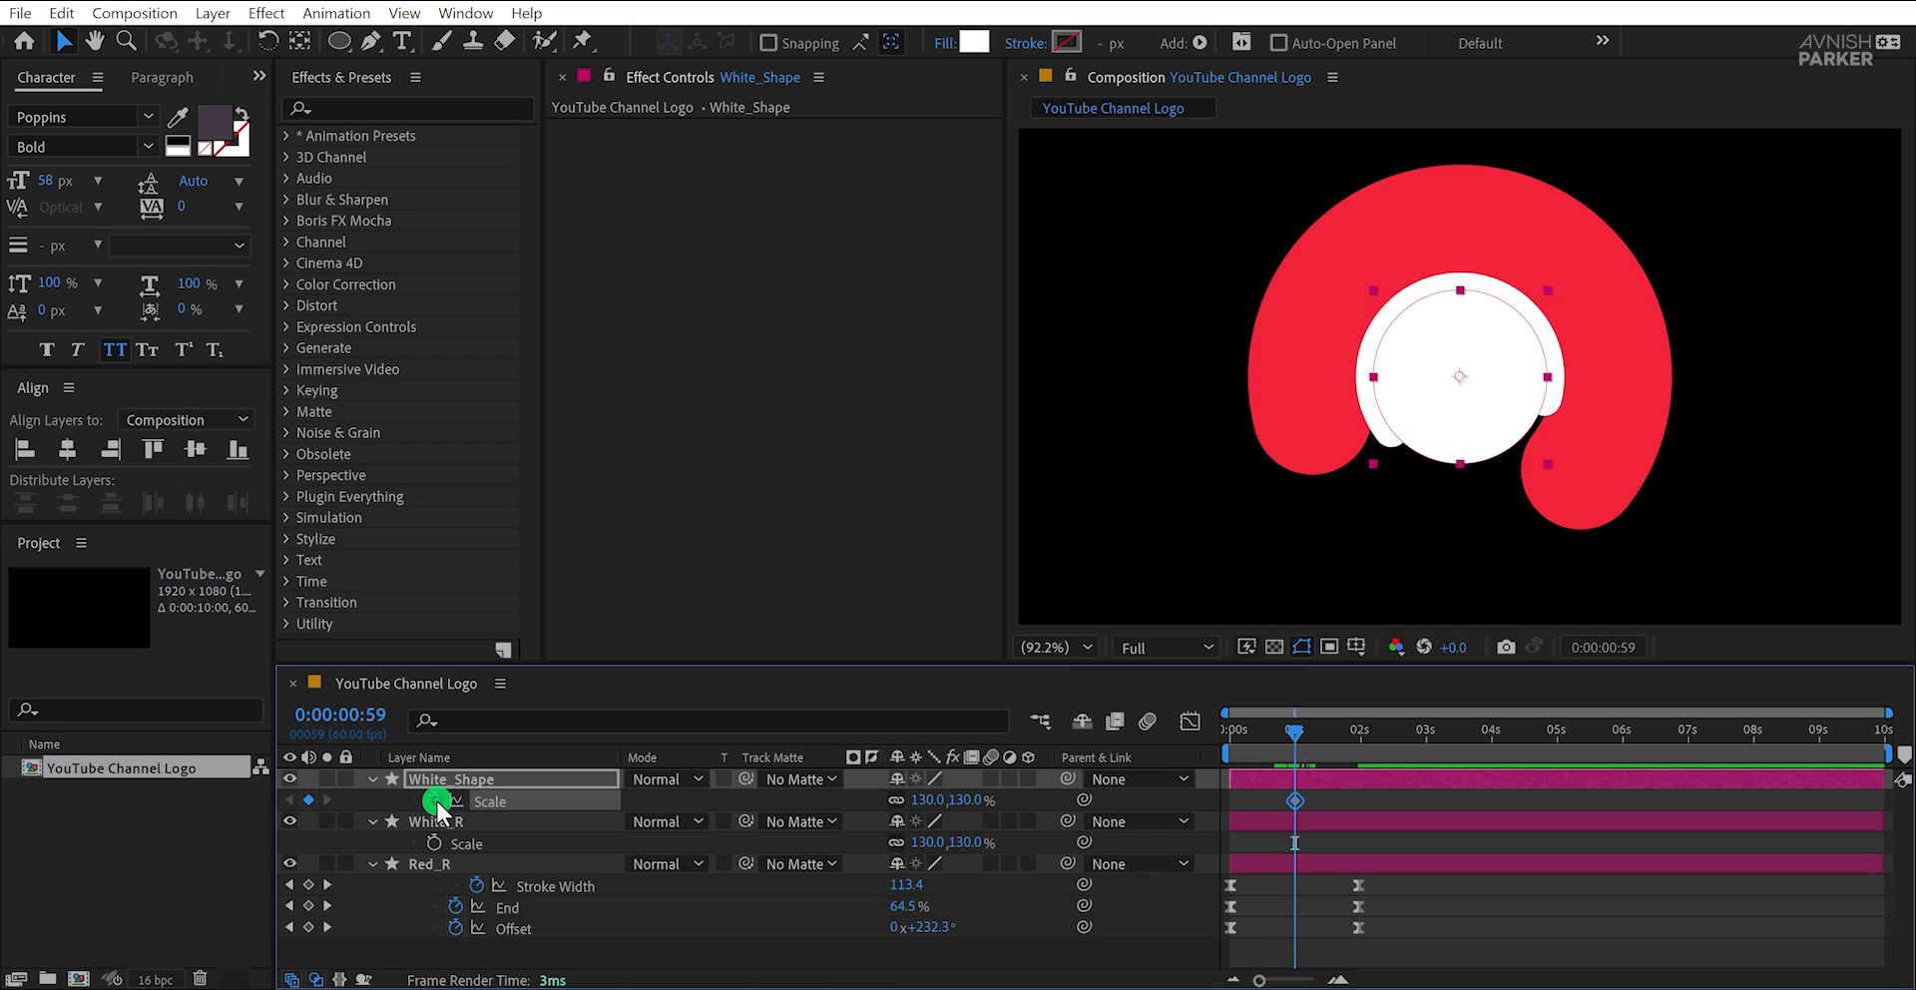
pyautogui.write('0')
pyautogui.press('Return')
# At 0:00:02:37, set White_Shape's Scale to 763% so it fills the frame, and play the animation
pyautogui.moveTo(1297, 739); pyautogui.dragTo(1401, 750)
pyautogui.click(1003, 804)
pyautogui.moveTo(946, 803); pyautogui.dragTo(1801, 712)
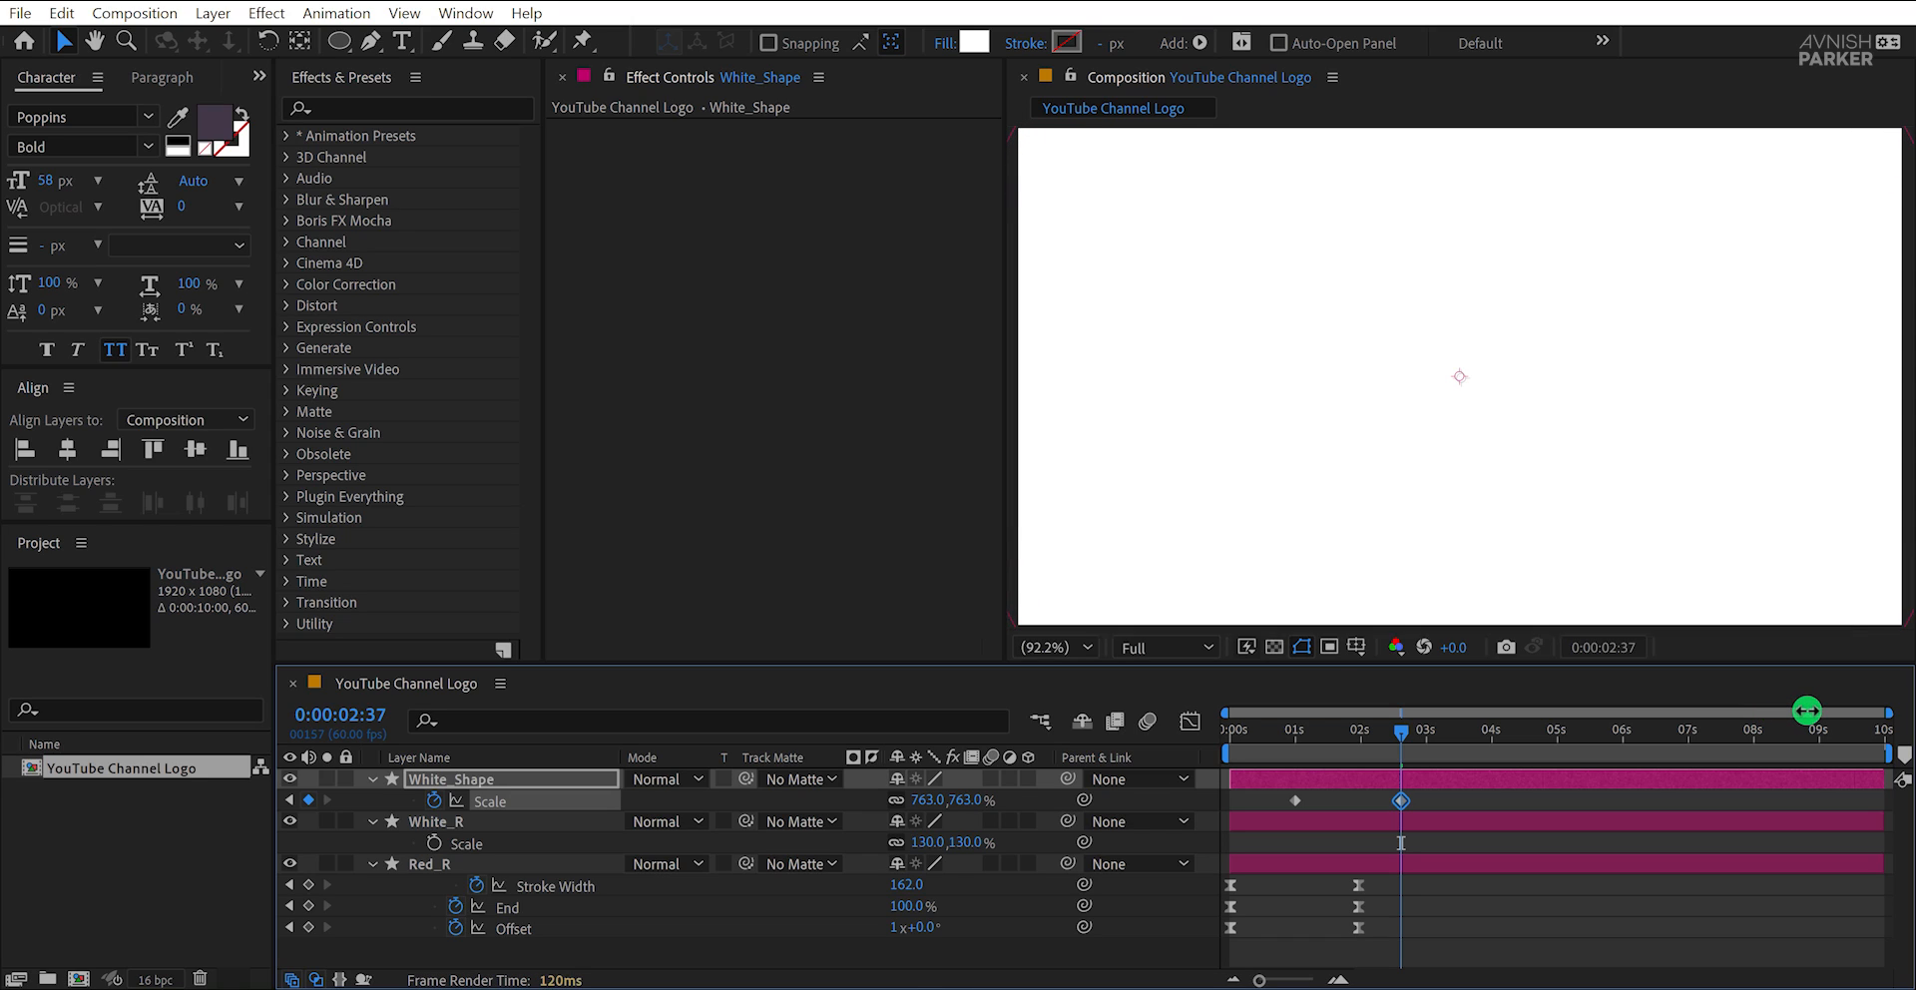
pyautogui.press('space')
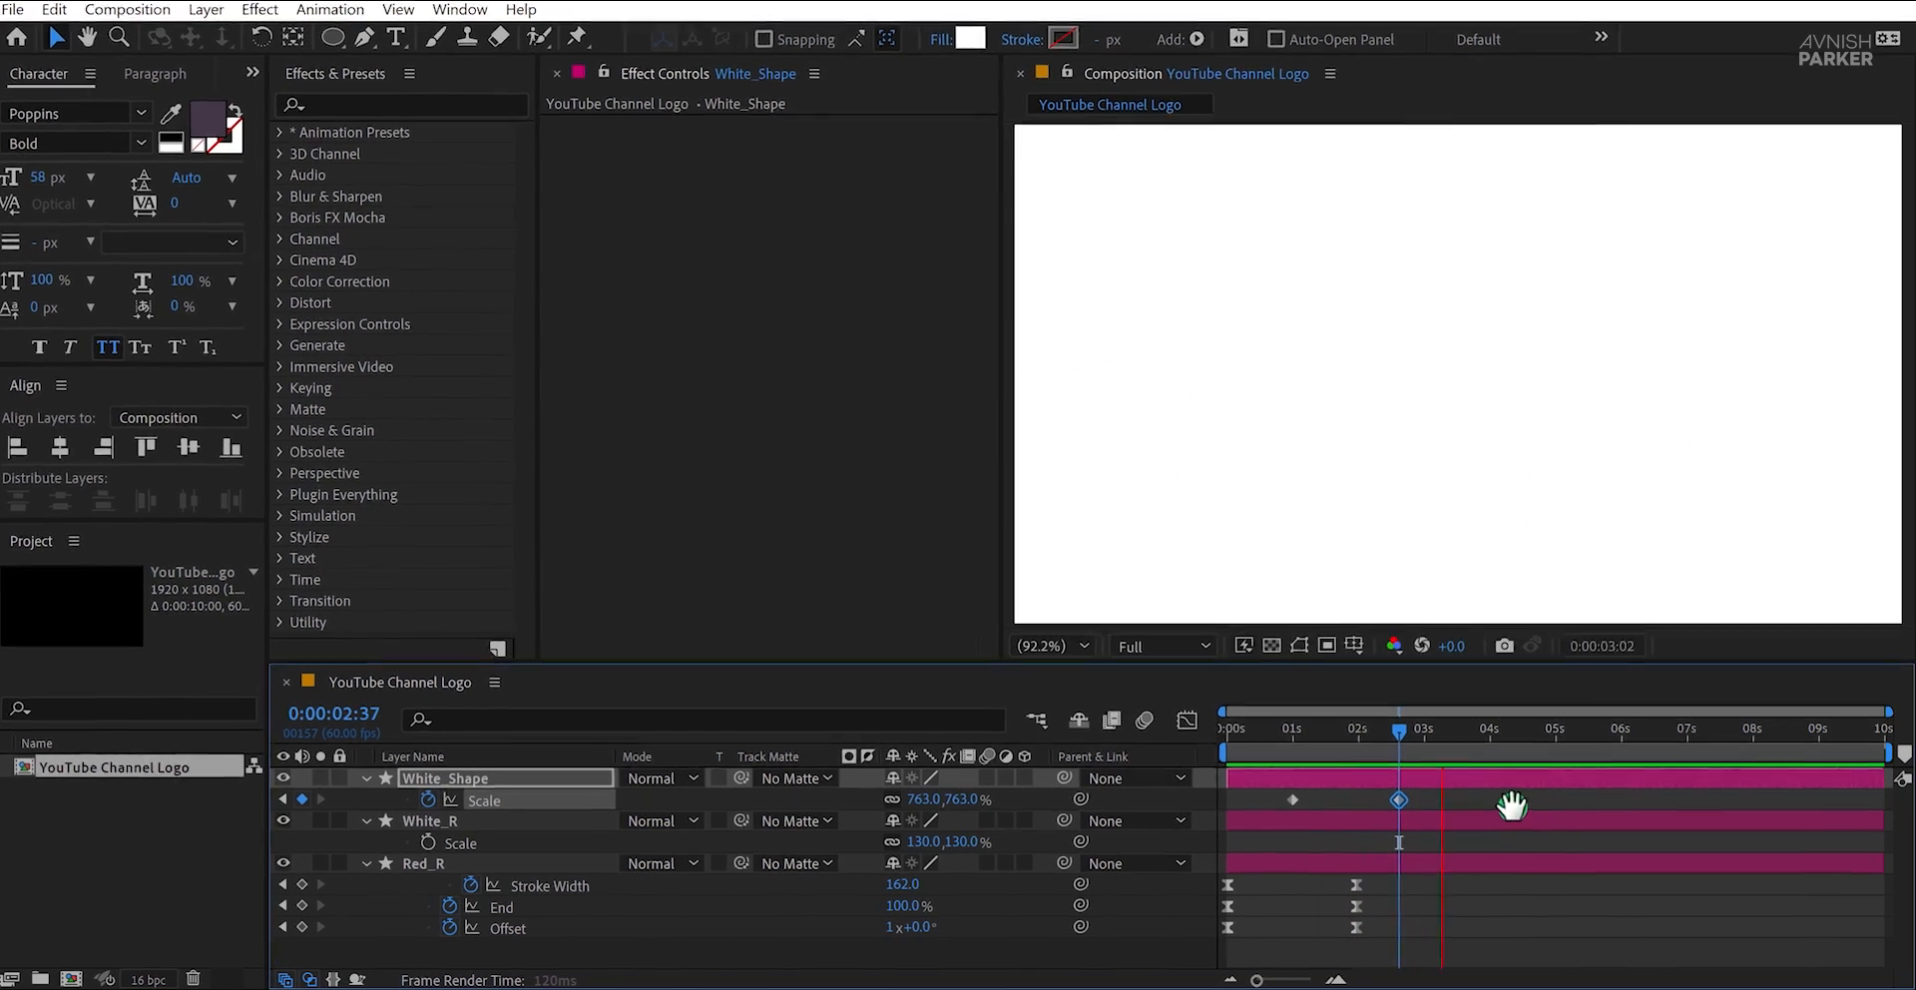
pyautogui.press('space')
# Apply Easy Ease to both White_Shape Scale keyframes, shape their speed graph into a sharp central peak, and preview the result
pyautogui.moveTo(1295, 741); pyautogui.dragTo(1352, 743)
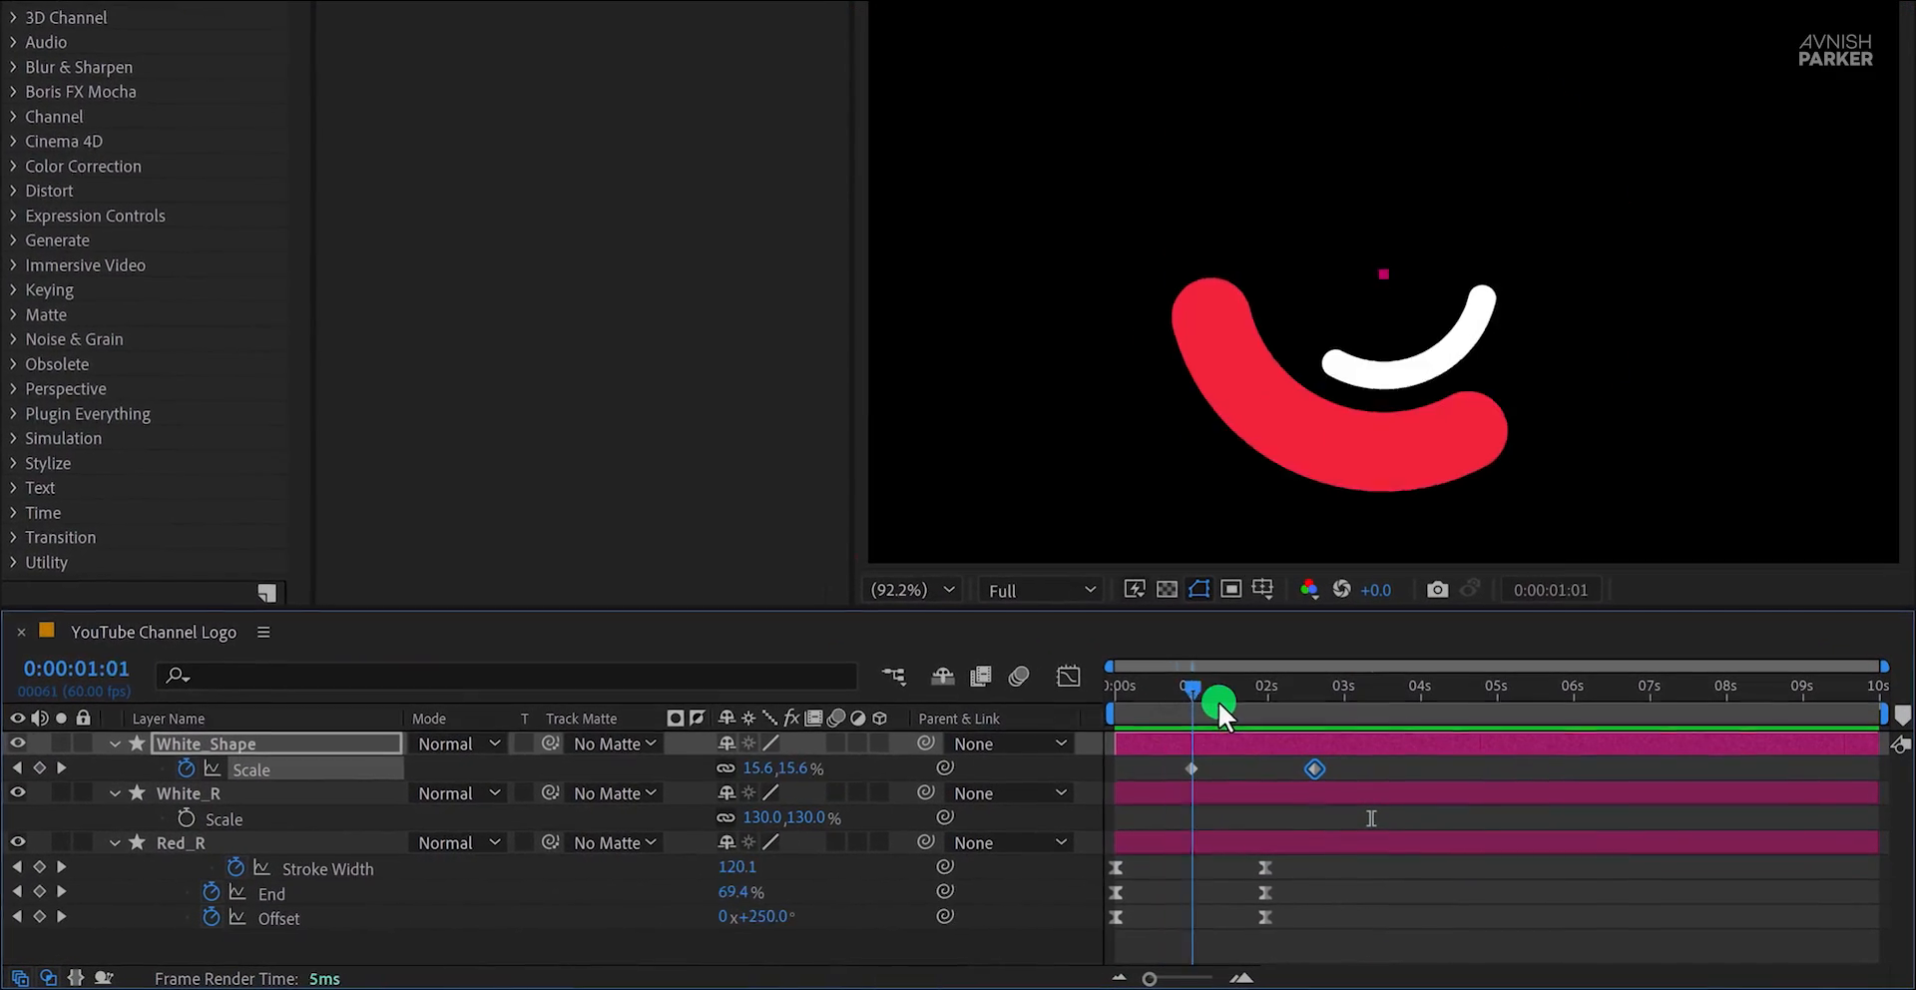
pyautogui.moveTo(1261, 702); pyautogui.dragTo(1209, 712)
pyautogui.moveTo(1353, 758); pyautogui.dragTo(1187, 784)
pyautogui.press('F9')
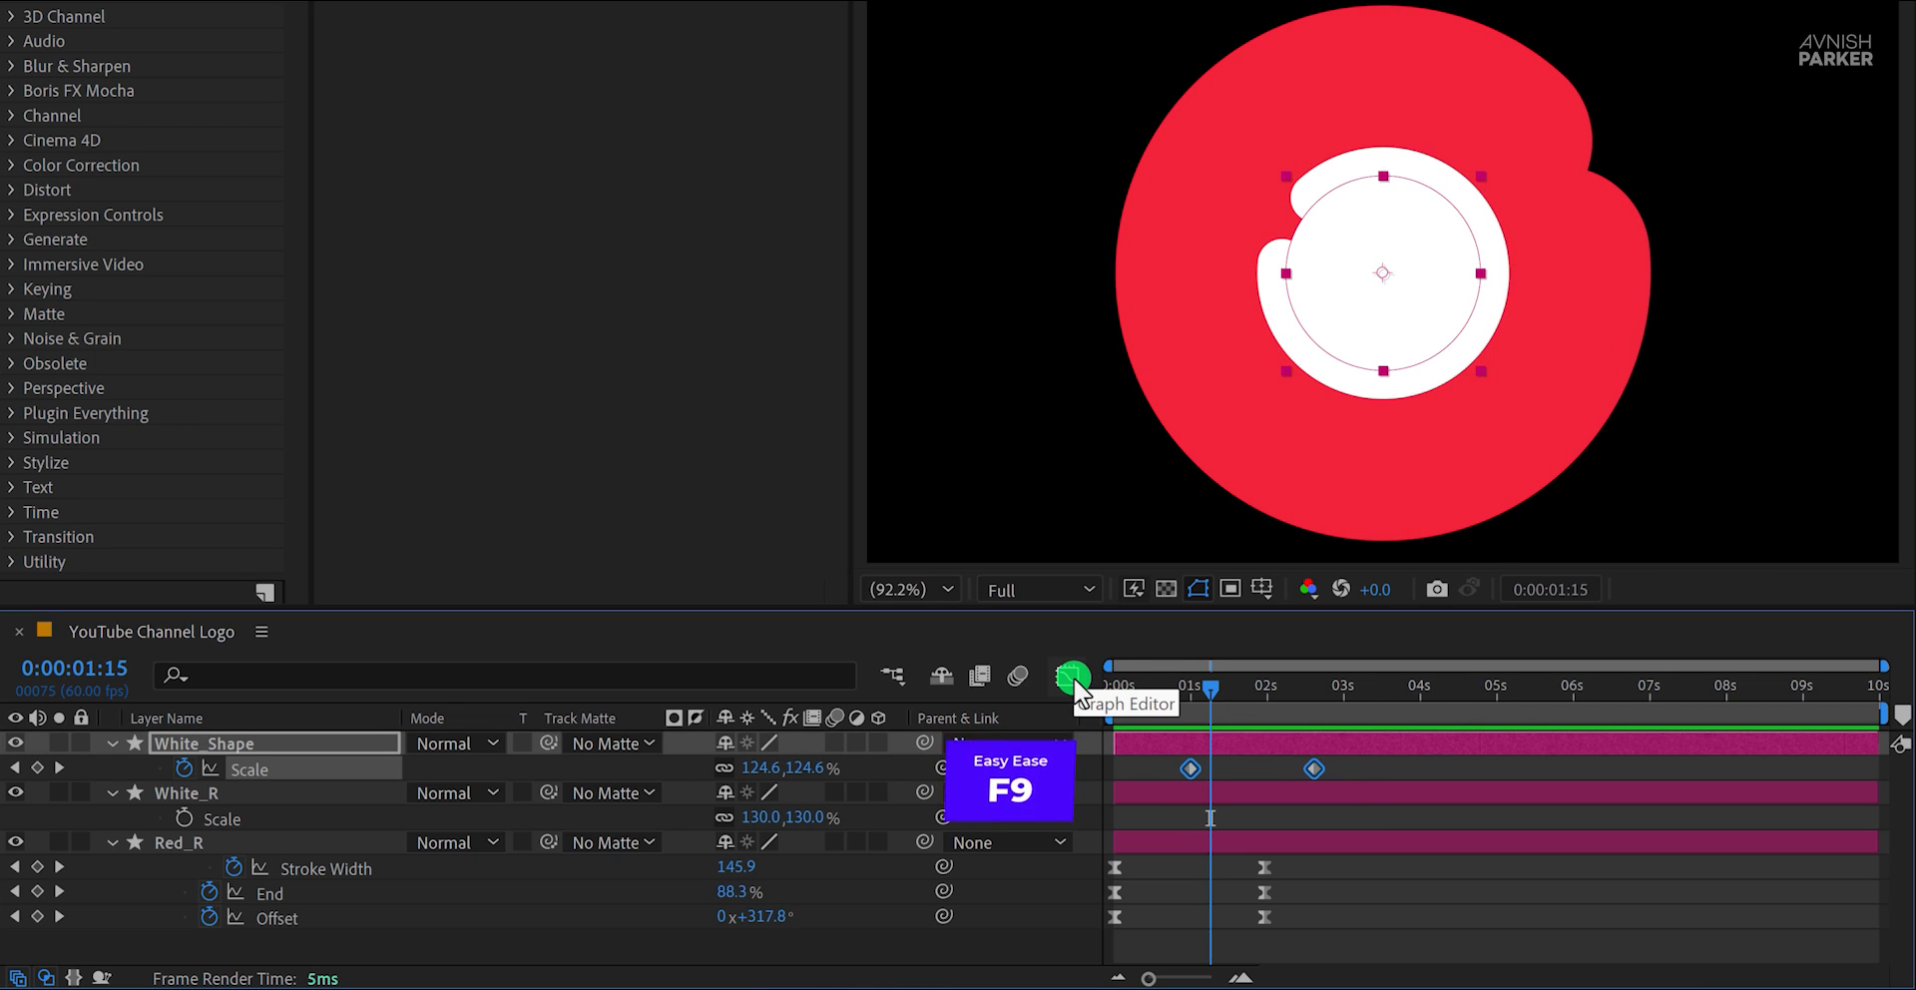
pyautogui.click(1071, 676)
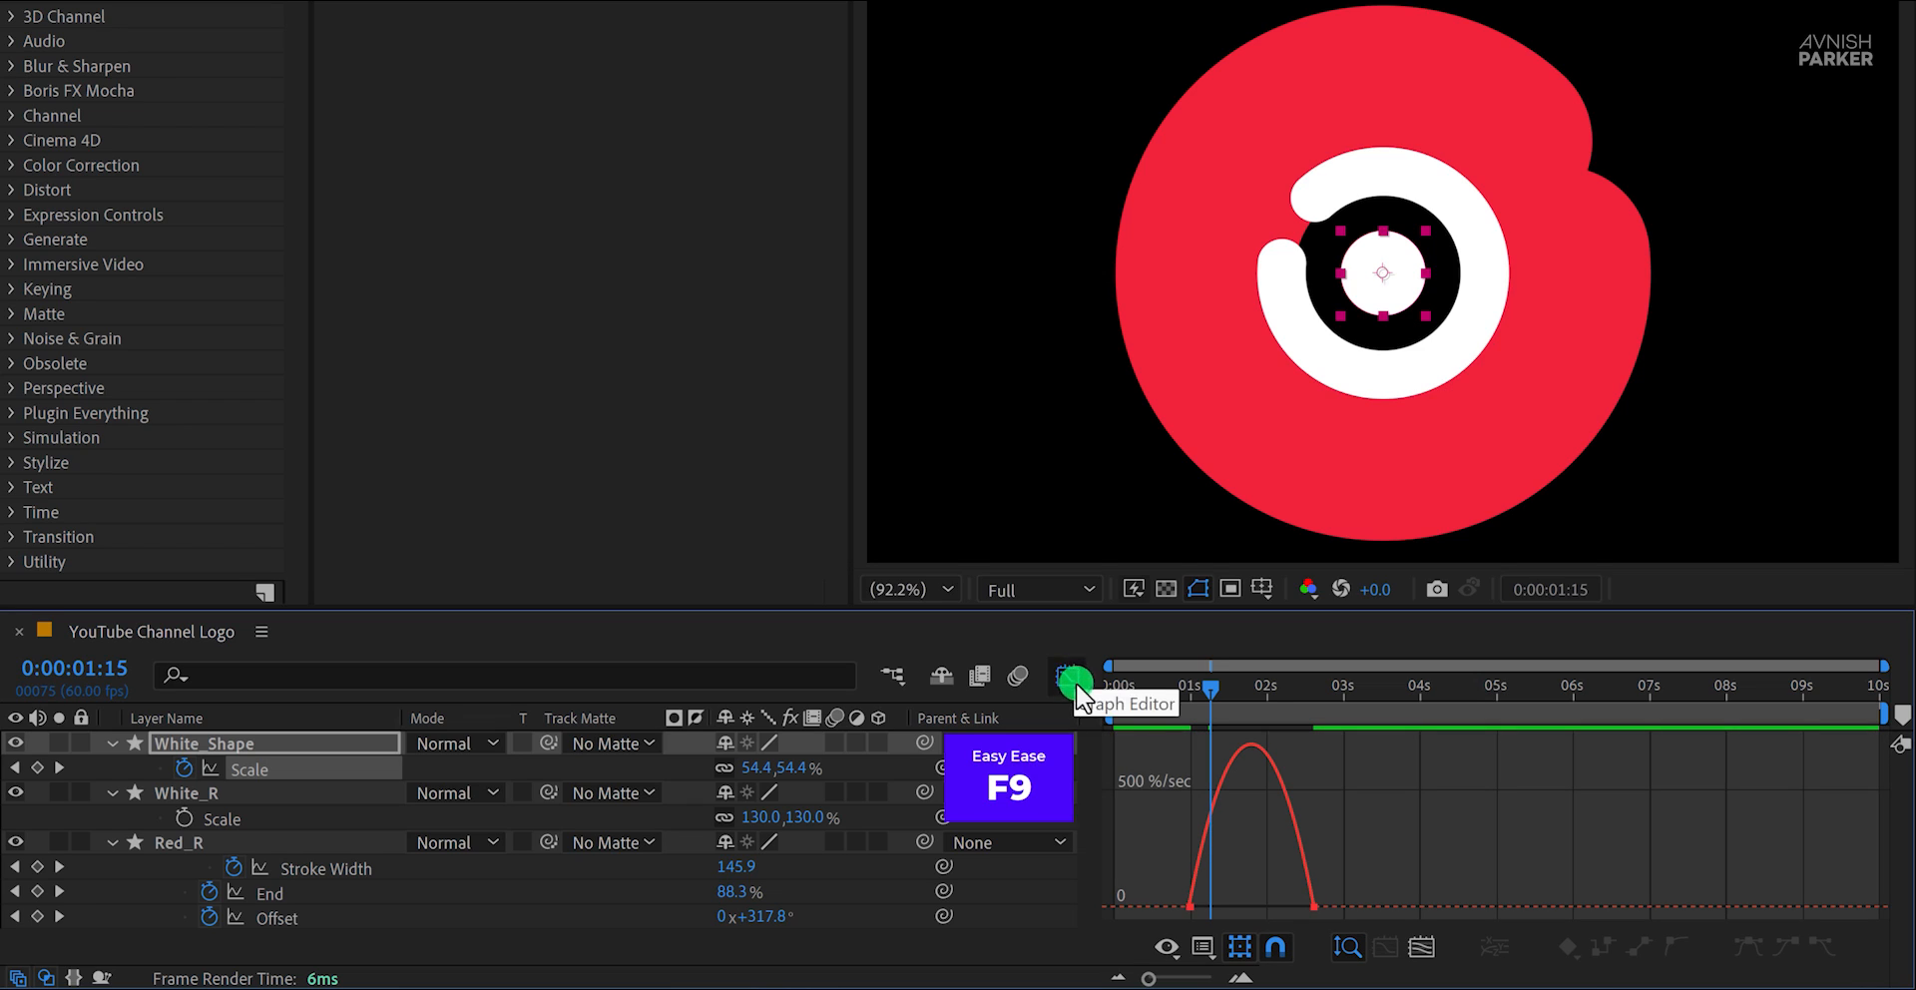
pyautogui.moveTo(1194, 910); pyautogui.dragTo(1264, 906)
pyautogui.press('space')
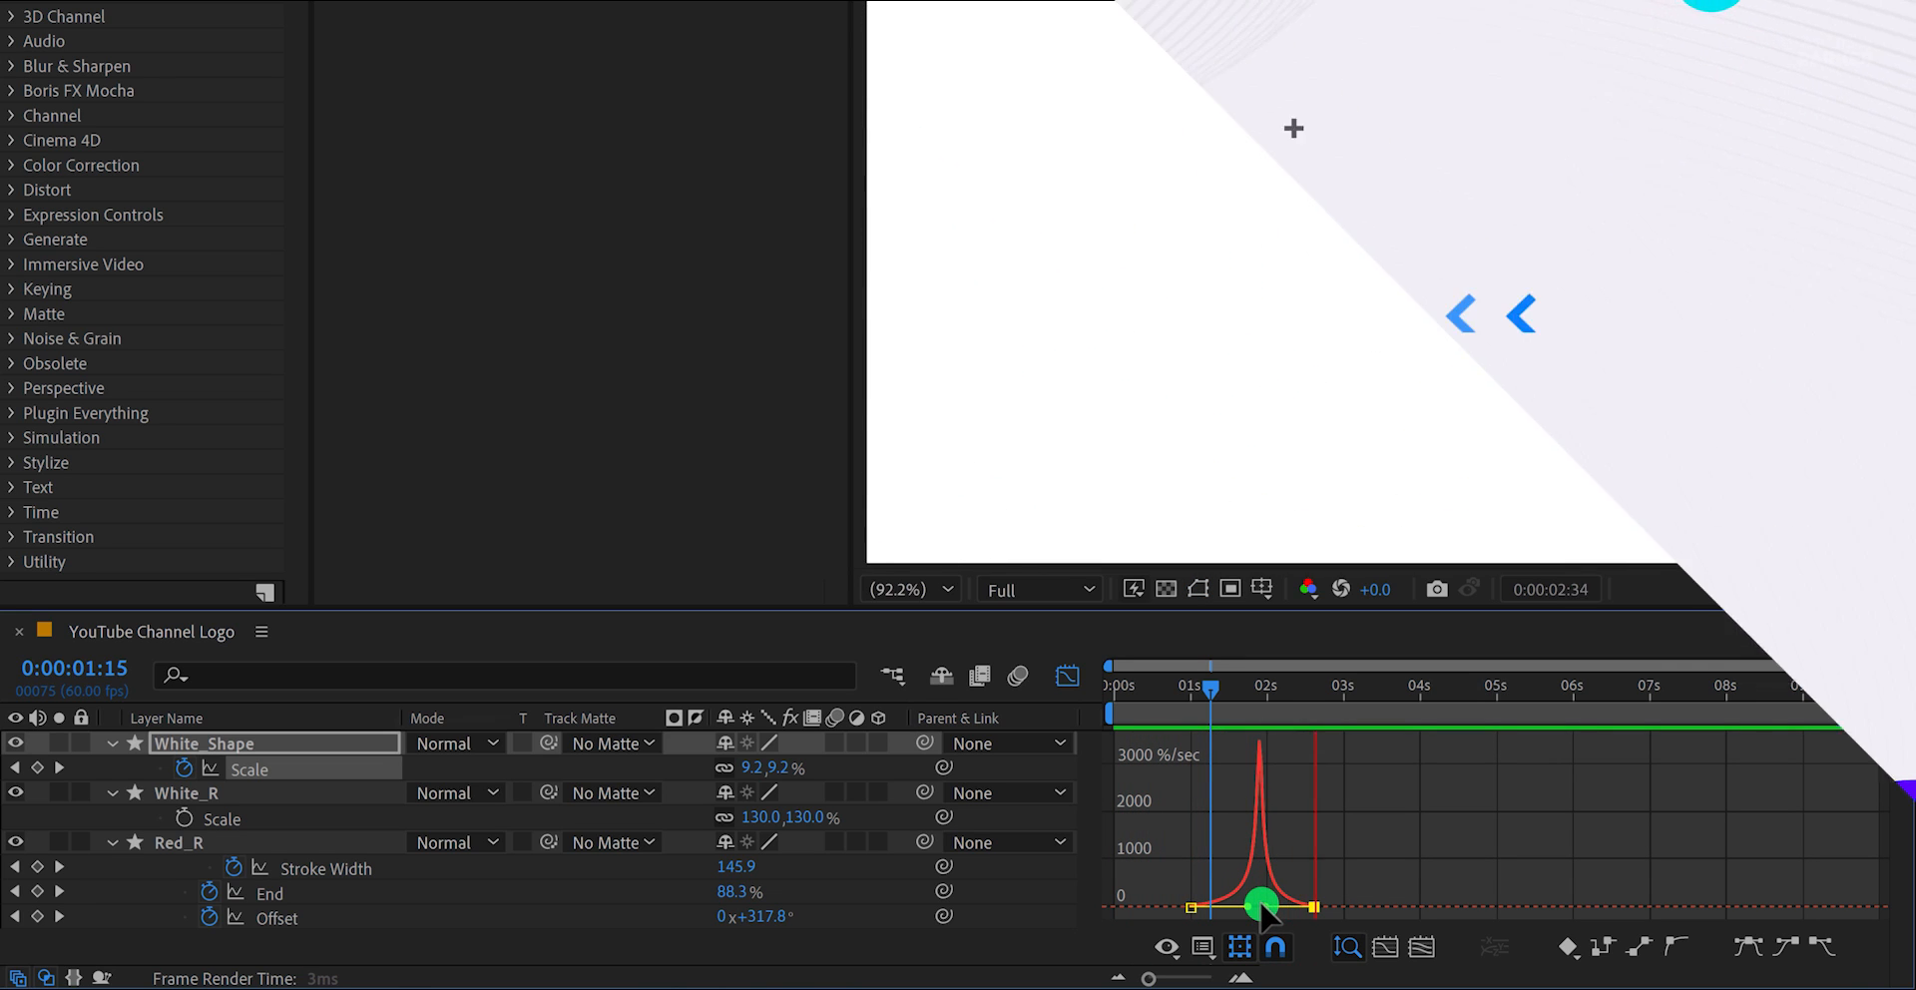
pyautogui.click(1068, 677)
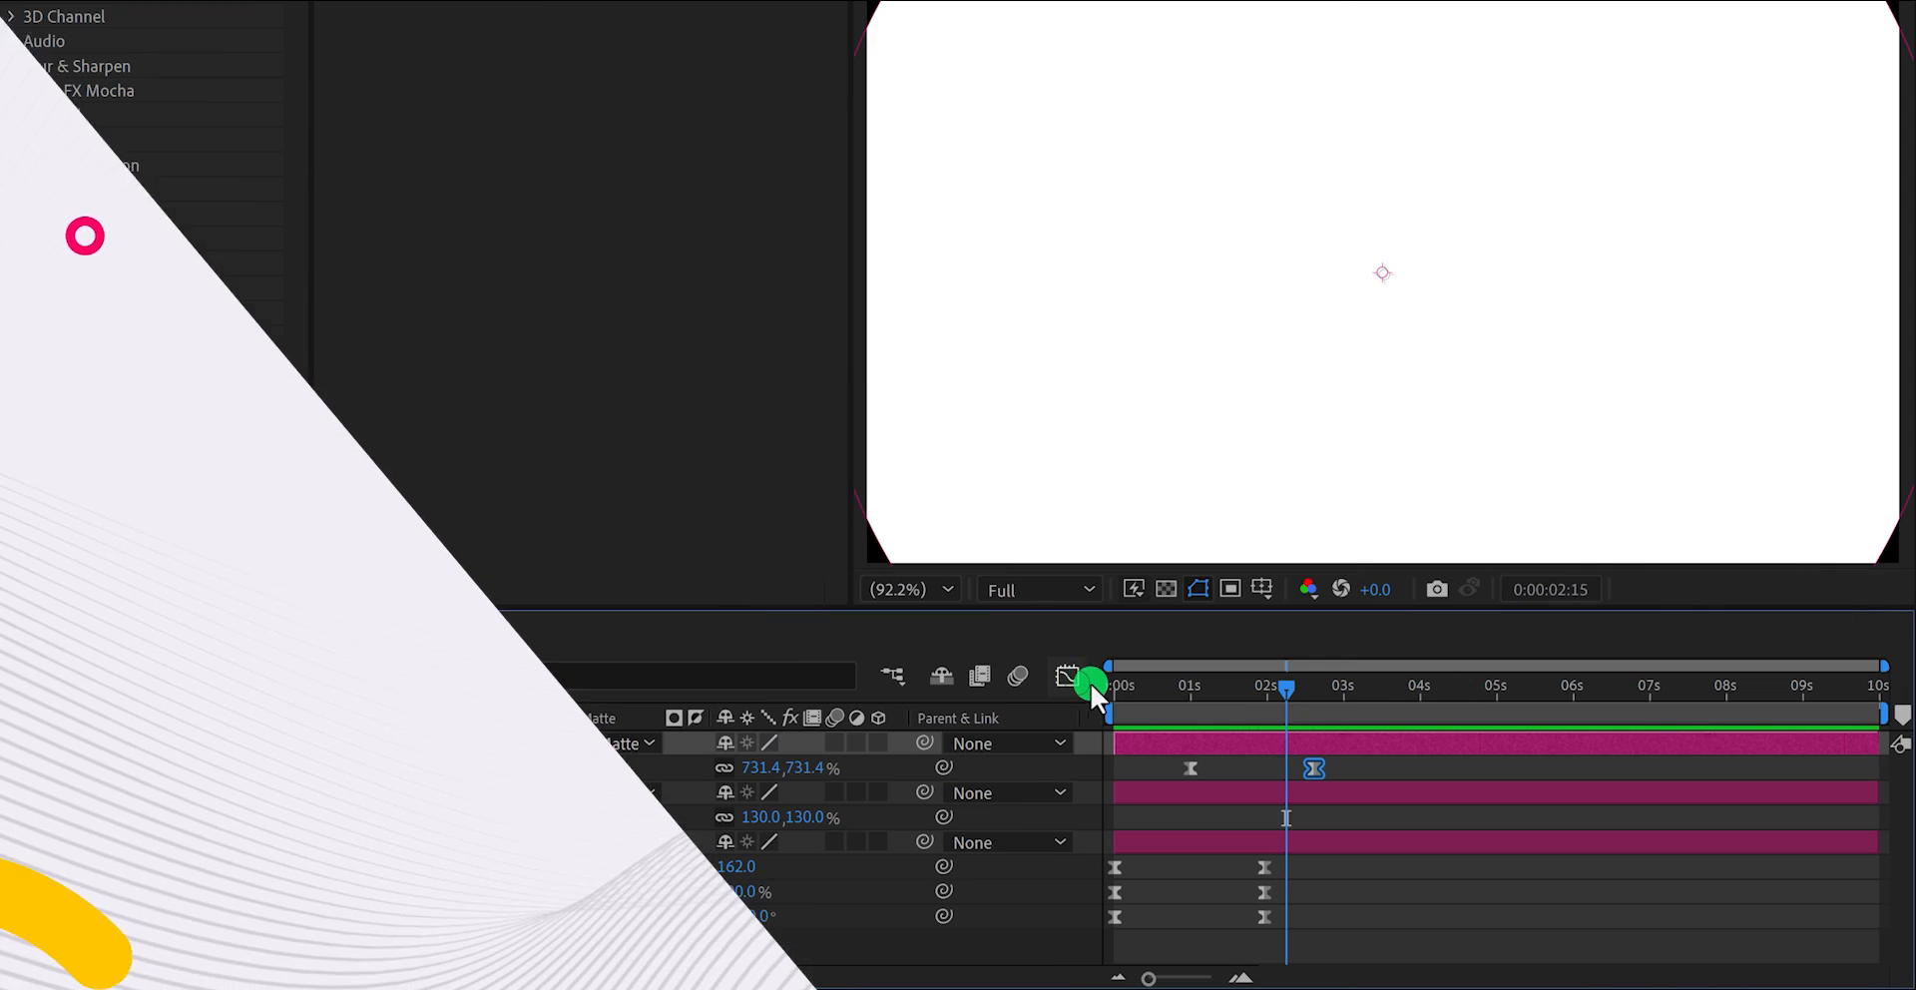
pyautogui.click(1239, 819)
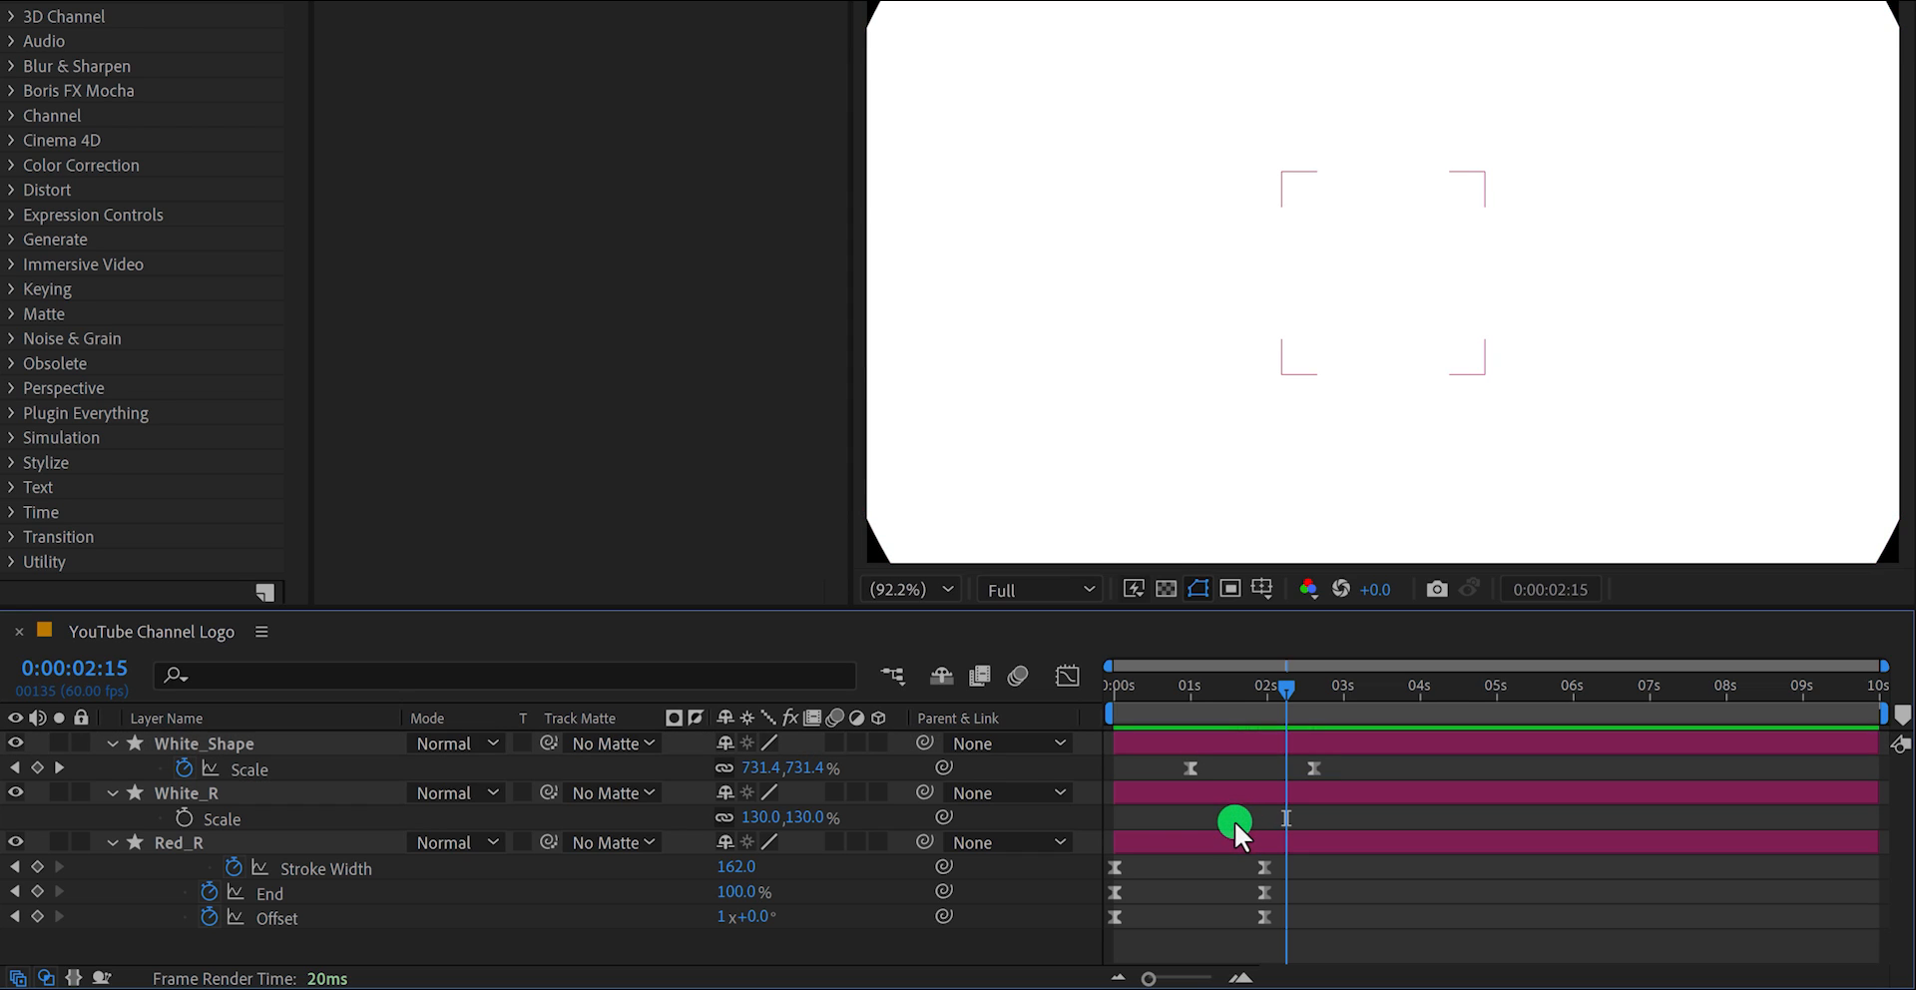
pyautogui.press('space')
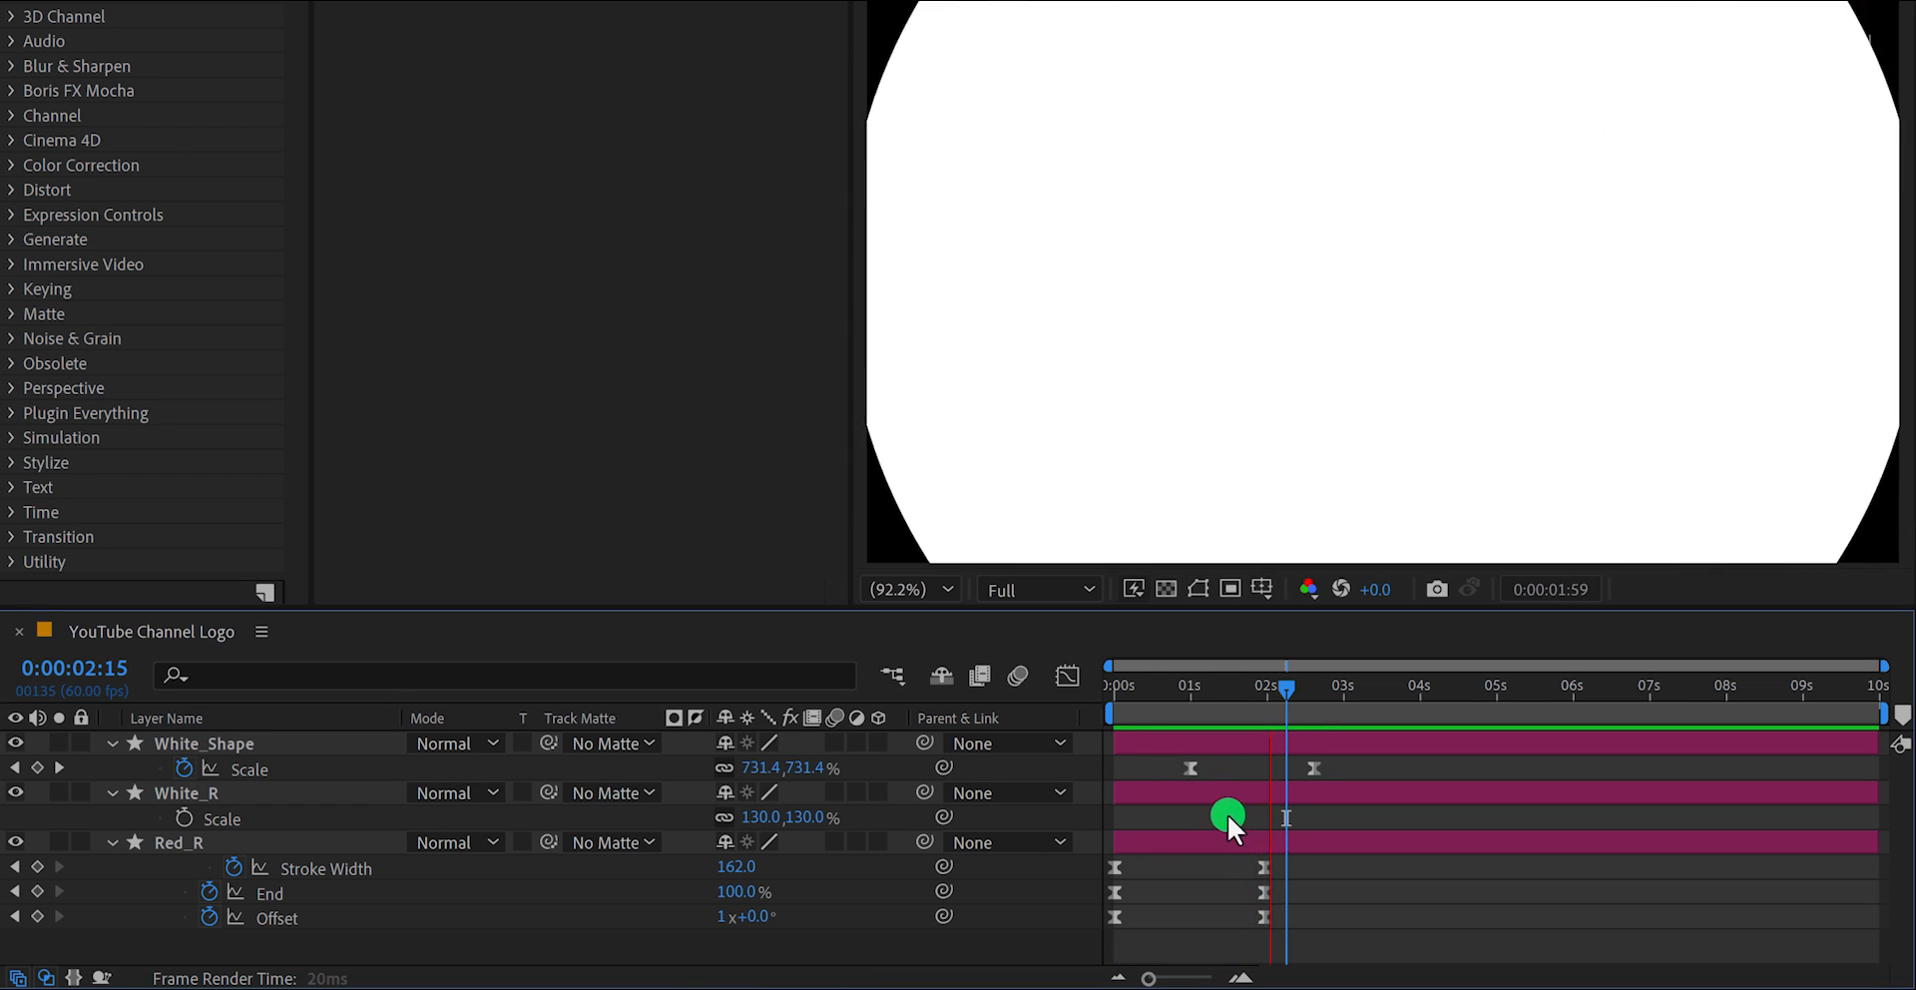
# Set Red_R's Offset keyframe at 0:00:00:00 to about -155° and play the animation
pyautogui.moveTo(1195, 687); pyautogui.dragTo(1100, 702)
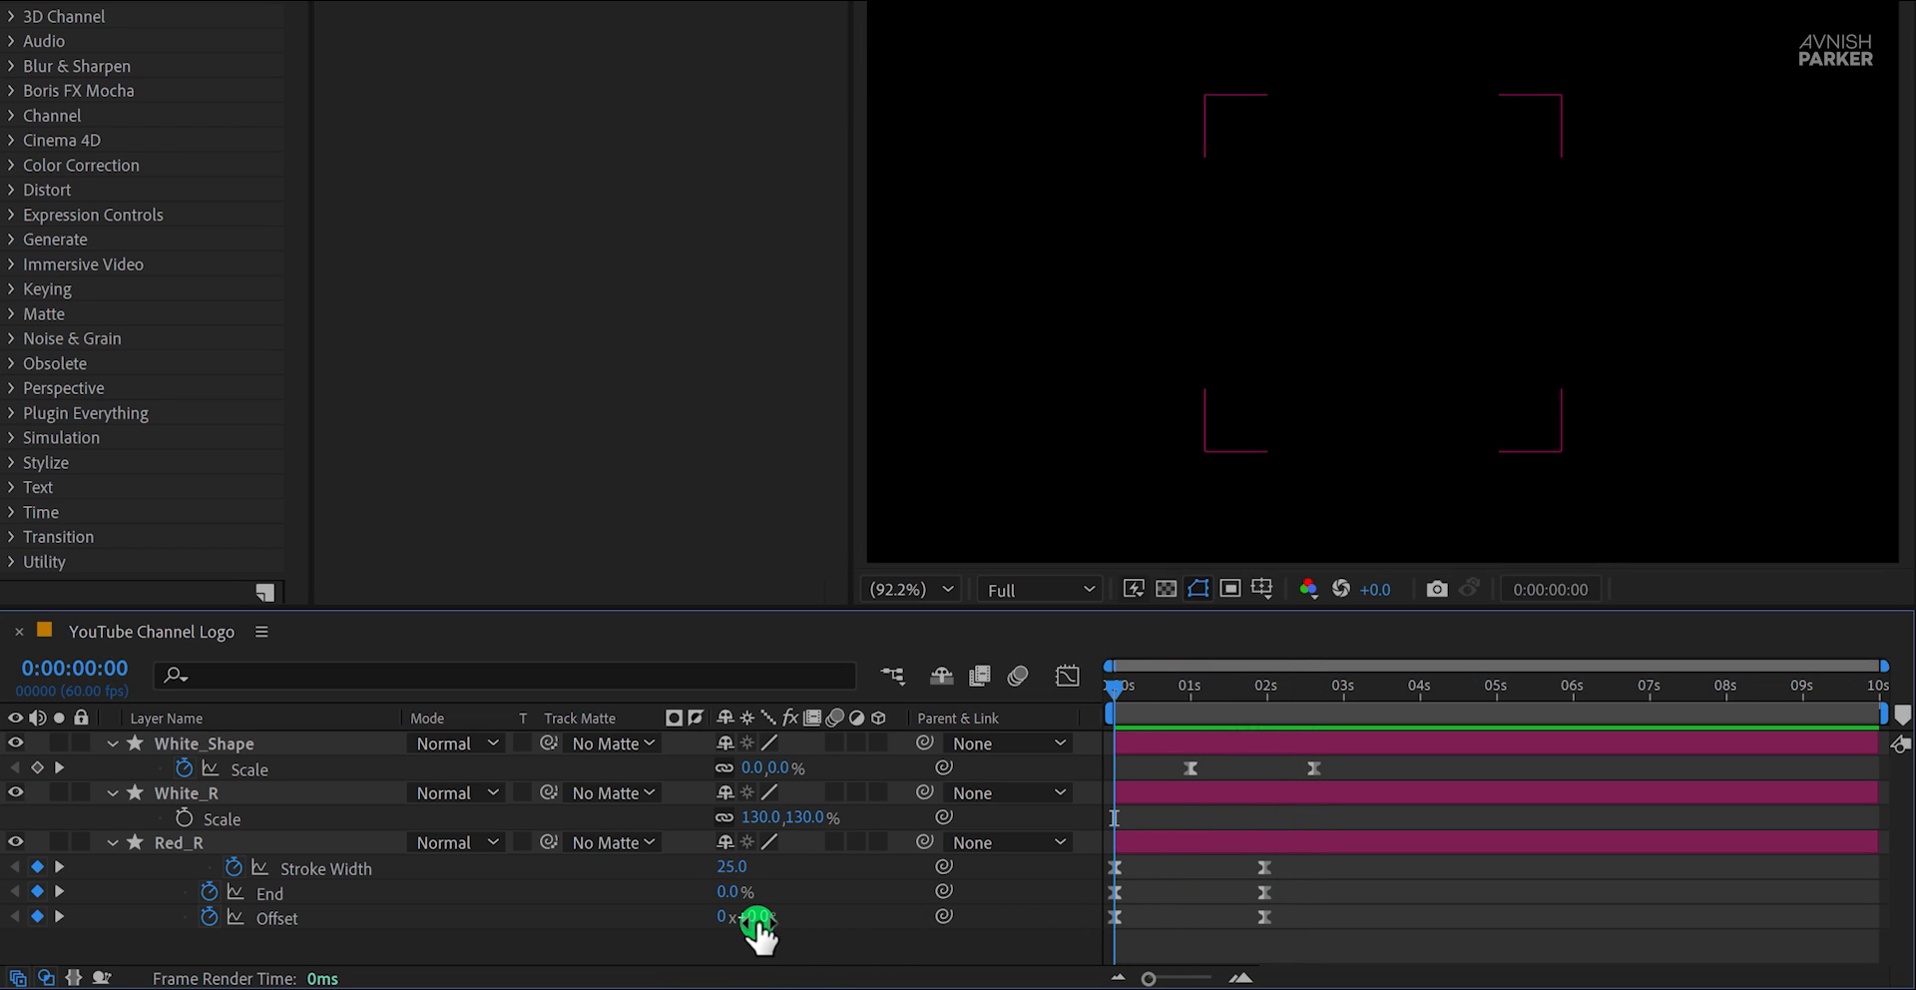
pyautogui.moveTo(759, 927); pyautogui.dragTo(691, 925)
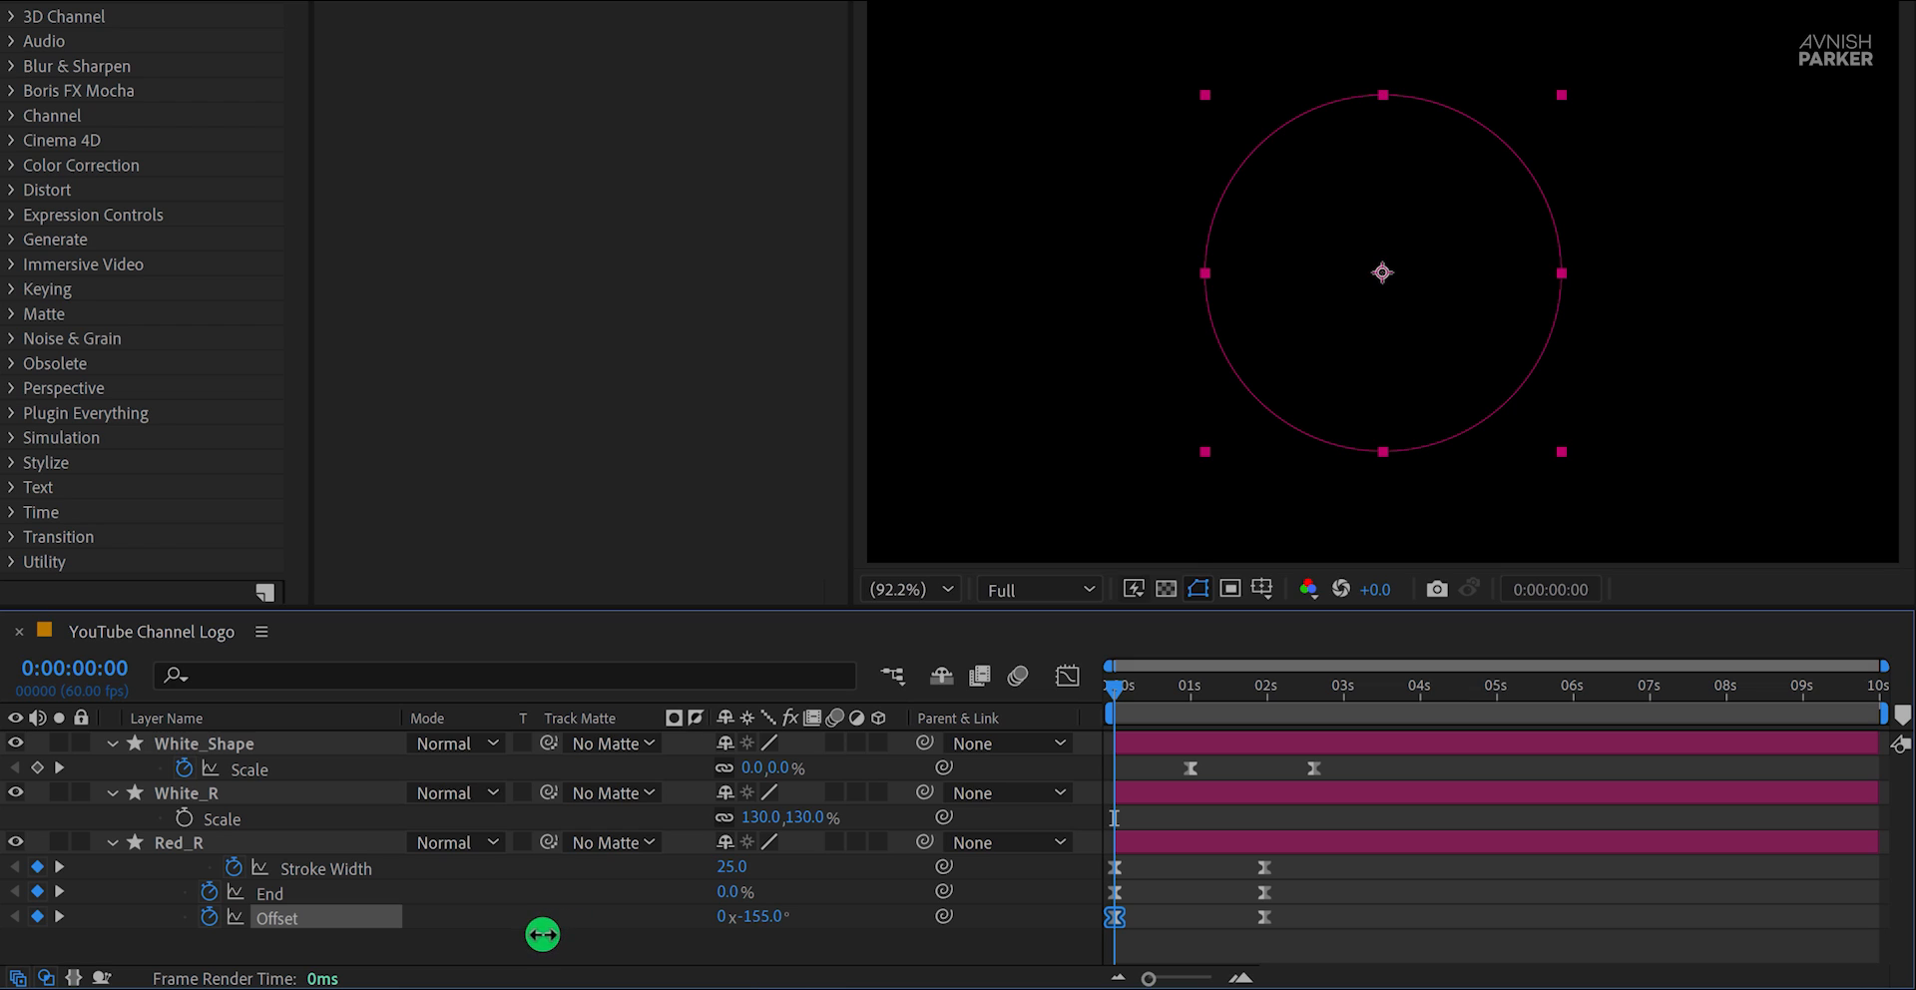
pyautogui.press('space')
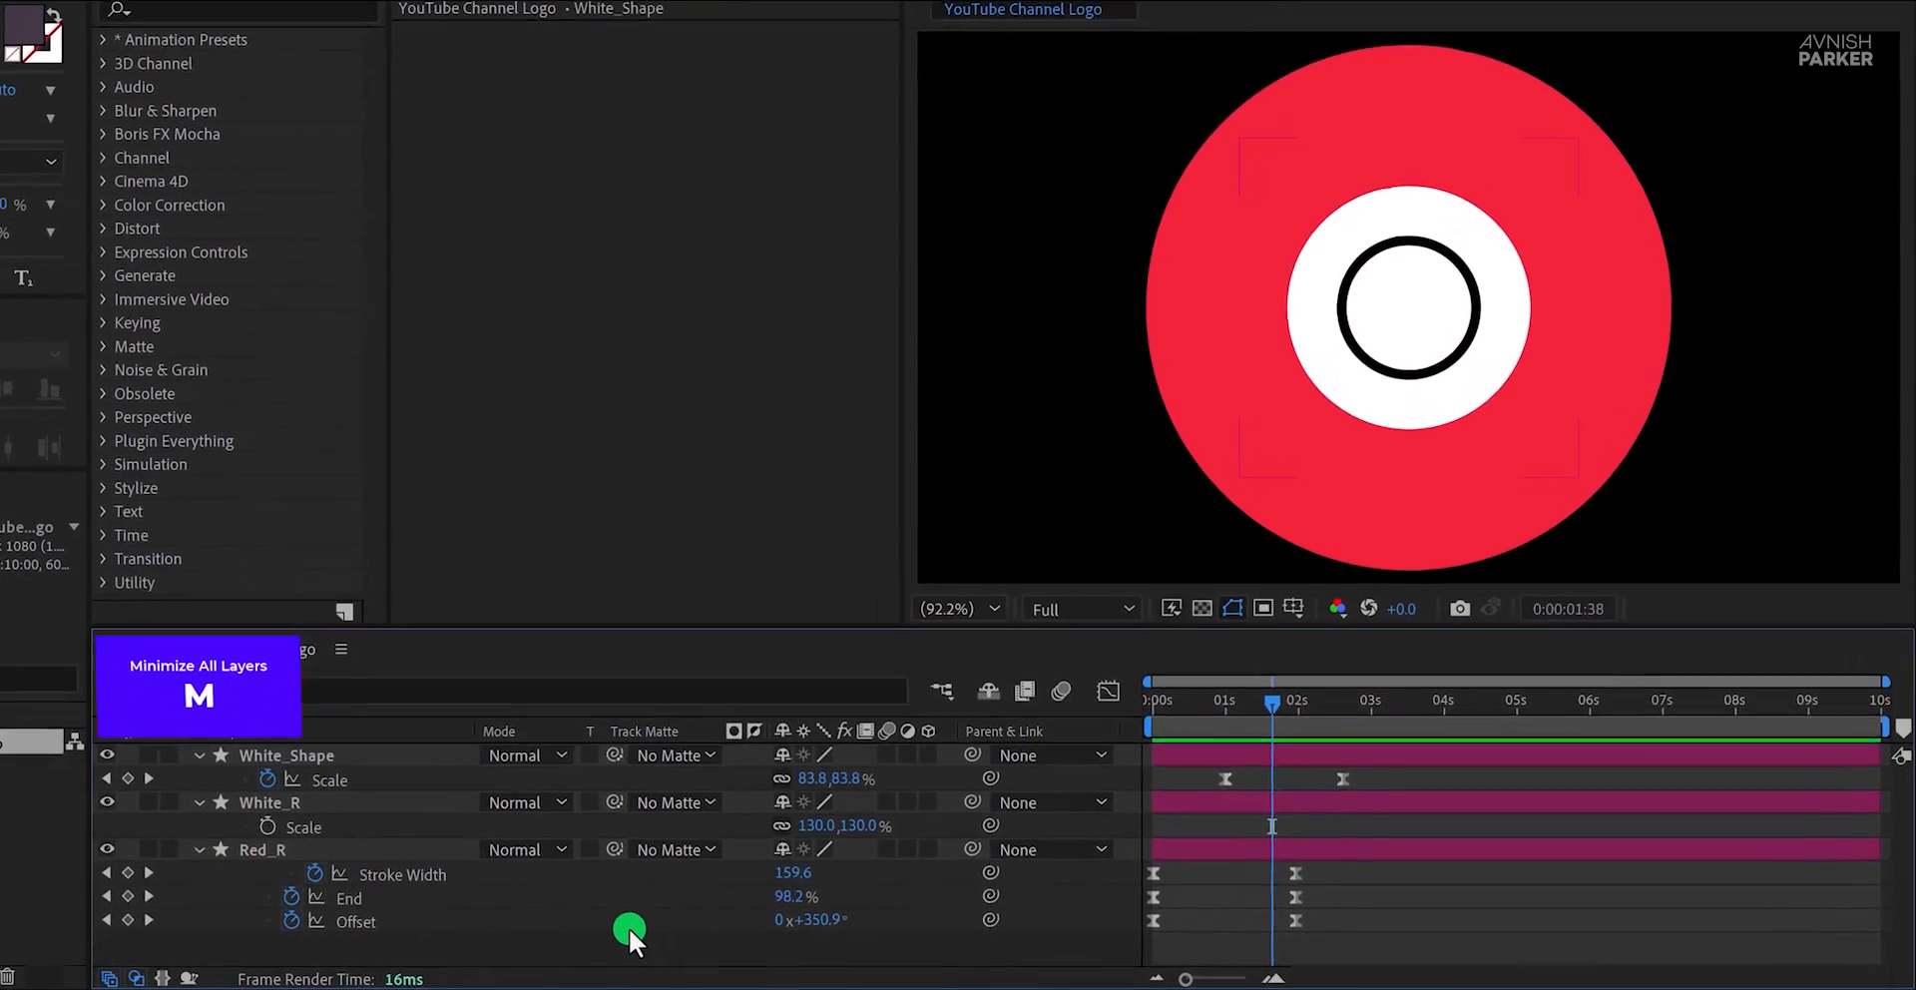
# Collapse all layers and add the Youtube_logo.png image to the composition above White_Shape
pyautogui.press('m')
pyautogui.moveTo(404, 978); pyautogui.dragTo(231, 870)
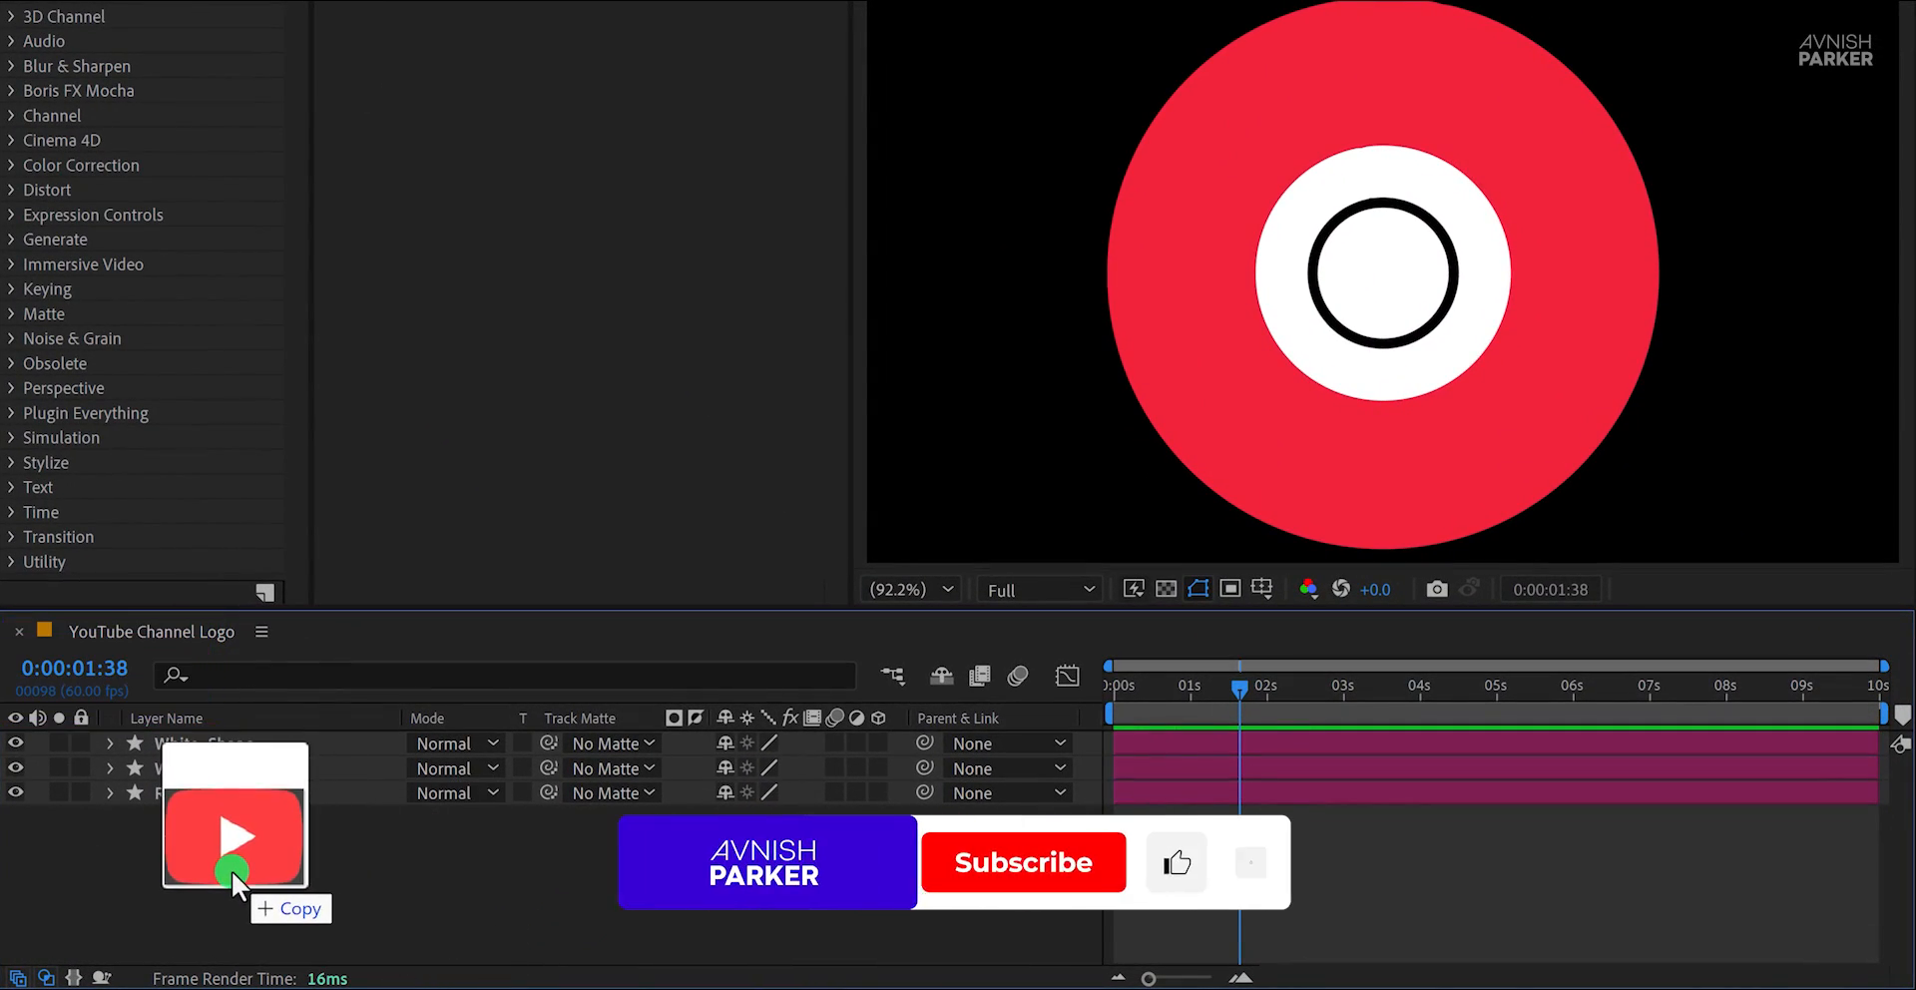
# Pre-compose the Youtube_logo.png layer as "Logo Comp", moving all attributes into the new composition
pyautogui.rightClick(309, 740)
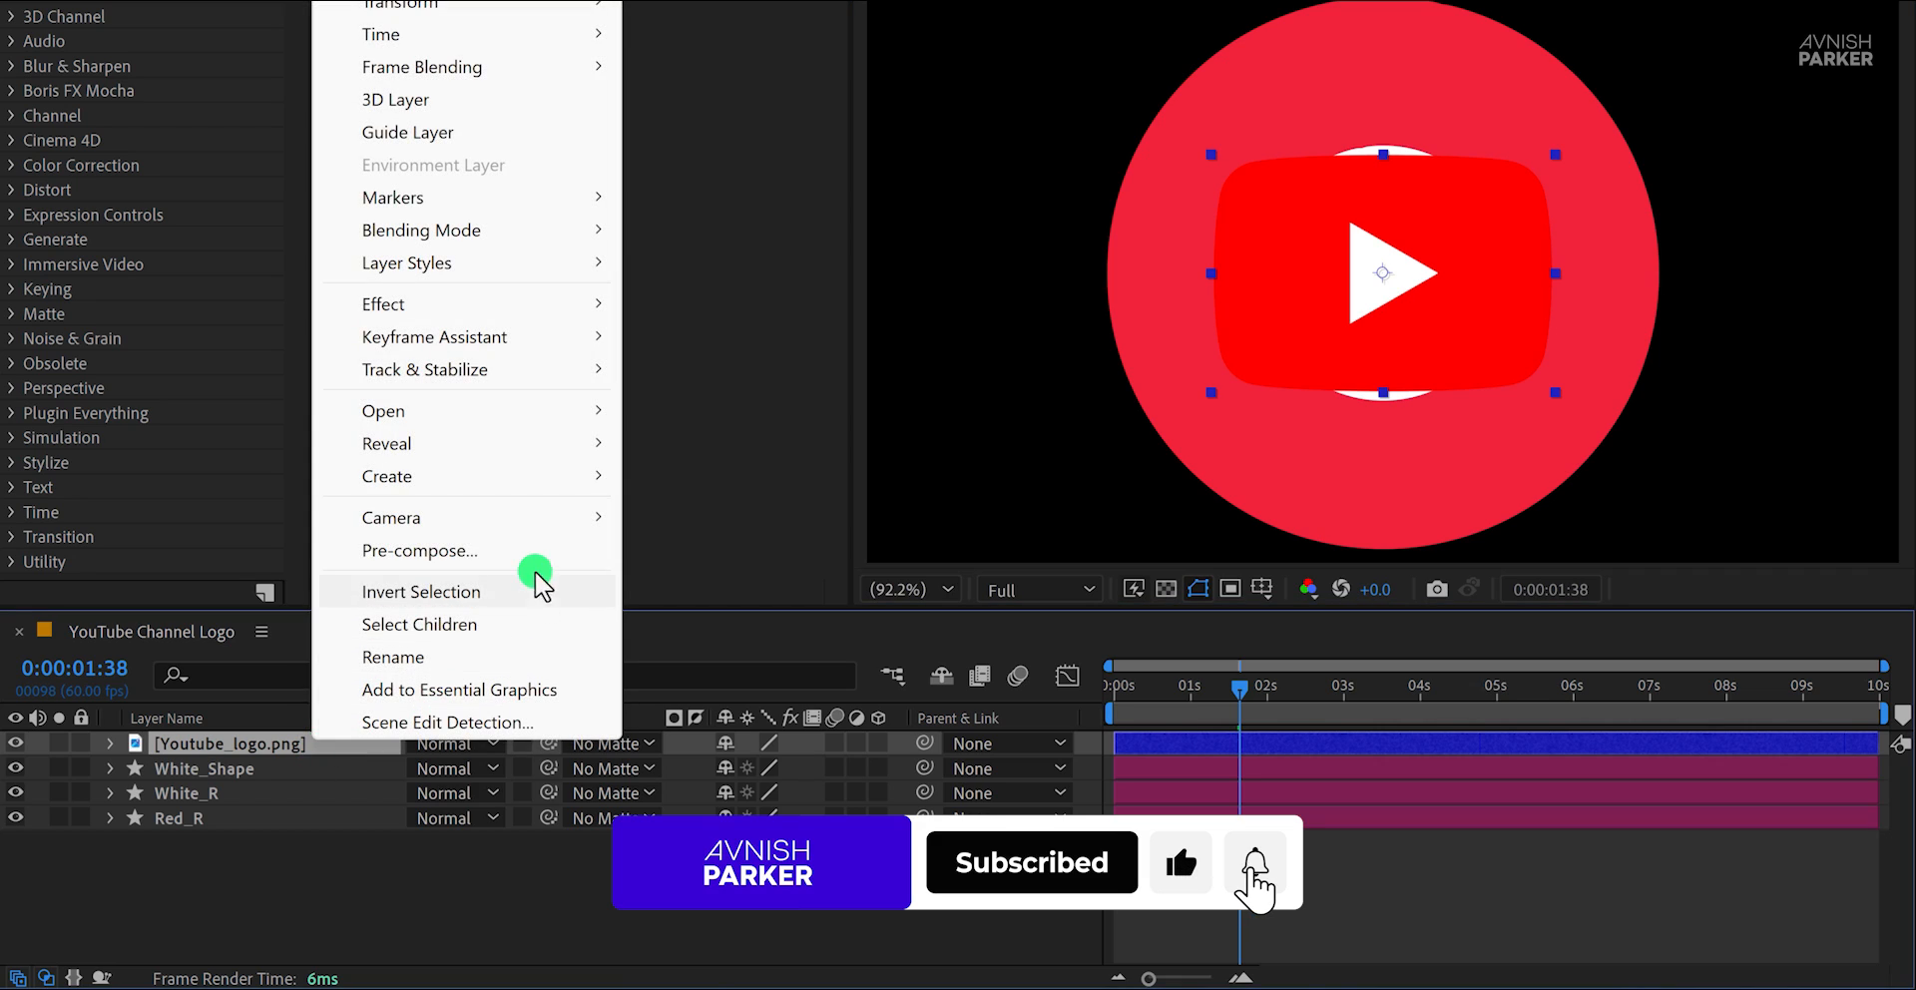
pyautogui.click(526, 552)
pyautogui.write('L')
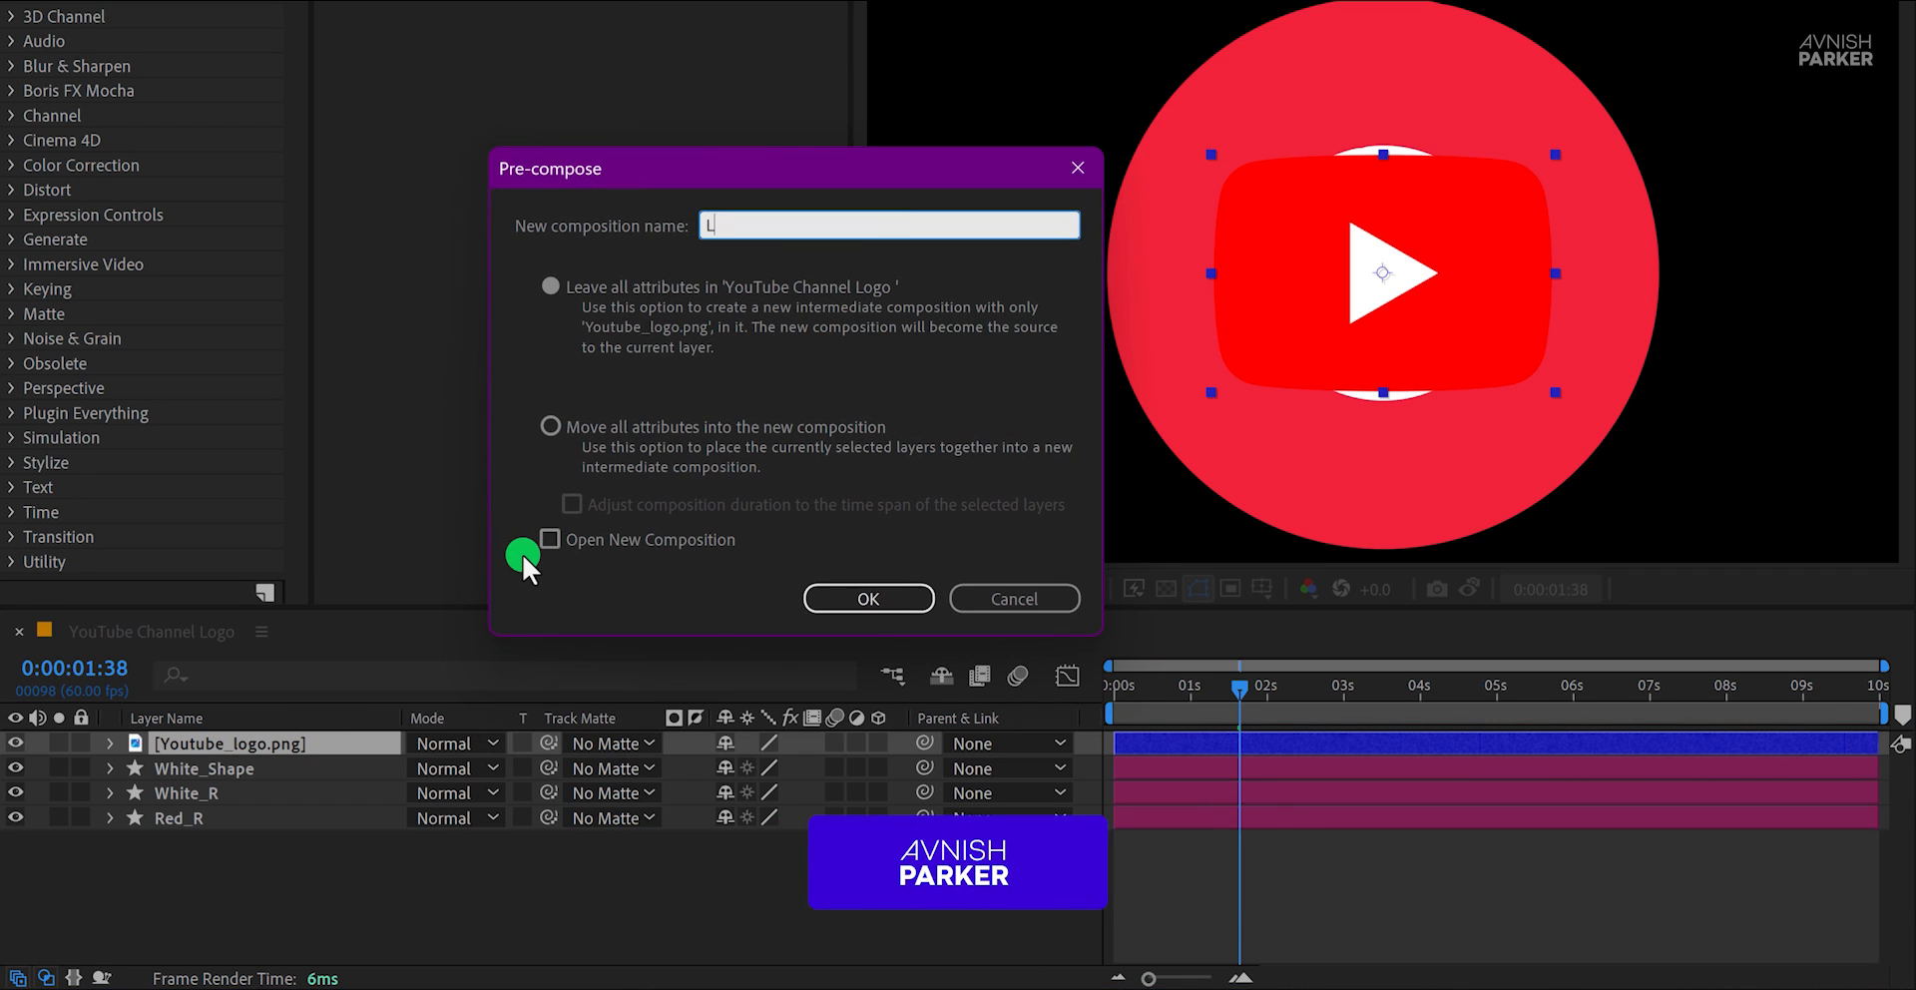
pyautogui.write('ogo Comp')
pyautogui.click(552, 427)
pyautogui.click(820, 600)
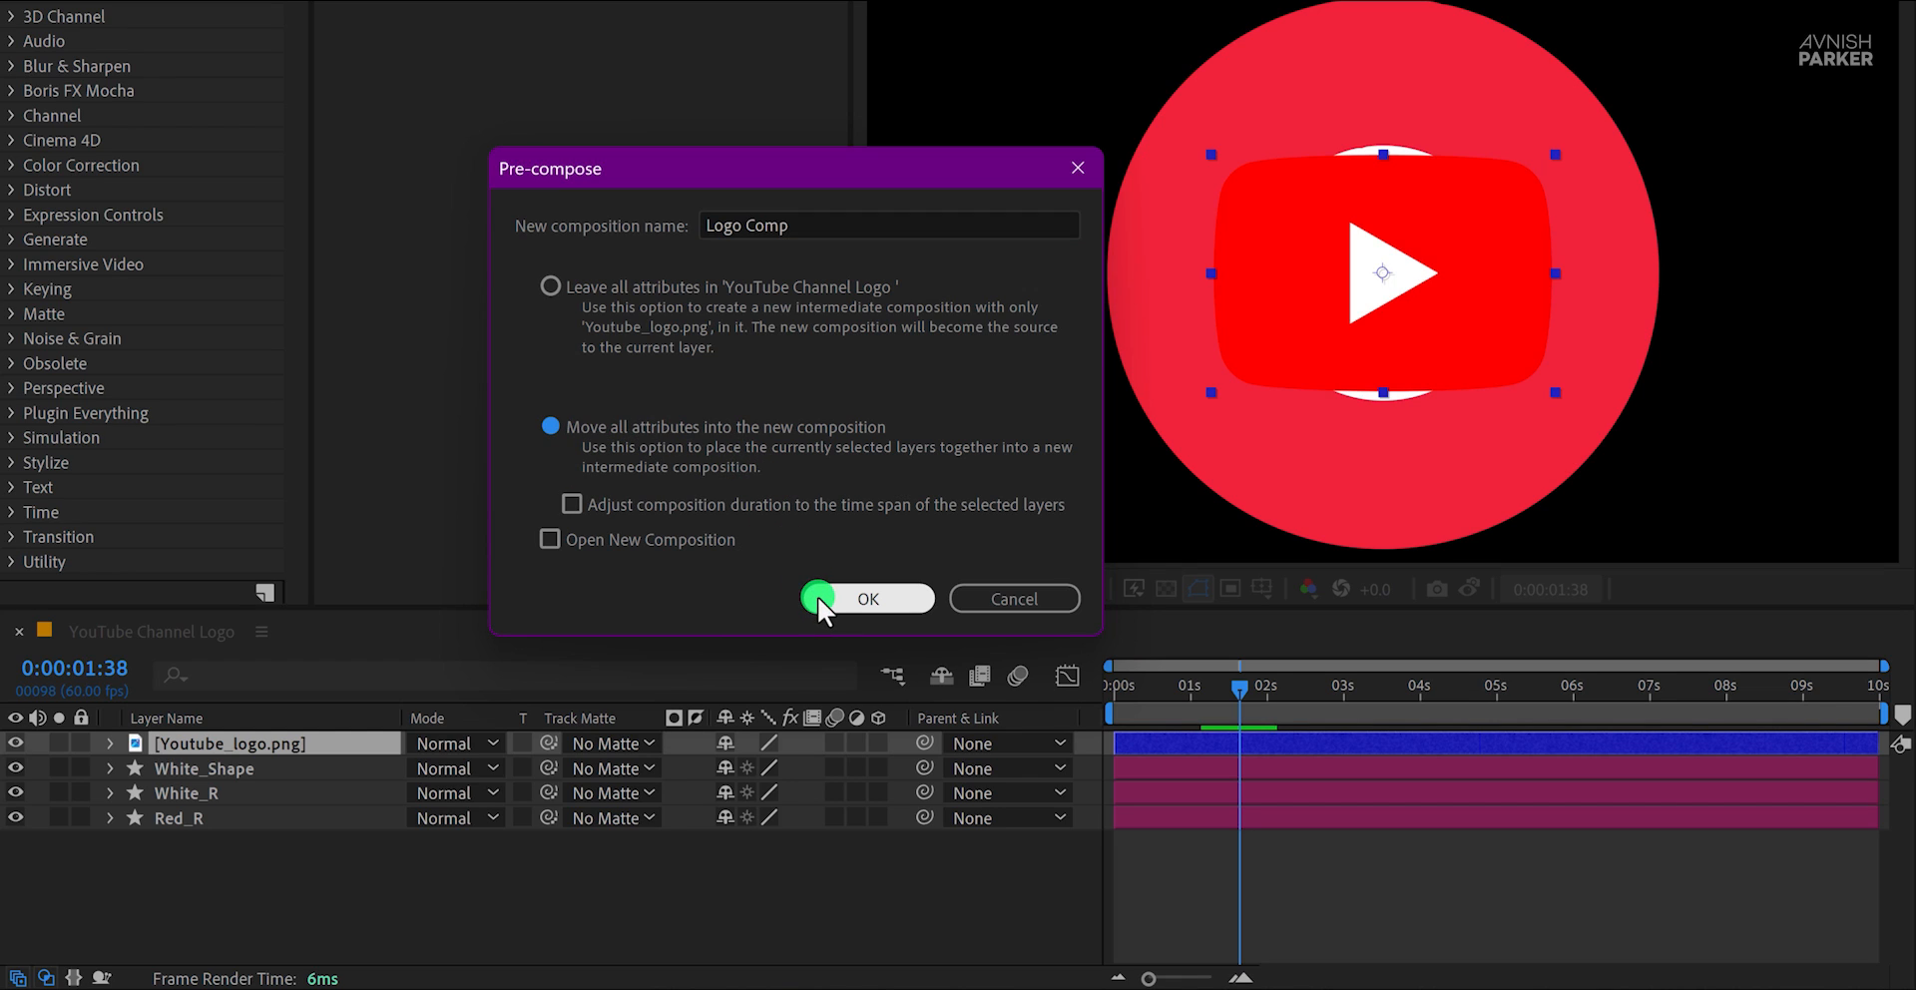
# At 0:00:01:54, scale Logo Comp down to 29% and add a Scale keyframe
pyautogui.click(1233, 686)
pyautogui.moveTo(1233, 686); pyautogui.dragTo(1254, 696)
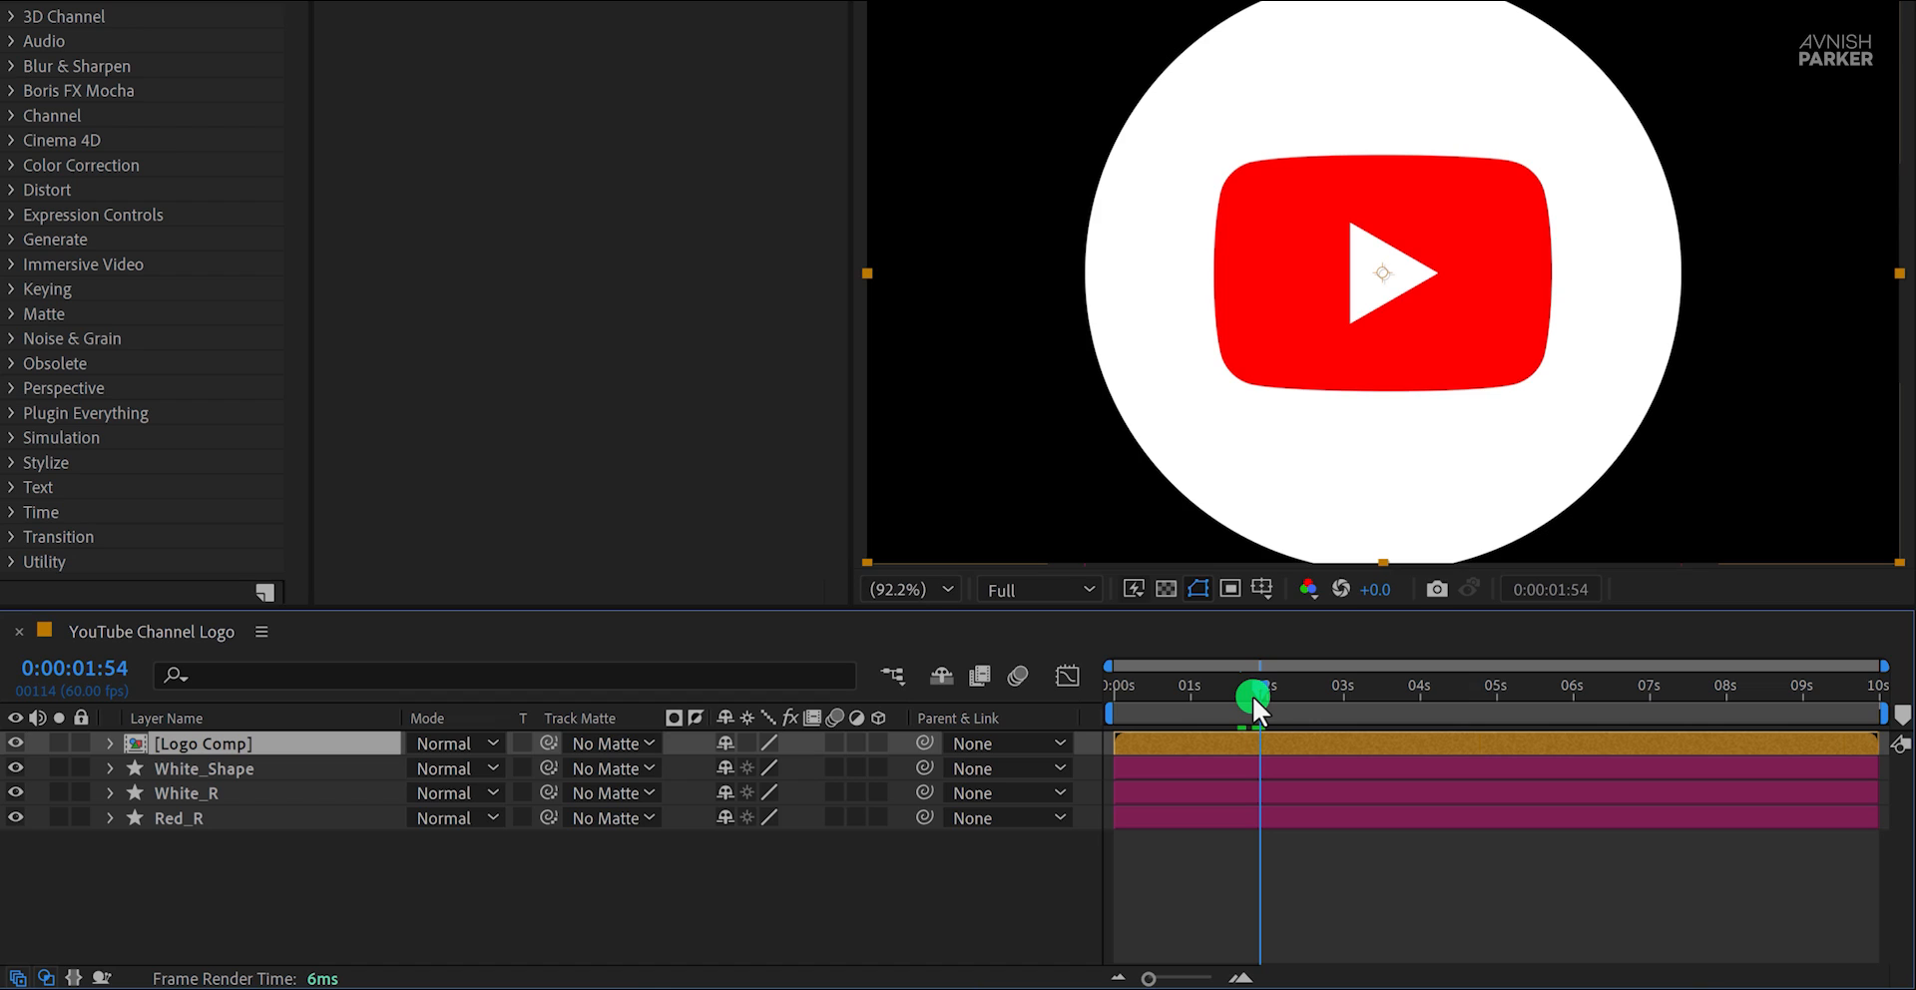
pyautogui.press('s')
pyautogui.moveTo(820, 778); pyautogui.dragTo(733, 789)
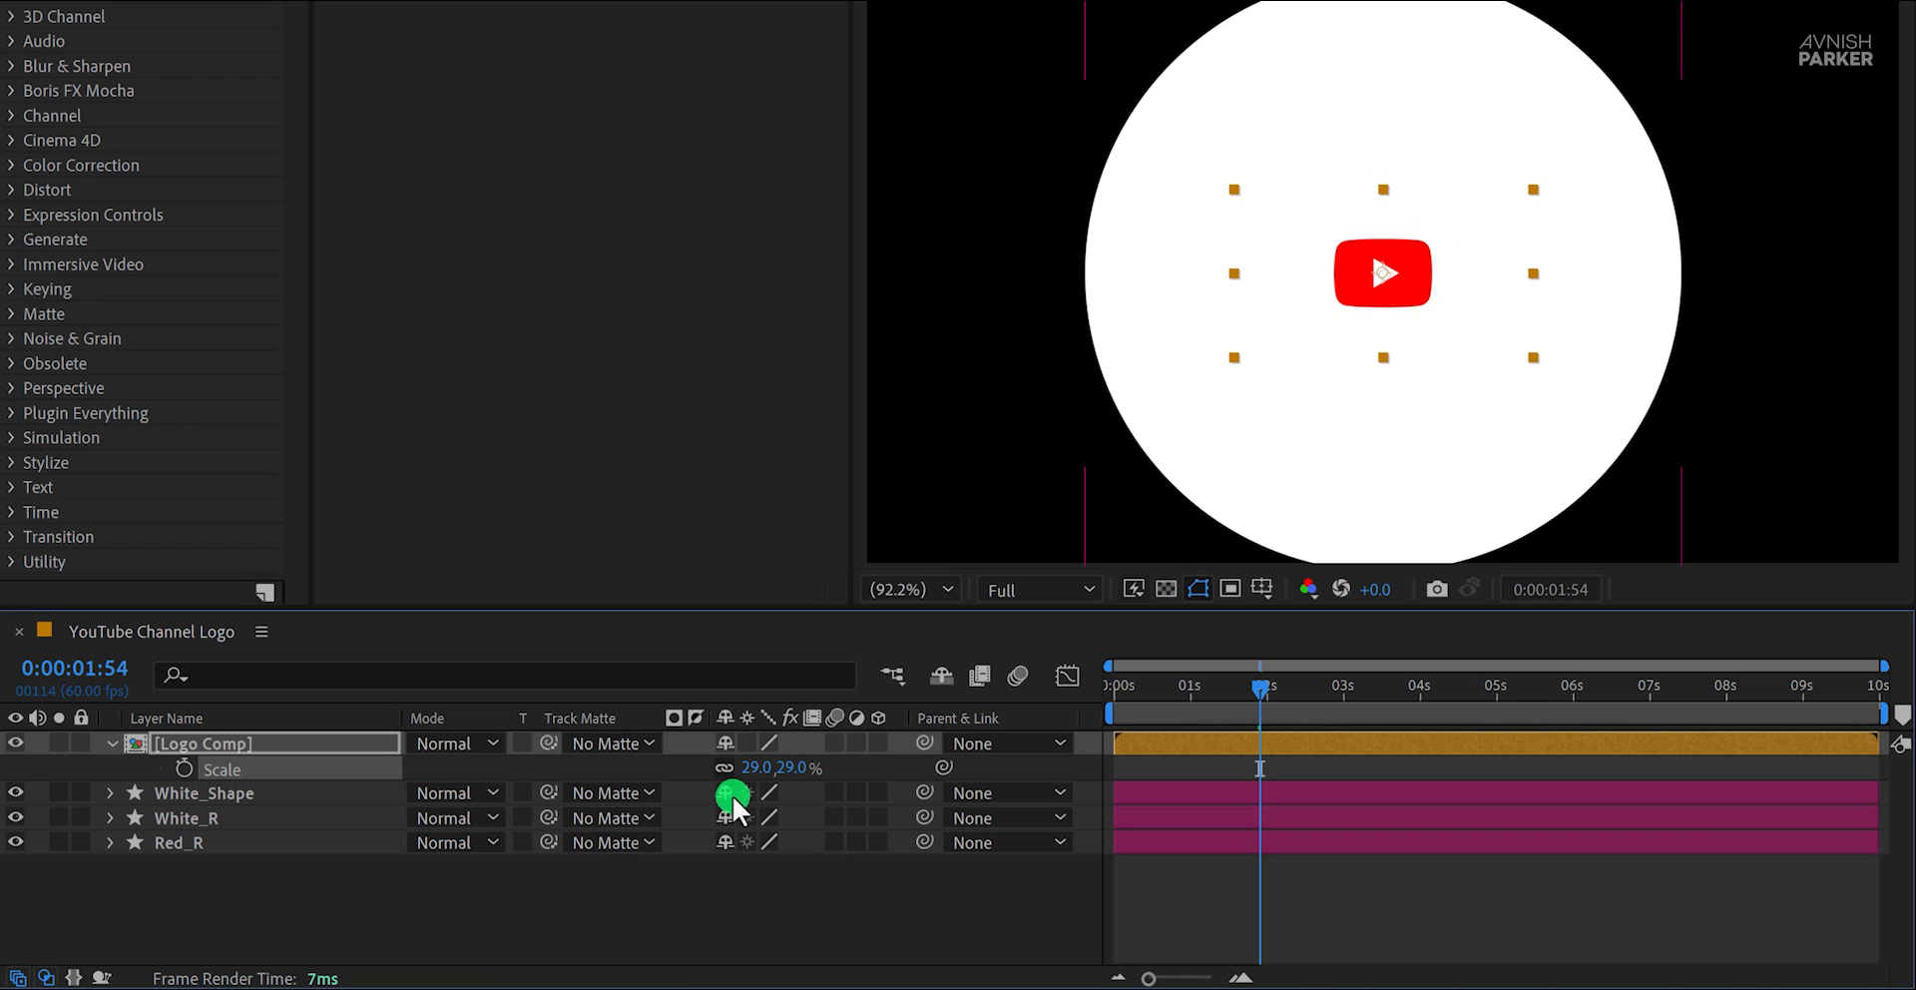
pyautogui.click(189, 769)
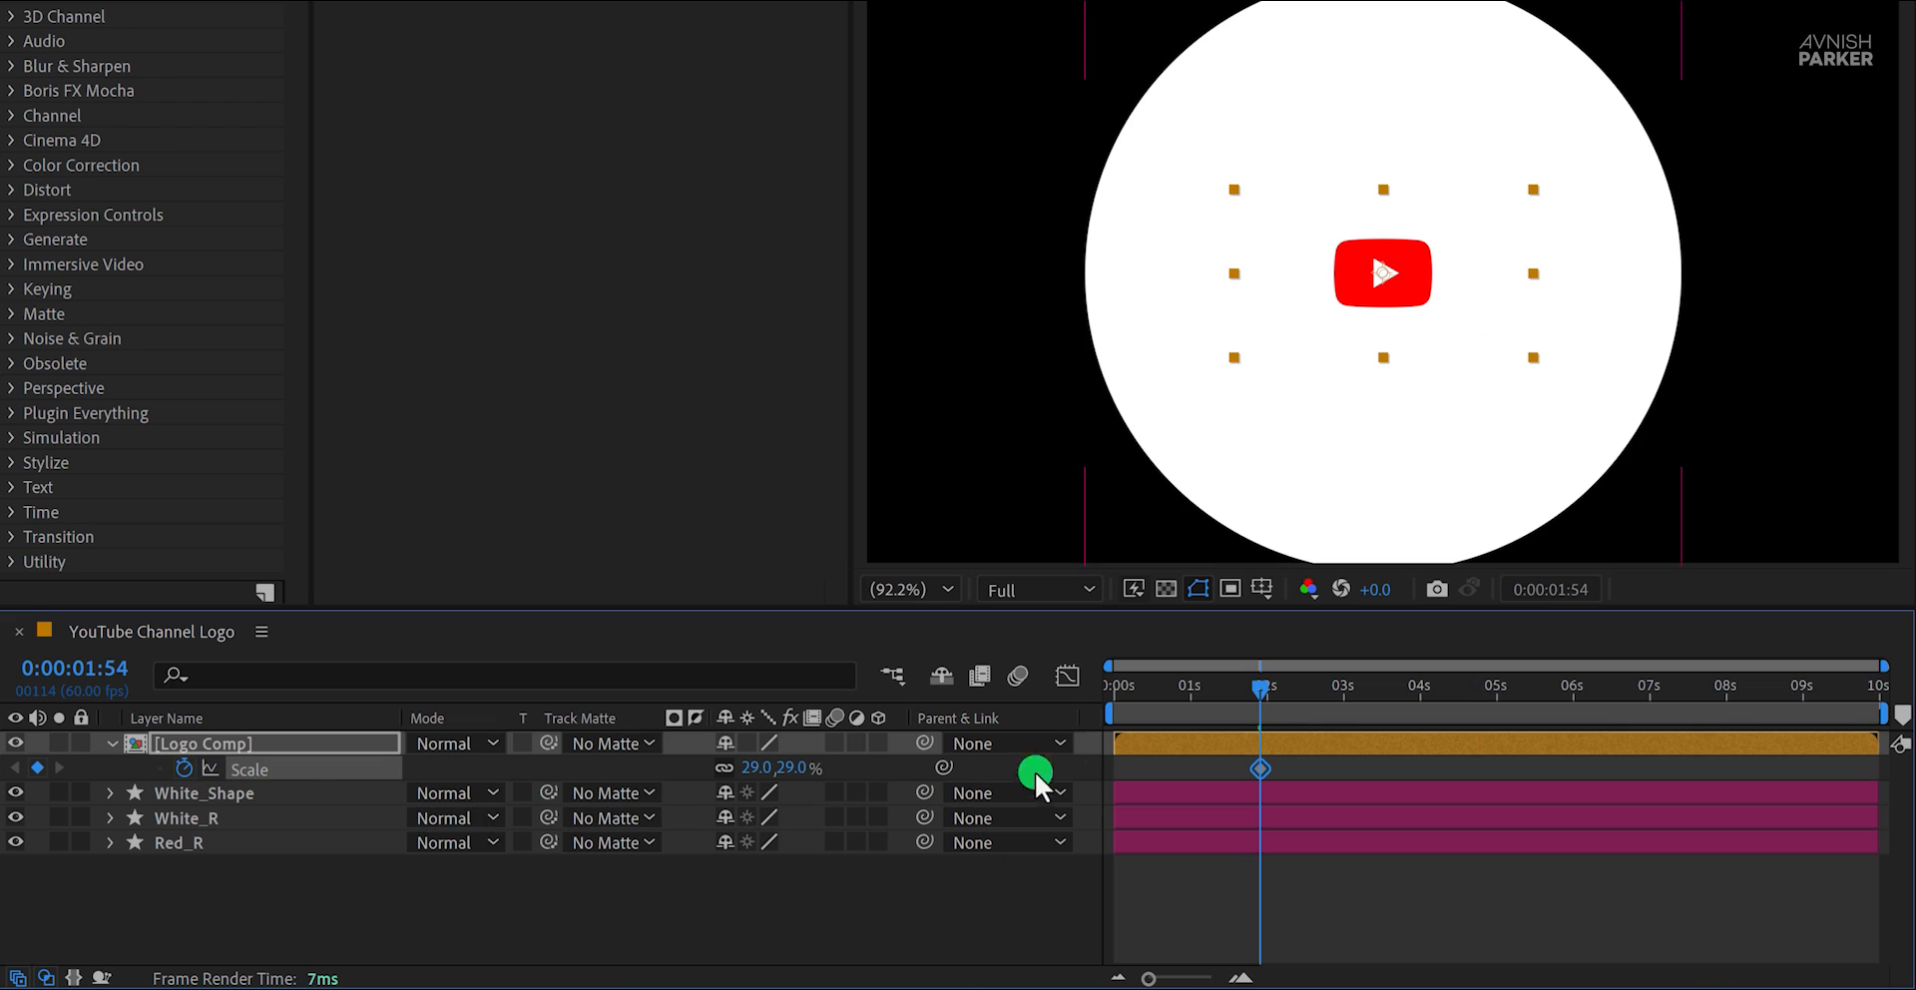
# At 0:00:00:58, set Logo Comp's Scale to 0% and play the animation
pyautogui.moveTo(1261, 701); pyautogui.dragTo(1187, 696)
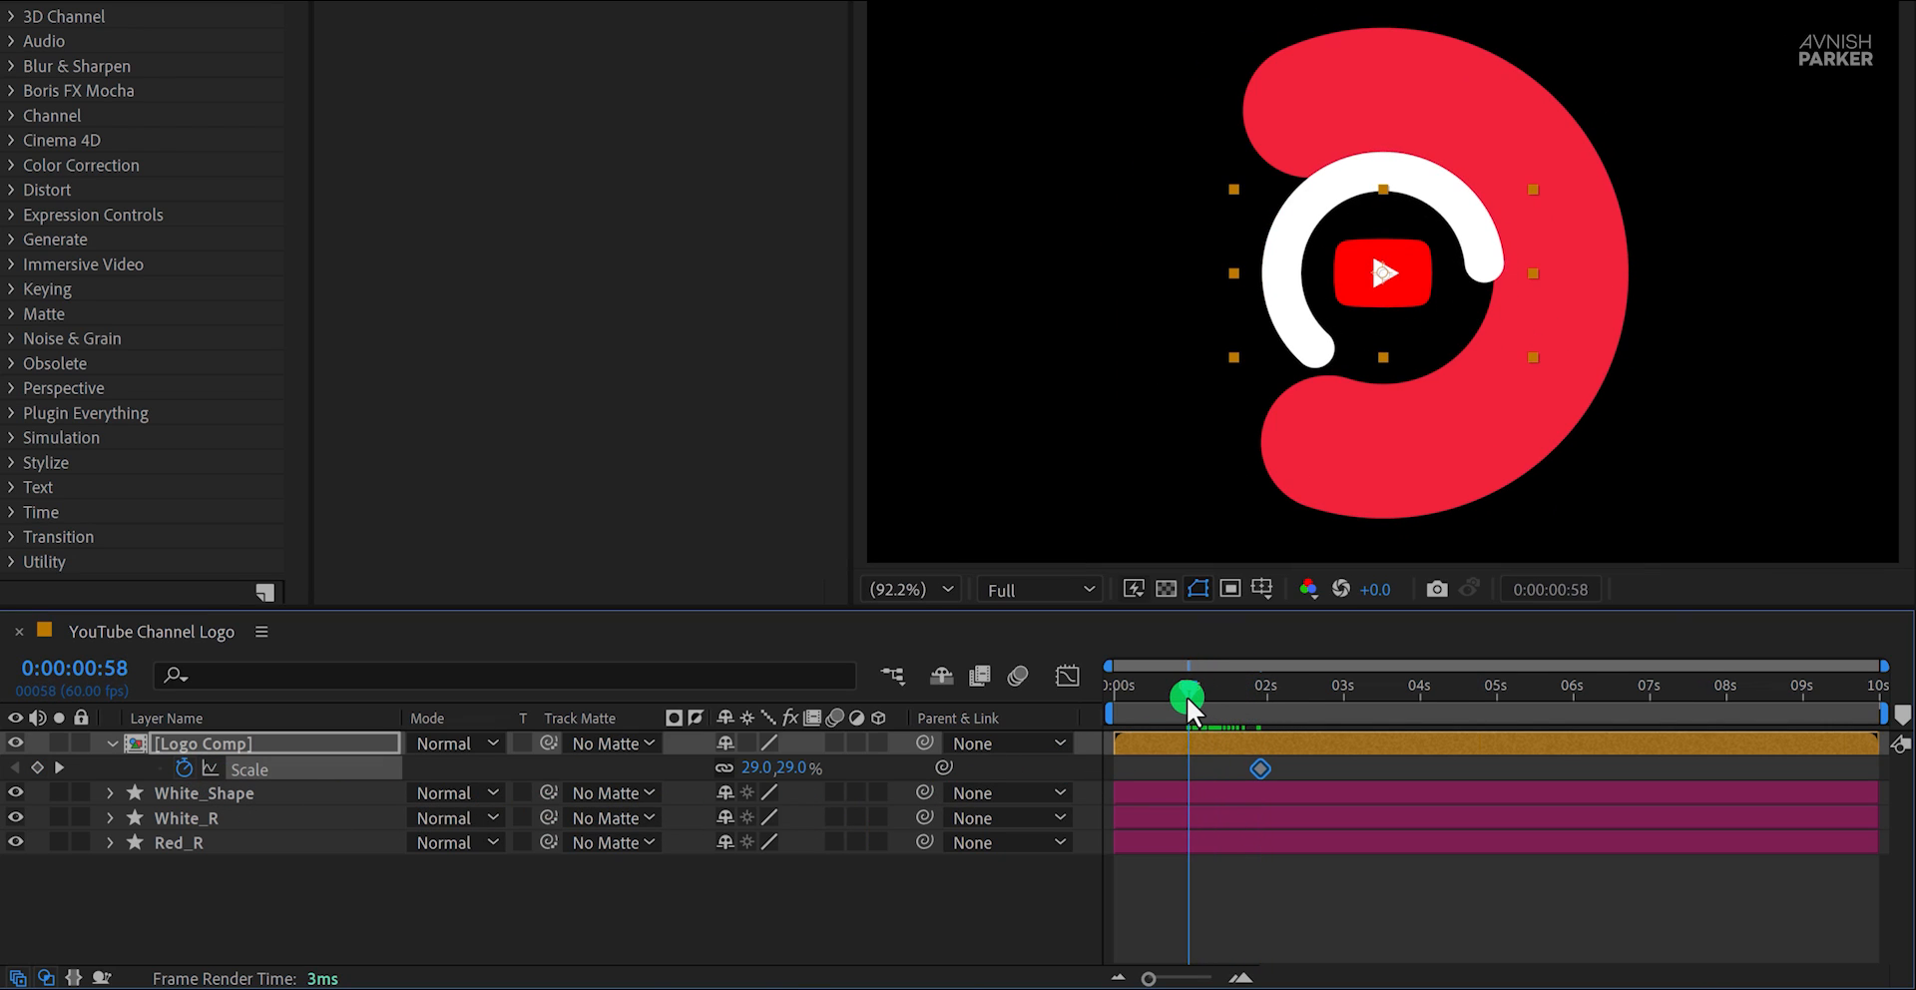
pyautogui.click(798, 776)
pyautogui.write('0')
pyautogui.press('Return')
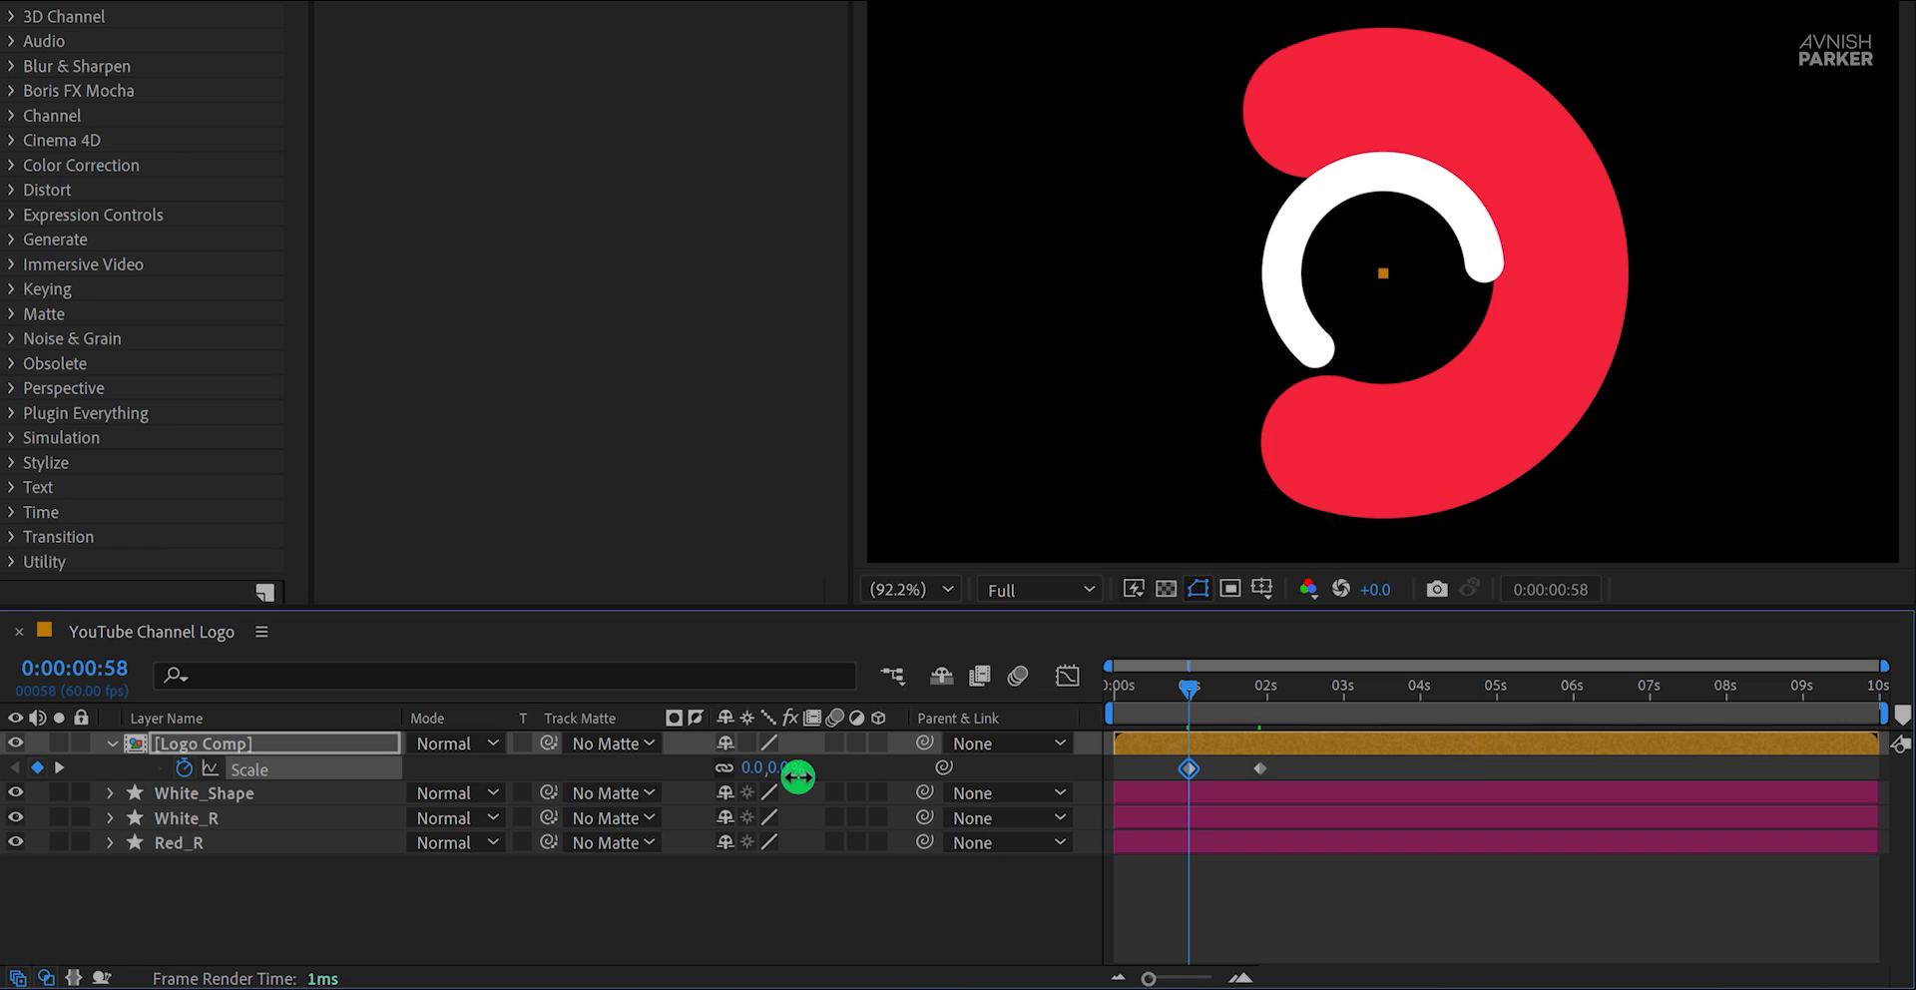
pyautogui.press('space')
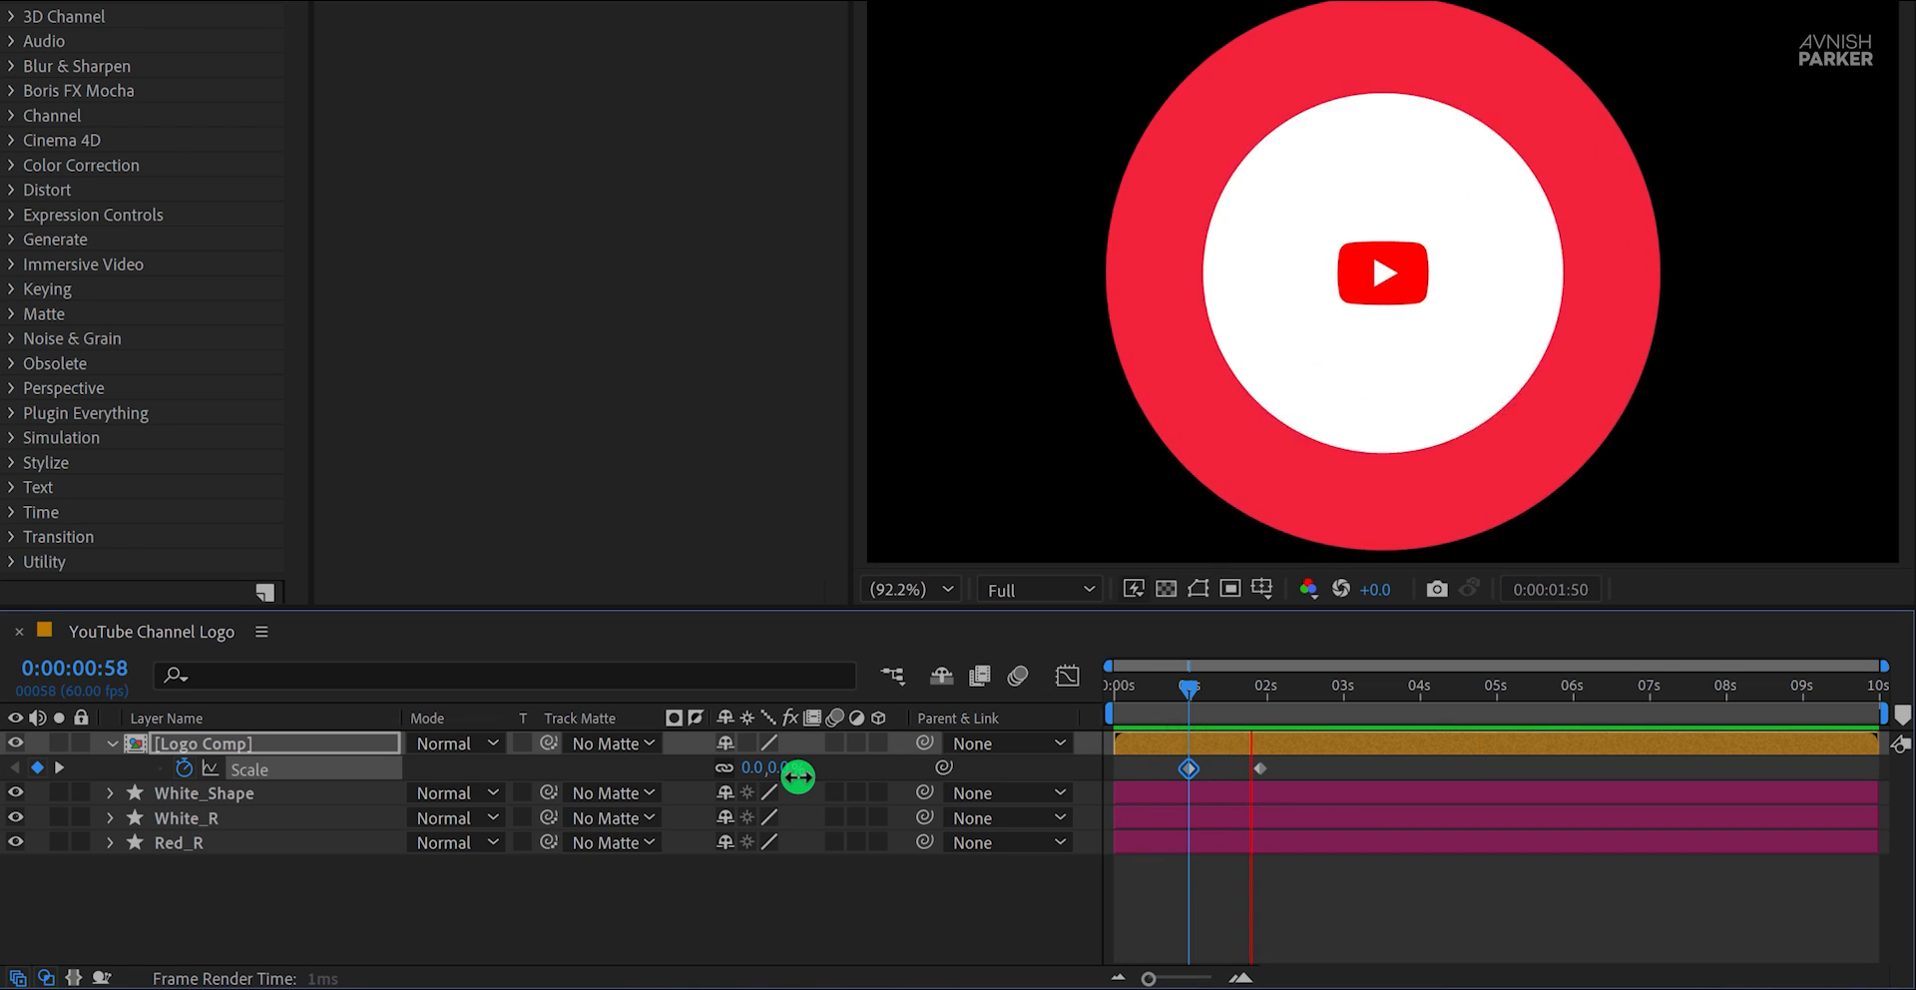
# Apply Easy Ease to both Logo Comp Scale keyframes, shape their speed graph into a sharp central peak, and preview the result
pyautogui.moveTo(1193, 692); pyautogui.dragTo(1233, 701)
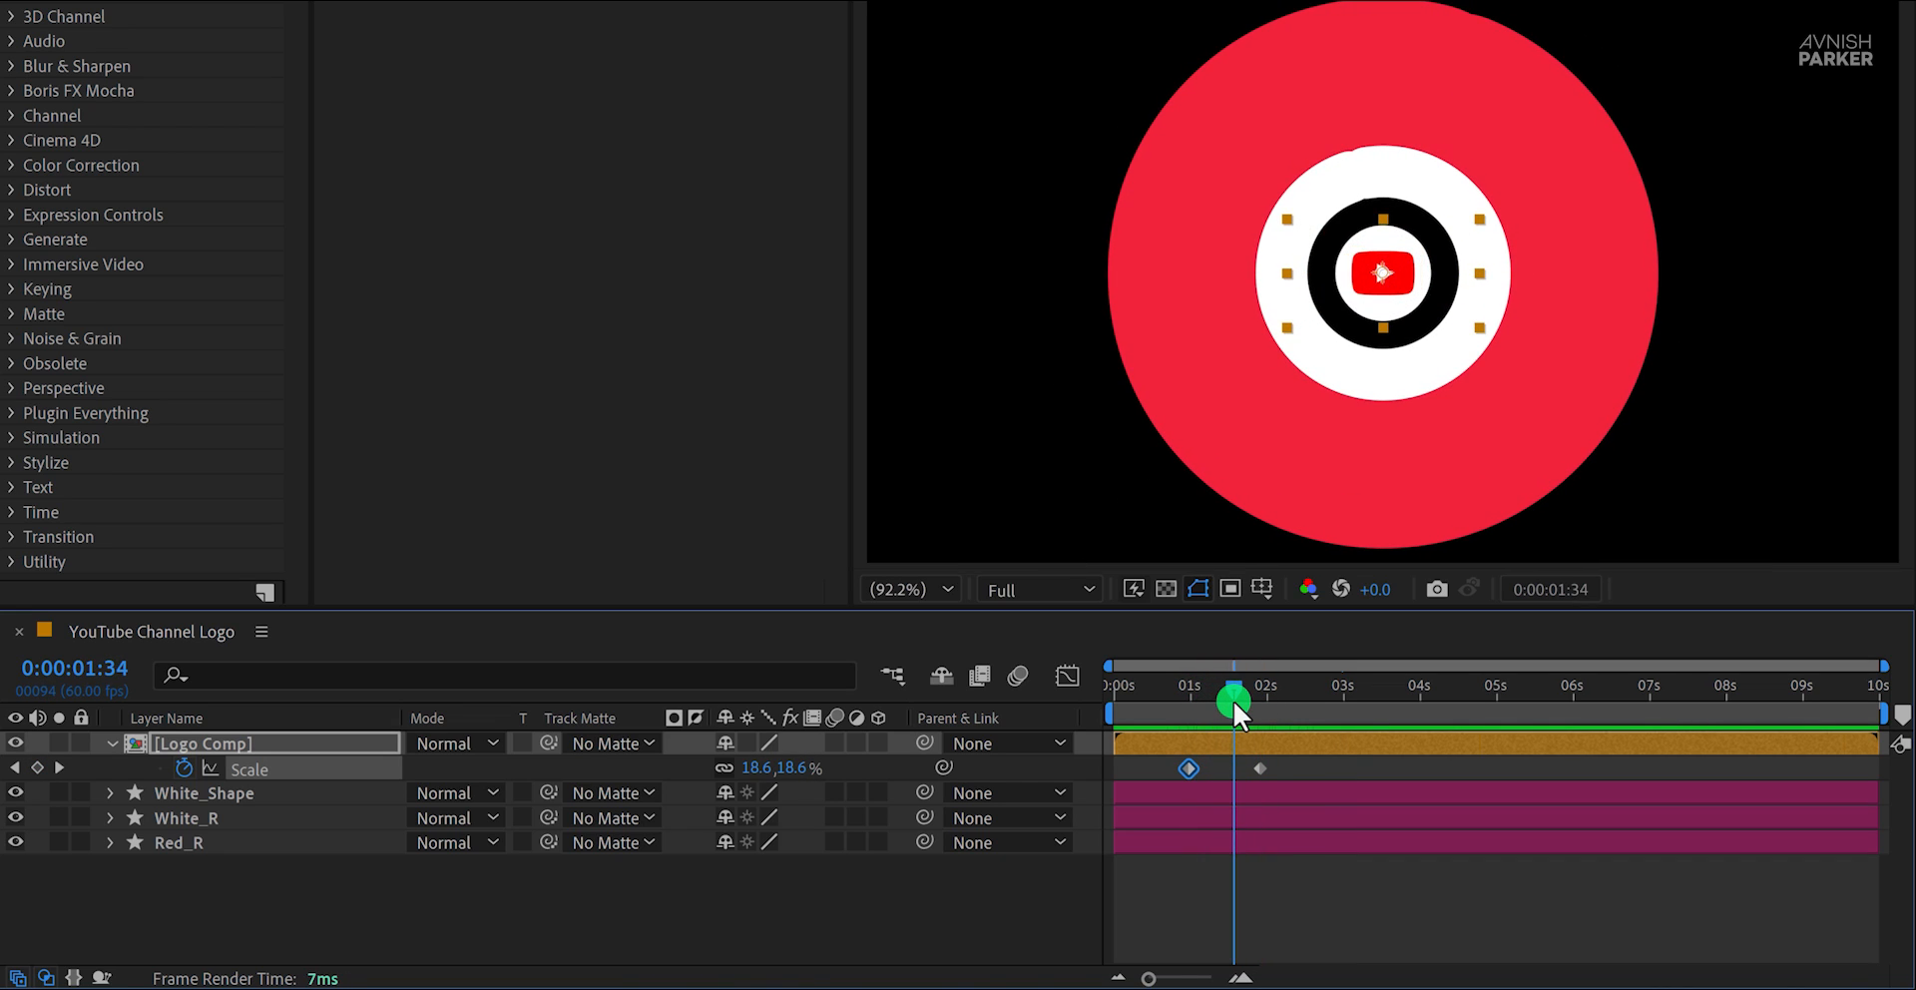
pyautogui.moveTo(1224, 781); pyautogui.dragTo(1160, 784)
pyautogui.press('F9')
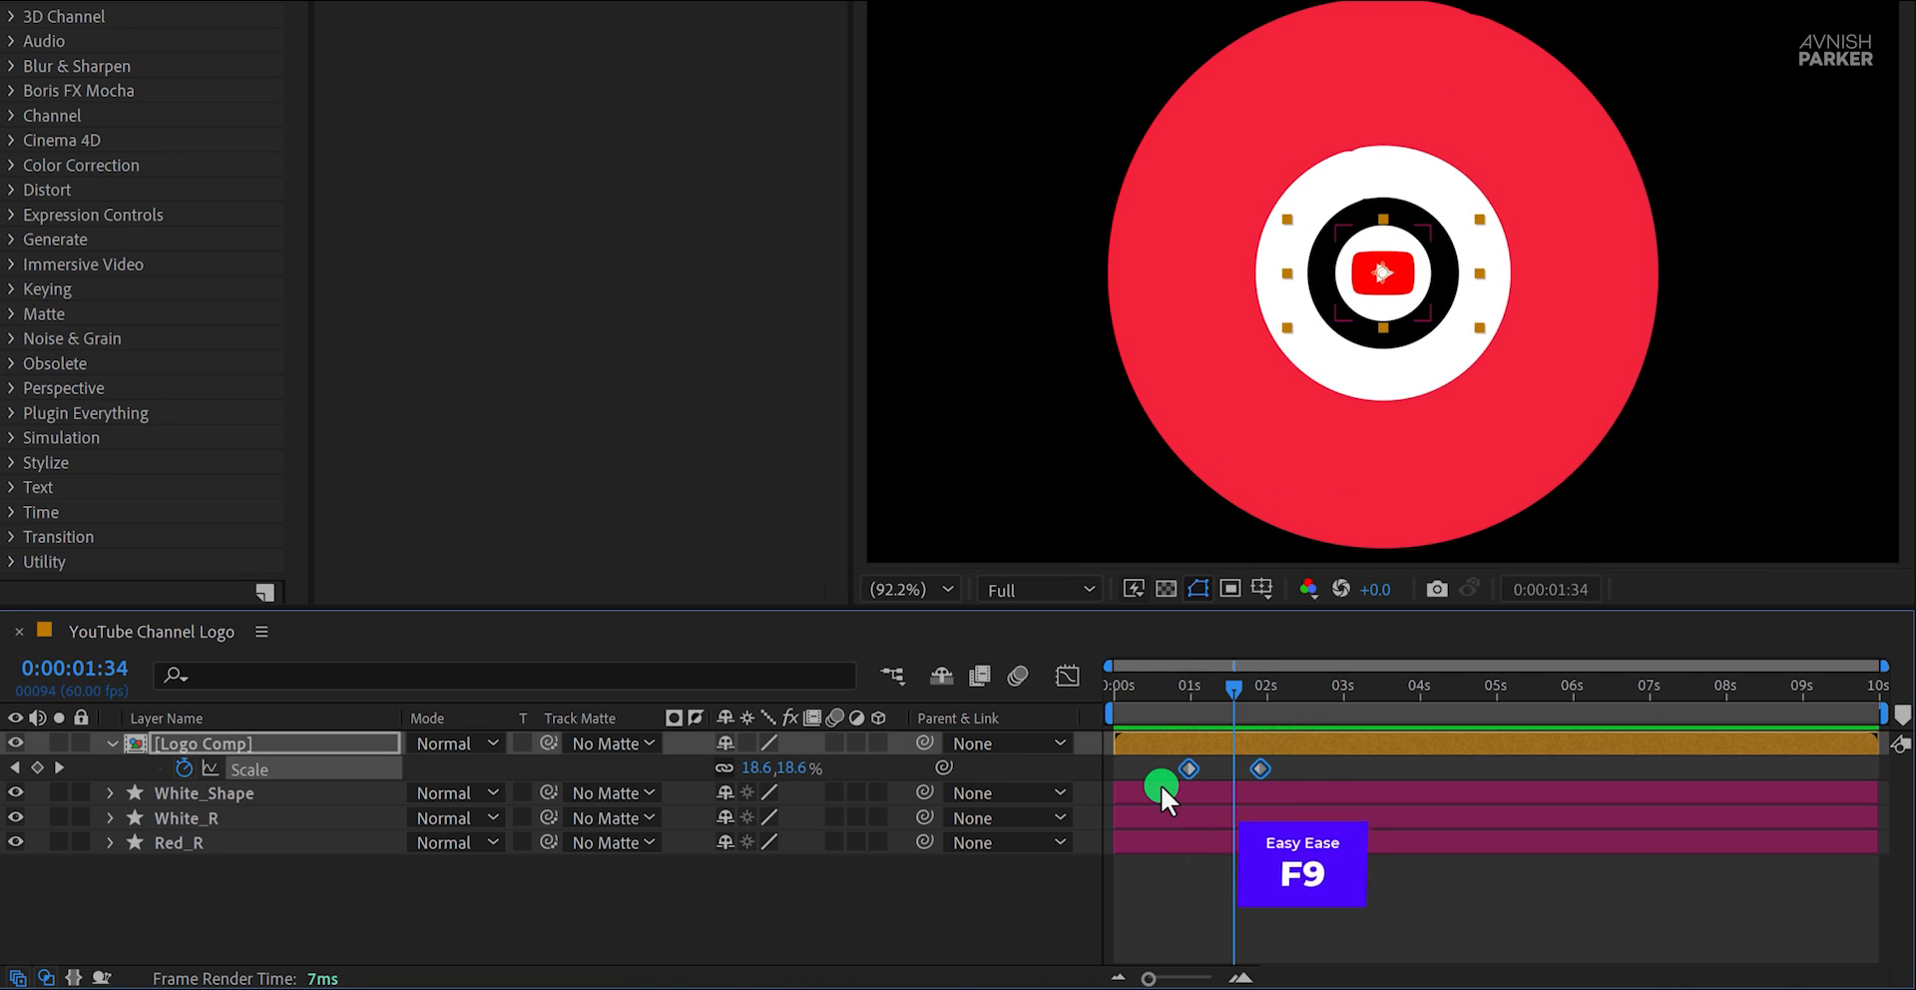
pyautogui.click(1070, 682)
pyautogui.moveTo(1187, 905); pyautogui.dragTo(1233, 908)
pyautogui.moveTo(1234, 908); pyautogui.dragTo(1233, 908)
pyautogui.press('space')
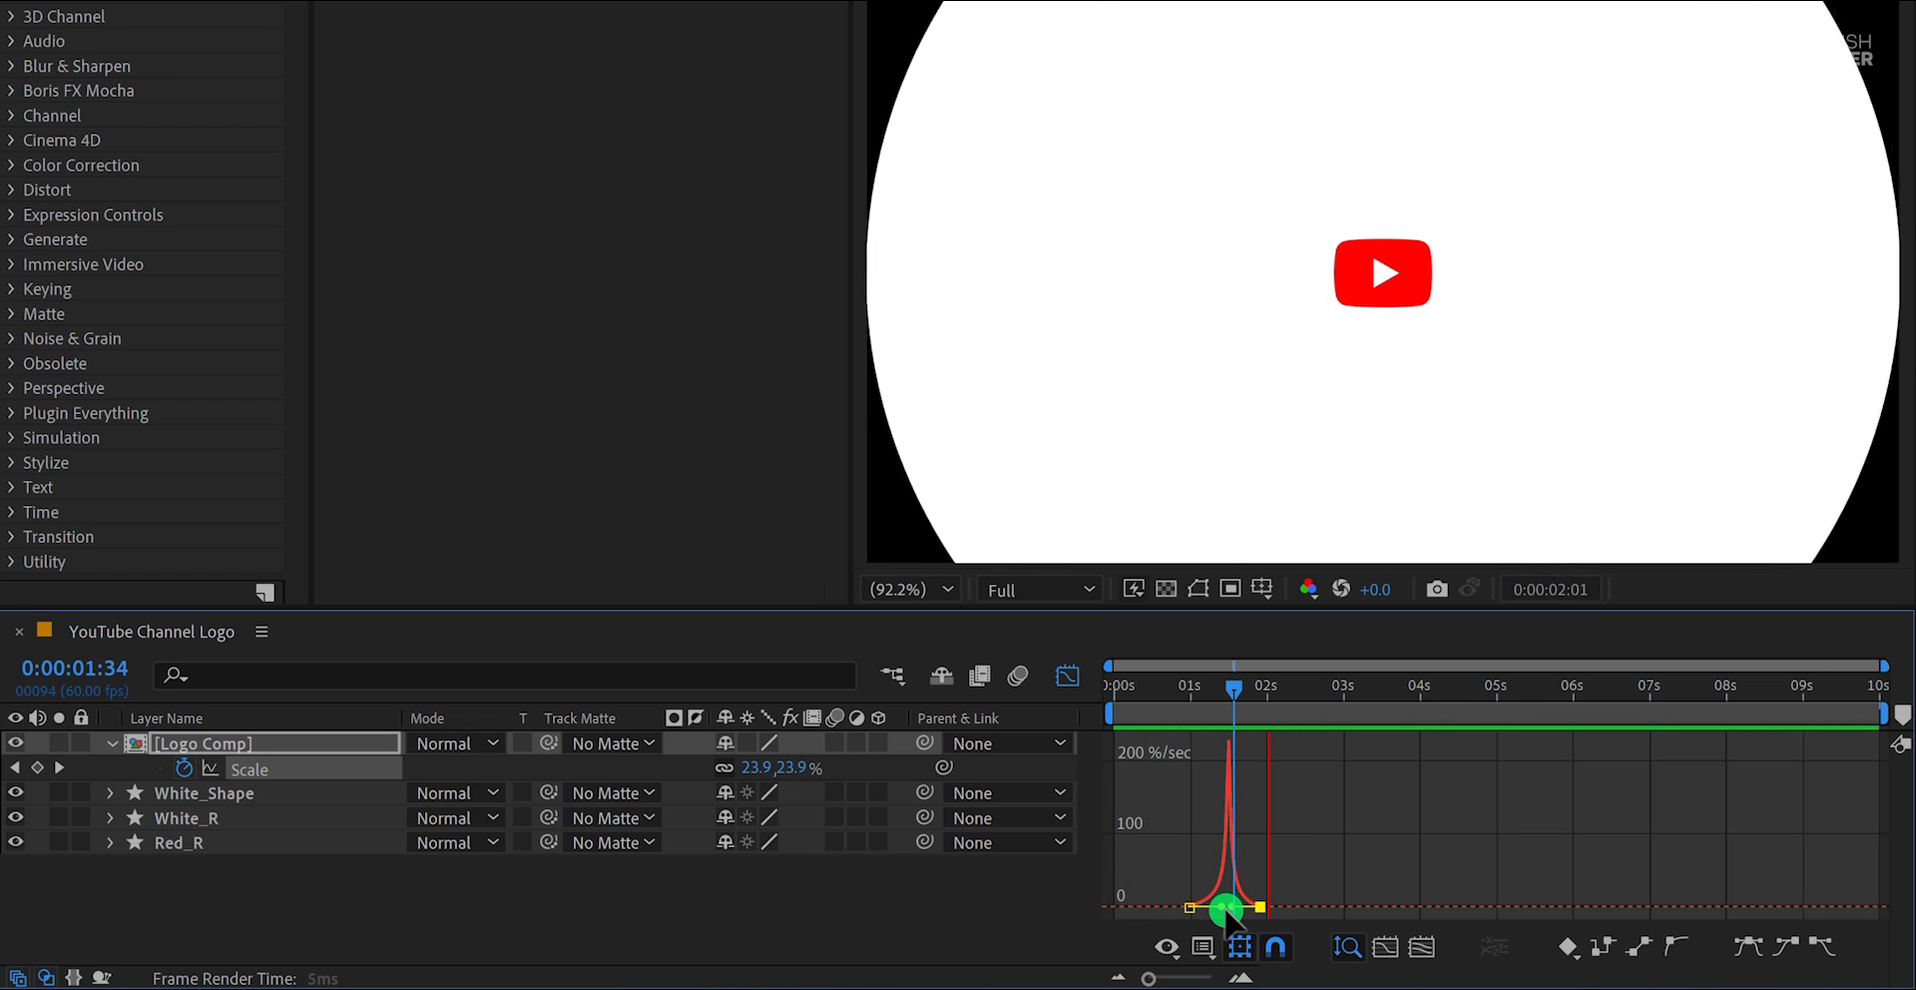
pyautogui.press('space')
pyautogui.click(1072, 678)
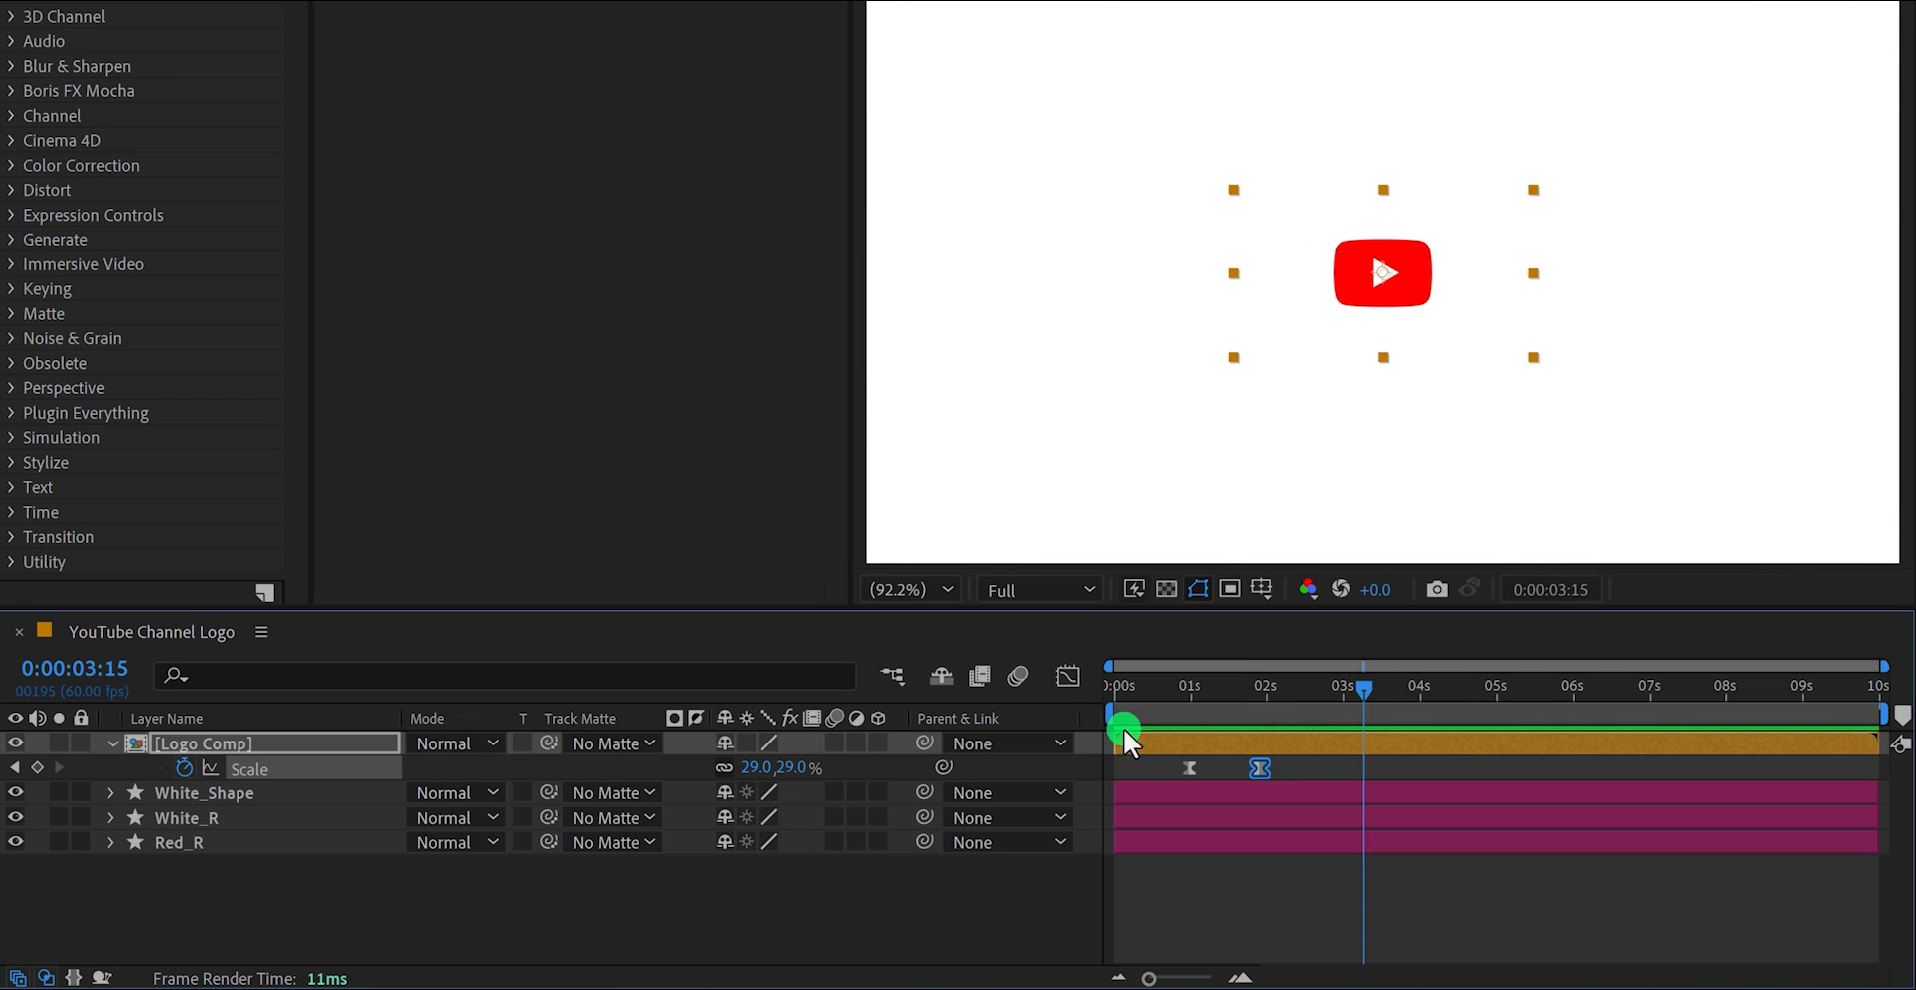
# Shift both Logo Comp Scale keyframes later so the first sits at 0:00:01:22, and play the animation
pyautogui.click(1260, 697)
pyautogui.moveTo(1288, 758); pyautogui.dragTo(1218, 772)
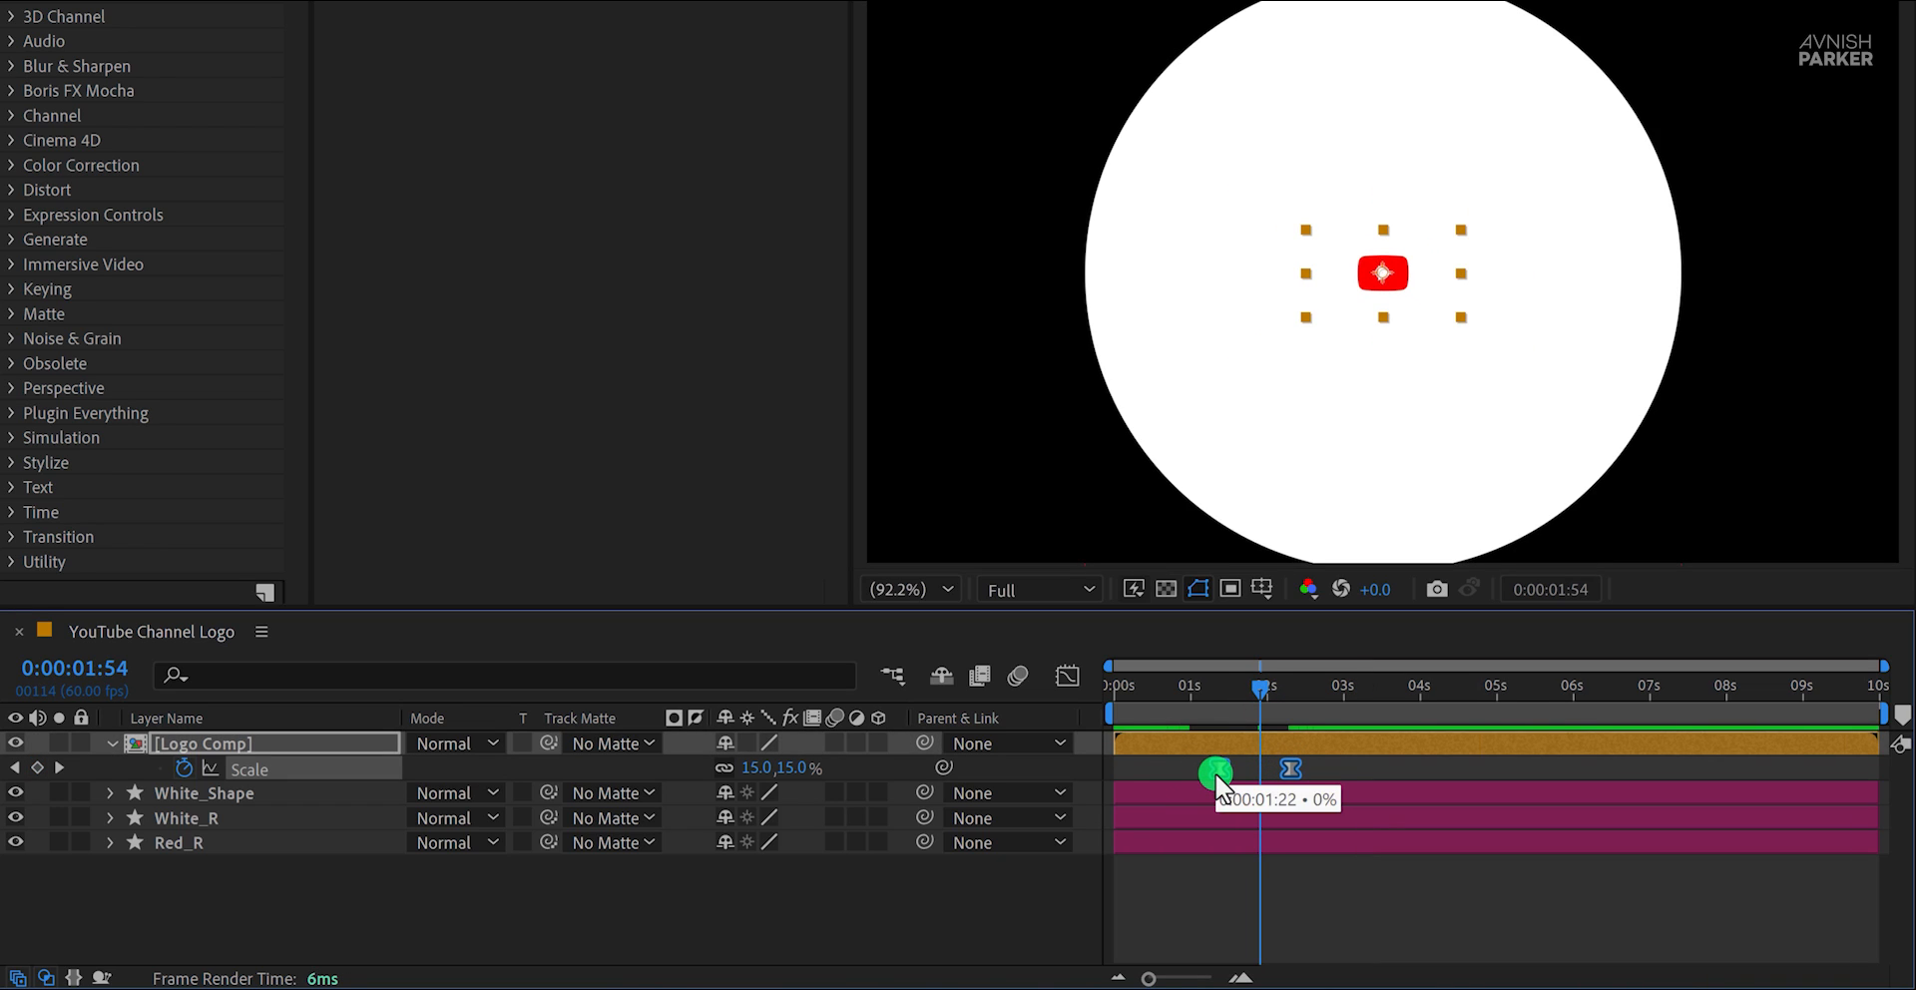
pyautogui.press('space')
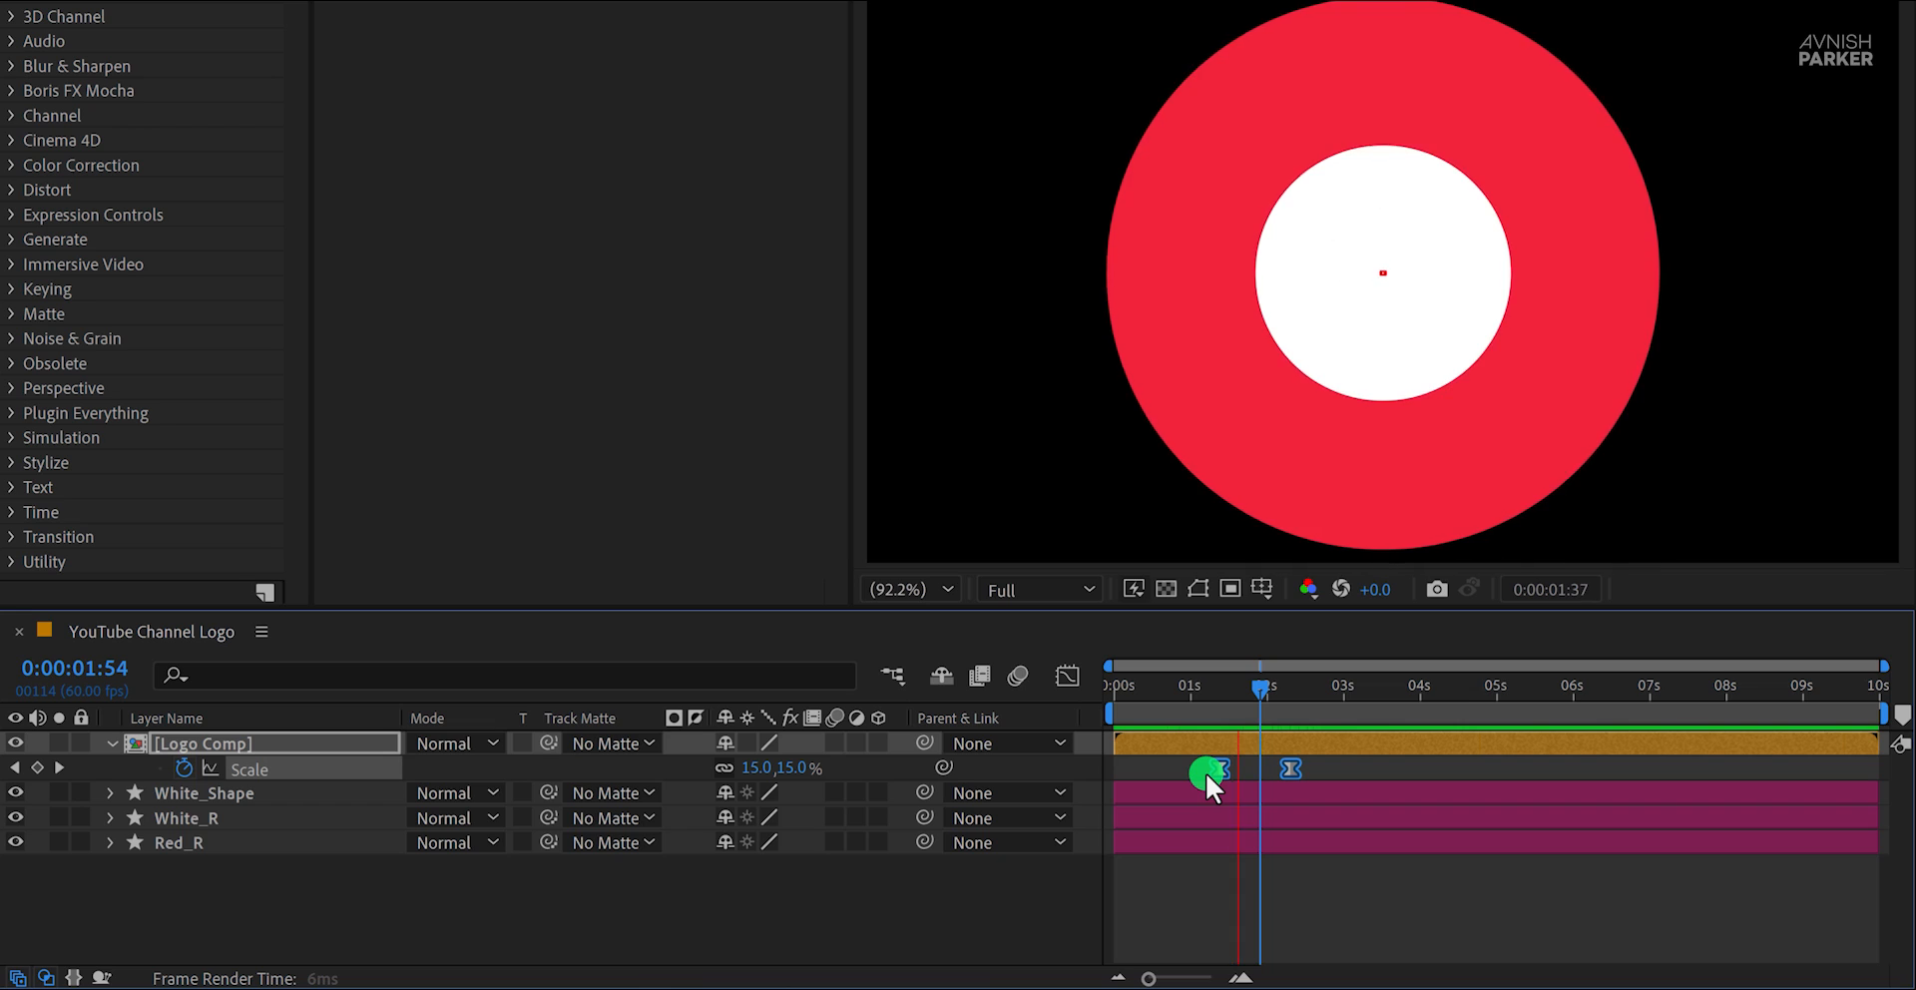
# Add a Rotation keyframe of 0° to Logo Comp at 0:00:02:18 and reveal all of the layer's keyframes
pyautogui.moveTo(1200, 691); pyautogui.dragTo(1275, 710)
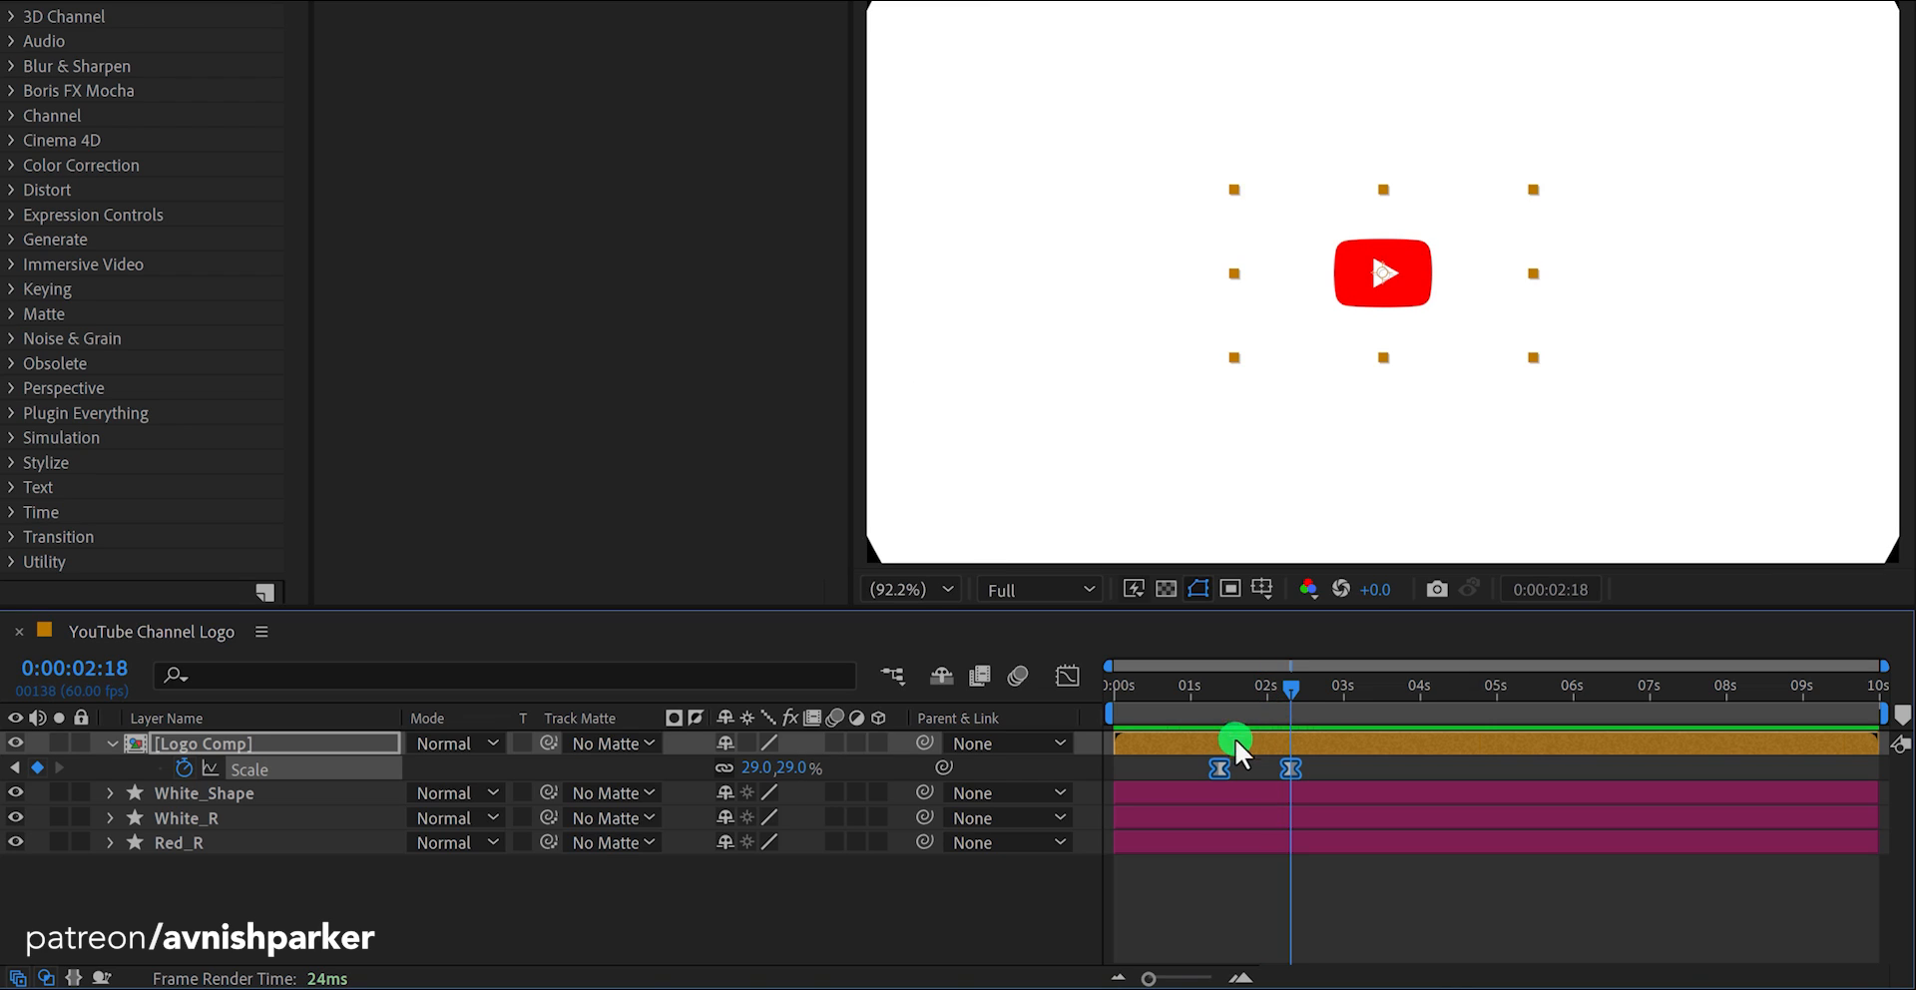
pyautogui.press('r')
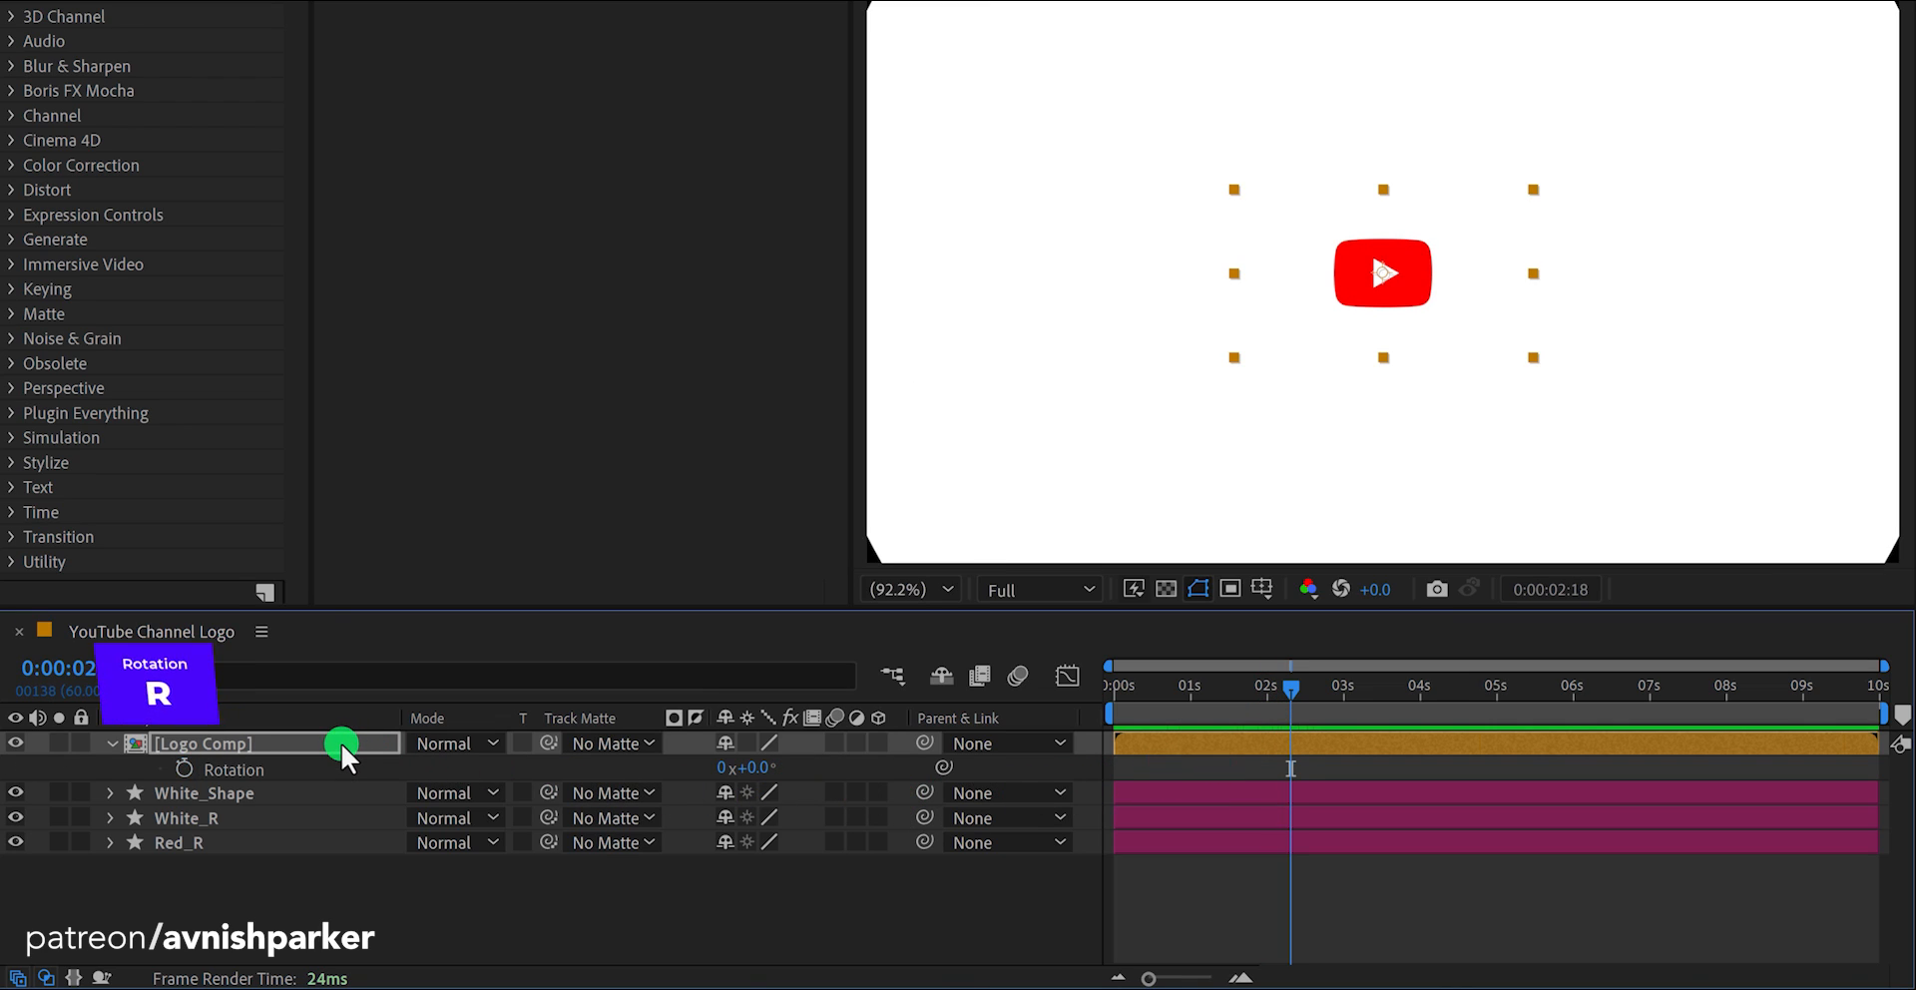
pyautogui.click(186, 769)
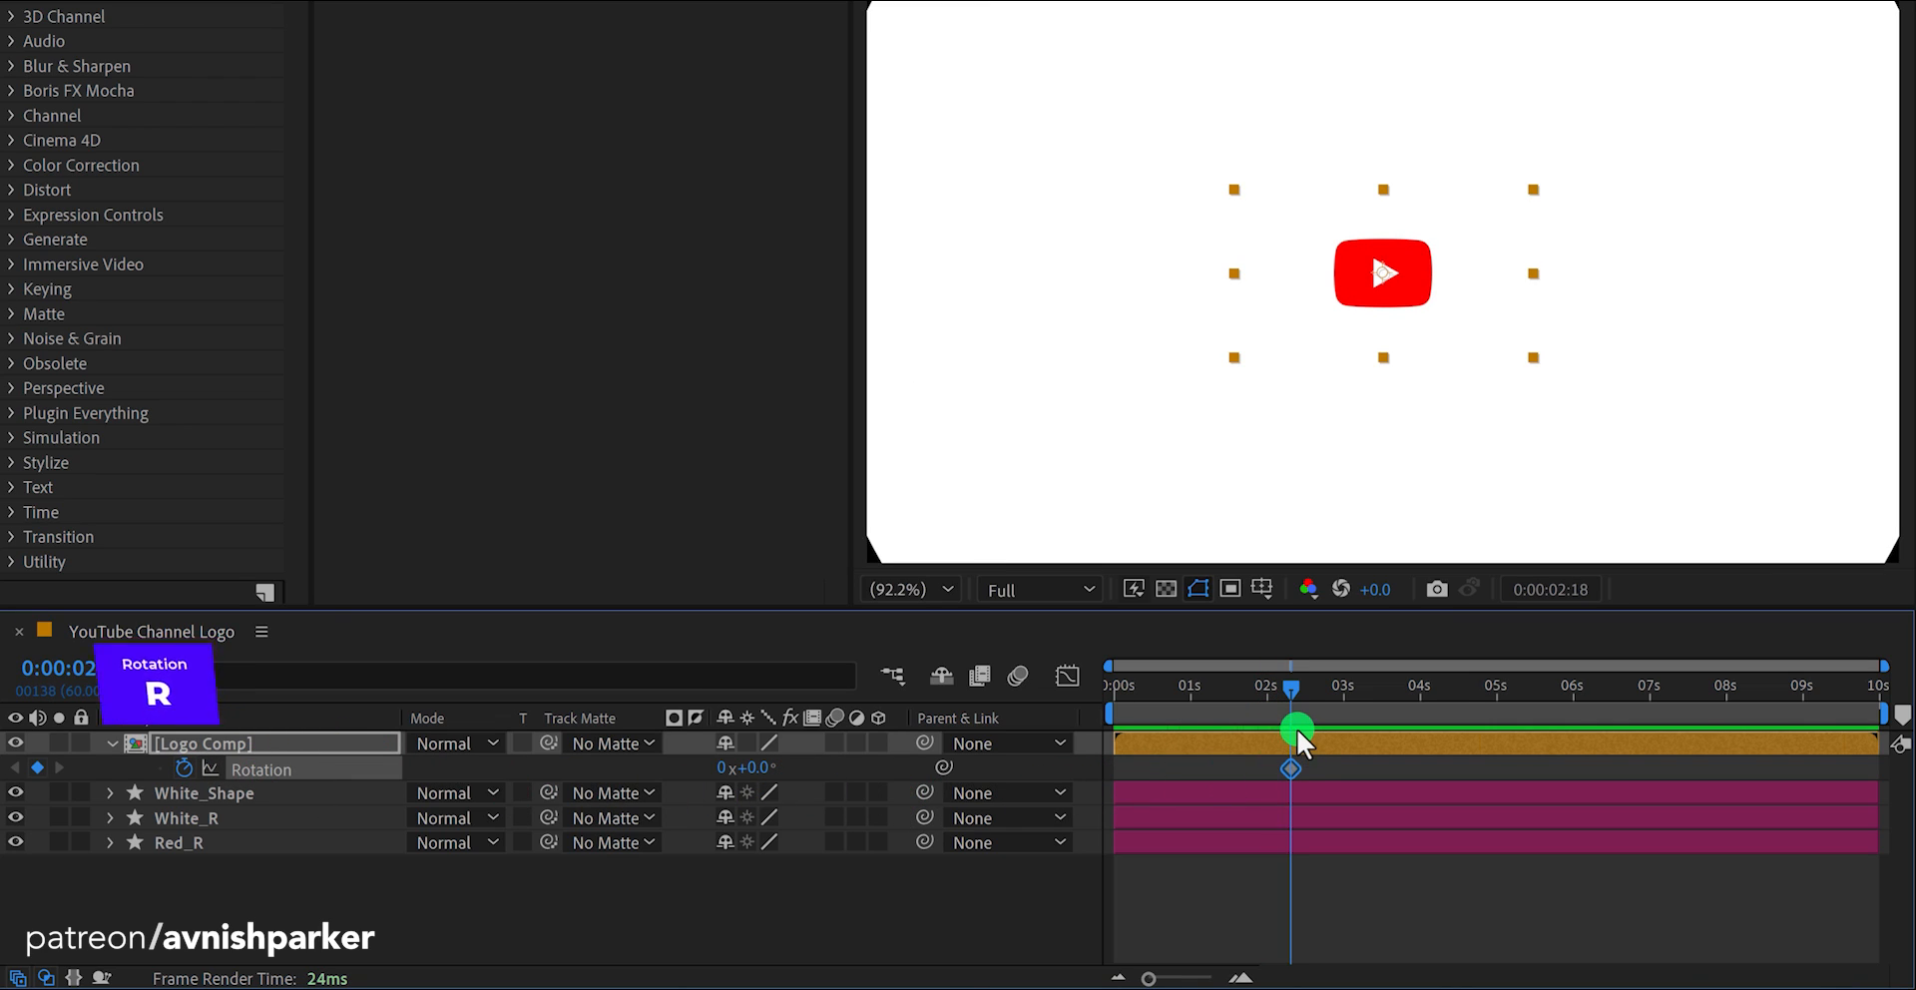
pyautogui.press('u')
# At 0:00:01:22, set Logo Comp's Rotation to -166° and play the animation
pyautogui.moveTo(1289, 691); pyautogui.dragTo(1231, 693)
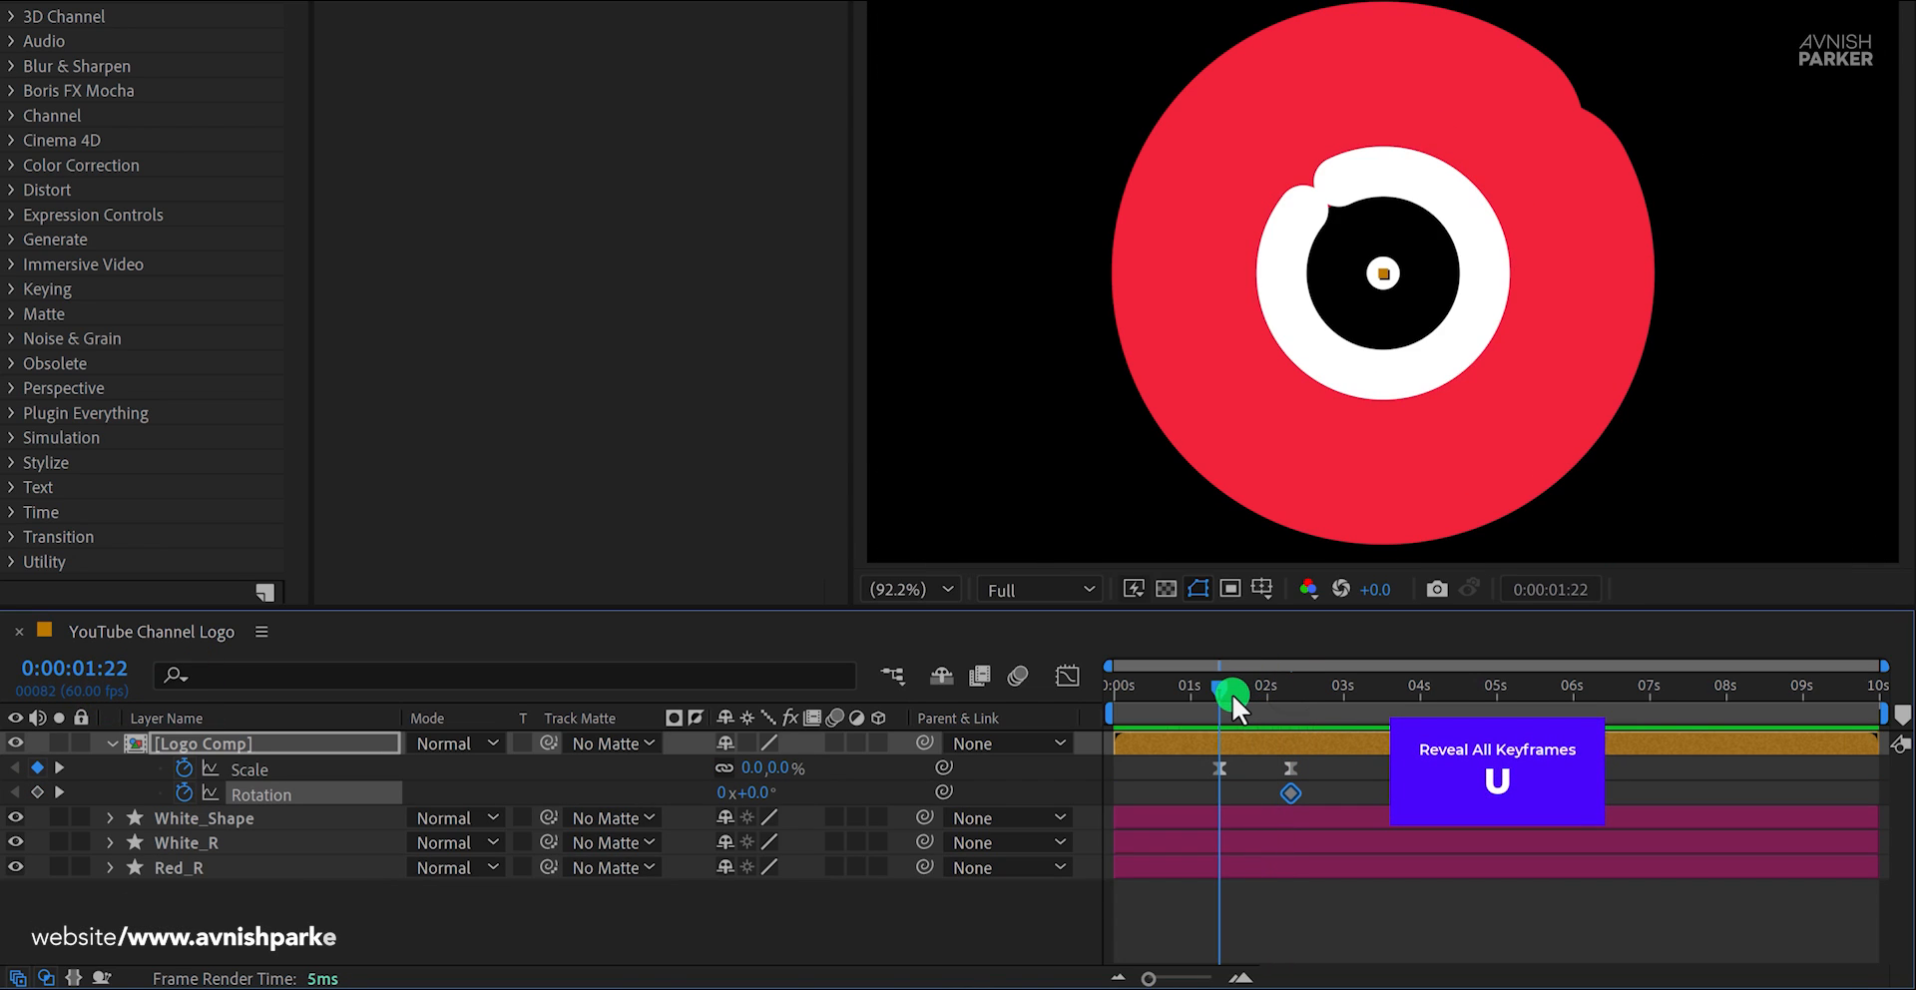
pyautogui.moveTo(758, 792); pyautogui.dragTo(607, 809)
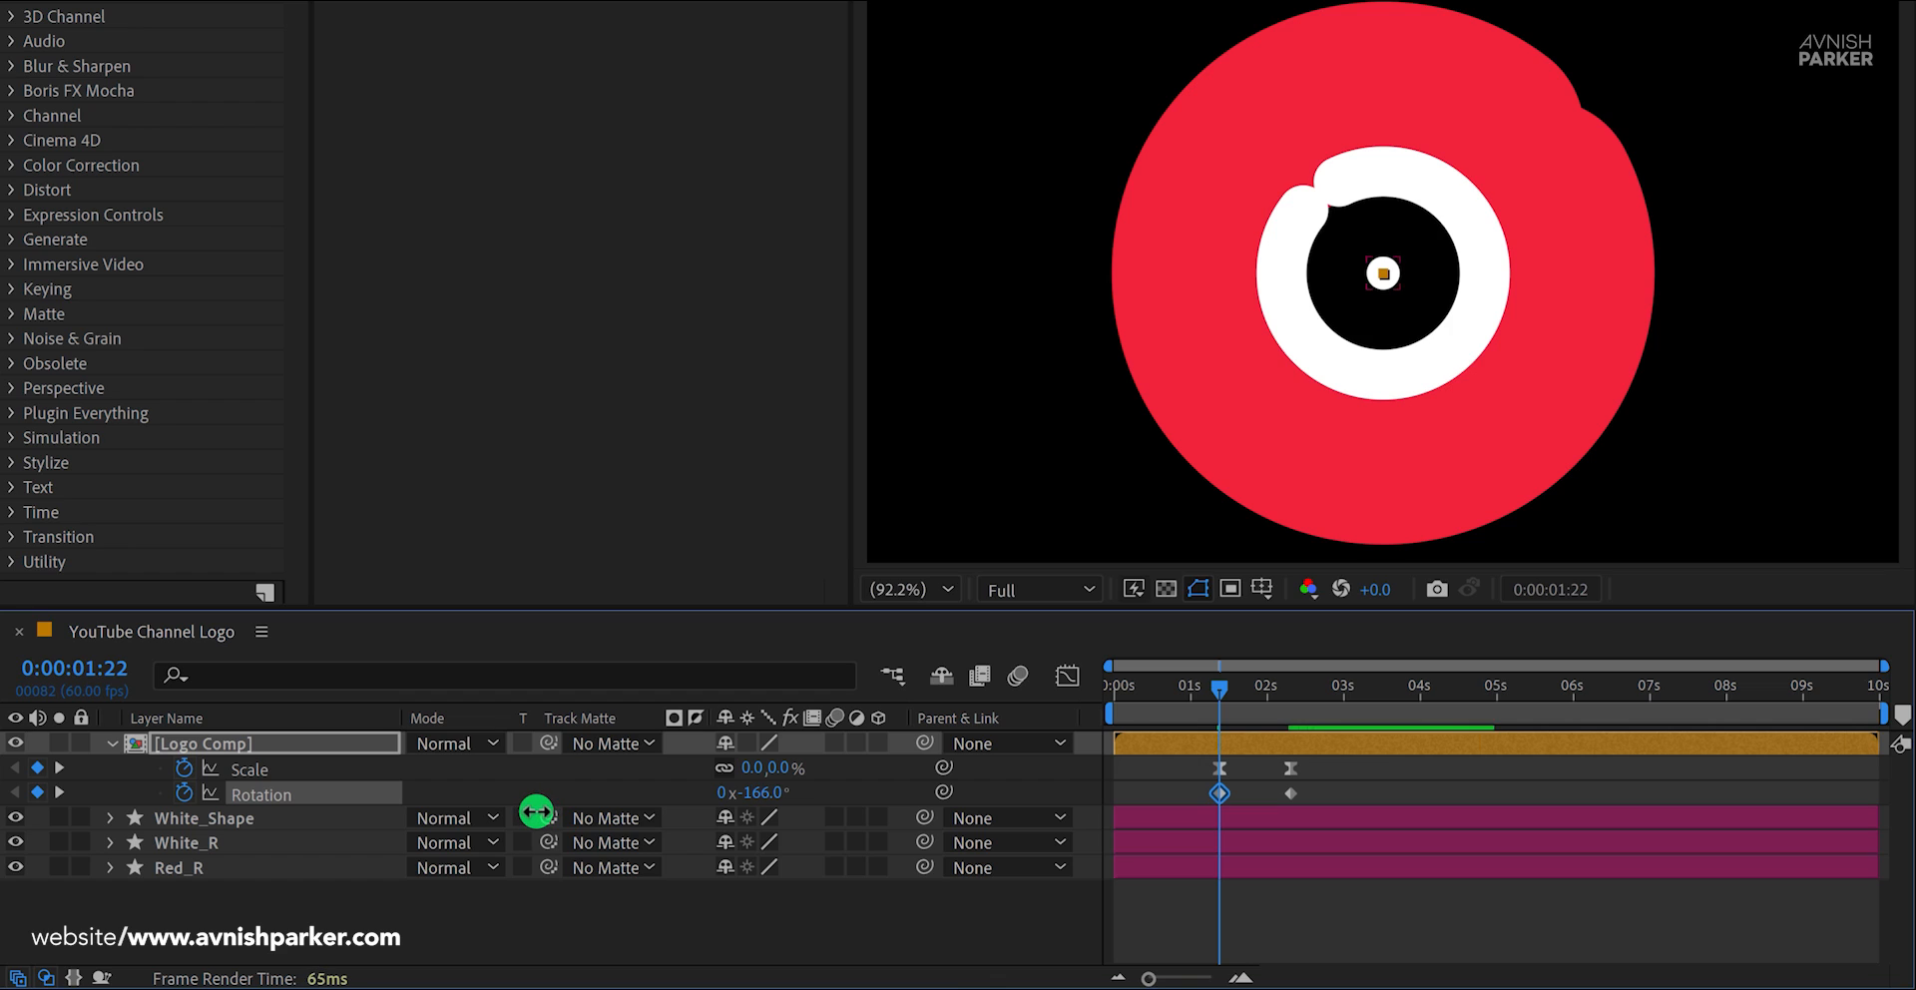
pyautogui.press('space')
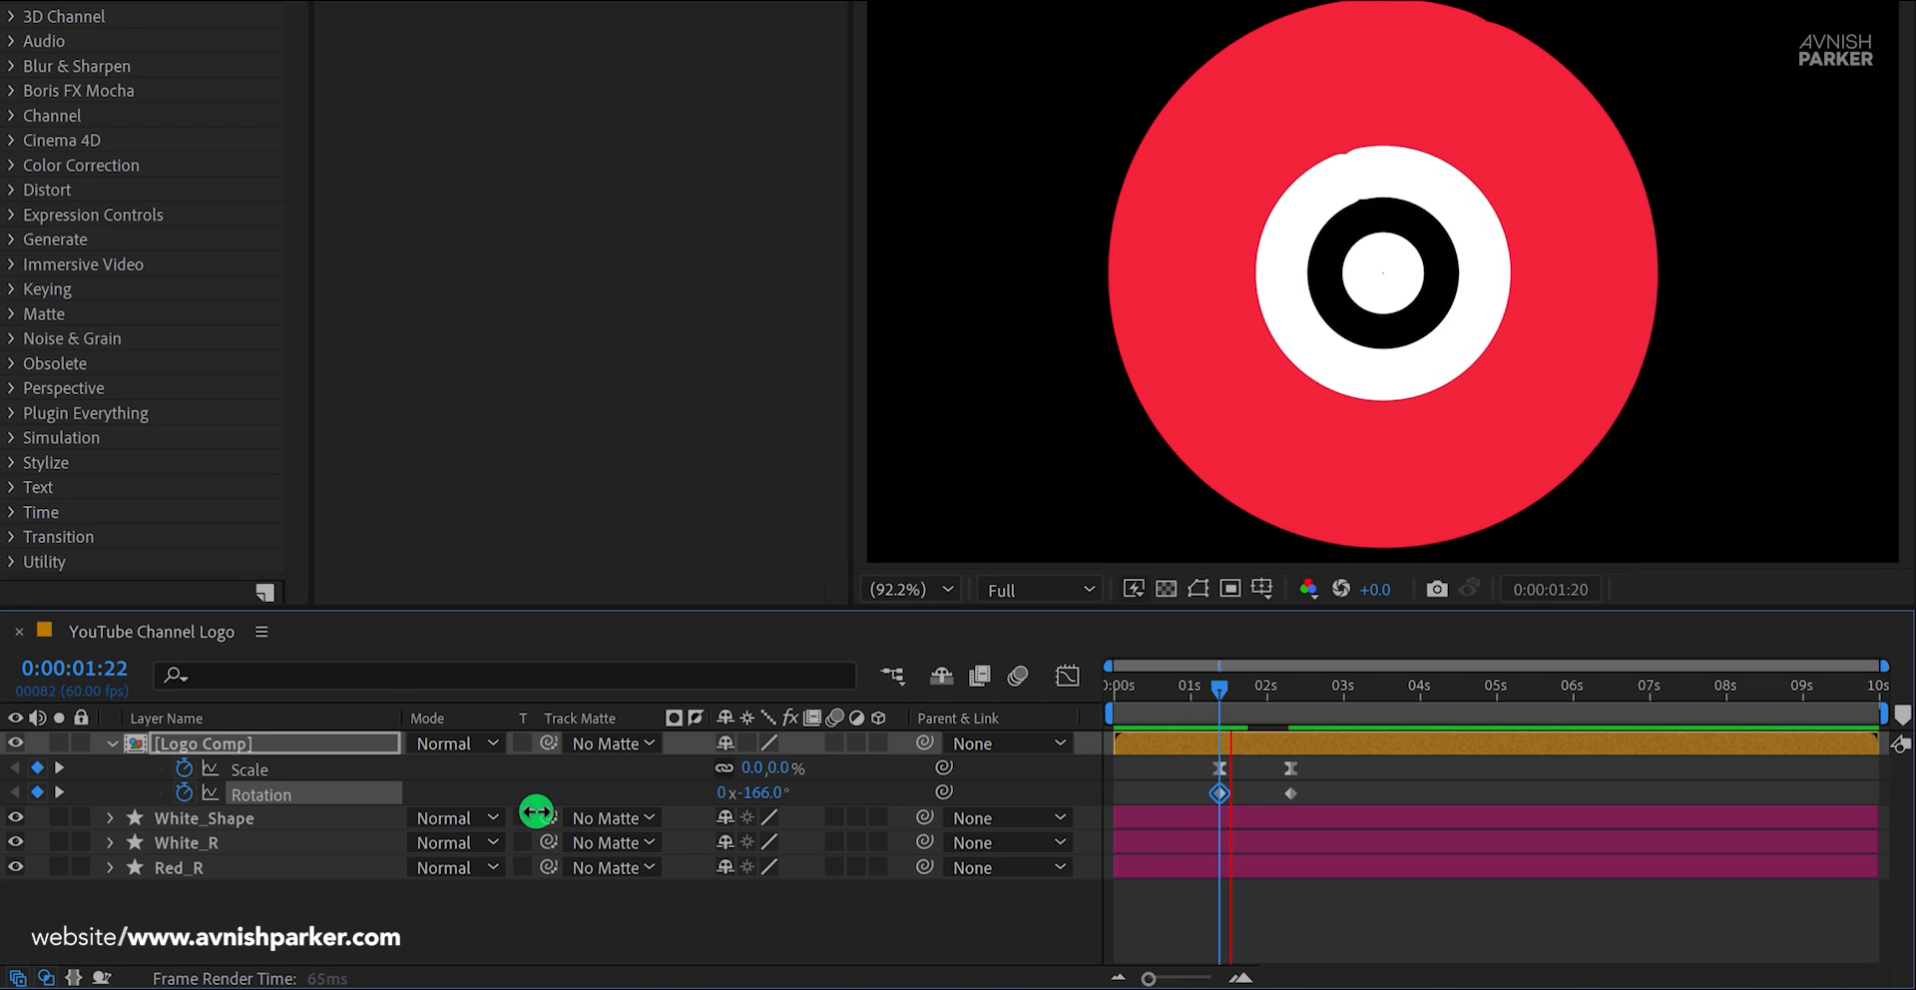
pyautogui.press('space')
# Apply Easy Ease to both Logo Comp Rotation keyframes, shape their speed graph into a sharp central peak, and preview the result
pyautogui.moveTo(1315, 790); pyautogui.dragTo(1187, 805)
pyautogui.press('F9')
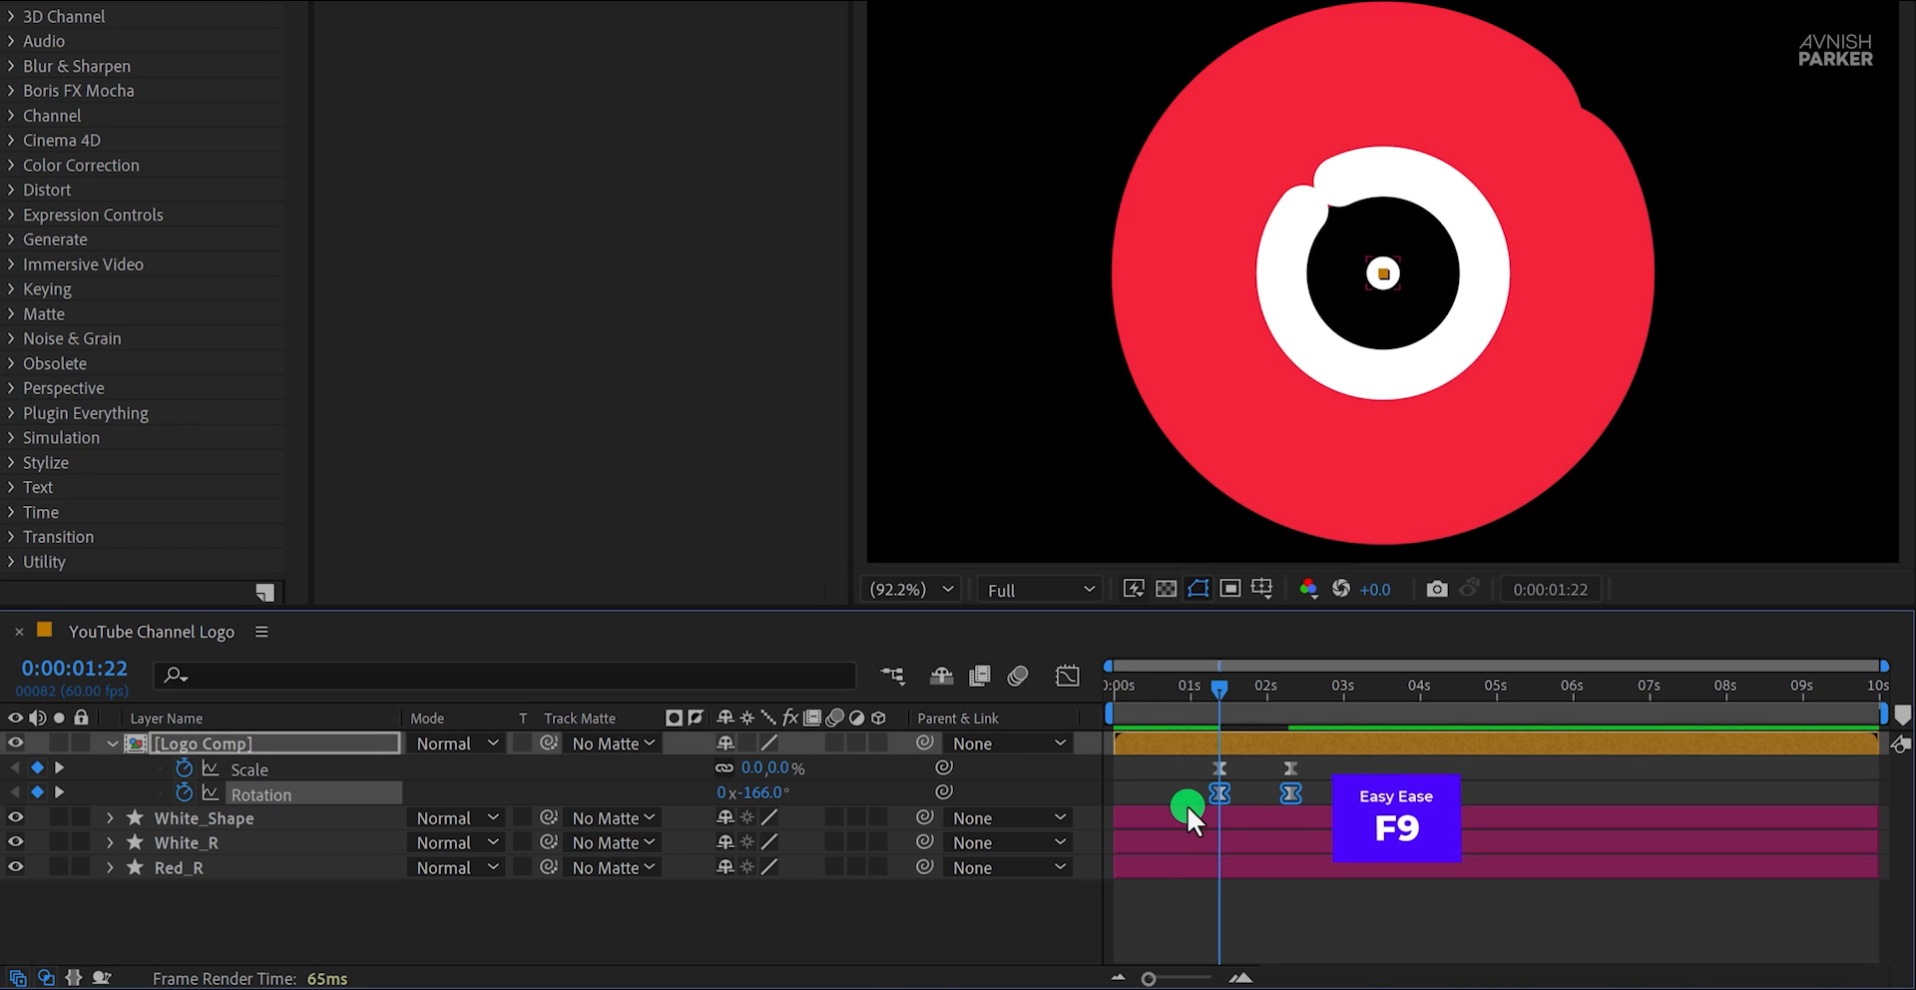
pyautogui.click(1068, 676)
pyautogui.moveTo(1220, 908); pyautogui.dragTo(1259, 906)
pyautogui.click(1106, 698)
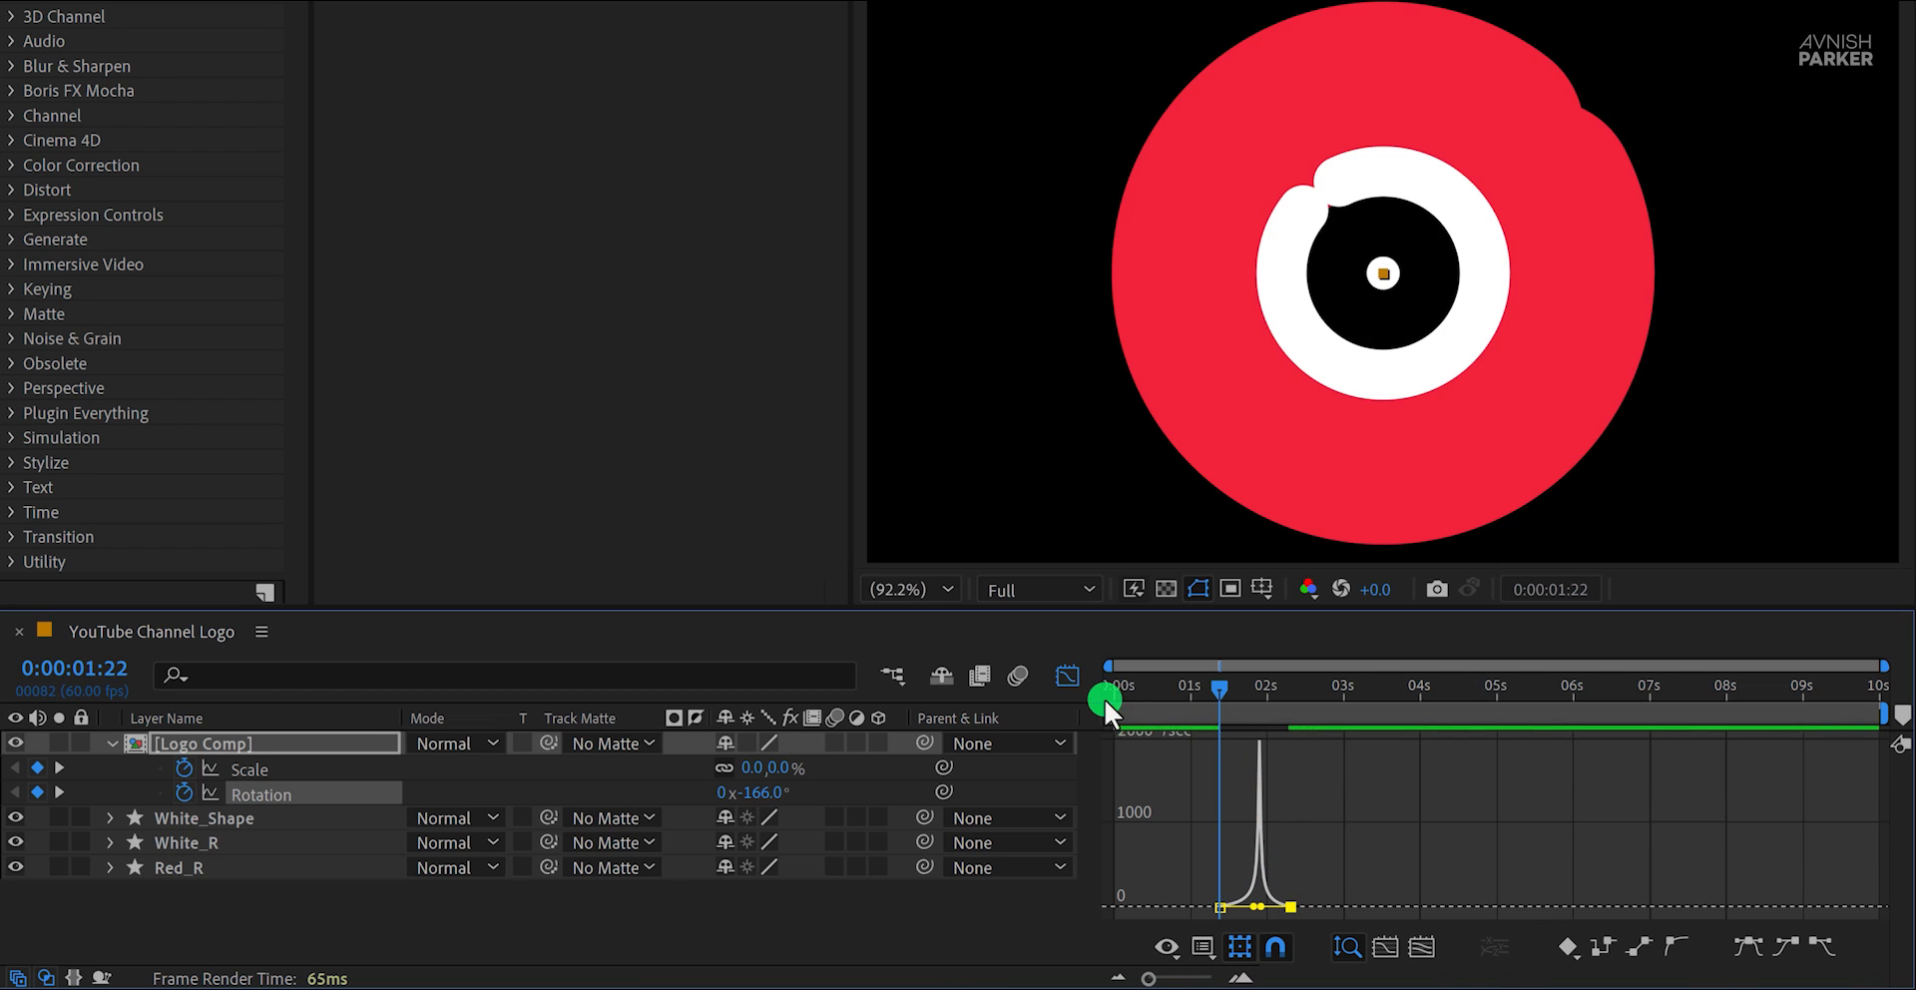
pyautogui.click(1070, 678)
pyautogui.press('space')
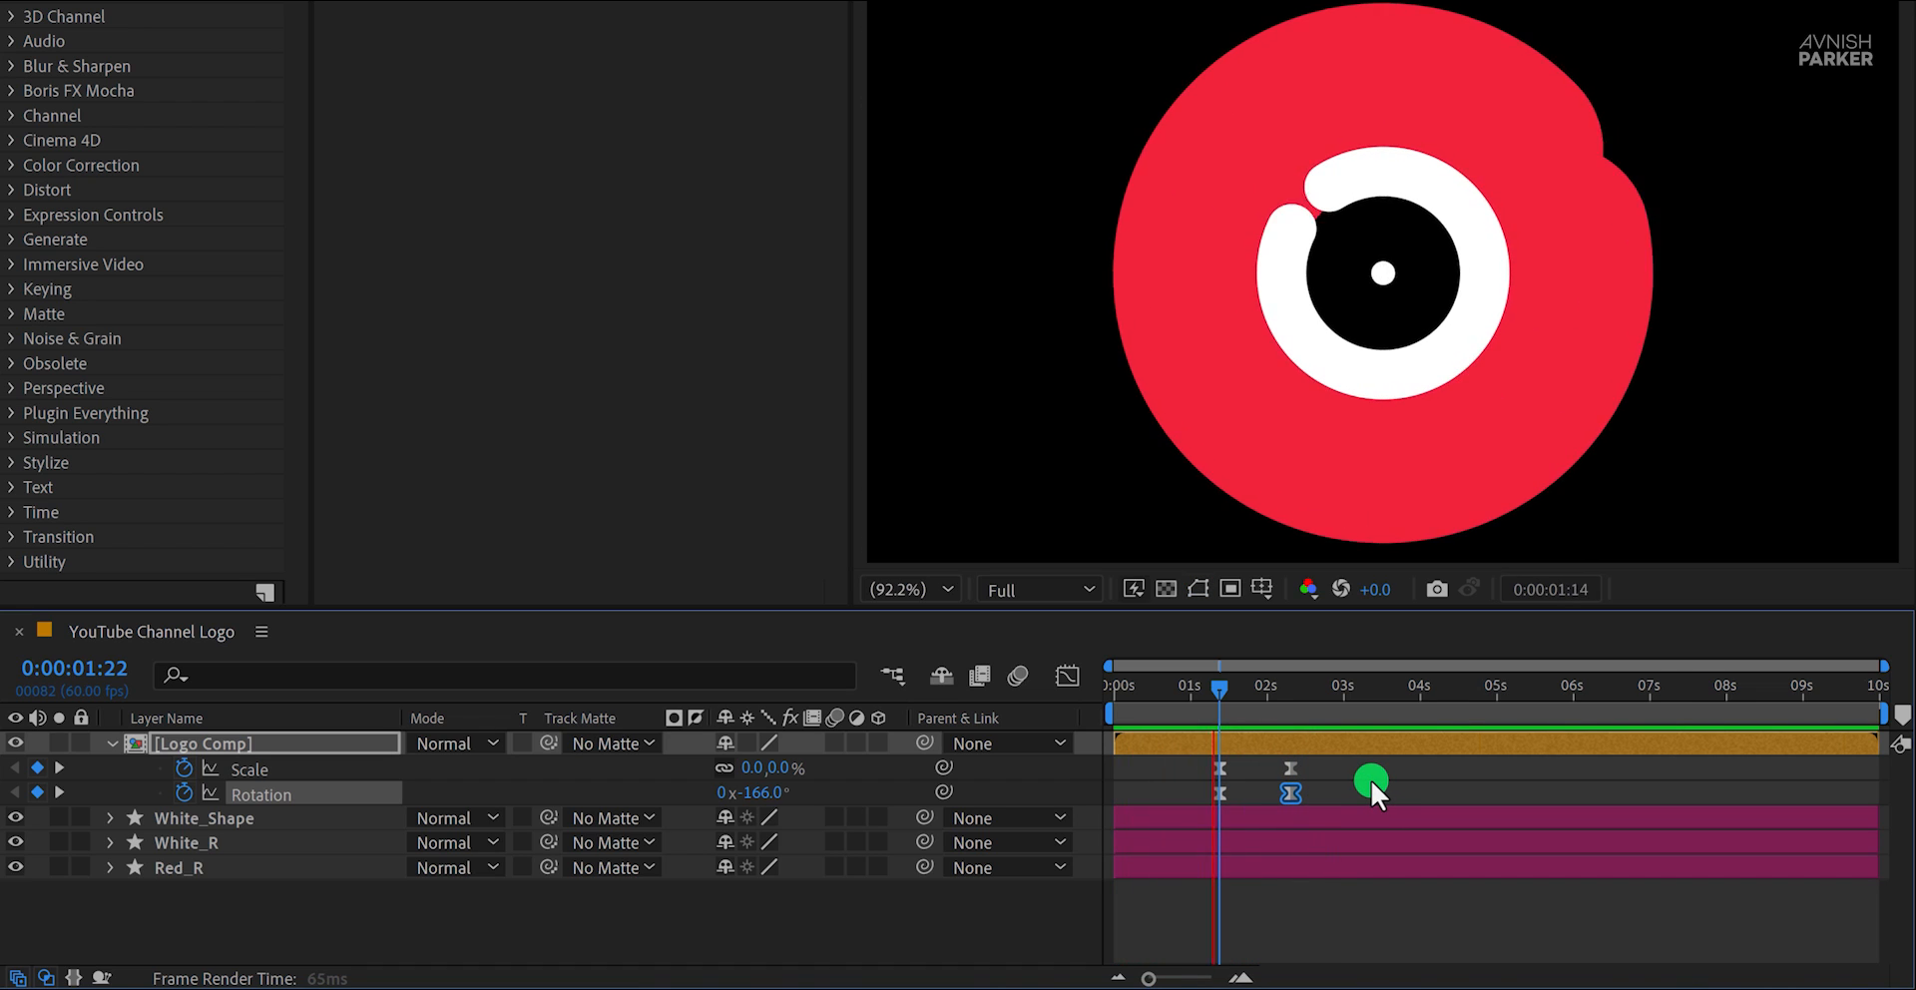
pyautogui.press('space')
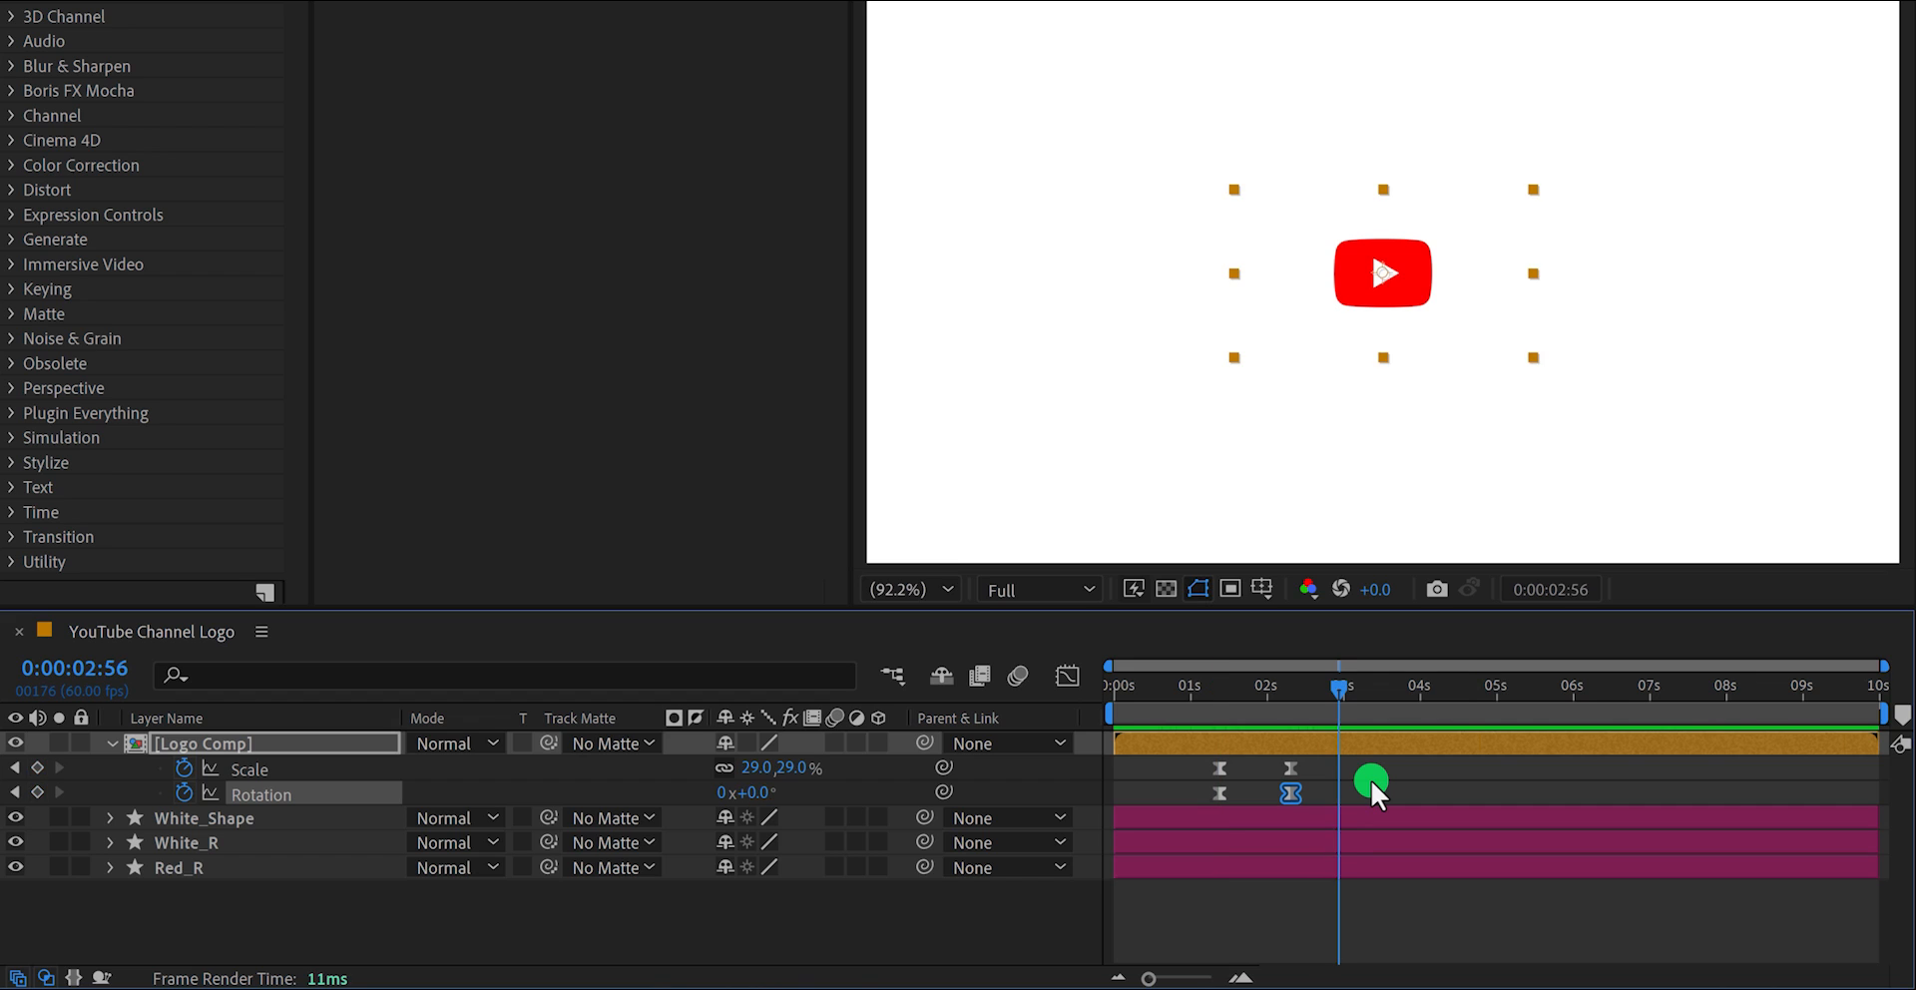
# Collapse Logo Comp's properties and add a text layer reading "Youtube" over the logo
pyautogui.click(1370, 779)
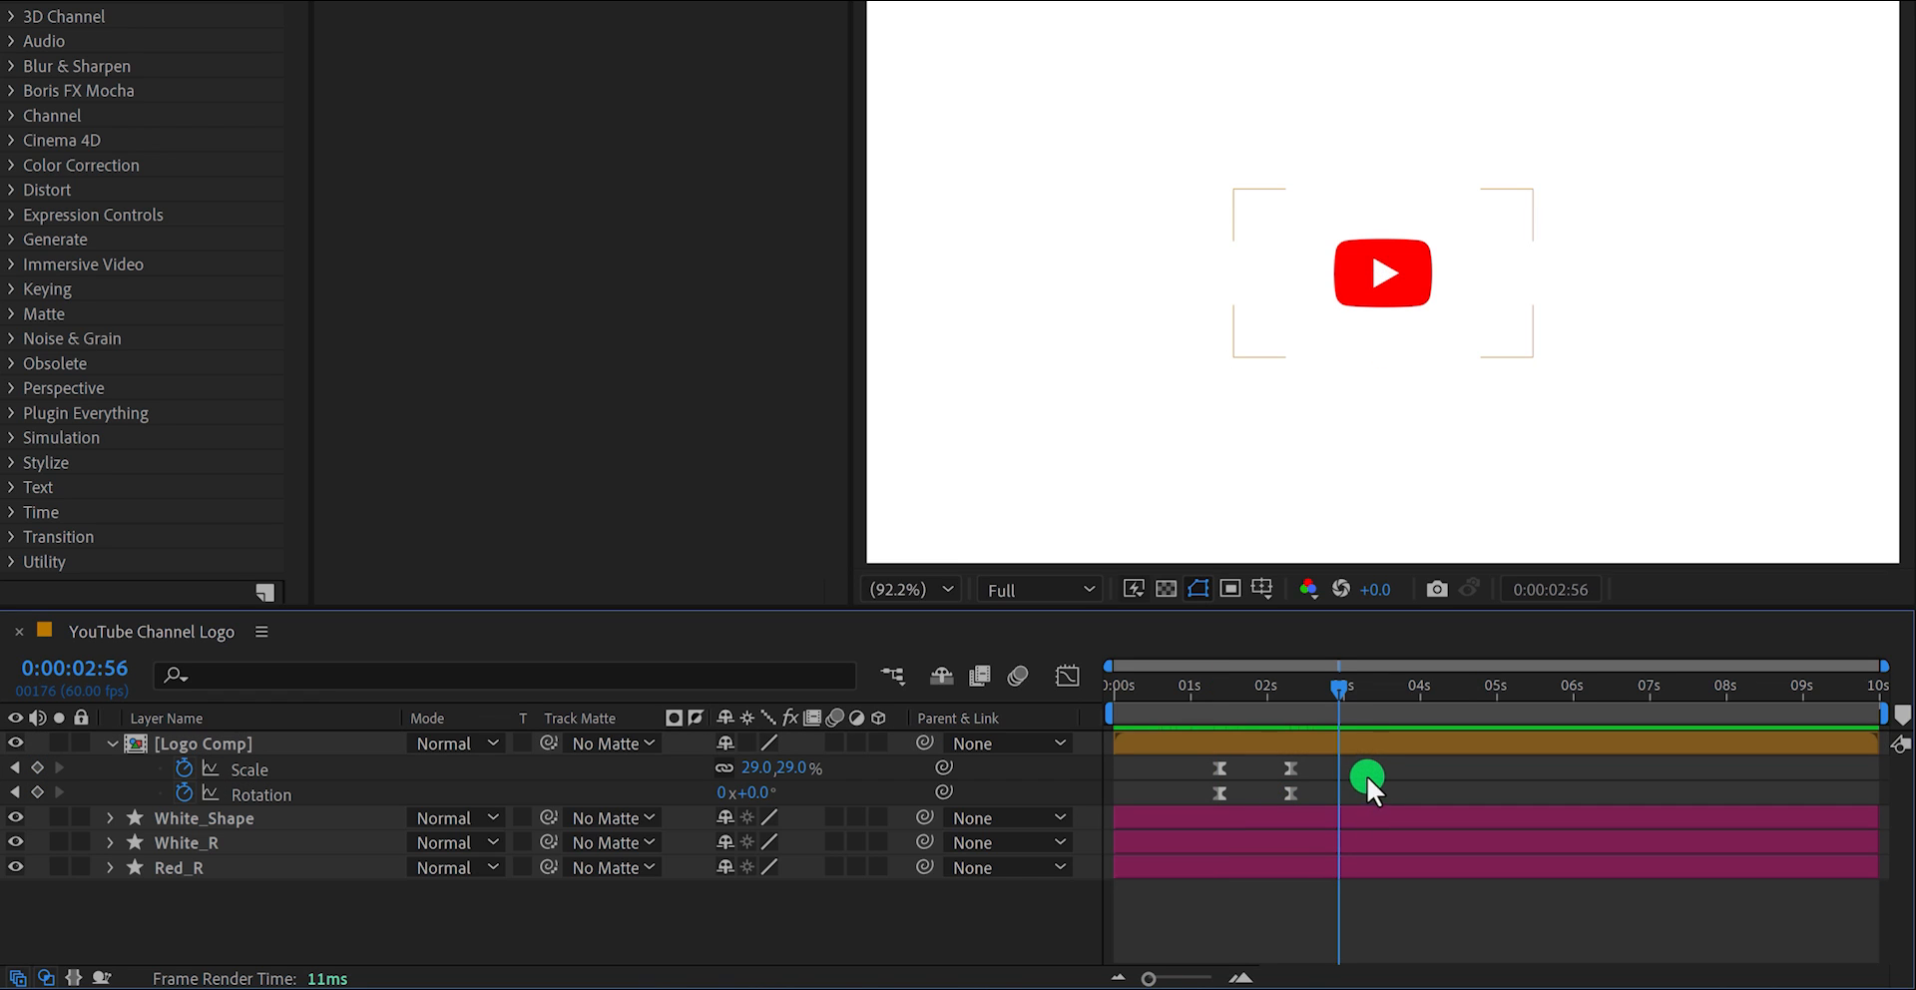
pyautogui.click(112, 743)
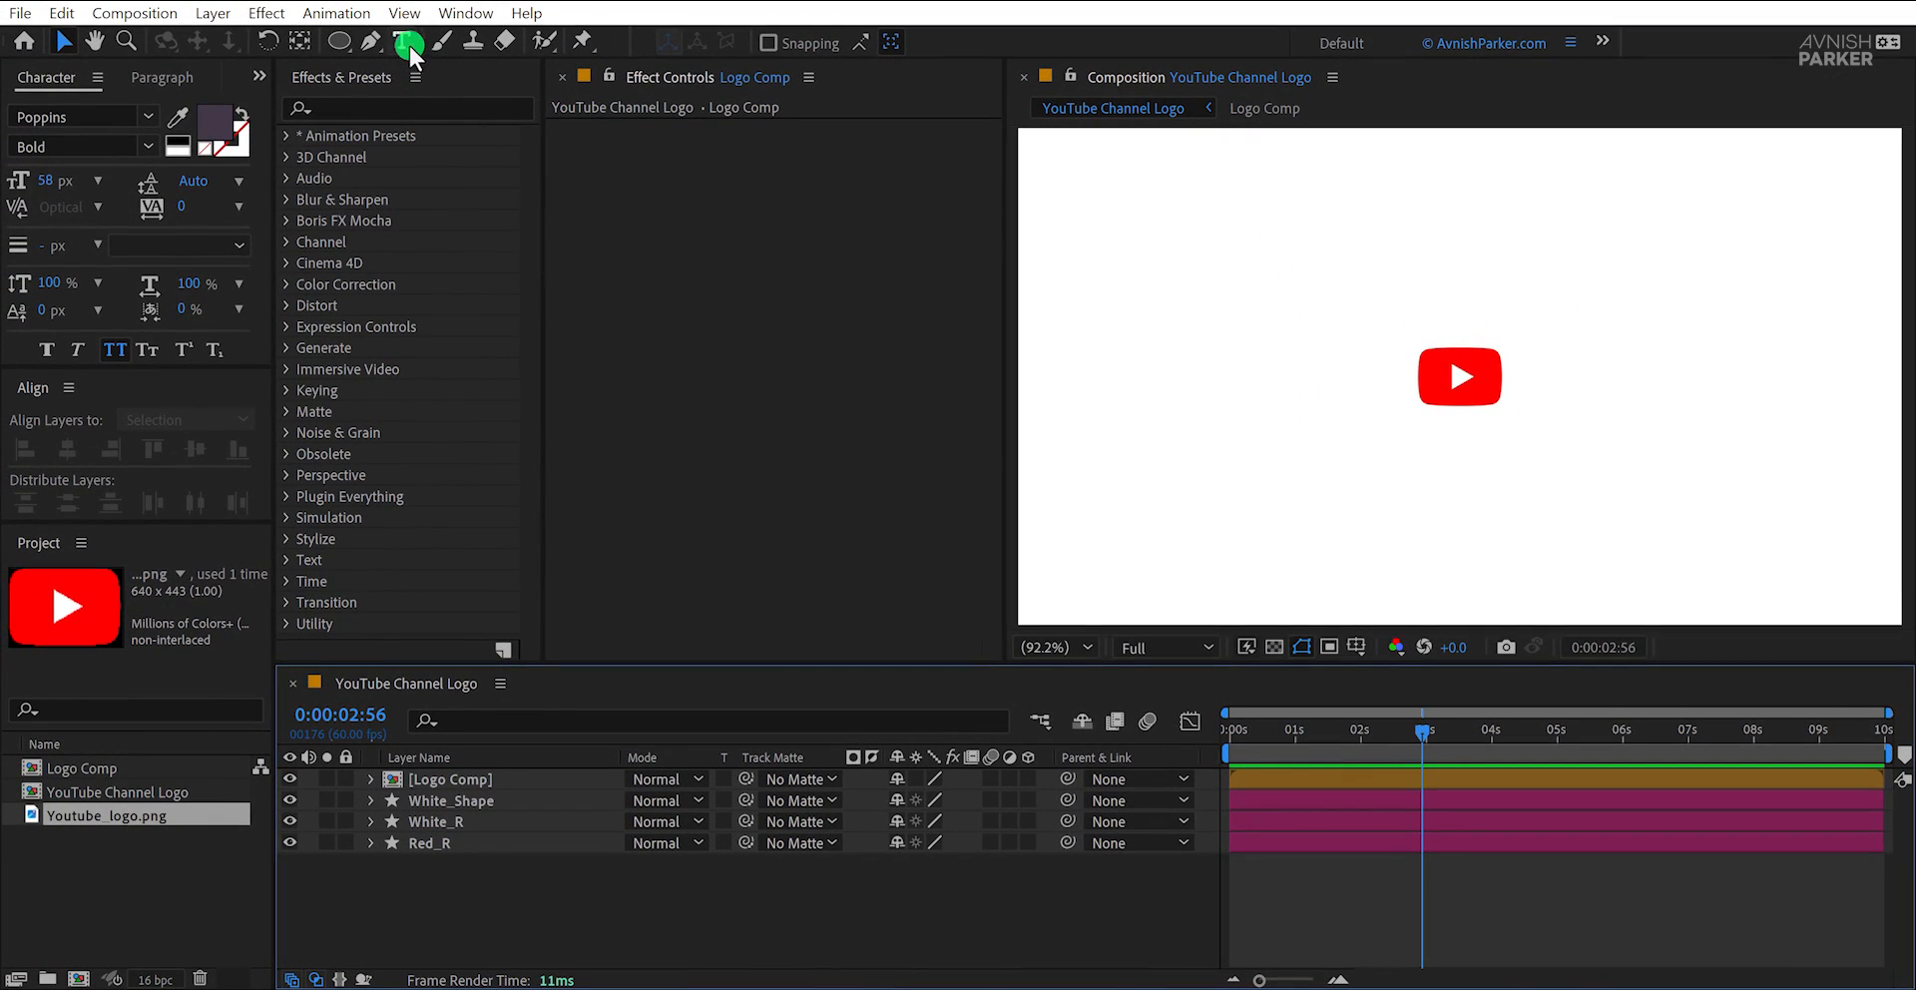
pyautogui.click(406, 43)
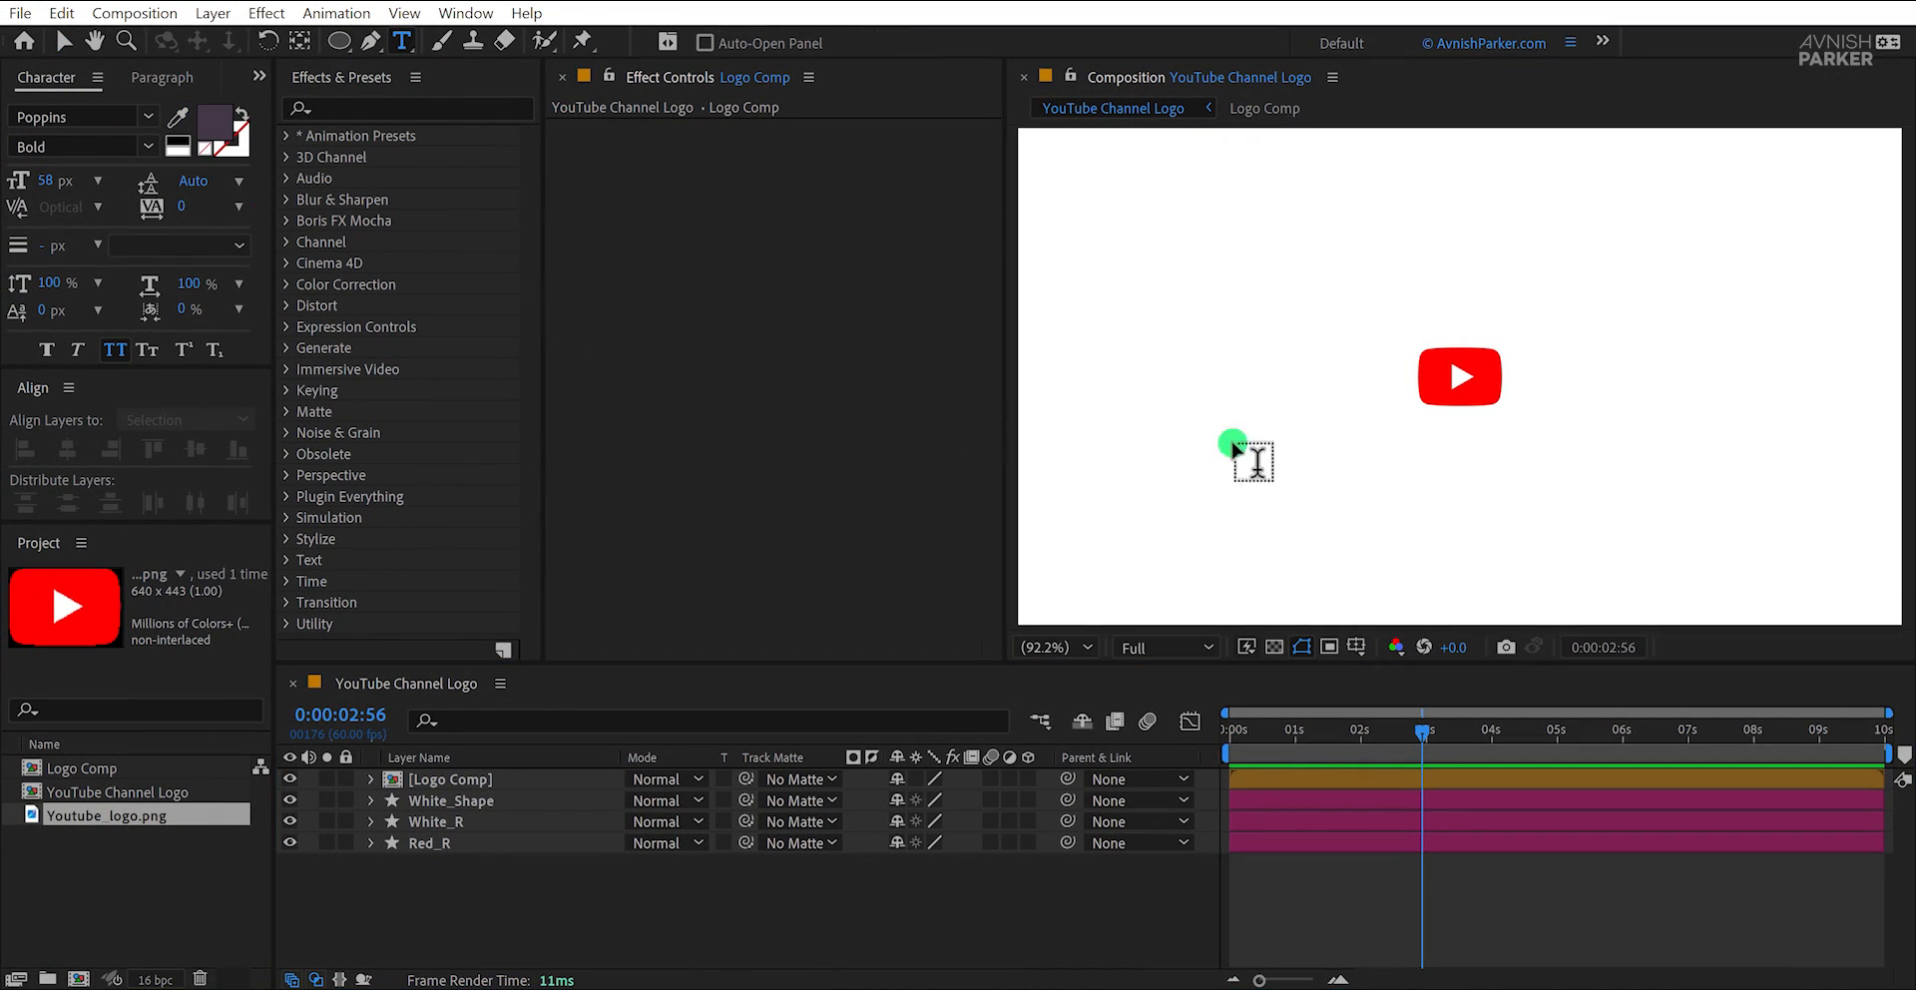
pyautogui.click(1530, 377)
pyautogui.write('You')
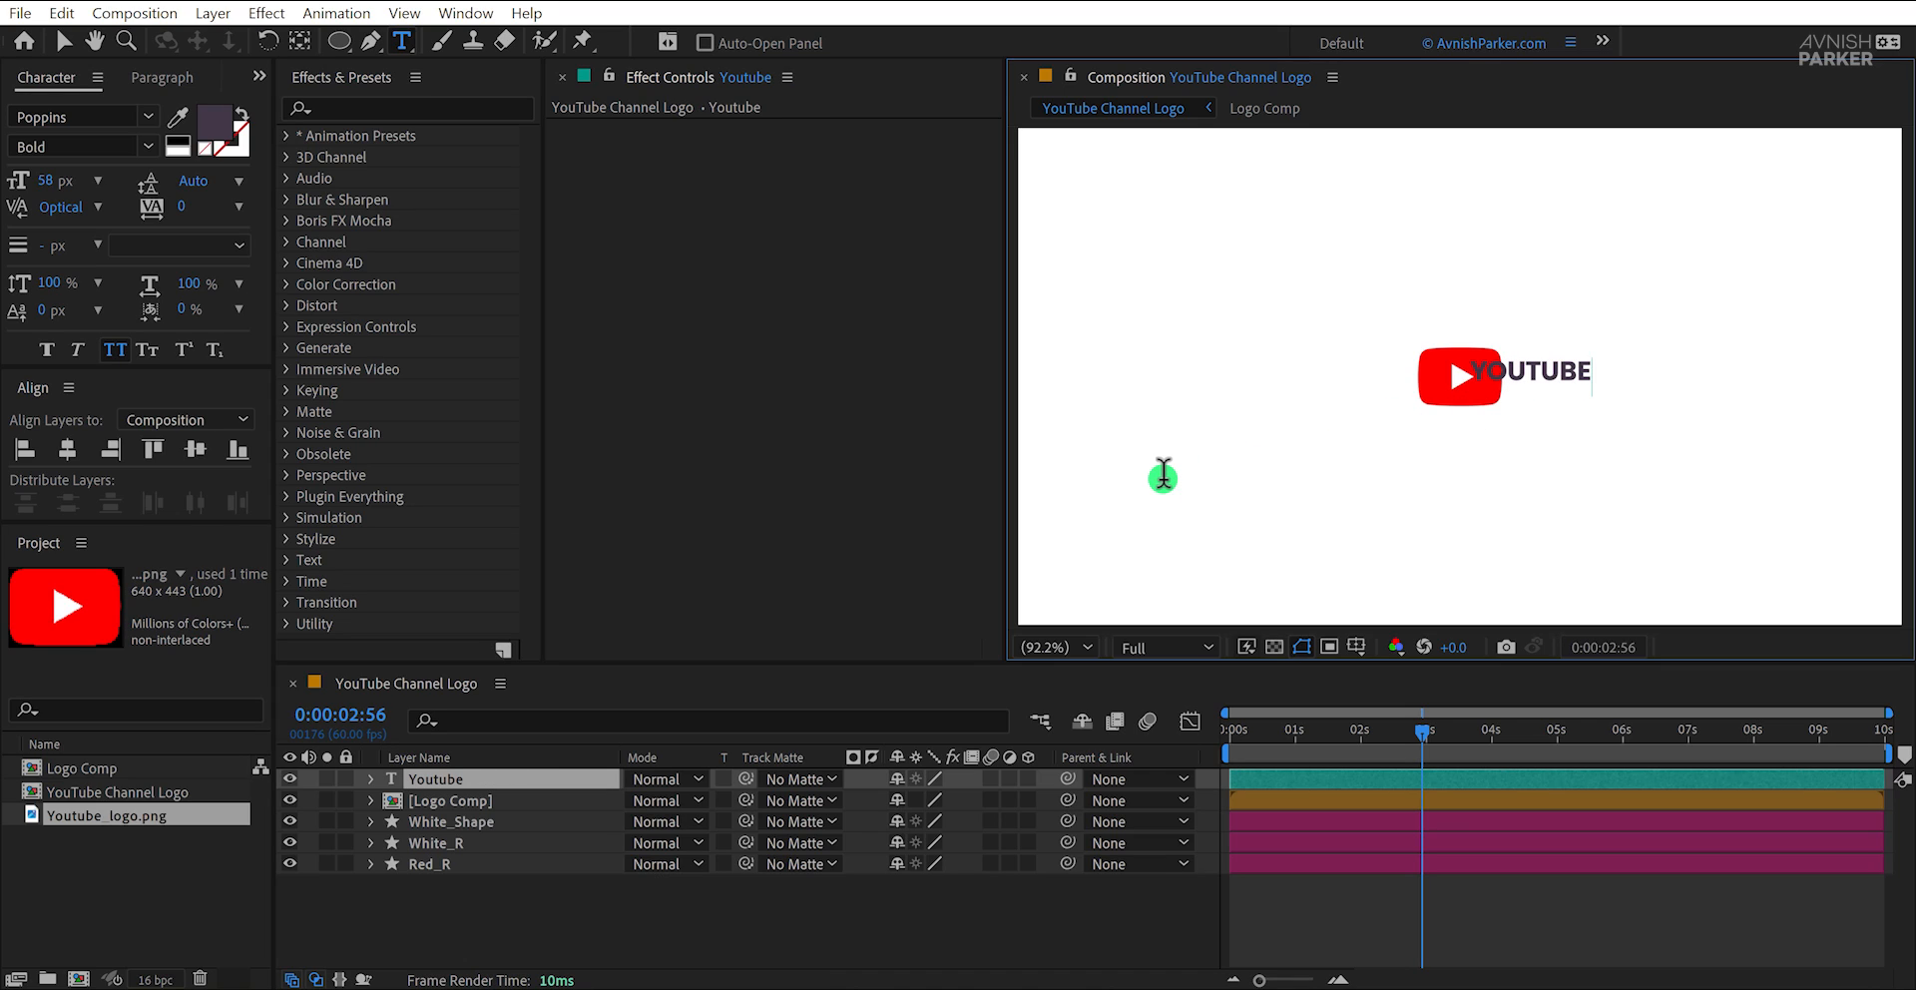
pyautogui.hotkey('ctrl', 'Return')
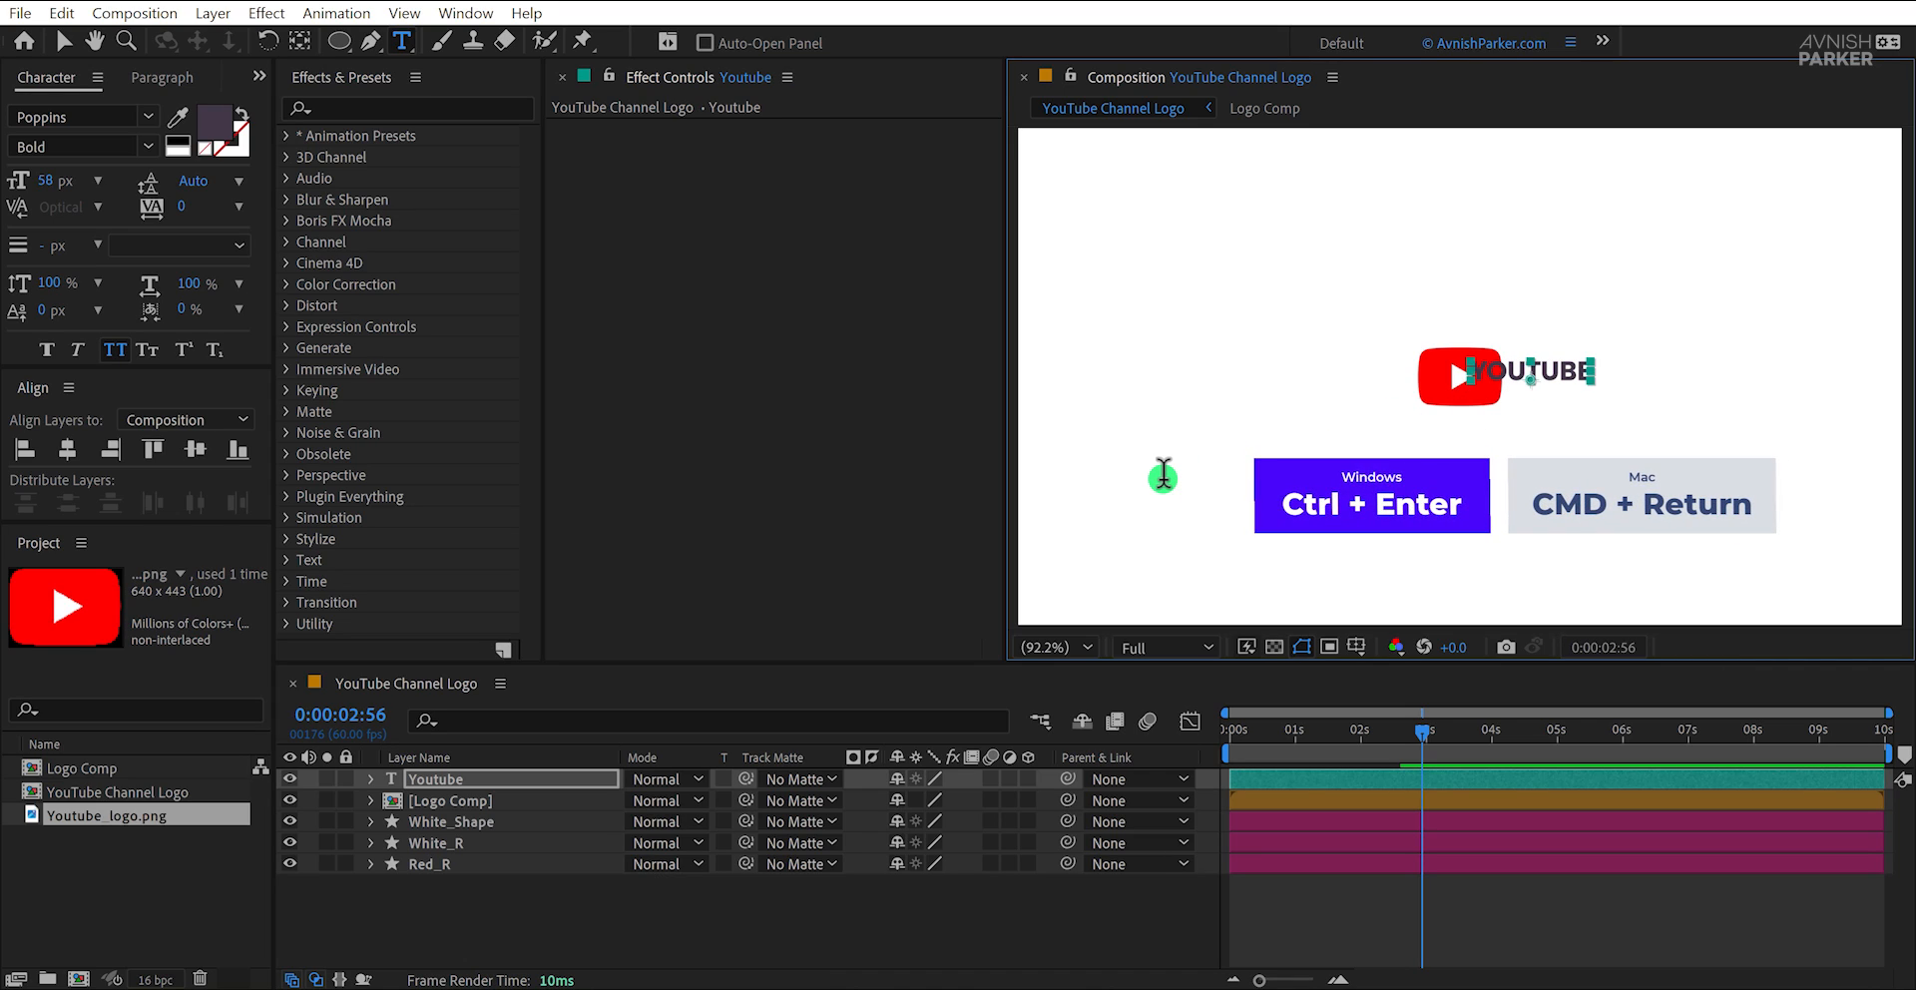
# Enlarge the Youtube text and place it directly beside the logo on its right side
pyautogui.press('v')
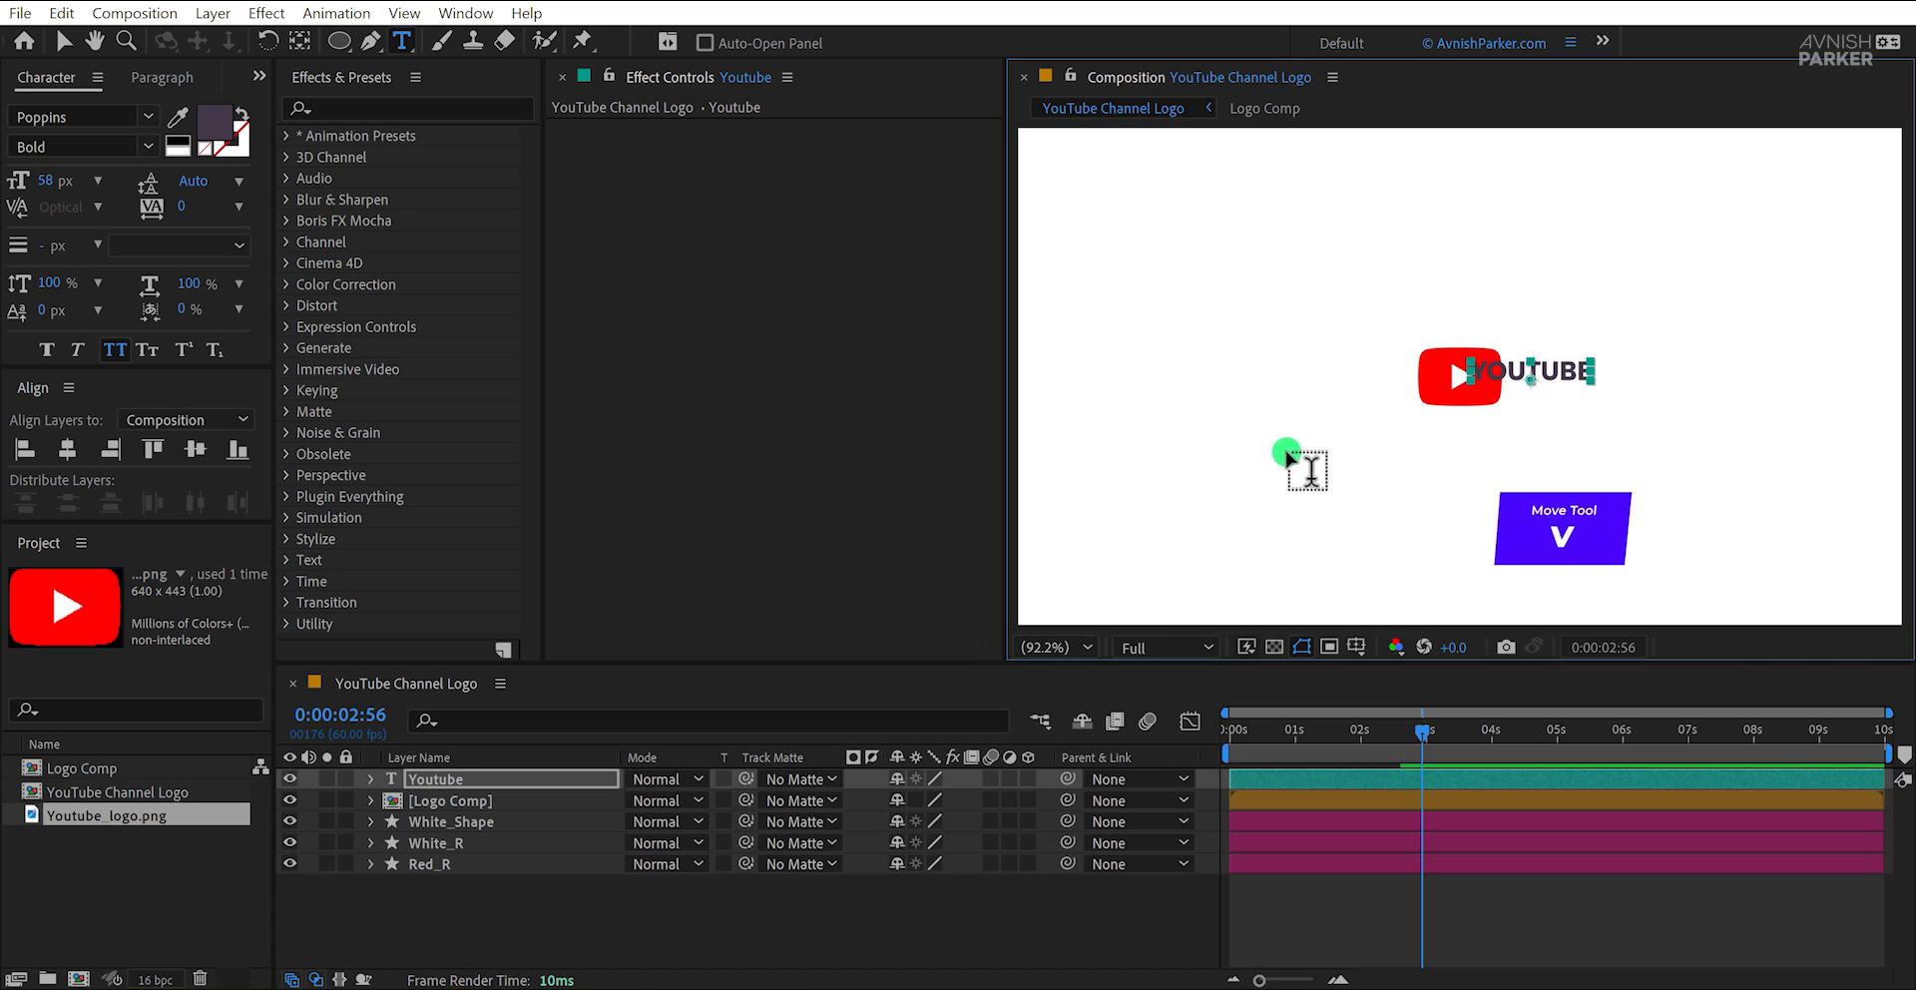
pyautogui.moveTo(1502, 397); pyautogui.dragTo(1534, 392)
pyautogui.moveTo(87, 182); pyautogui.dragTo(103, 181)
pyautogui.moveTo(1541, 377); pyautogui.dragTo(1550, 380)
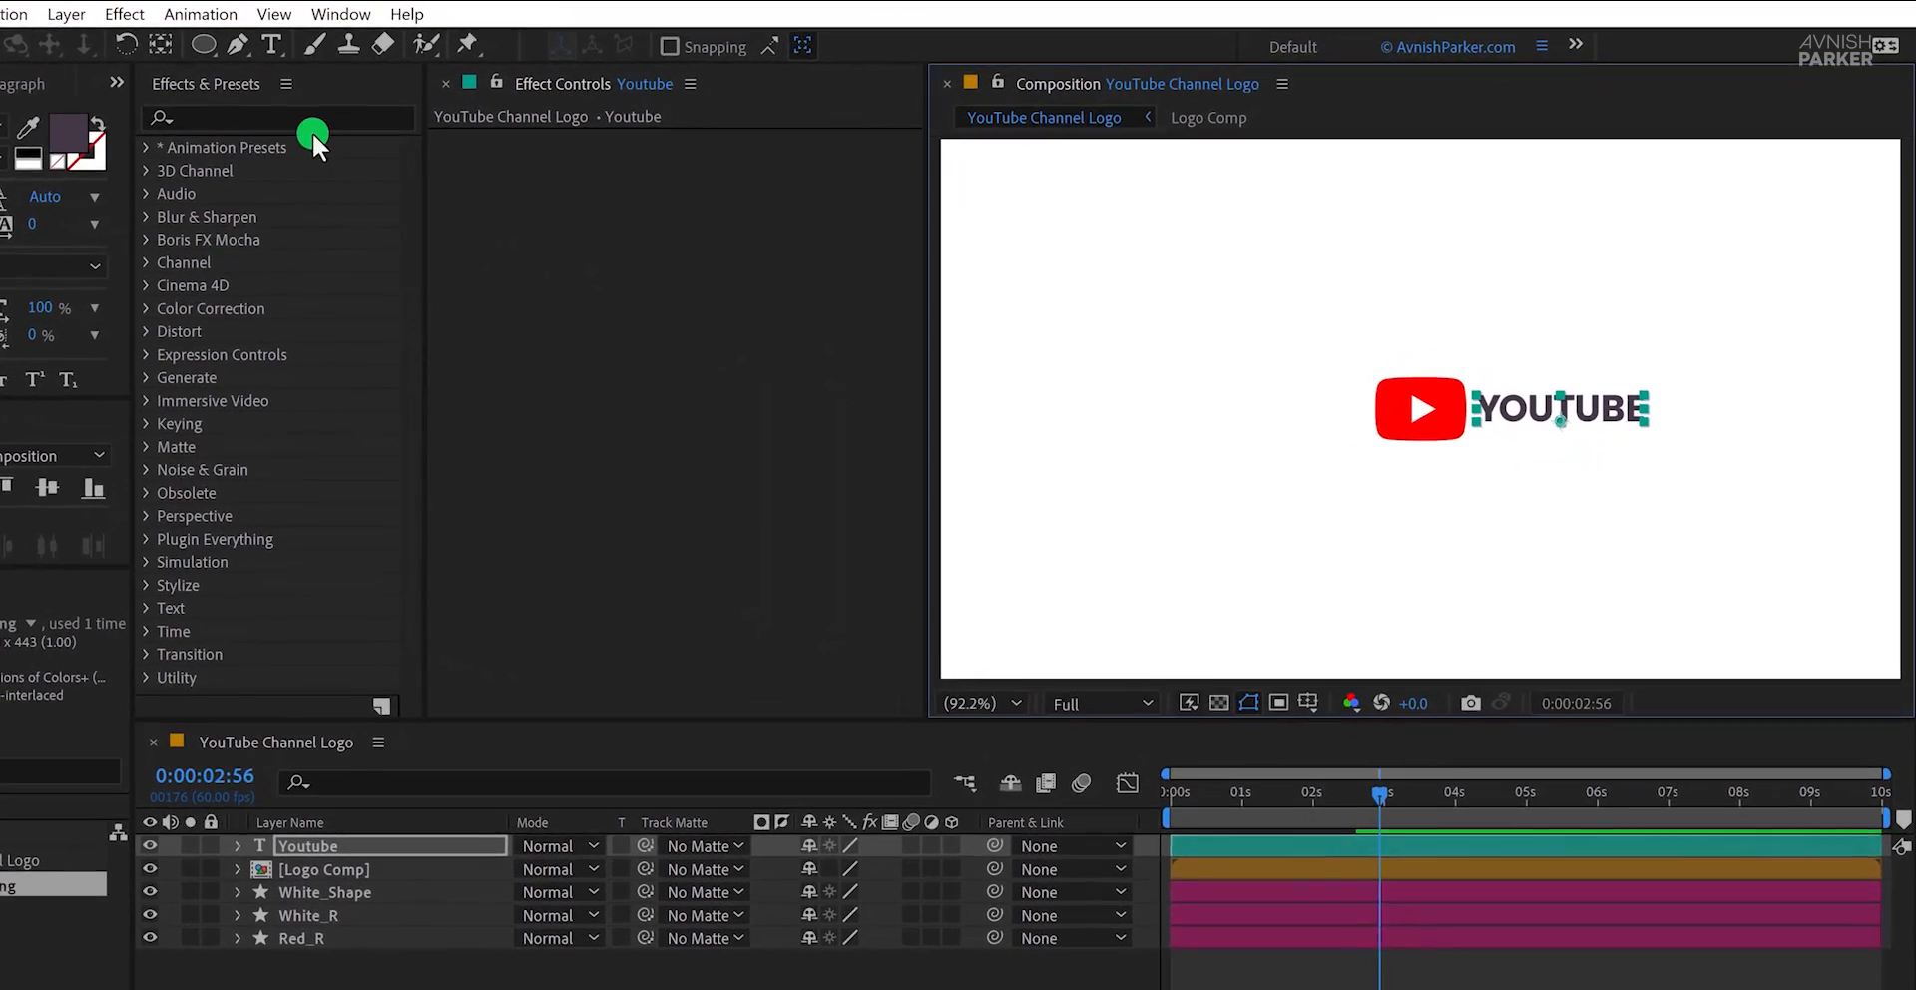
# Search the effects and presets for "scale" and apply the Large Scale text preset to the Youtube layer at 0:00:02:56
pyautogui.click(418, 111)
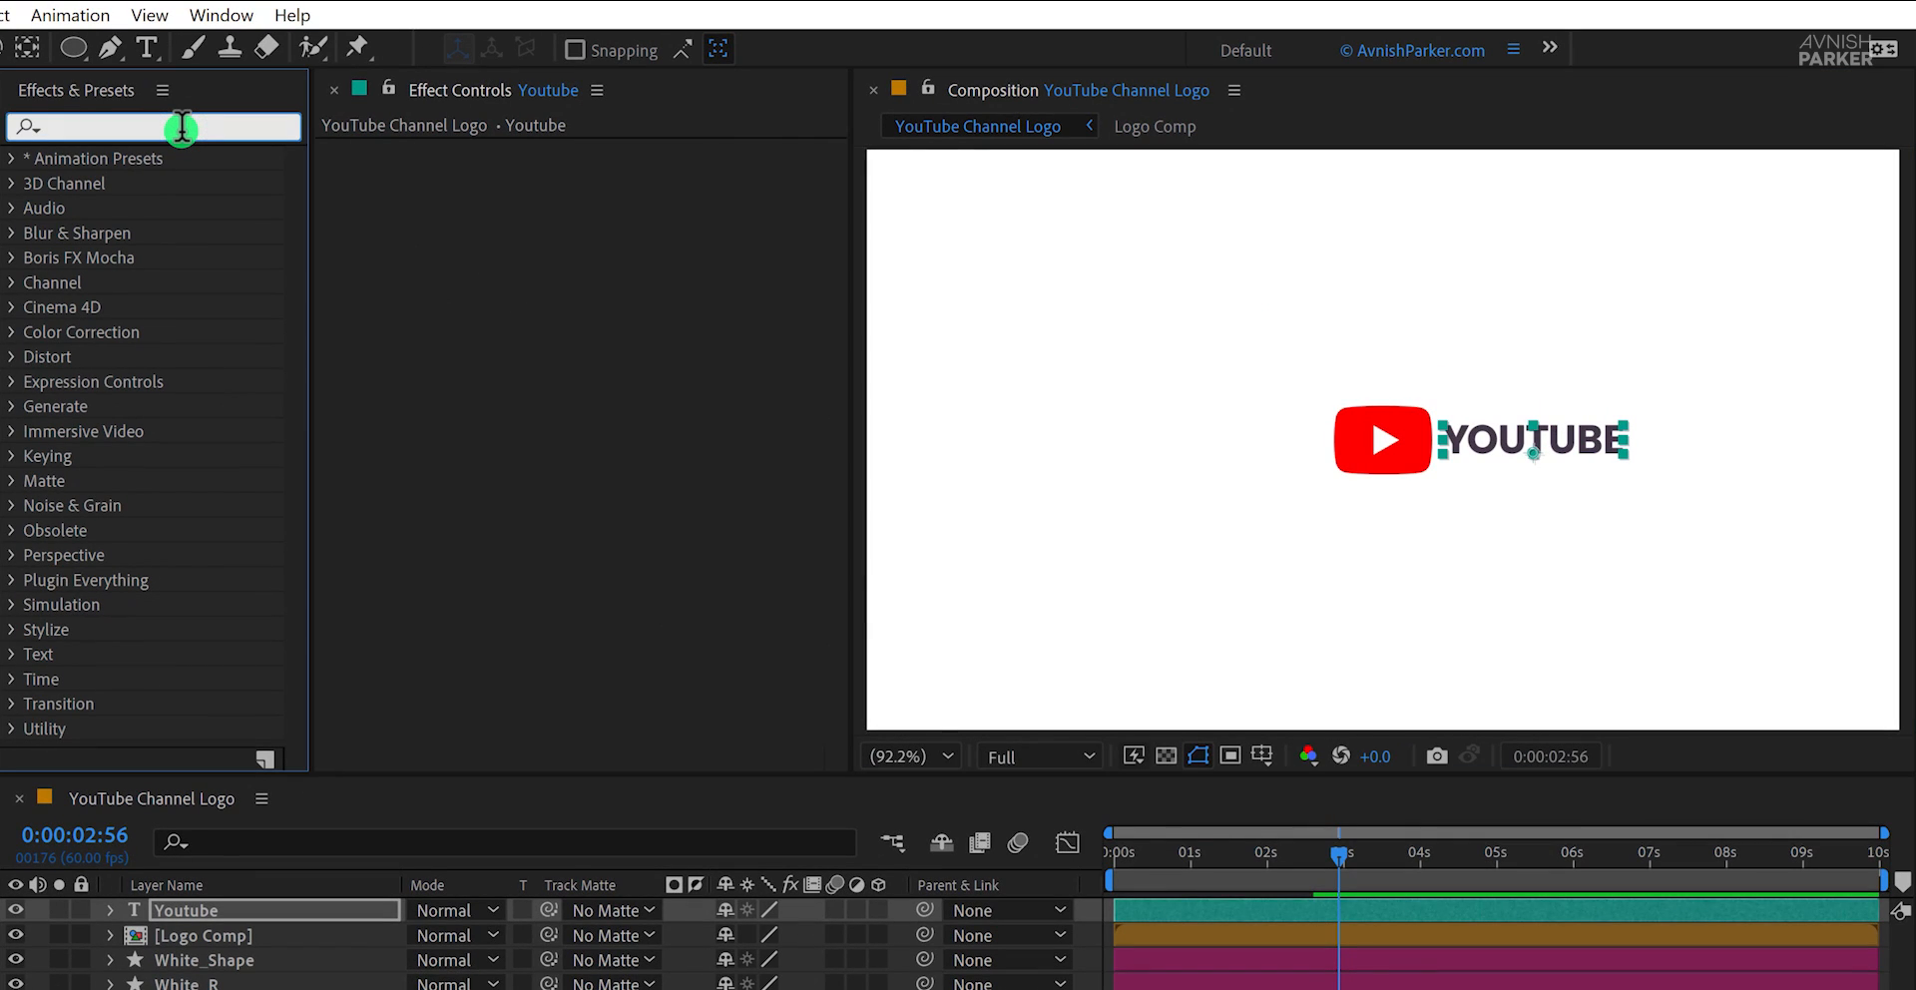
pyautogui.write('scale')
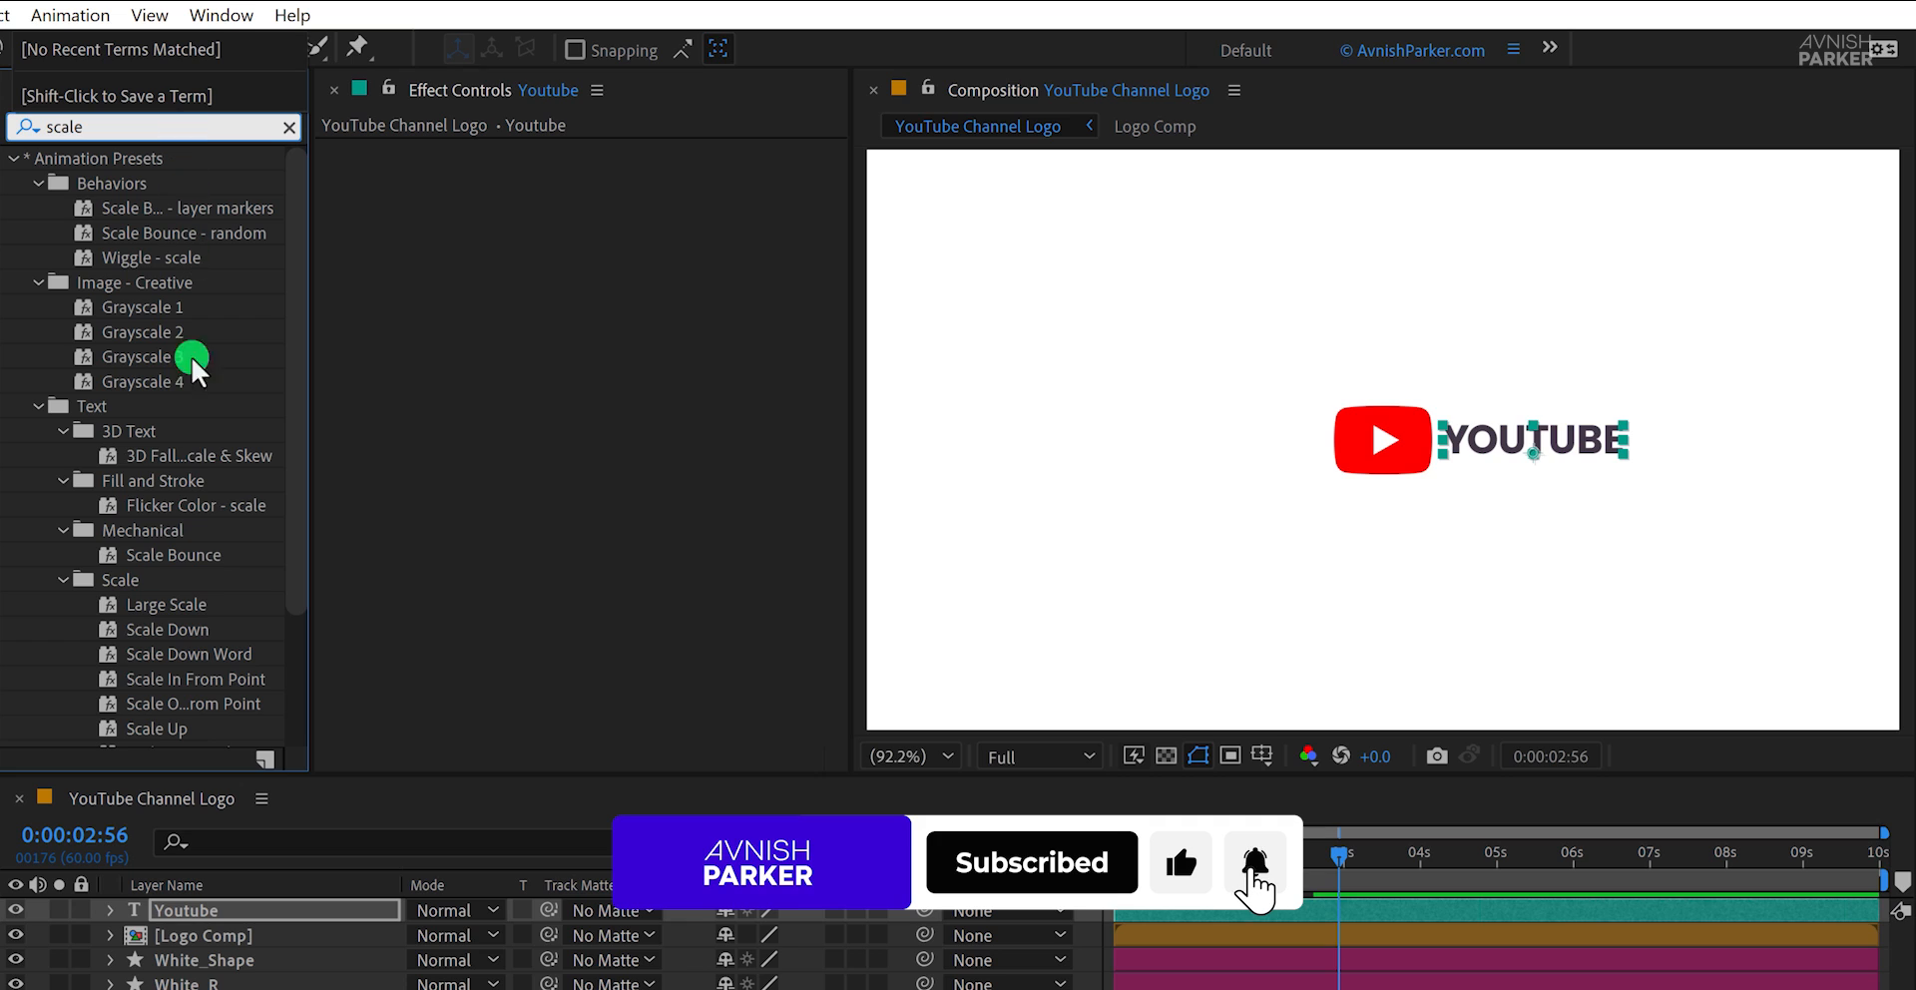
pyautogui.doubleClick(158, 605)
pyautogui.doubleClick(160, 605)
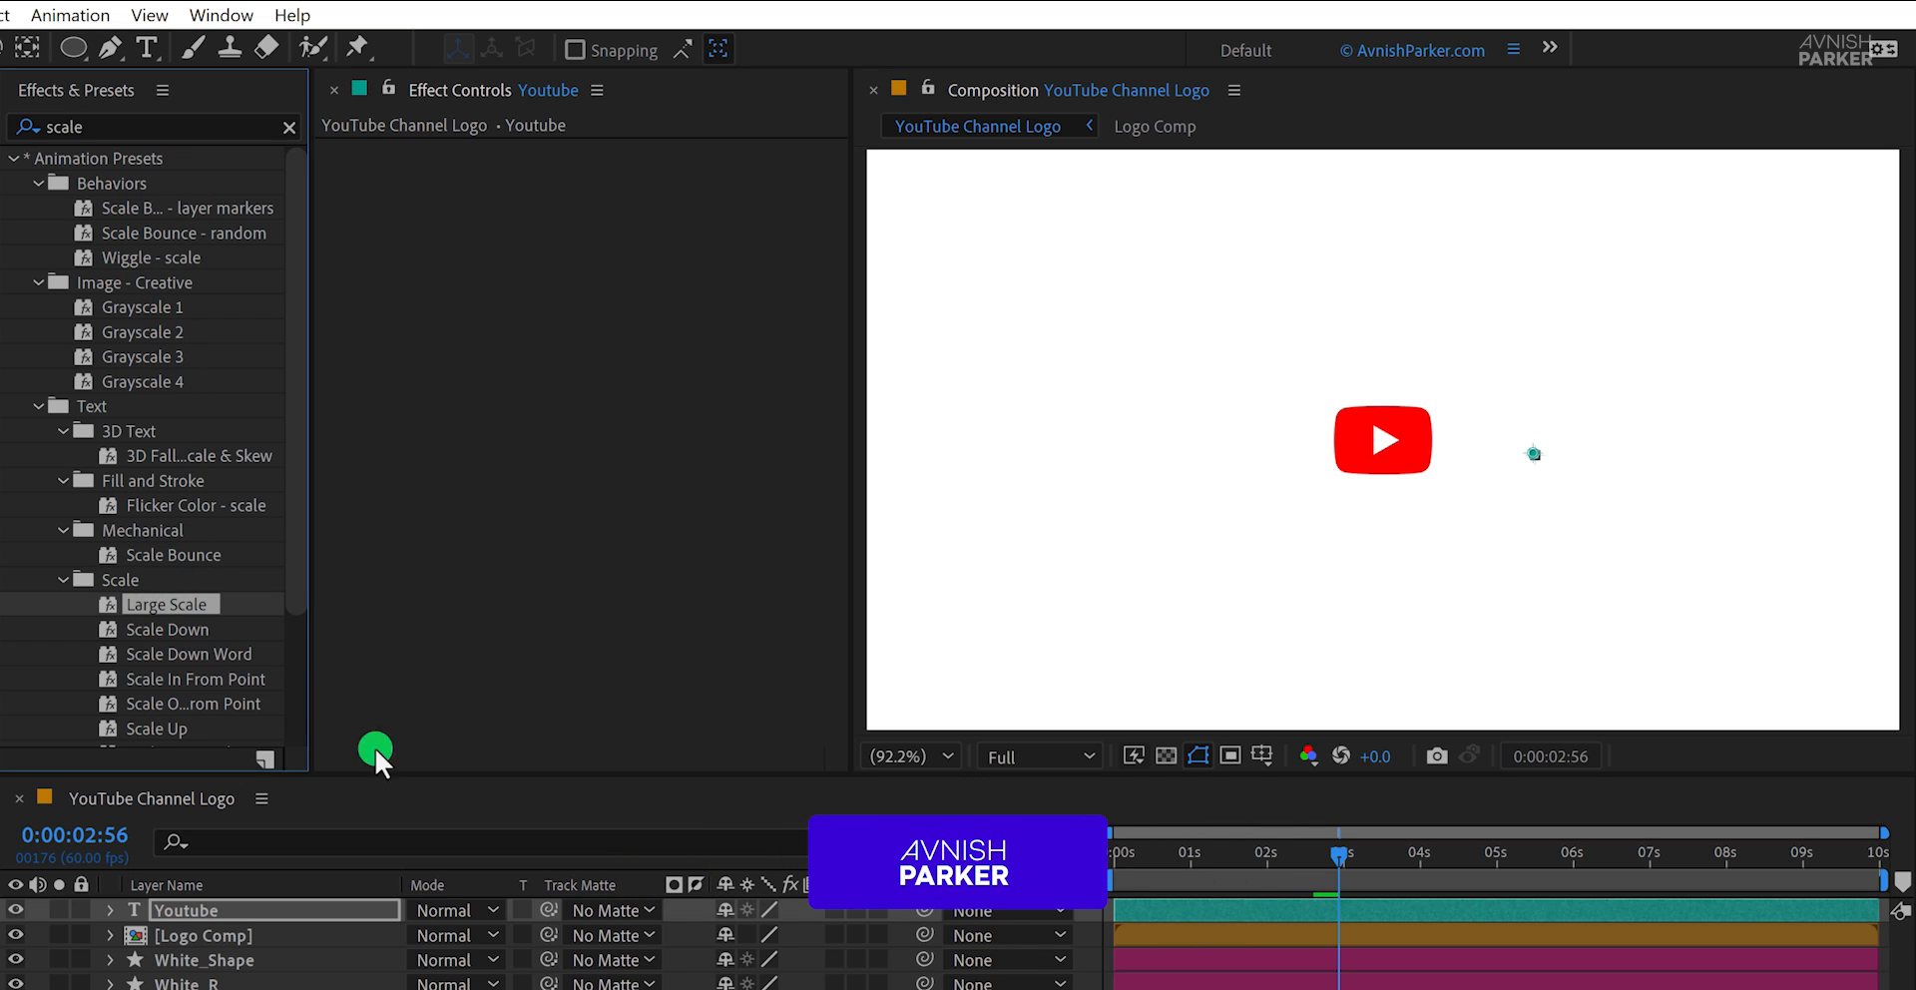
# Turn off Randomize Order in the advanced settings of the Youtube layer's Range Selector 1
pyautogui.click(1341, 853)
pyautogui.moveTo(1341, 853); pyautogui.dragTo(1433, 871)
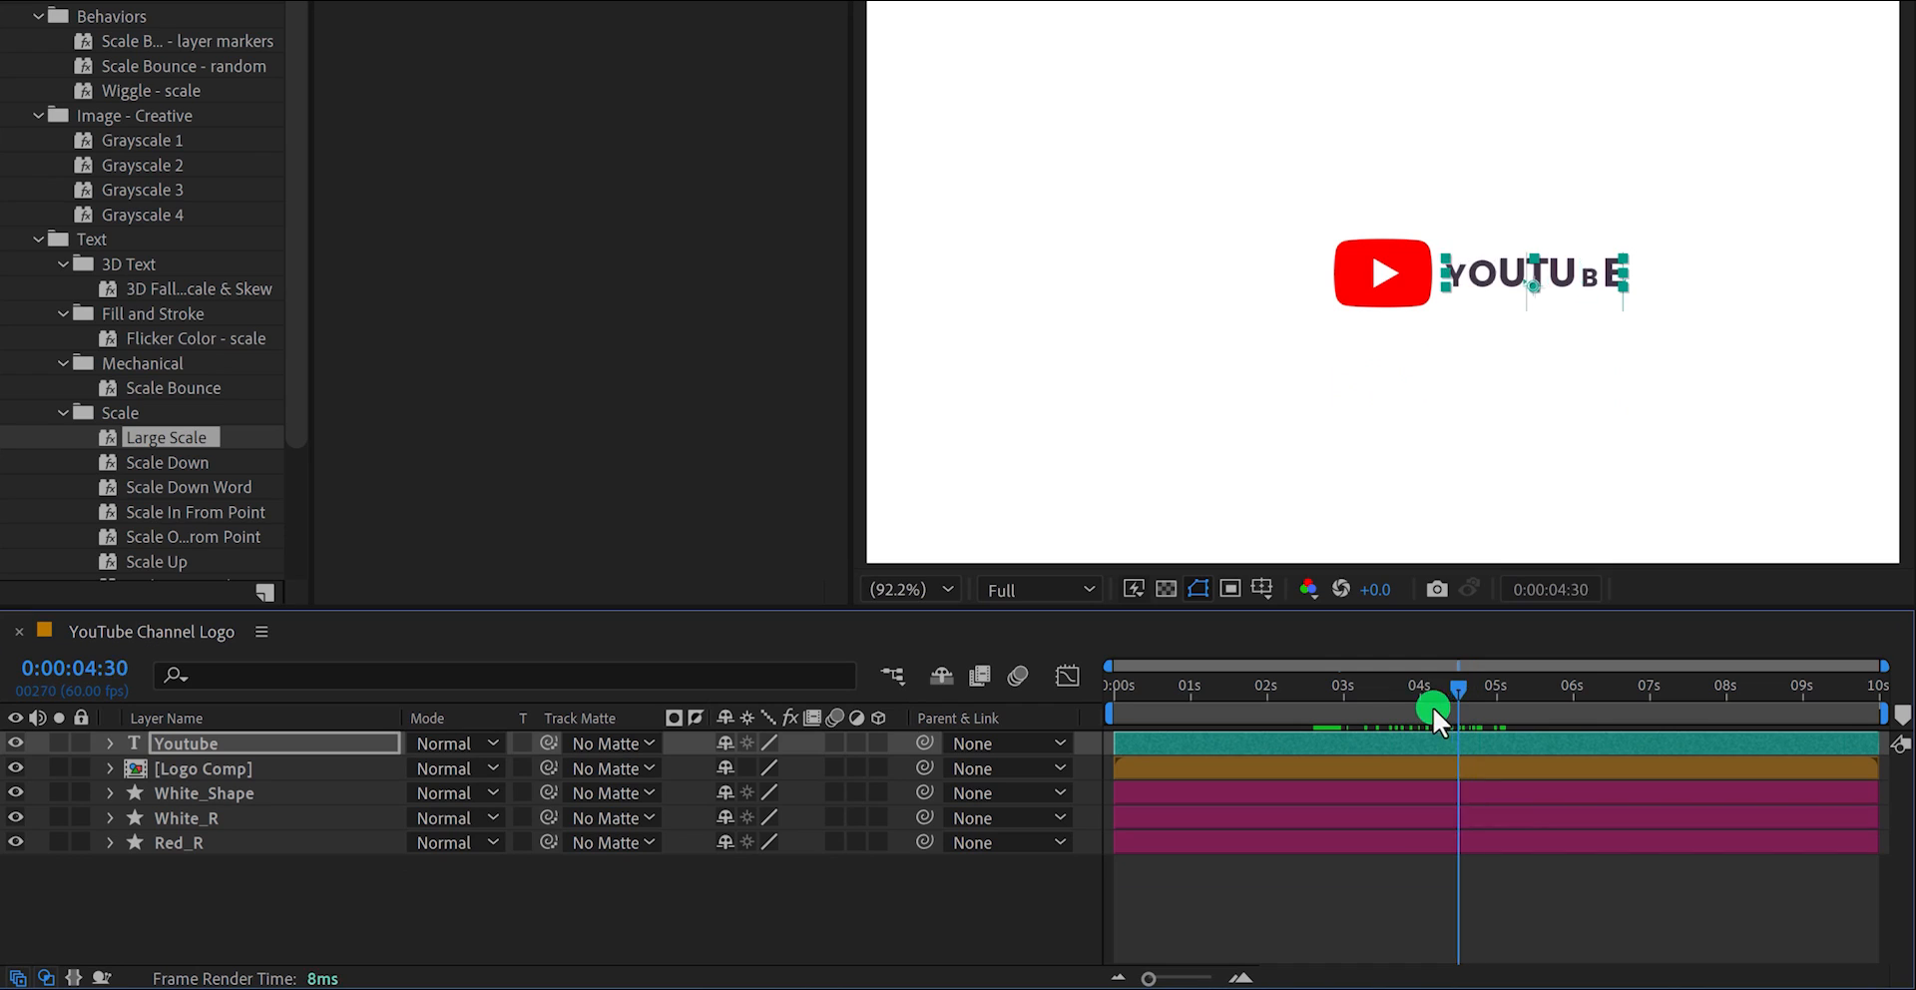
pyautogui.moveTo(1433, 705)
pyautogui.mouseDown()
pyautogui.moveTo(1377, 714)
pyautogui.moveTo(1461, 720)
pyautogui.mouseUp()
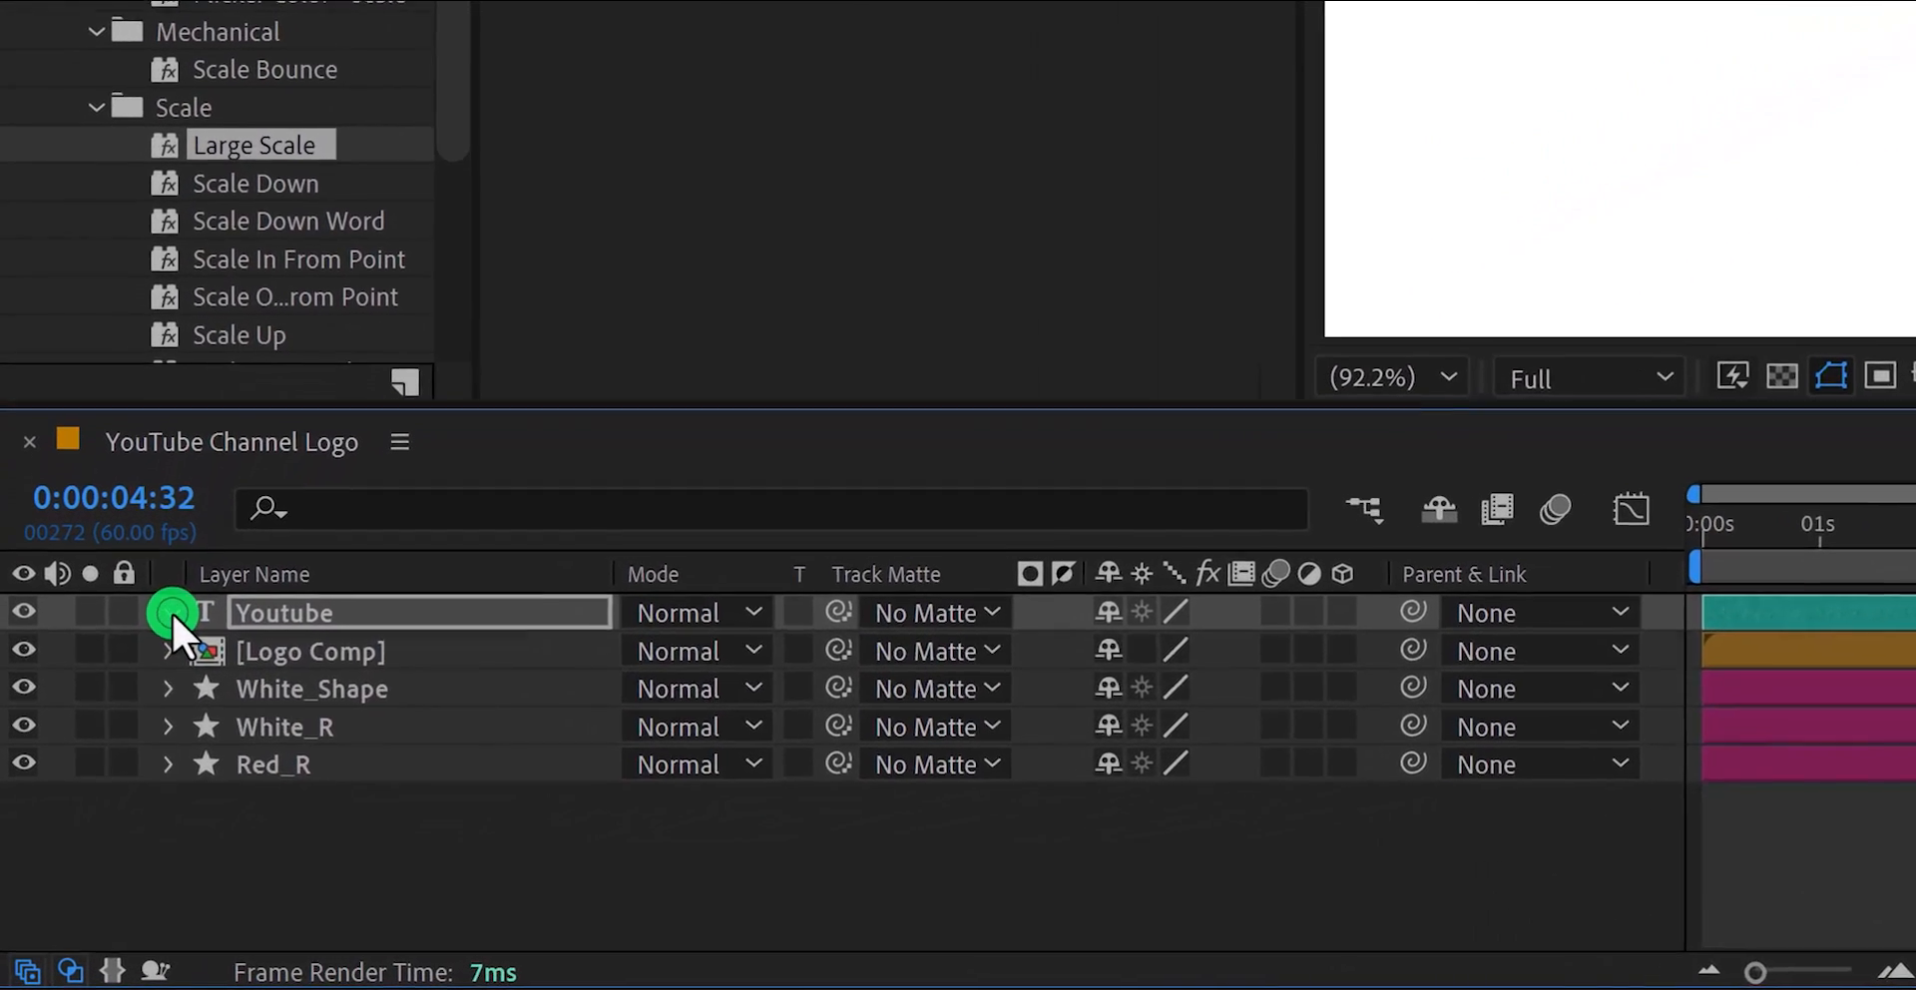
pyautogui.click(172, 613)
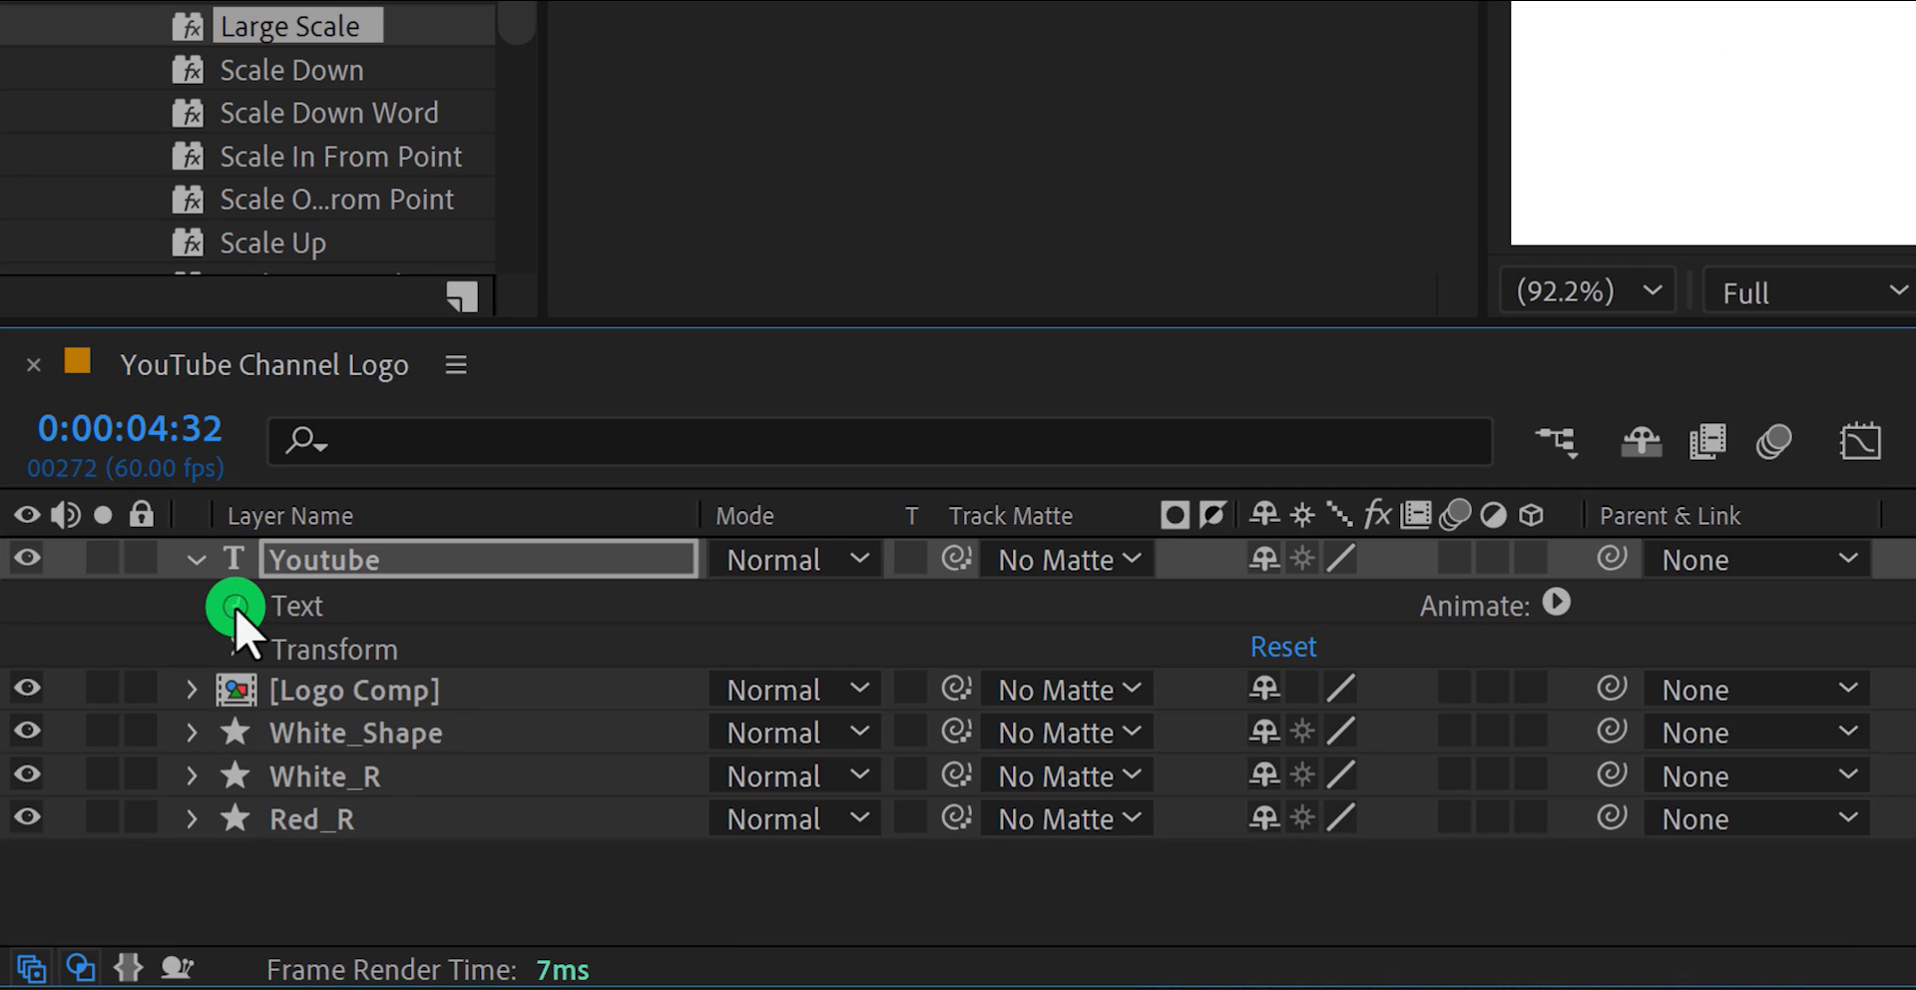
pyautogui.click(237, 606)
pyautogui.click(280, 776)
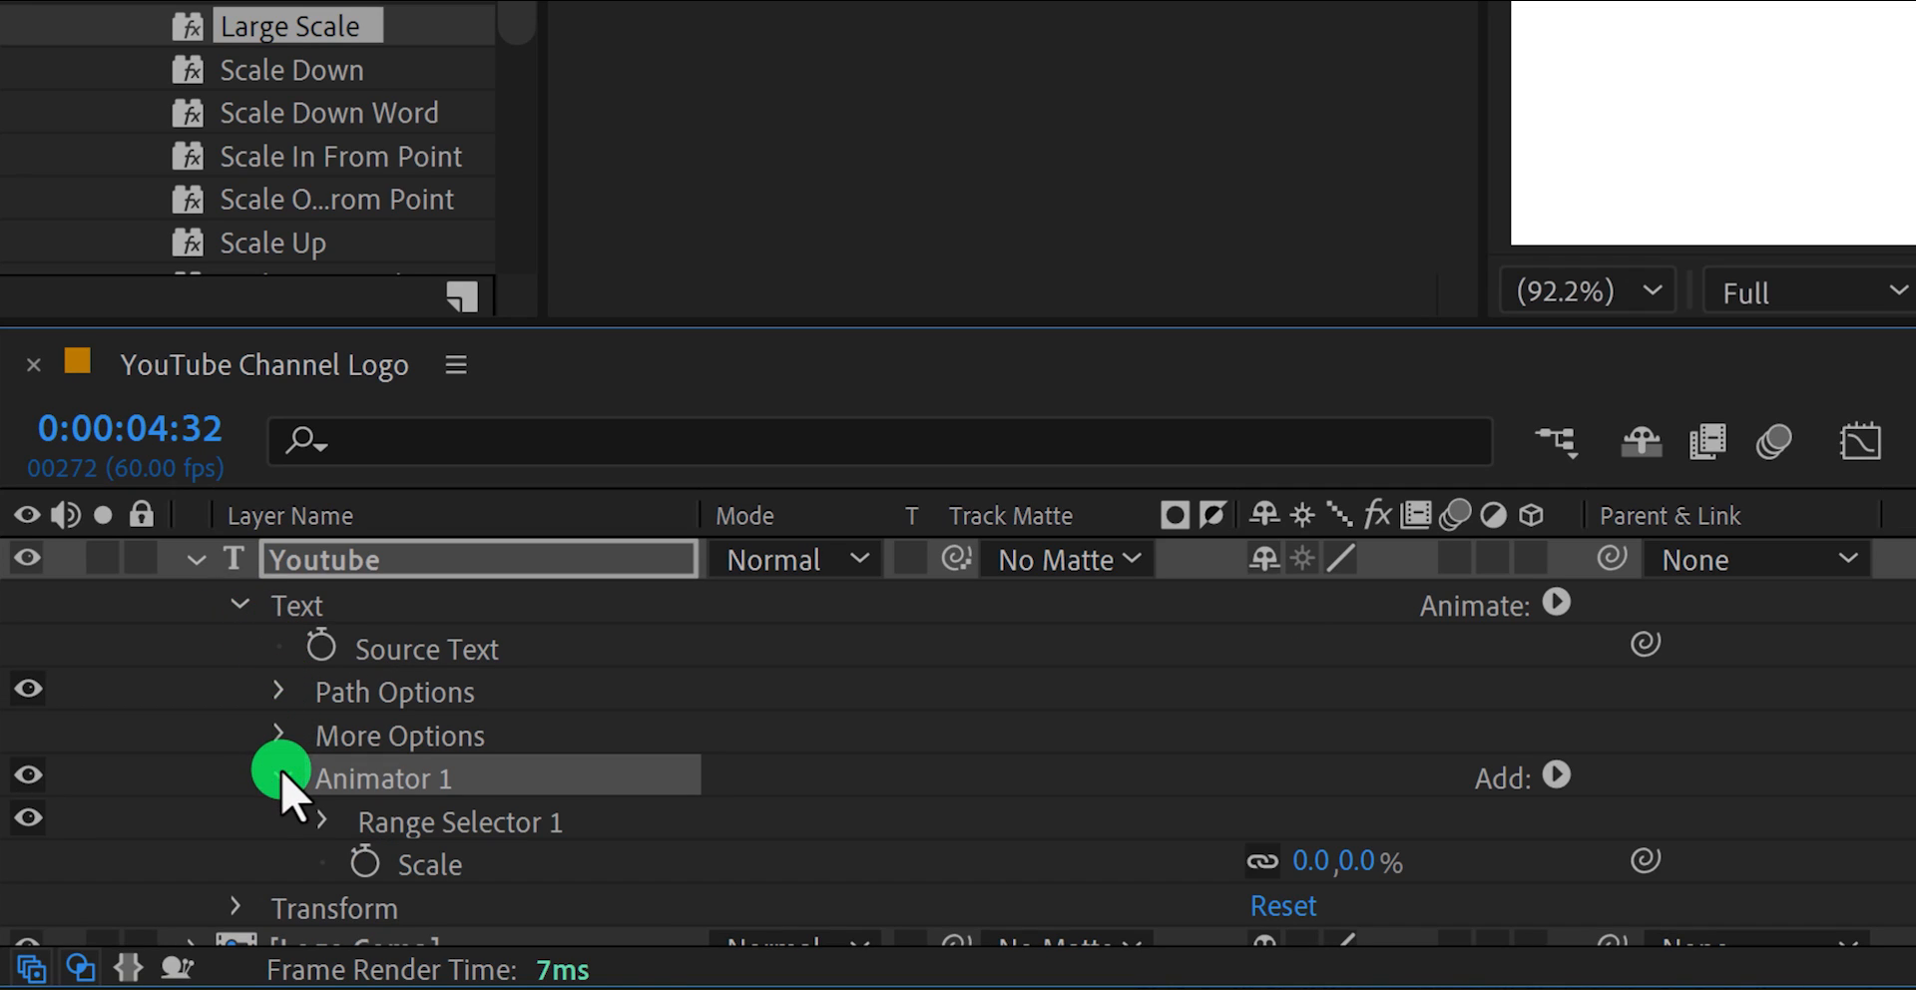
pyautogui.click(323, 821)
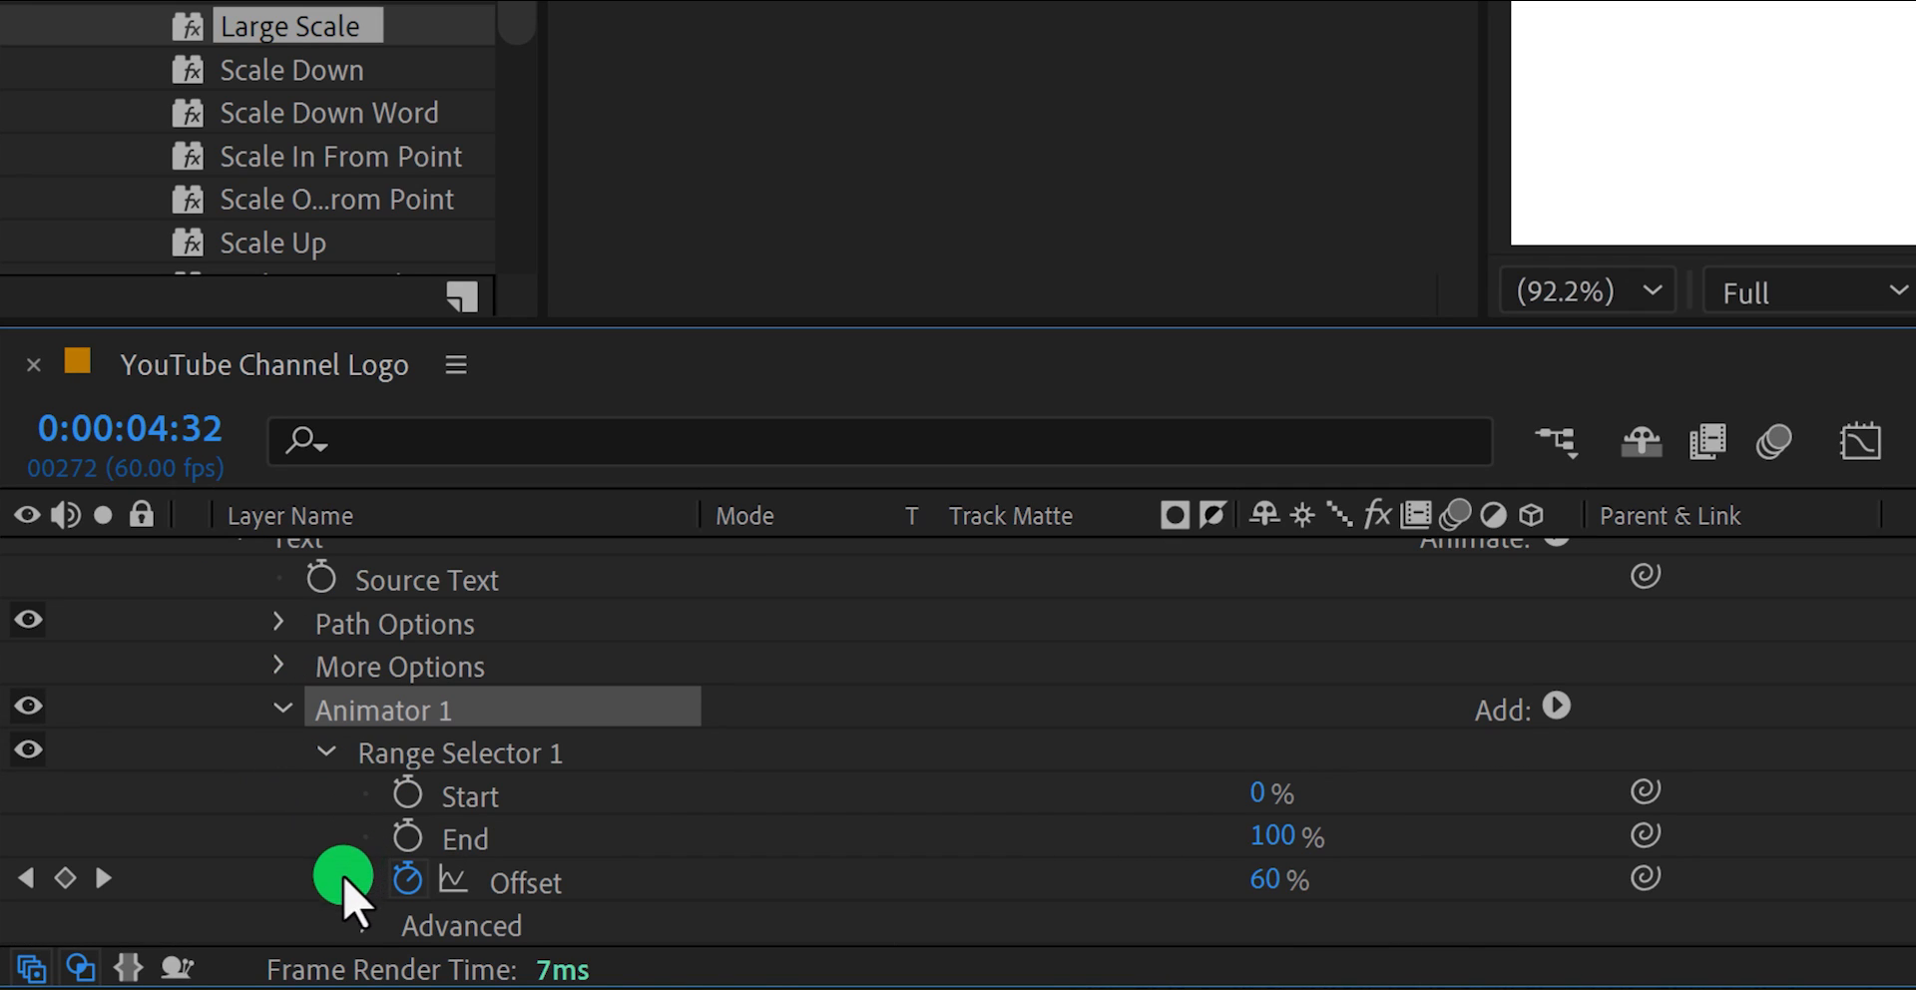
pyautogui.click(370, 920)
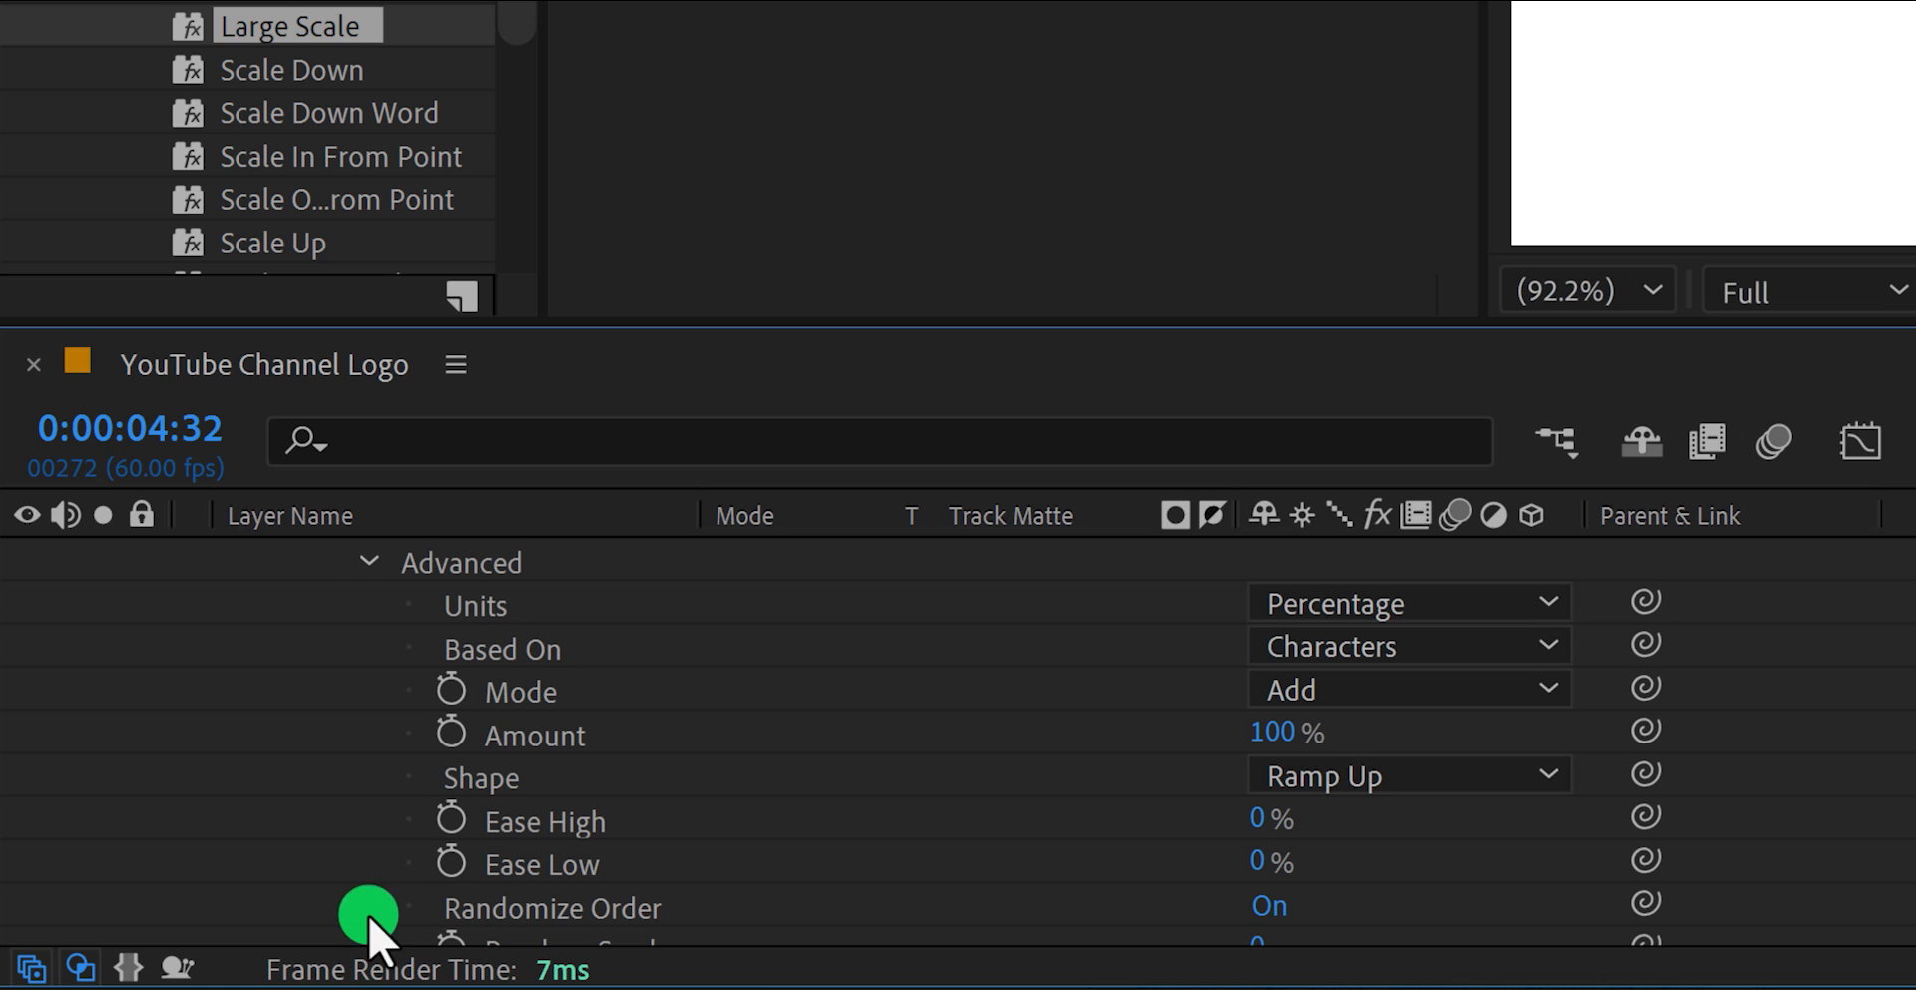
pyautogui.click(599, 910)
pyautogui.click(1255, 910)
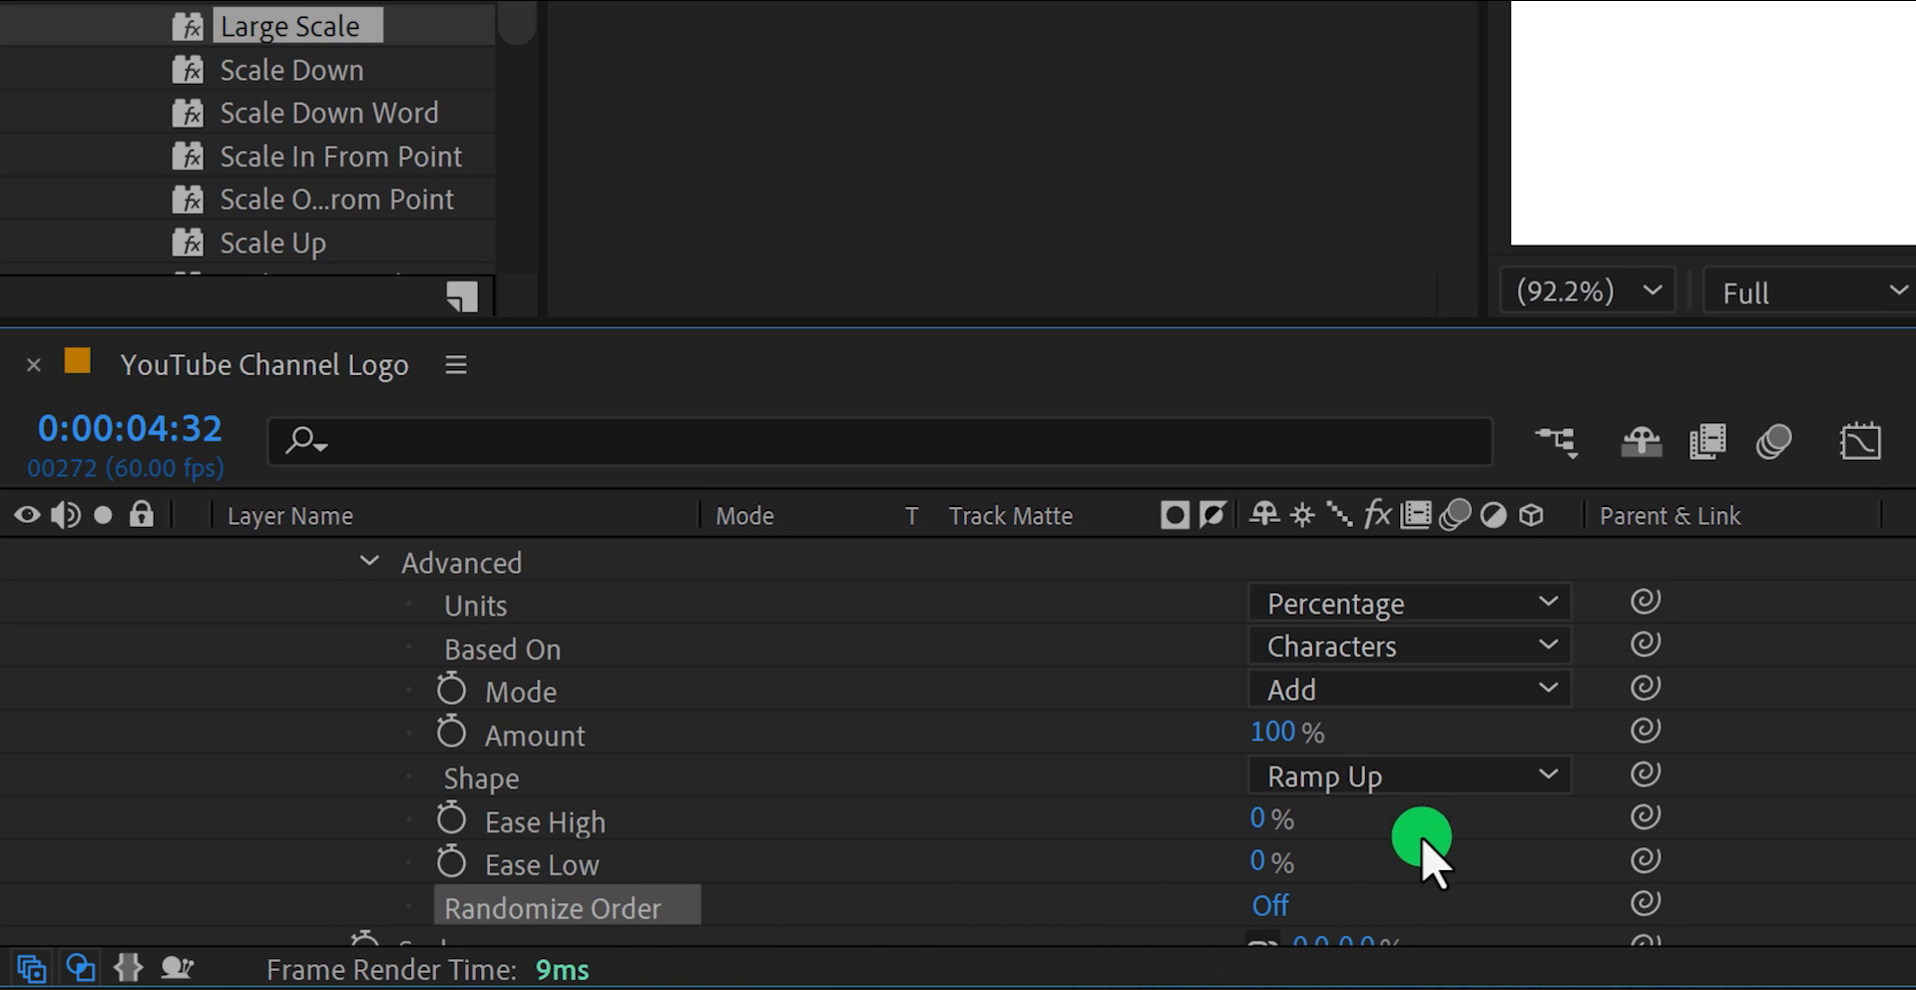
# Set both Ease High and Ease Low of the Youtube text's range selector to 50%
pyautogui.click(1262, 818)
pyautogui.write('50')
pyautogui.click(1259, 856)
pyautogui.write('5')
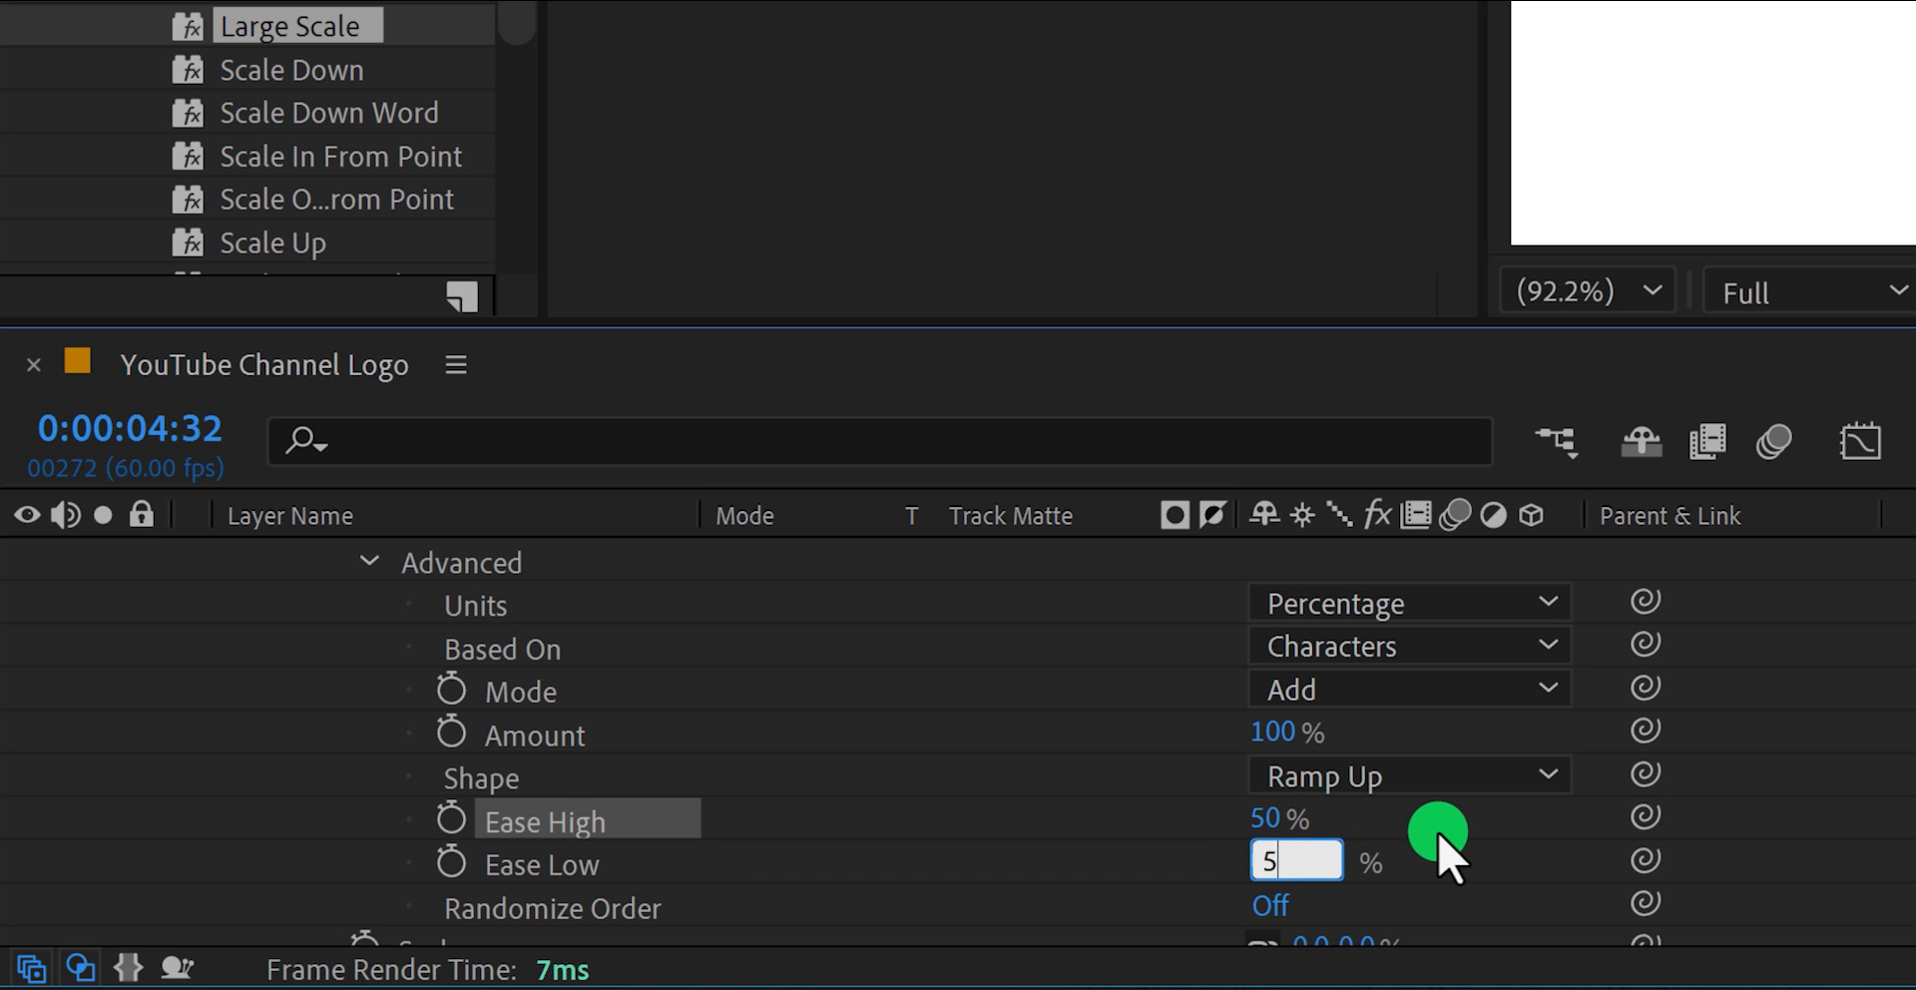
pyautogui.write('0')
pyautogui.click(1438, 830)
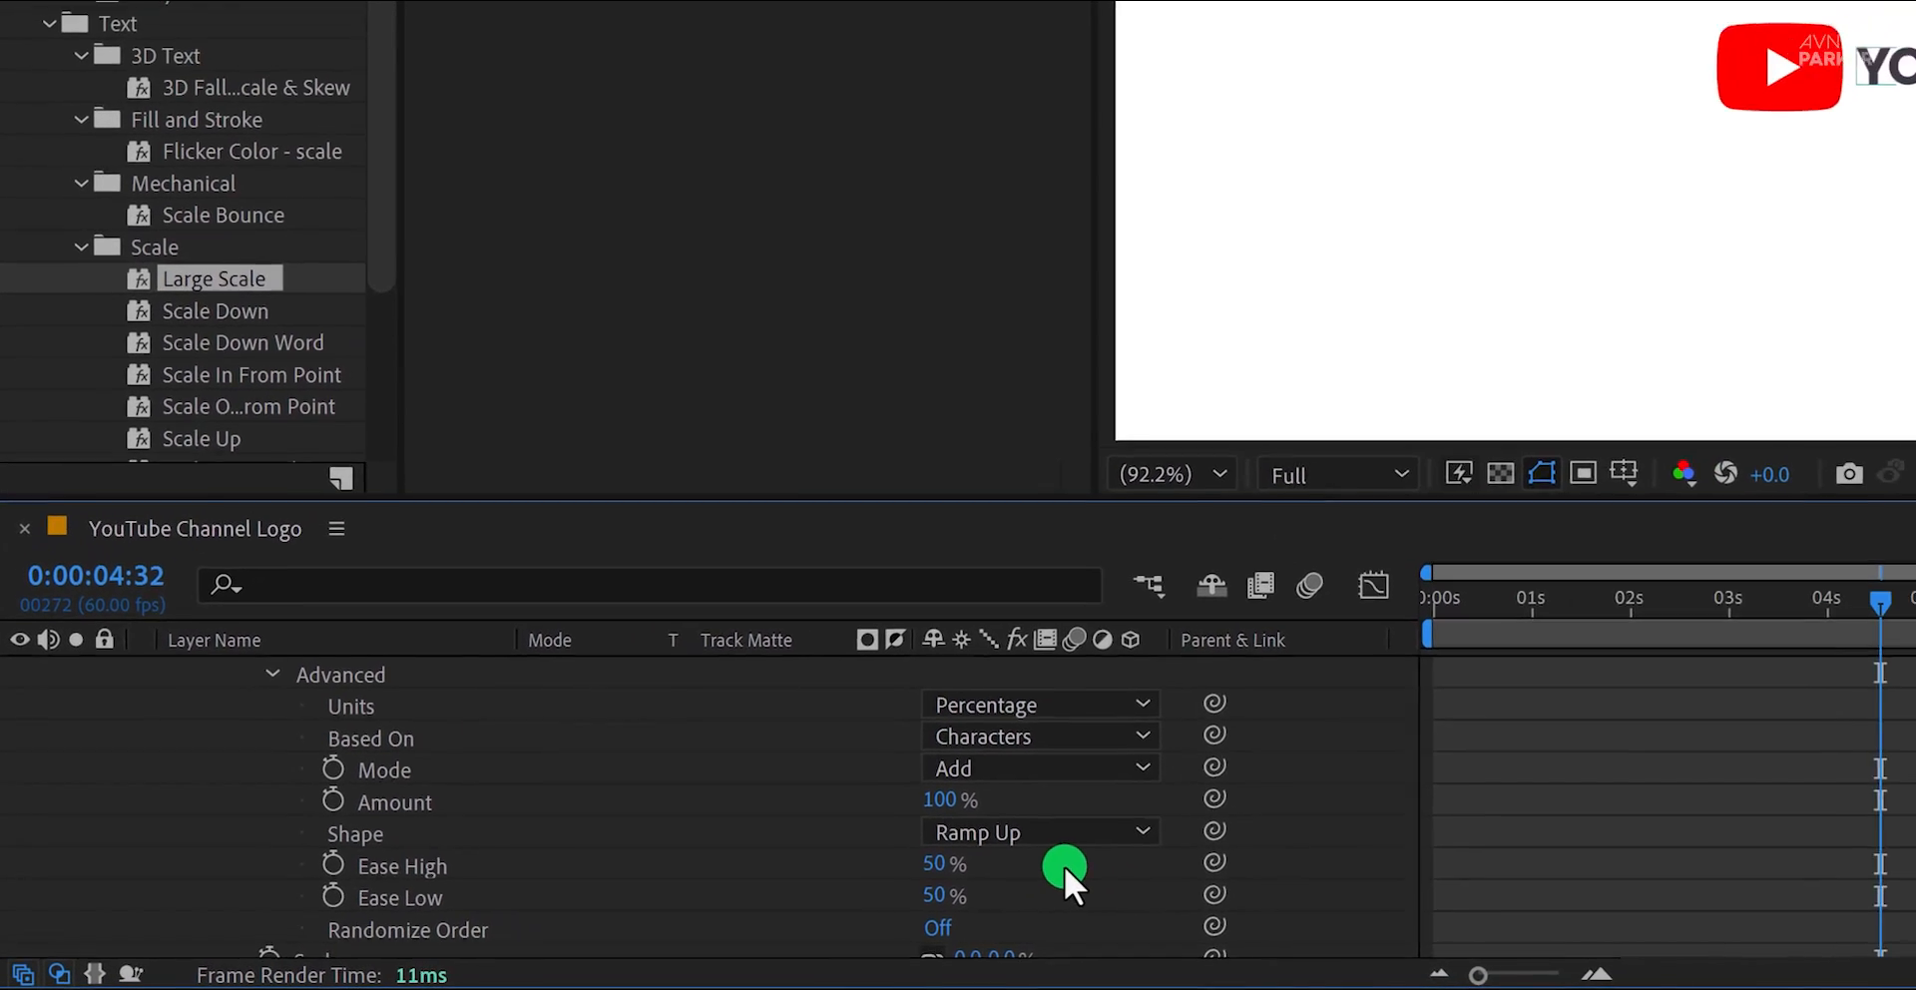
# Set the work area start to 0:00:02:47 and preview the Youtube text animation
pyautogui.click(1474, 656)
pyautogui.press('b')
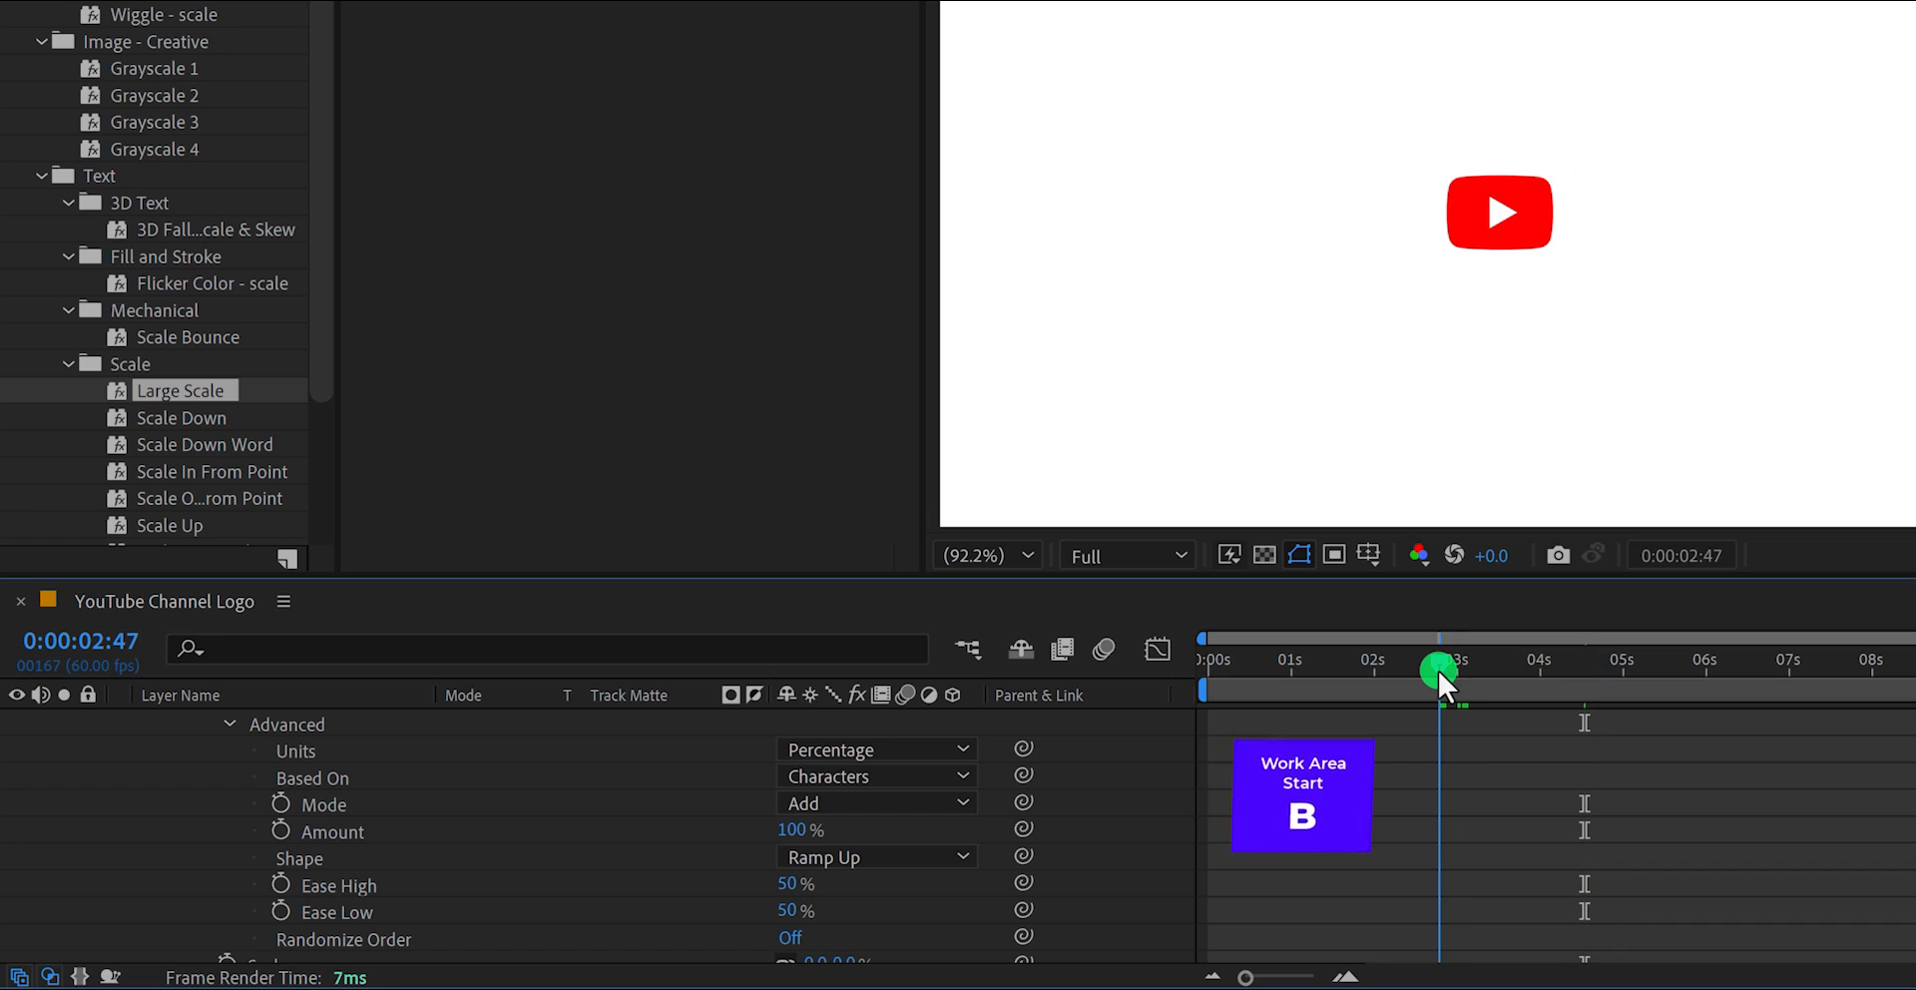
pyautogui.press('space')
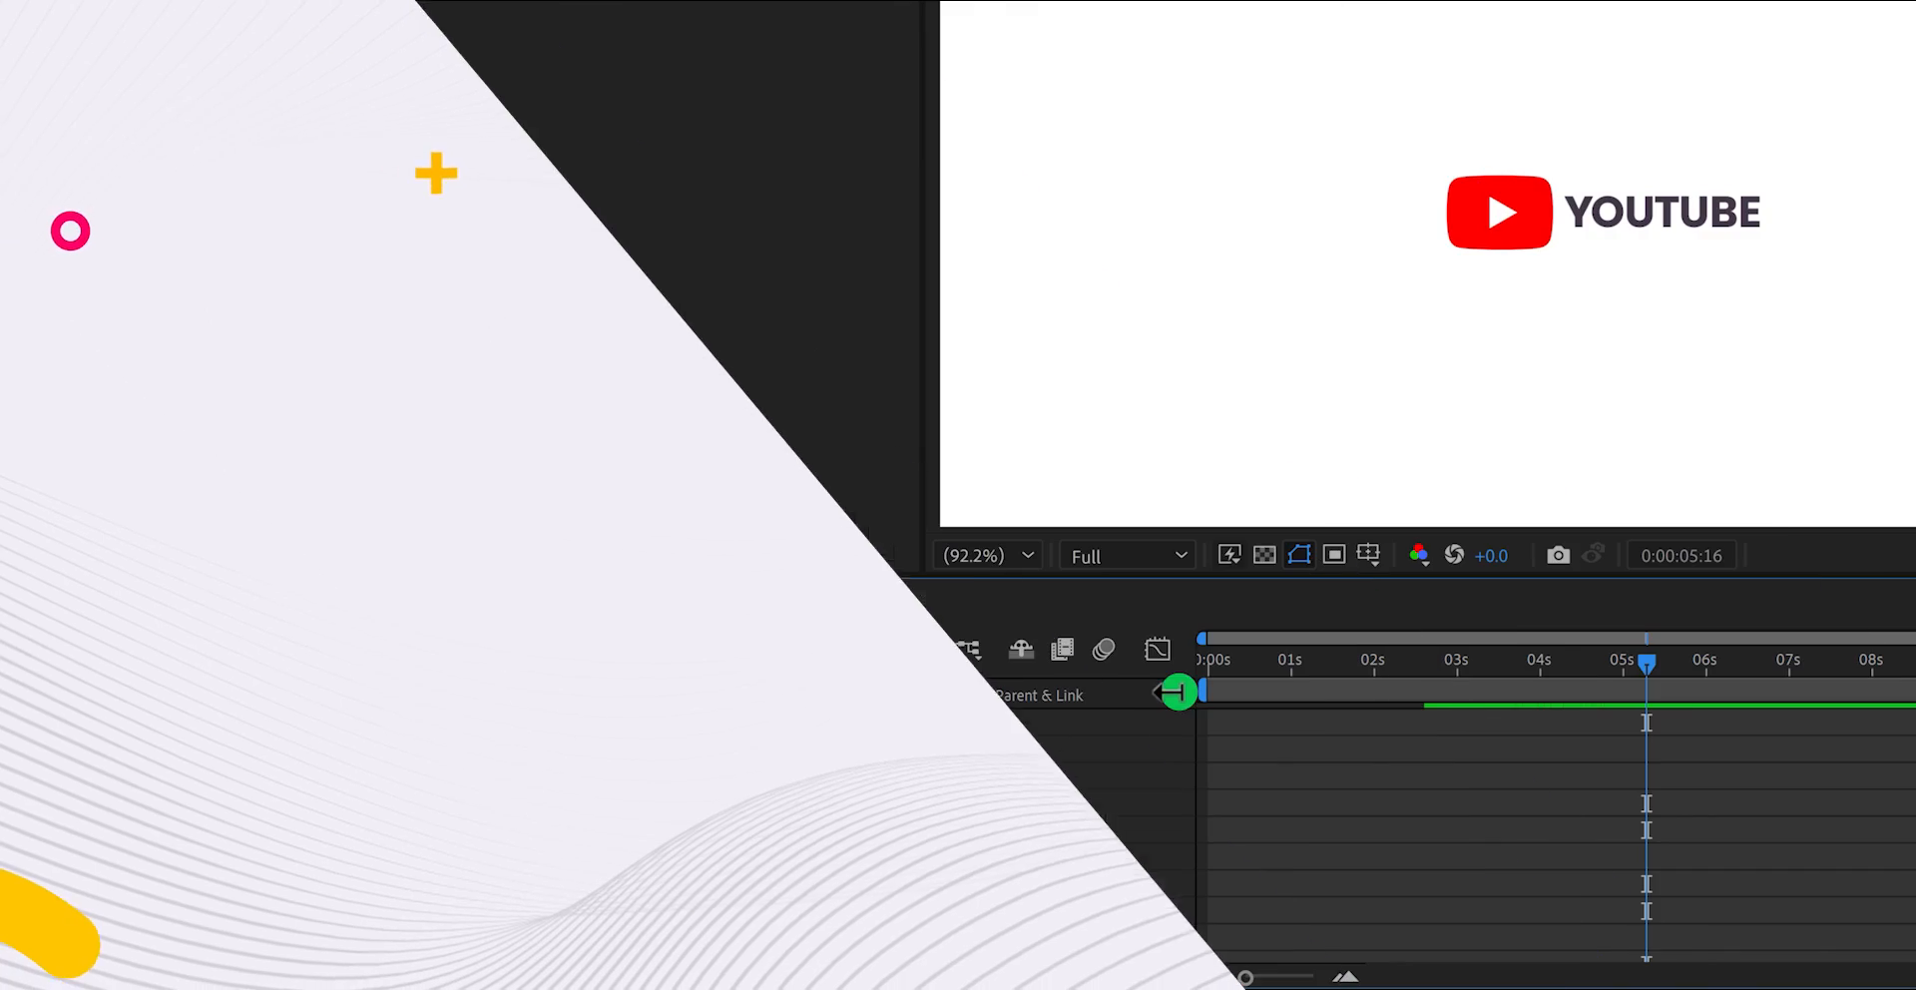
# Add a Position keyframe to the Youtube layer at 0:00:04:56 and parent Logo Comp to the Youtube layer
pyautogui.press('u')
pyautogui.scroll(5, 1313, 800)
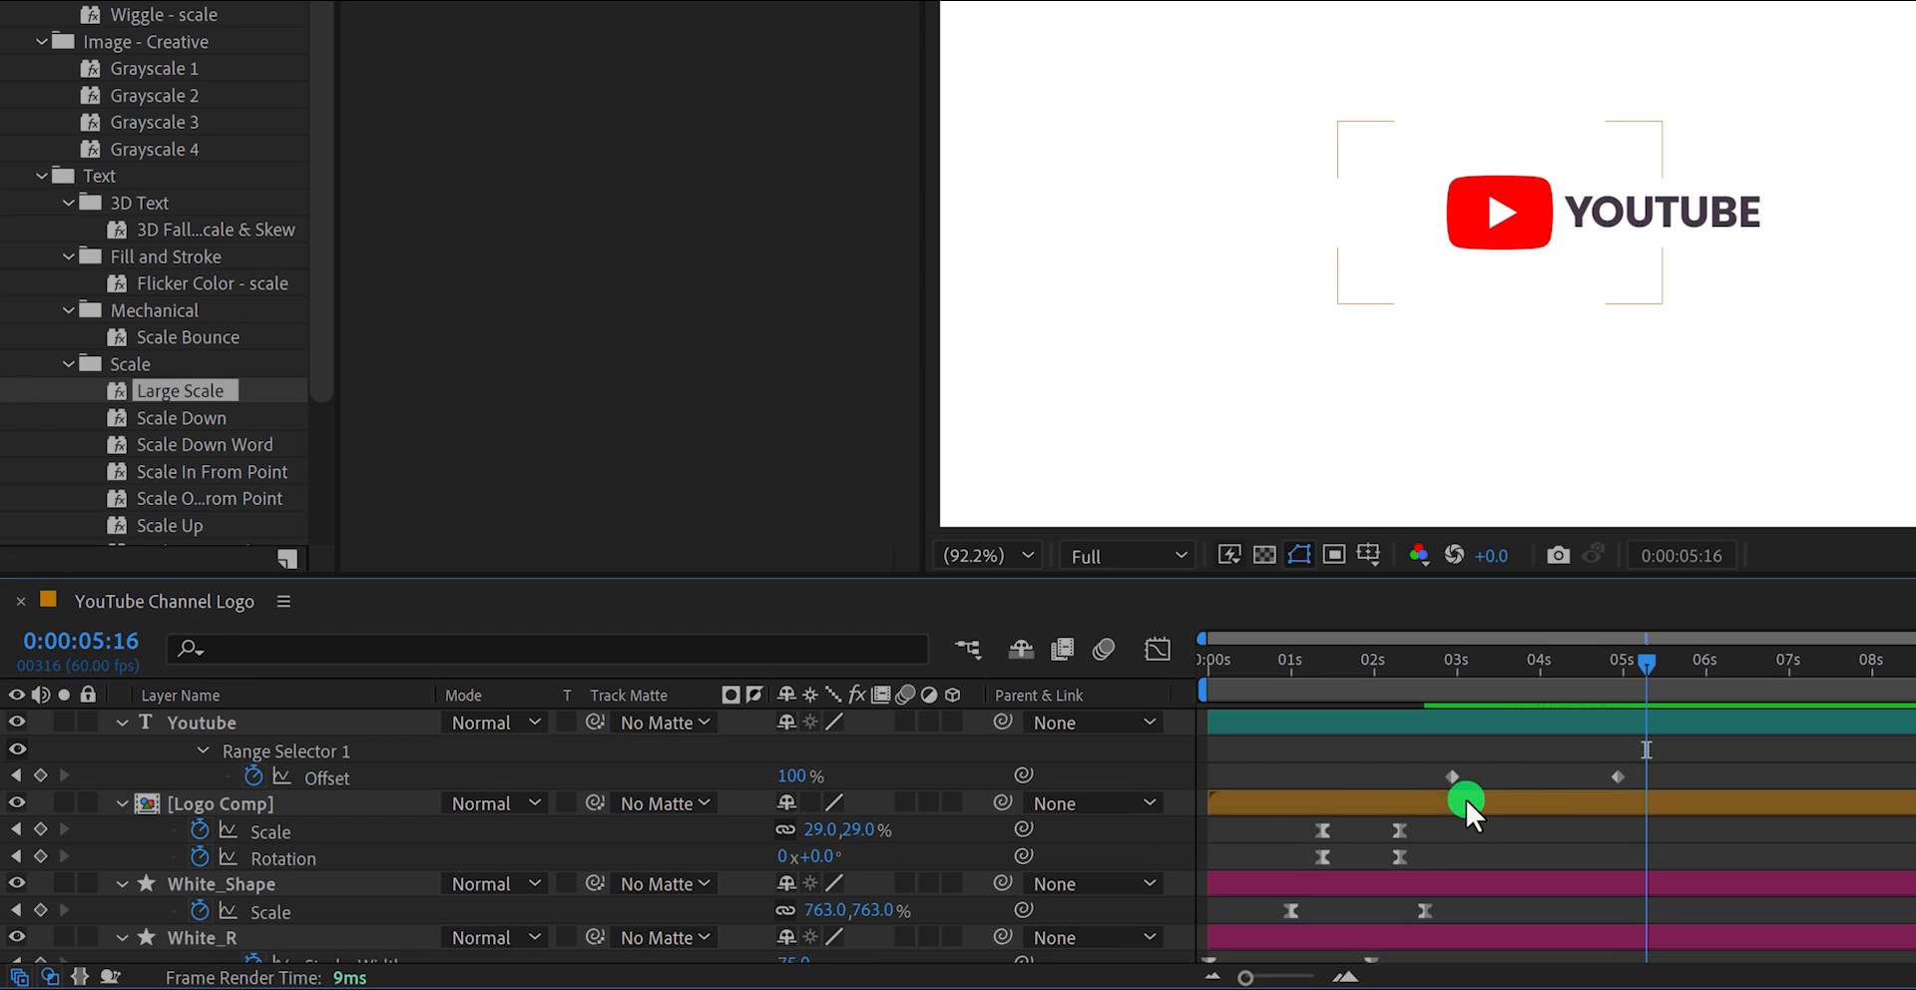
pyautogui.moveTo(1503, 657); pyautogui.dragTo(1614, 691)
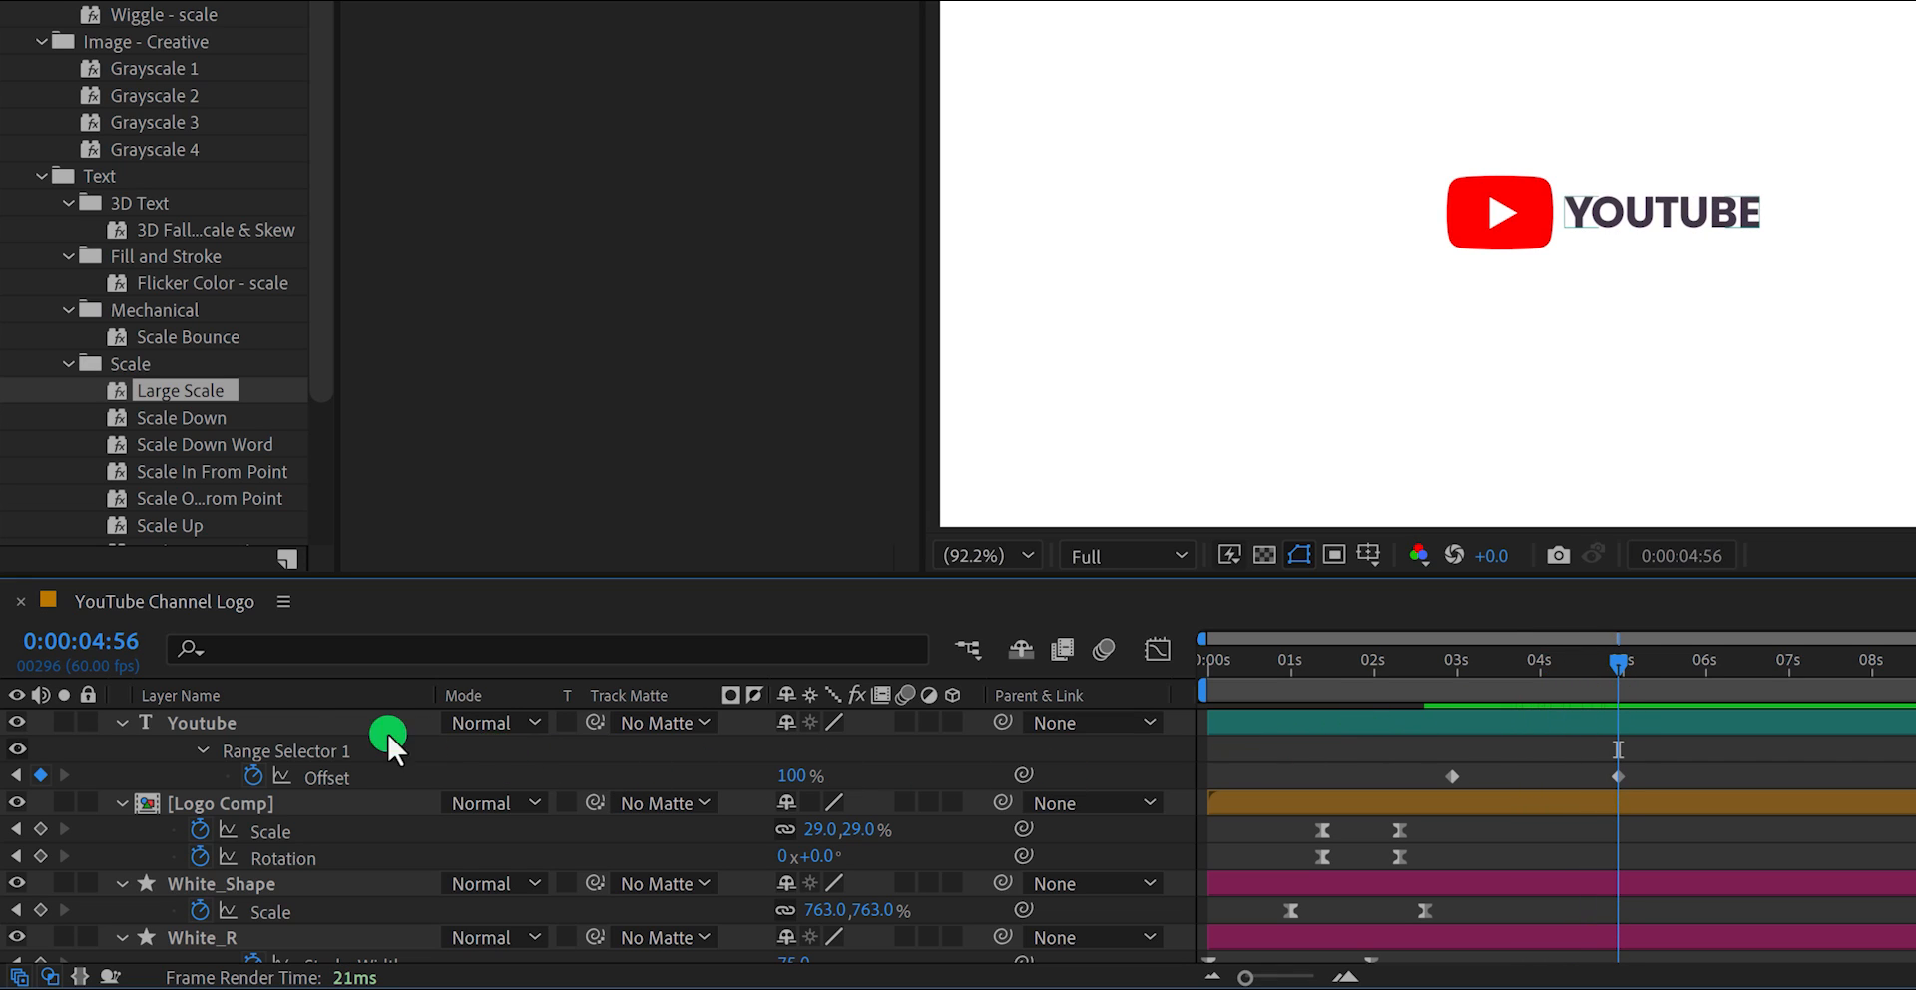
pyautogui.click(338, 720)
pyautogui.press('p')
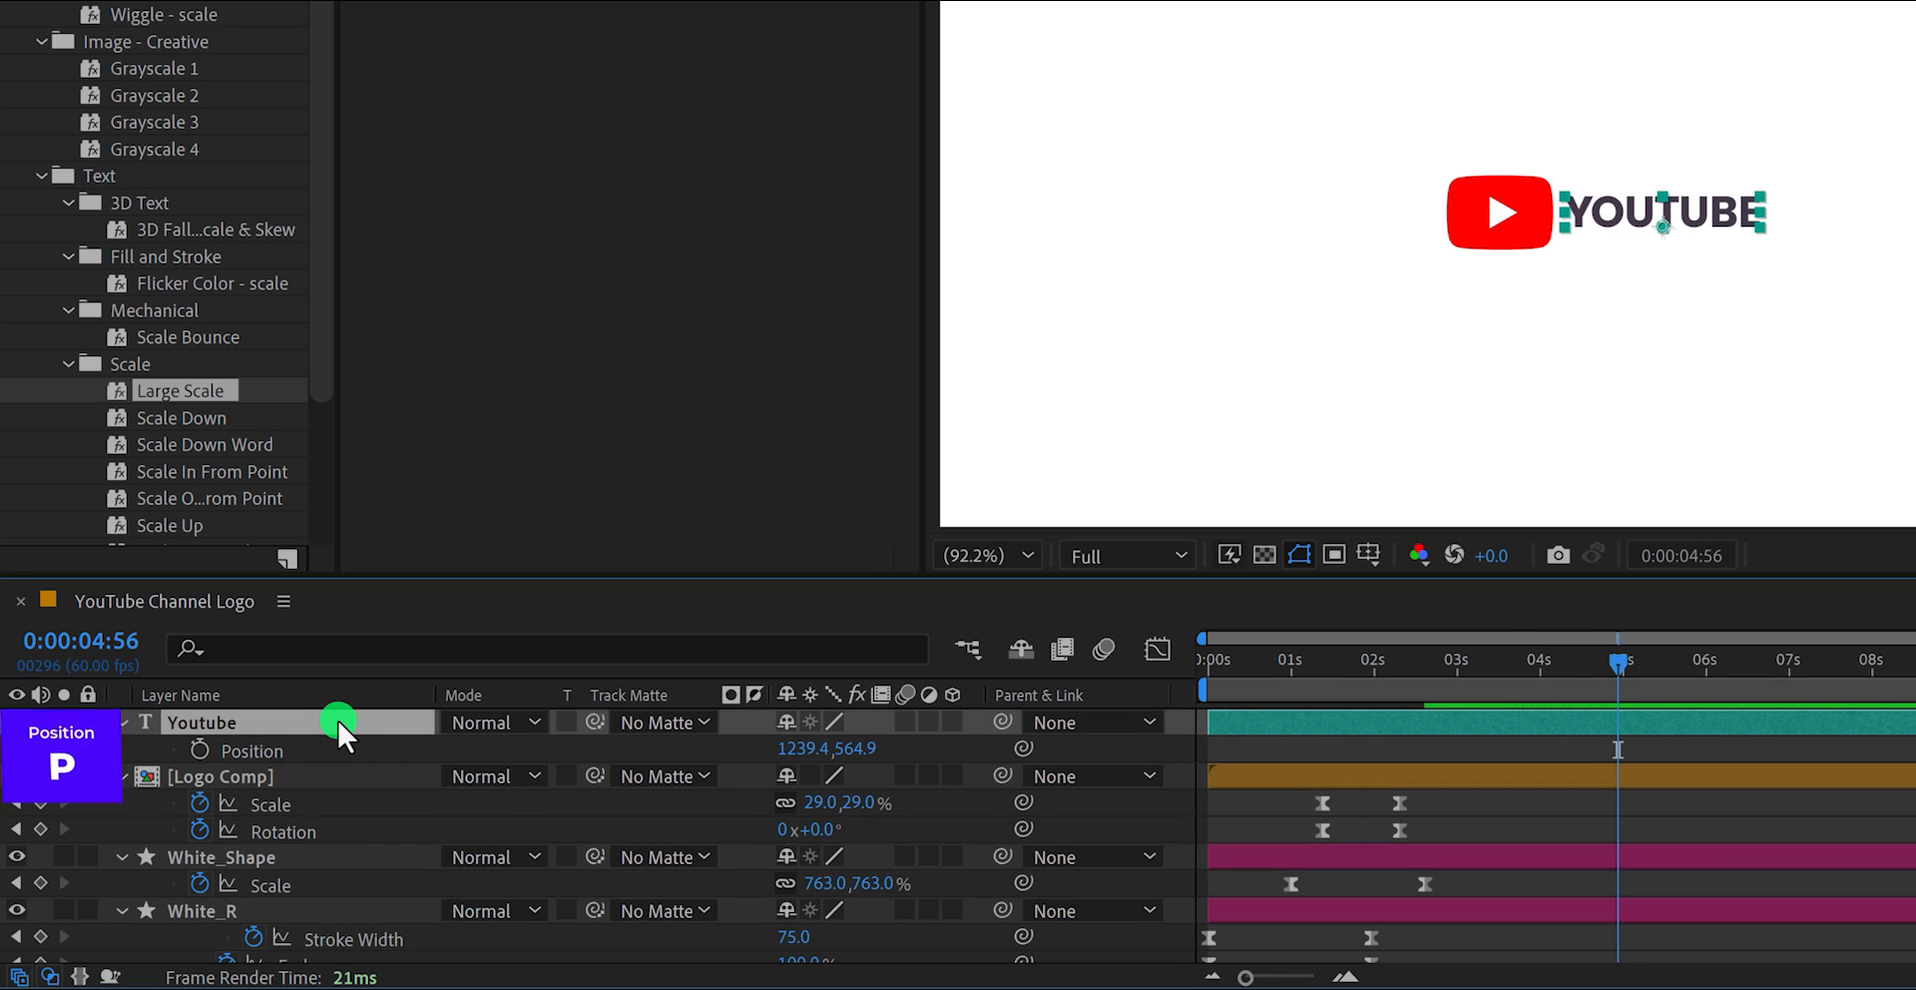
pyautogui.click(199, 749)
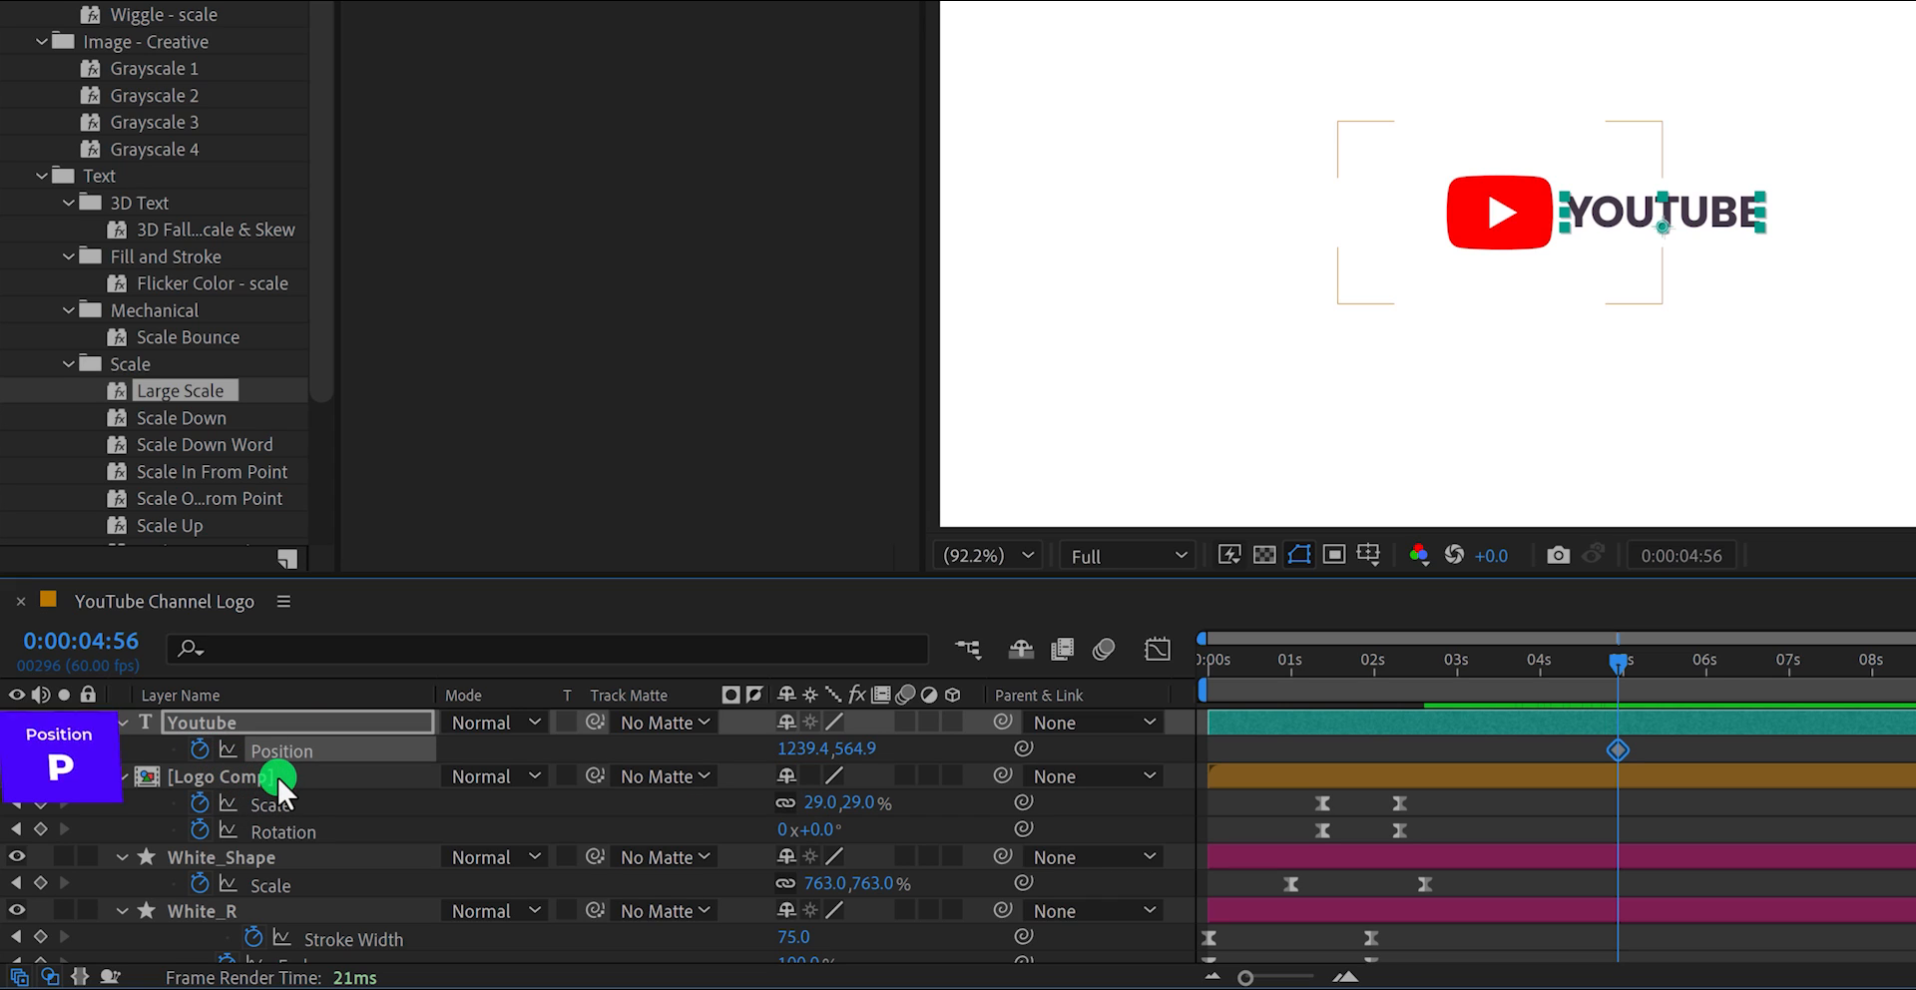
pyautogui.click(277, 774)
pyautogui.moveTo(1004, 776); pyautogui.dragTo(244, 734)
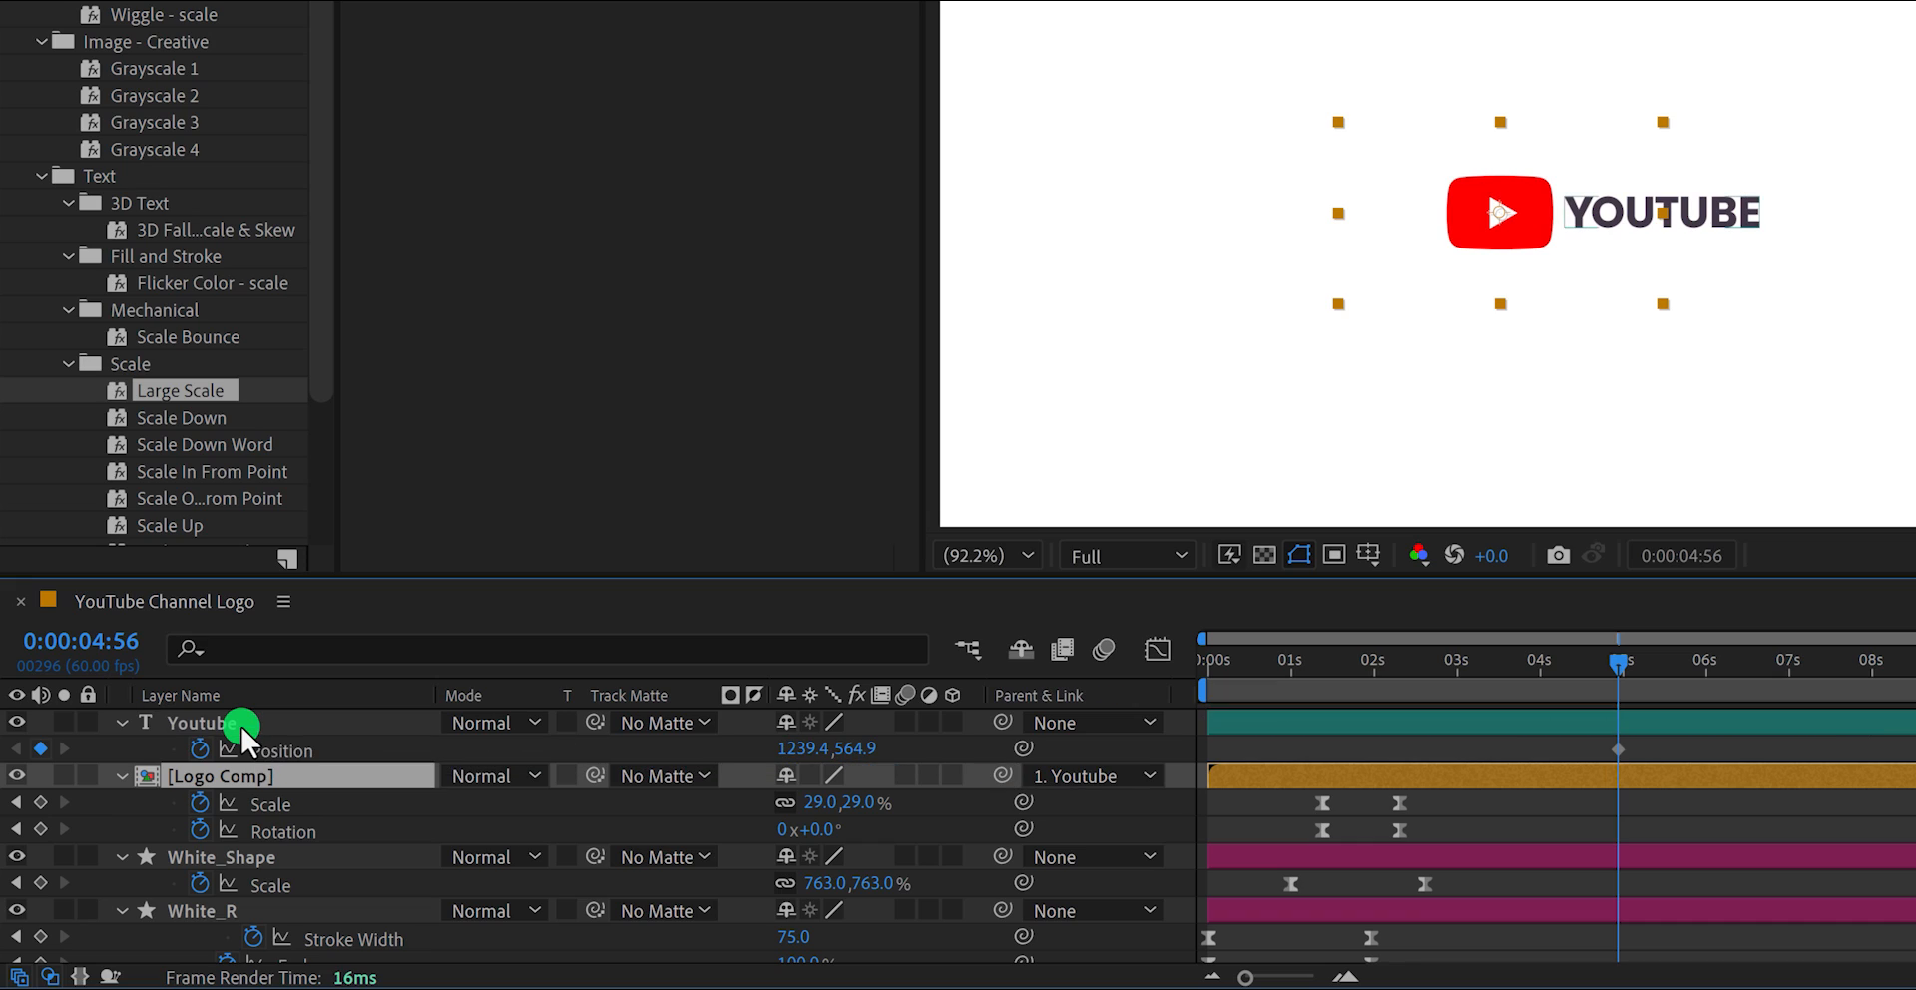
# Move the Youtube Position keyframe to about 0:00:04:00 and set the X position to 1075.4 at 0:00:04:56
pyautogui.moveTo(1621, 667)
pyautogui.mouseDown()
pyautogui.moveTo(1546, 675)
pyautogui.moveTo(1612, 683)
pyautogui.mouseUp()
pyautogui.click(1615, 748)
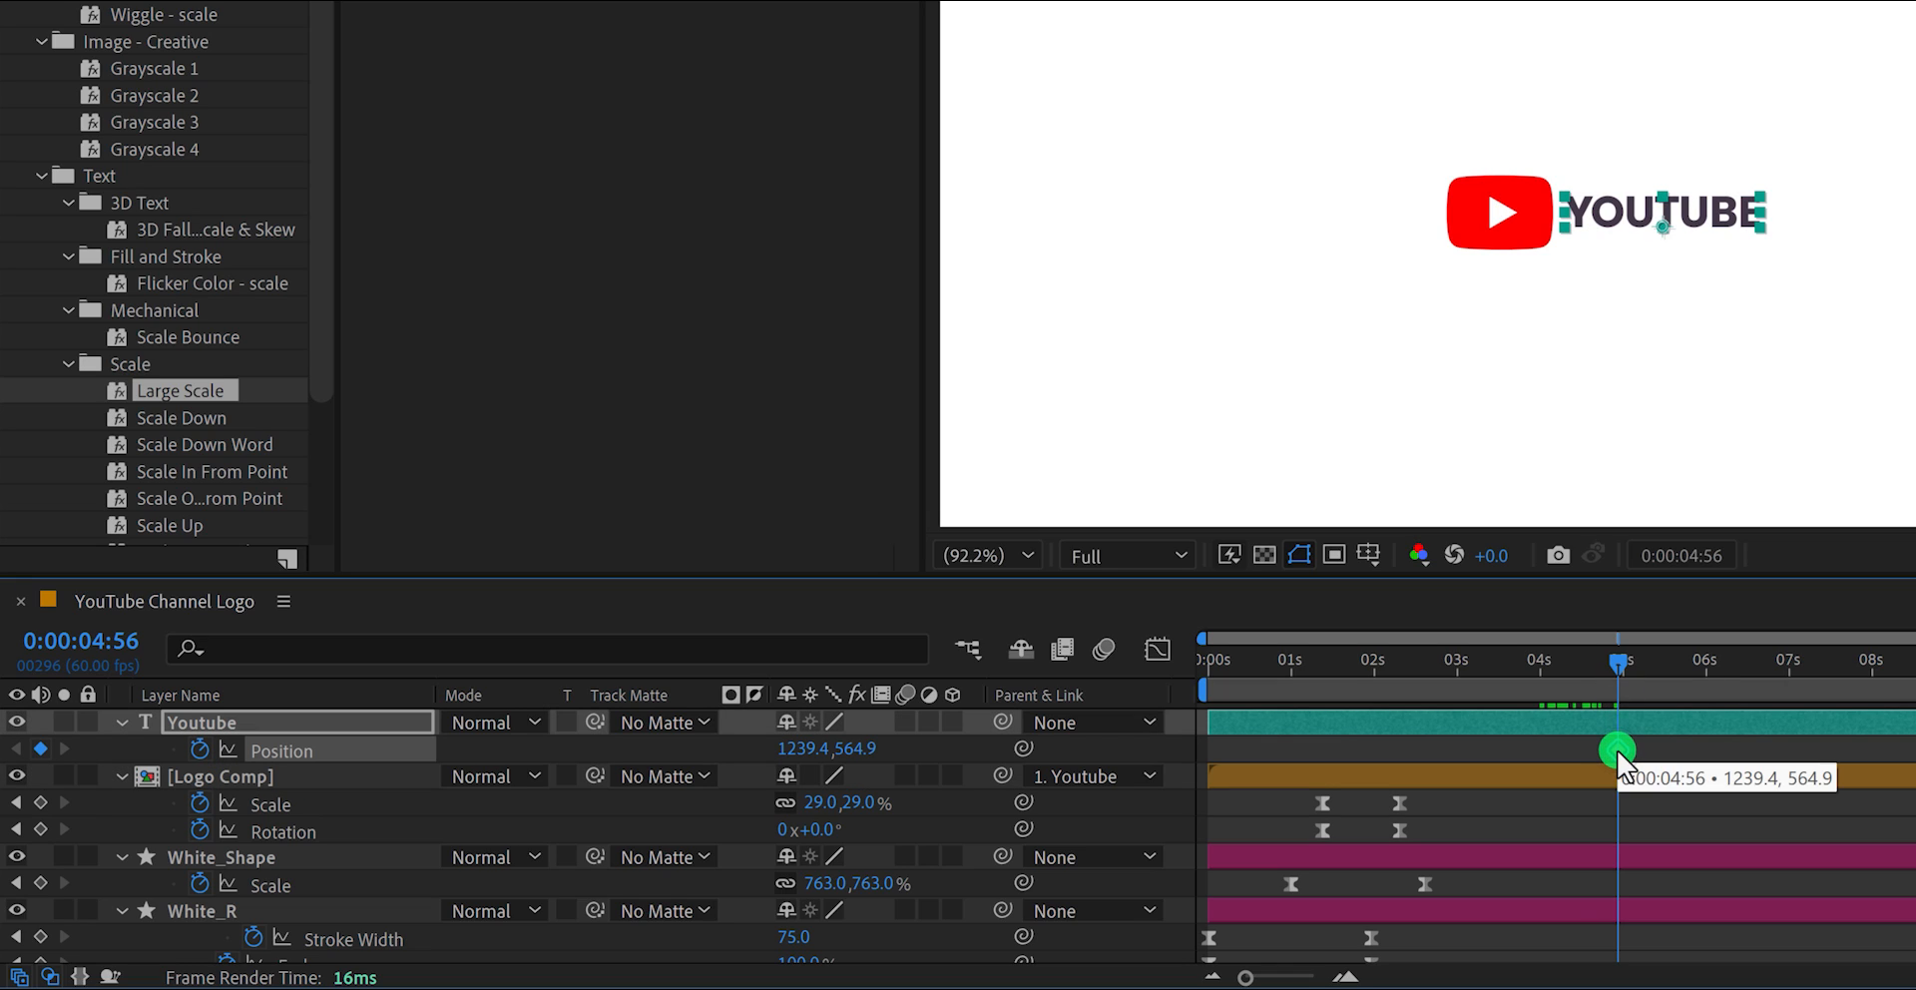
pyautogui.moveTo(1579, 754); pyautogui.dragTo(1542, 751)
pyautogui.click(909, 712)
pyautogui.moveTo(804, 749); pyautogui.dragTo(556, 757)
pyautogui.click(946, 811)
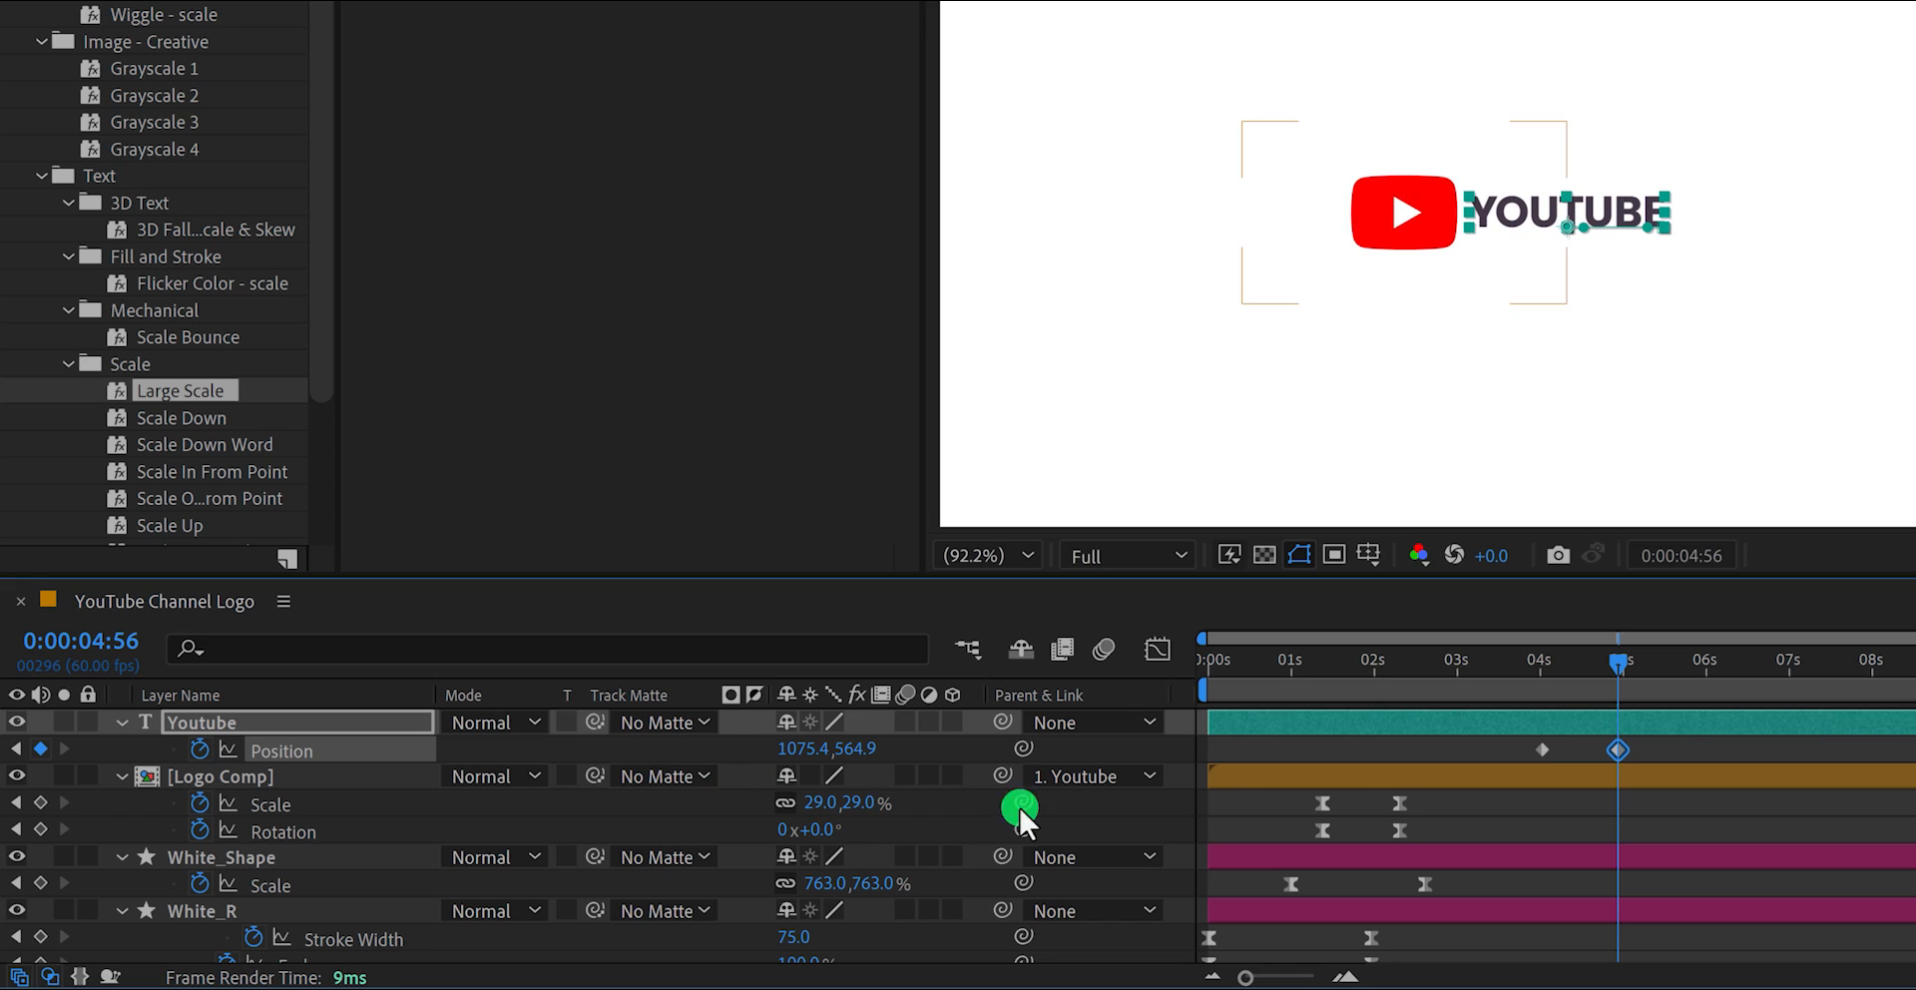
# Reveal the layer keyframes and align Youtube's first Position keyframe with its first Offset keyframe at 0:00:02:56
pyautogui.moveTo(1474, 698); pyautogui.dragTo(1439, 684)
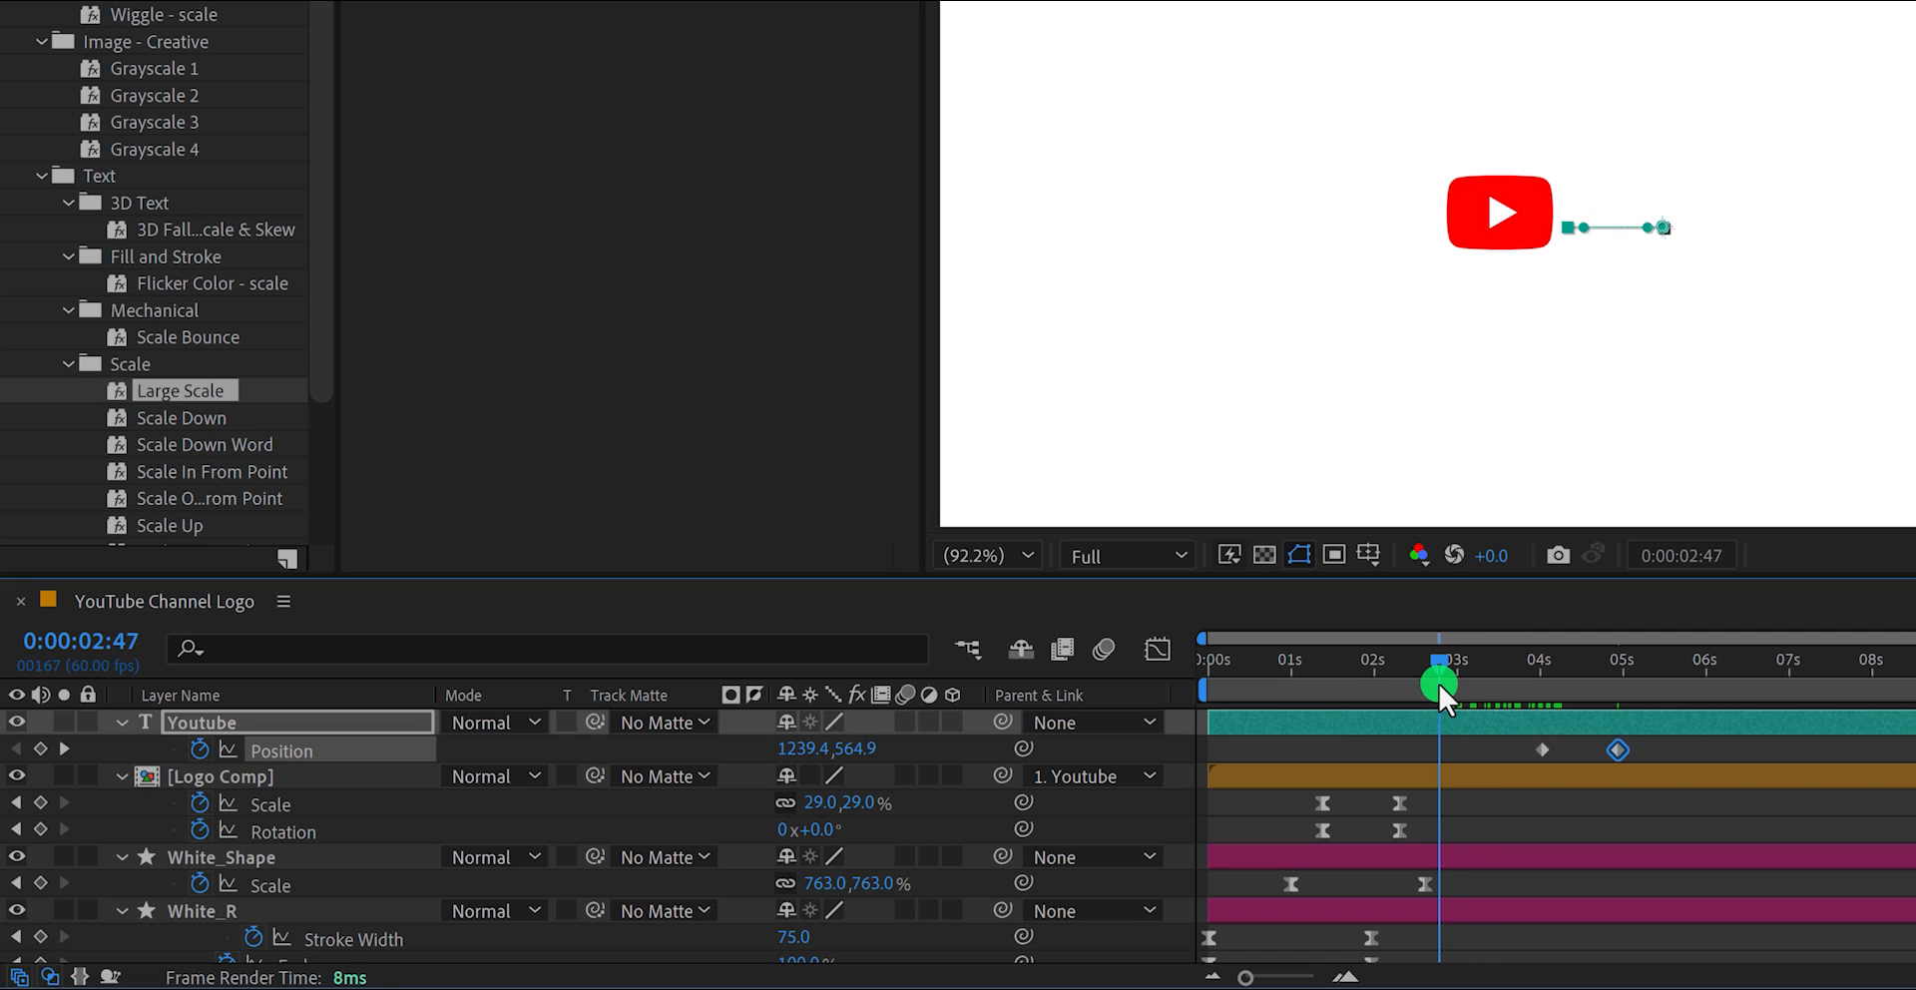
pyautogui.press('u')
pyautogui.click(1548, 785)
pyautogui.click(1534, 803)
pyautogui.moveTo(1459, 810); pyautogui.dragTo(1450, 812)
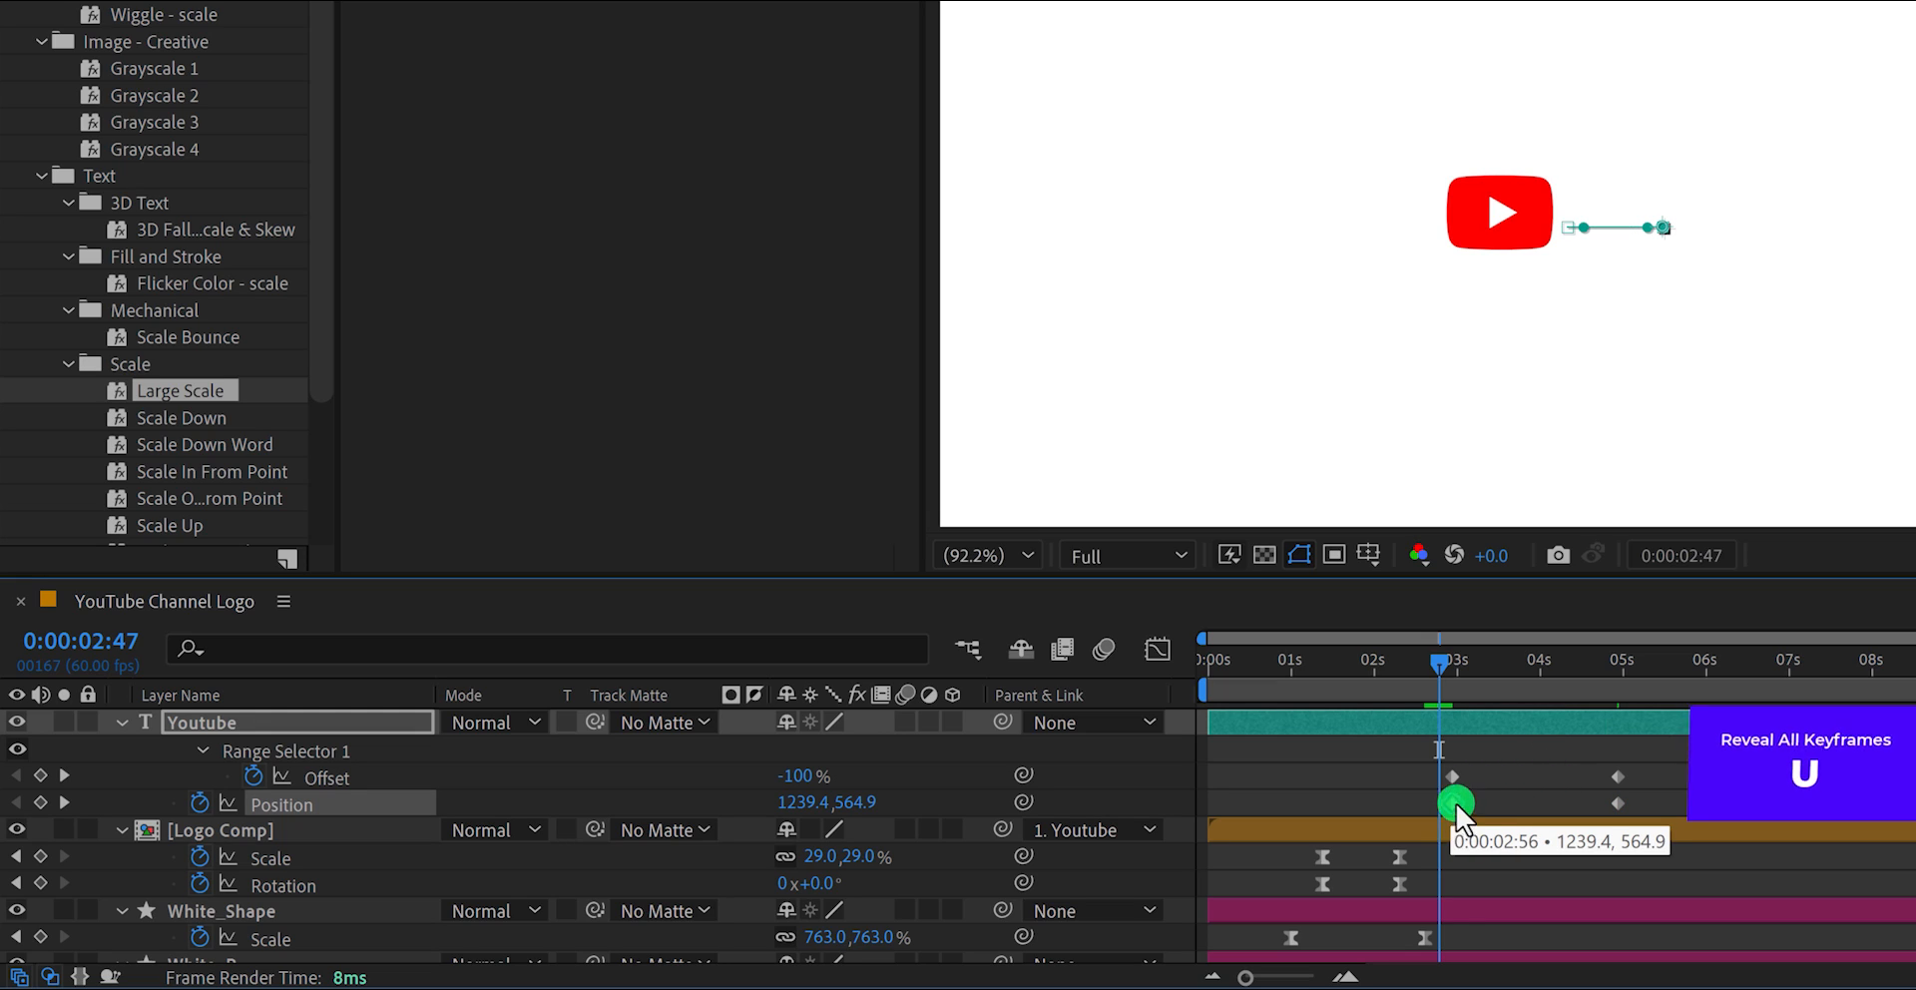
# Apply Easy Ease to all Offset and Position keyframes of the Youtube layer
pyautogui.click(1428, 668)
pyautogui.click(1522, 789)
pyautogui.moveTo(1437, 657); pyautogui.dragTo(1607, 701)
pyautogui.moveTo(1601, 790); pyautogui.dragTo(1433, 822)
pyautogui.press('F9')
# Shape the Youtube Position speed graph into a sharp central peak and preview the animation
pyautogui.click(1452, 803)
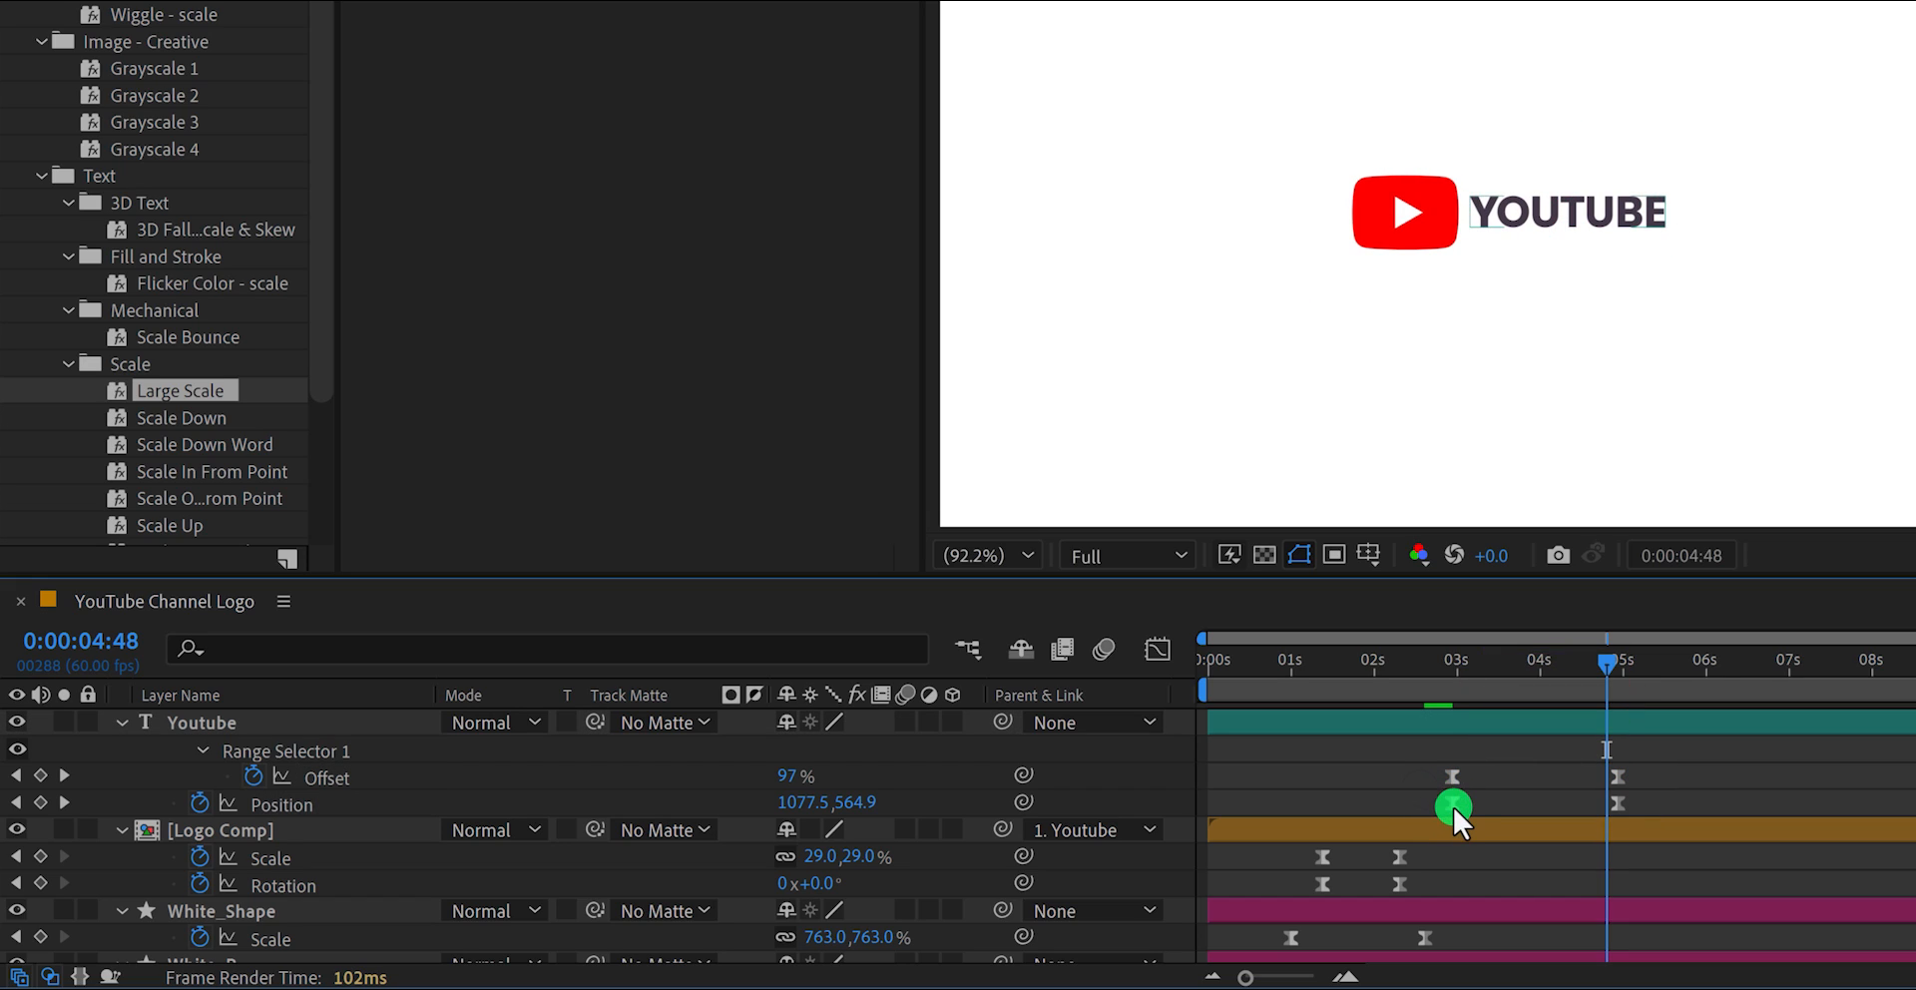
pyautogui.click(1158, 650)
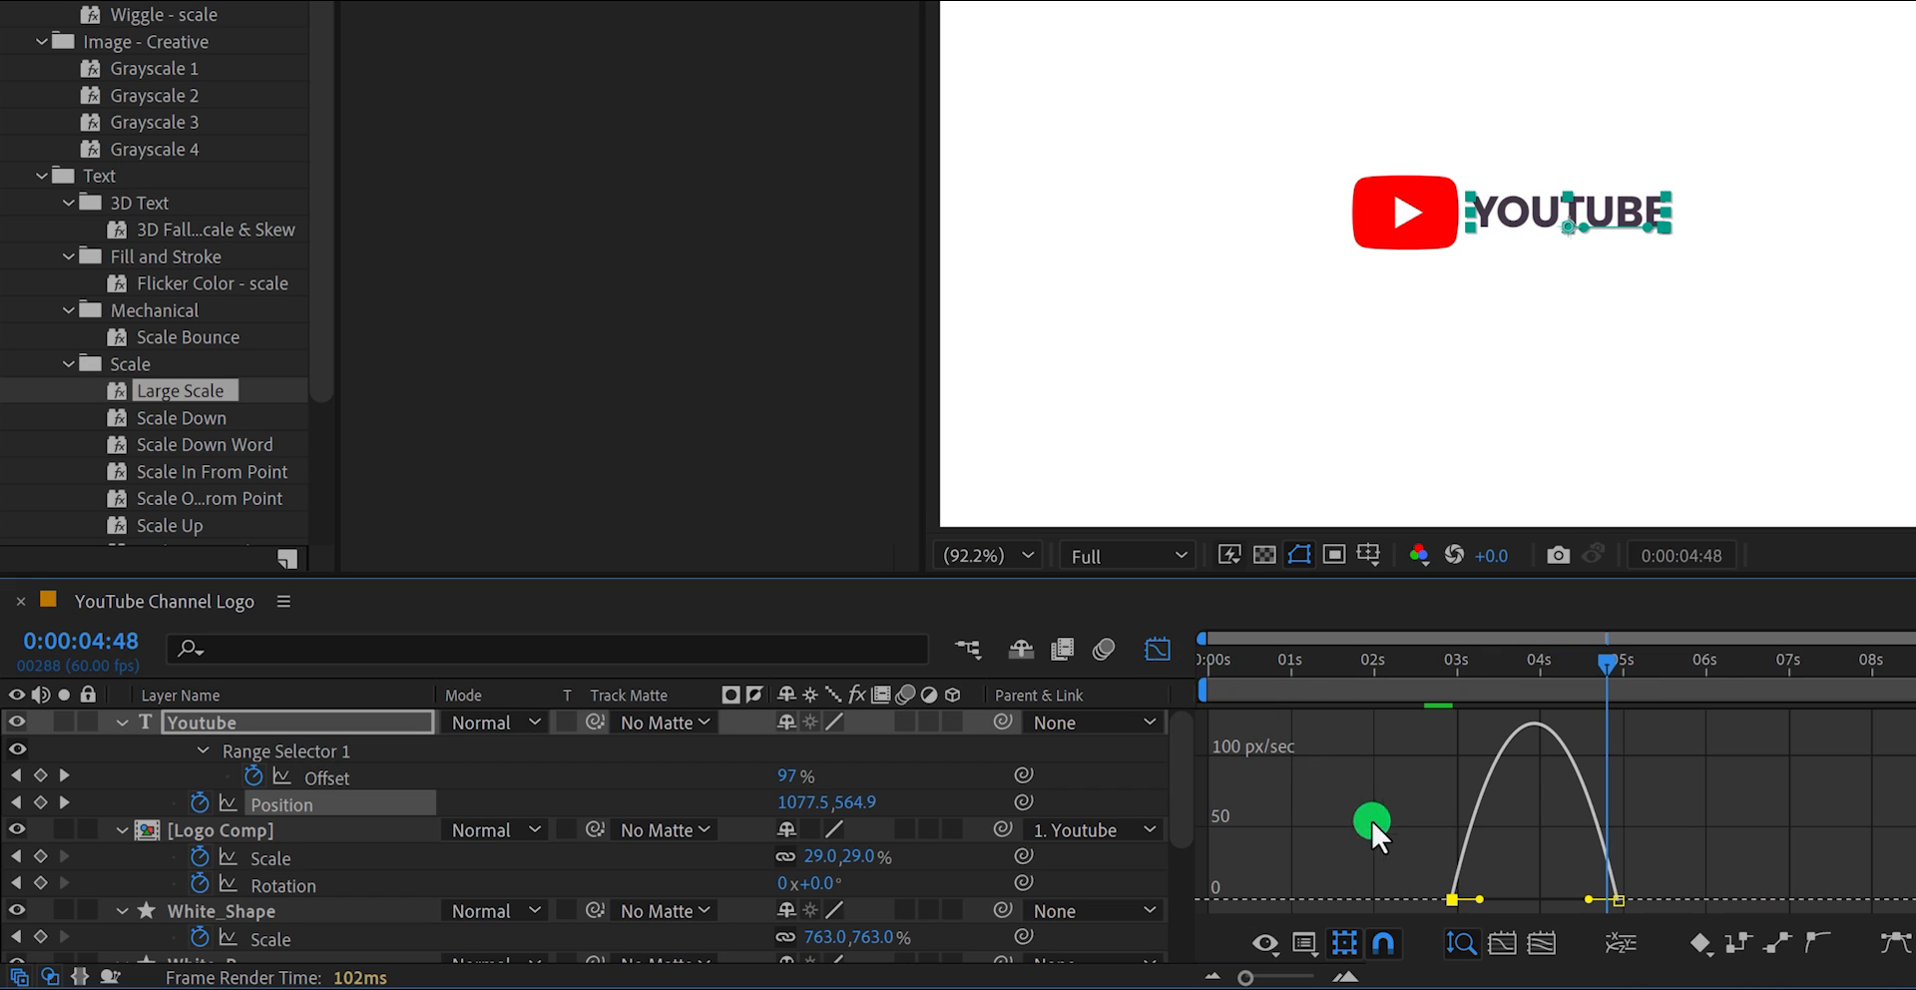
pyautogui.moveTo(1487, 900); pyautogui.dragTo(1560, 896)
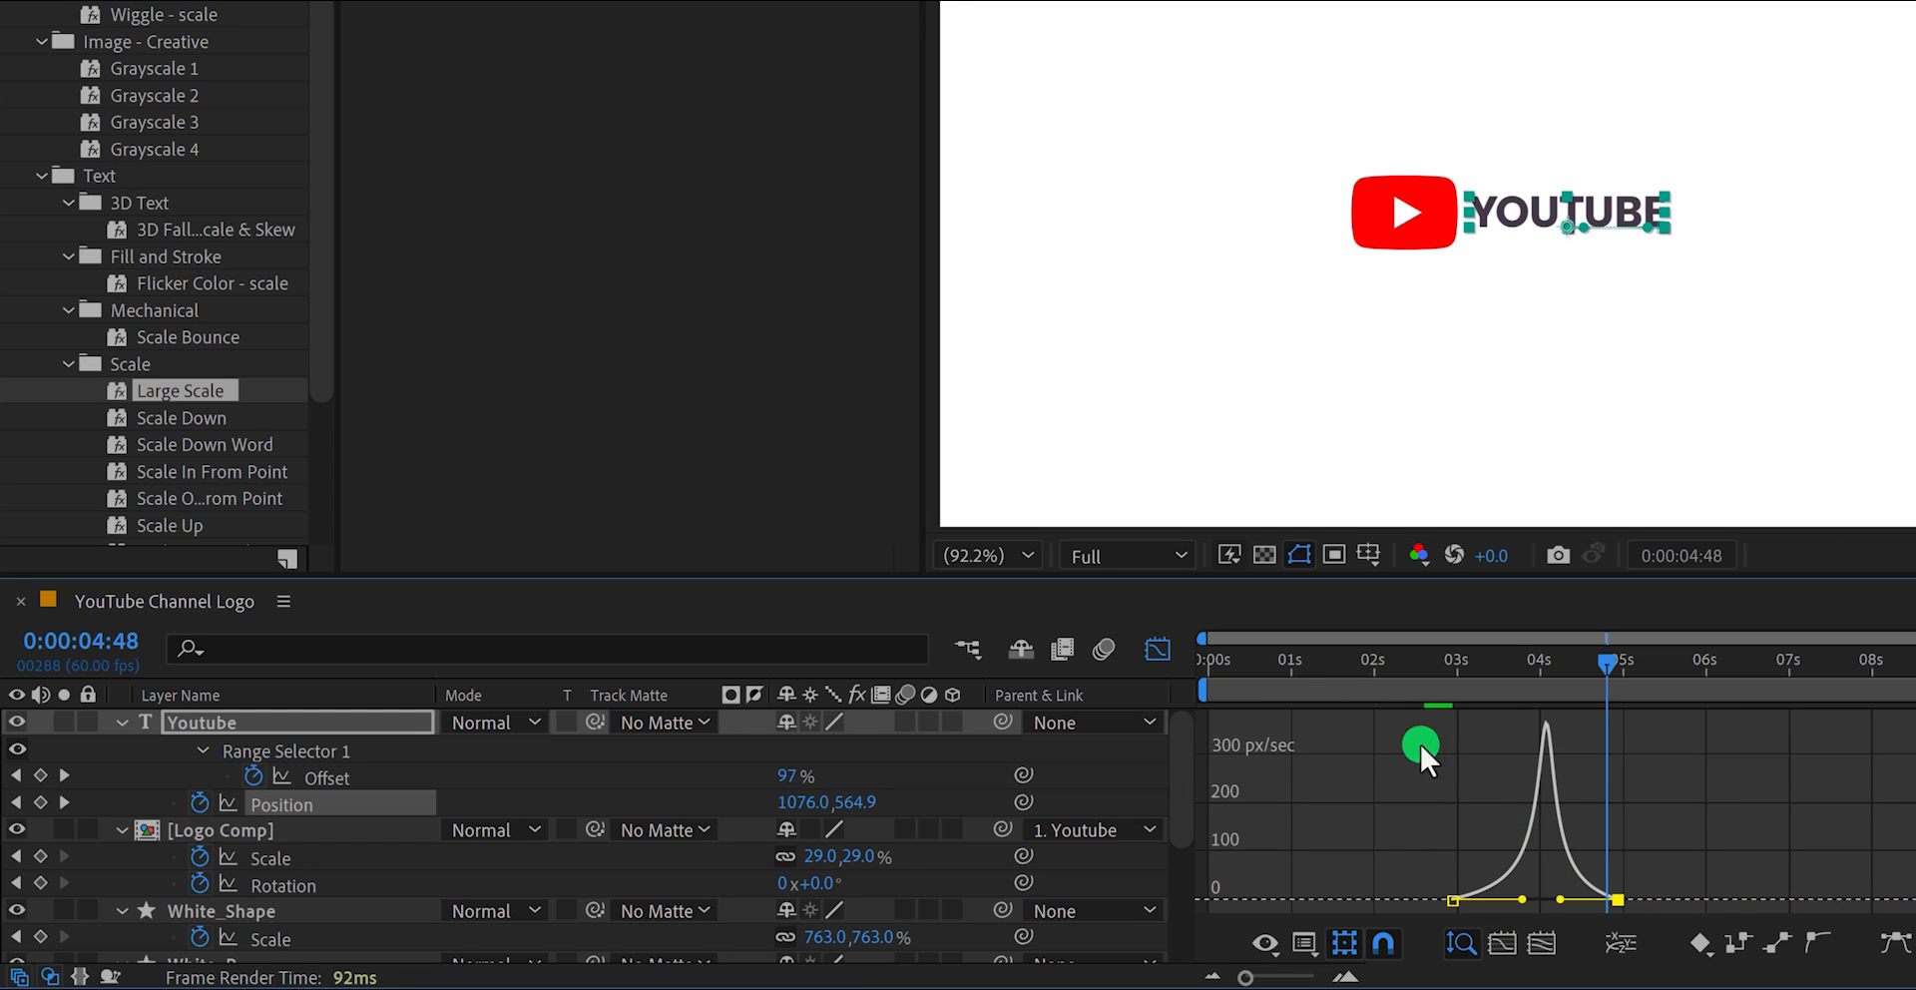
pyautogui.click(1161, 648)
pyautogui.click(1487, 764)
pyautogui.press('space')
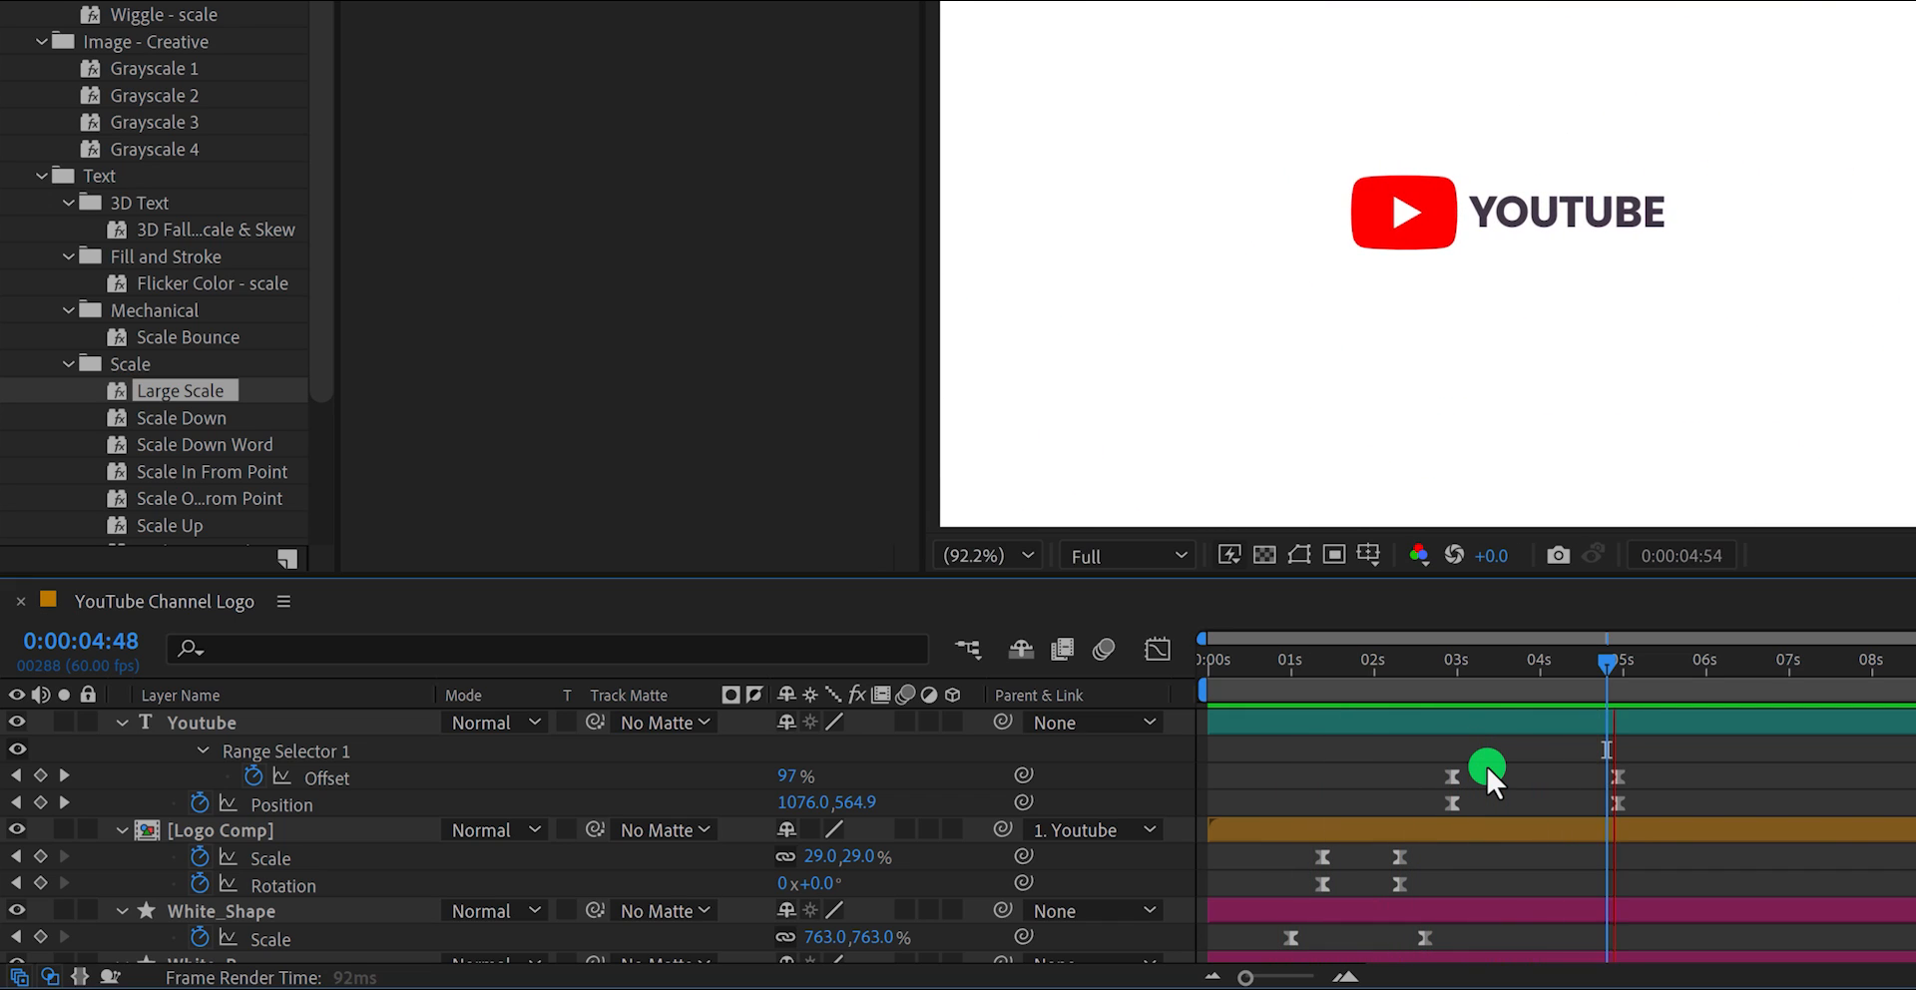
# Shift Youtube's Offset and Position keyframes earlier, spanning about 2.4 to 3.6 seconds, and collapse all layers
pyautogui.moveTo(1665, 760); pyautogui.dragTo(1397, 811)
pyautogui.click(1517, 770)
pyautogui.moveTo(1552, 660); pyautogui.dragTo(1586, 685)
pyautogui.moveTo(1601, 765); pyautogui.dragTo(1501, 806)
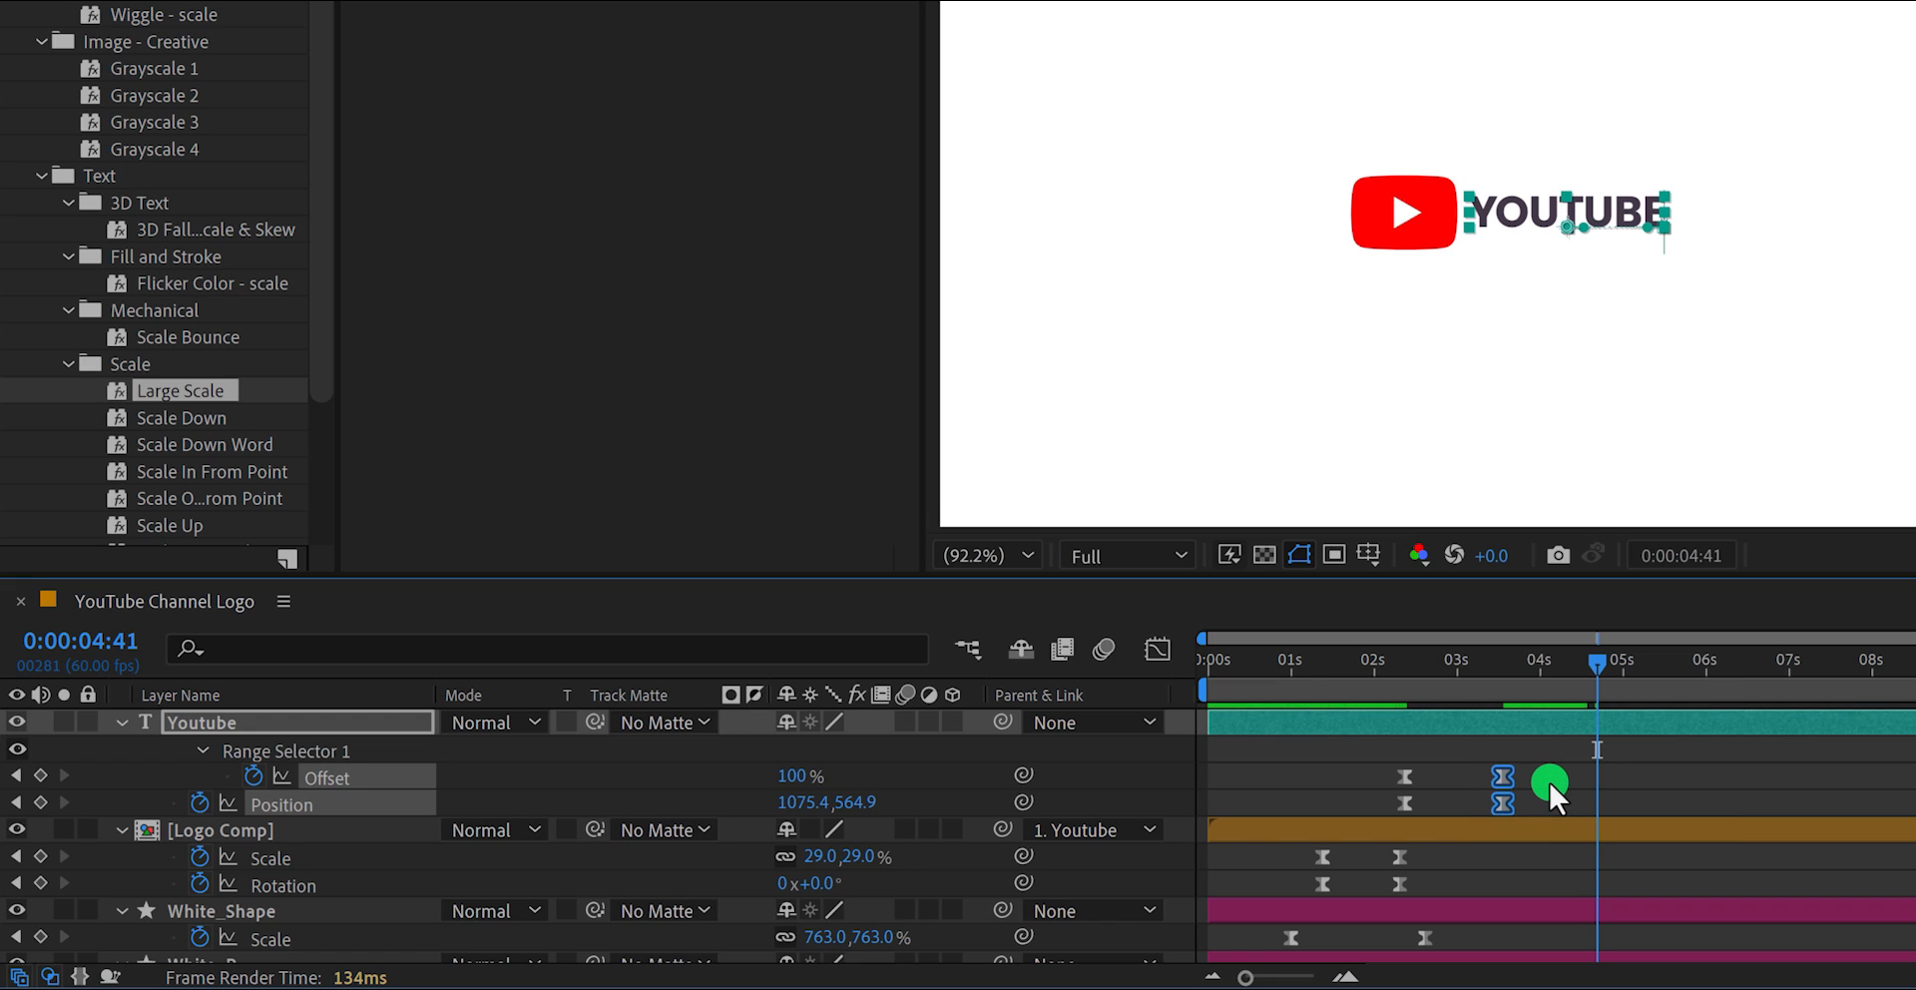
pyautogui.click(1547, 780)
pyautogui.press('m')
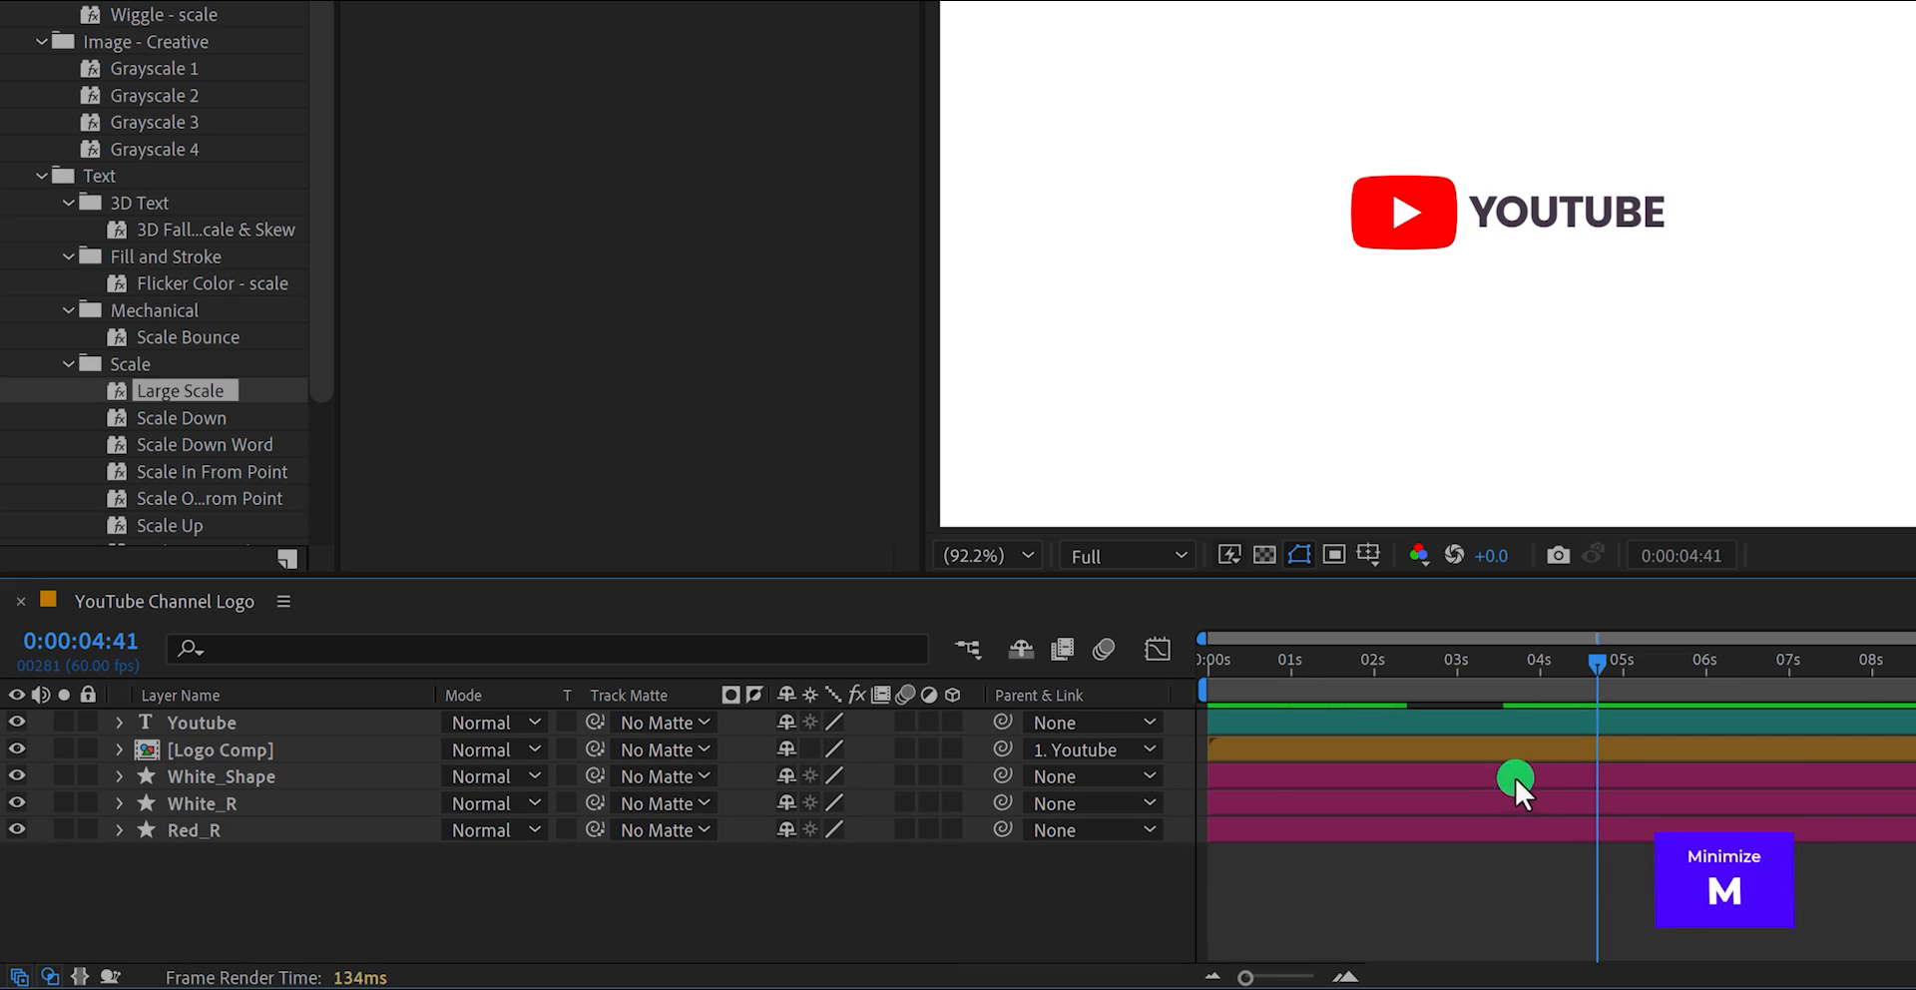
# Add an adjustment layer above all other layers and rename it Transition
pyautogui.rightClick(886, 901)
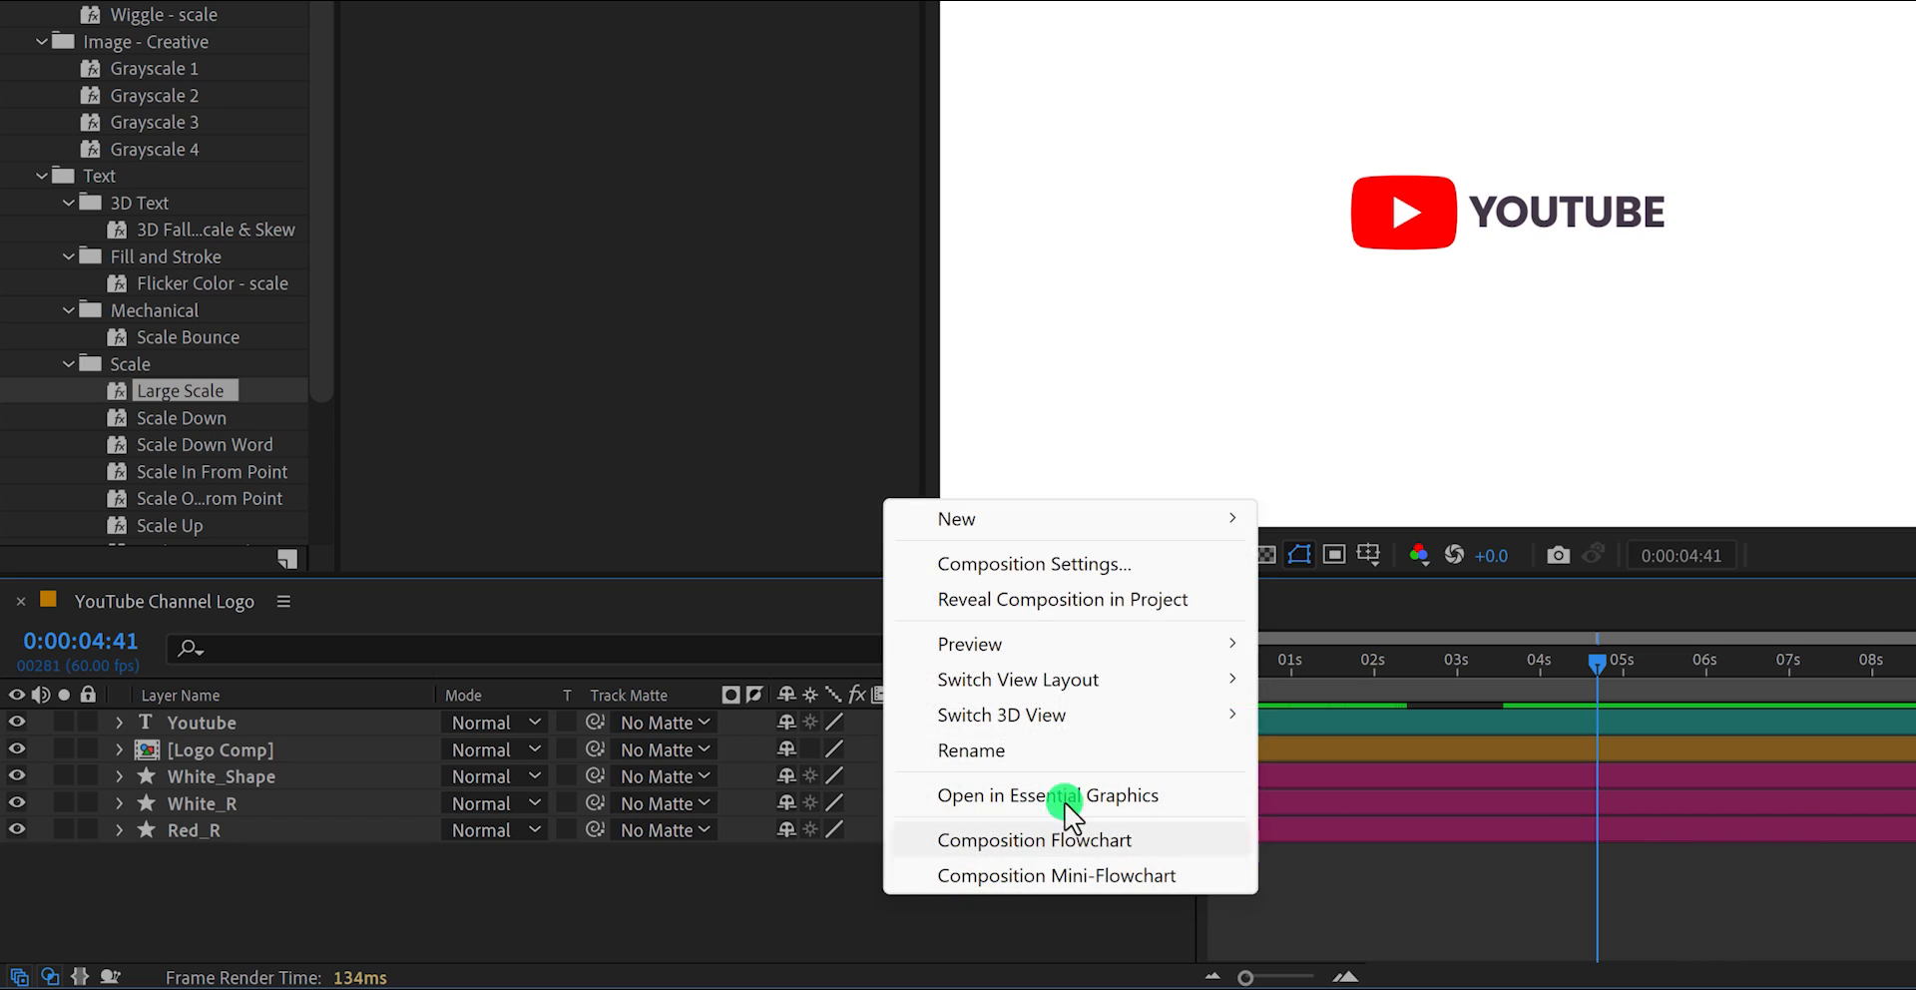
pyautogui.moveTo(1171, 529)
pyautogui.click(1434, 774)
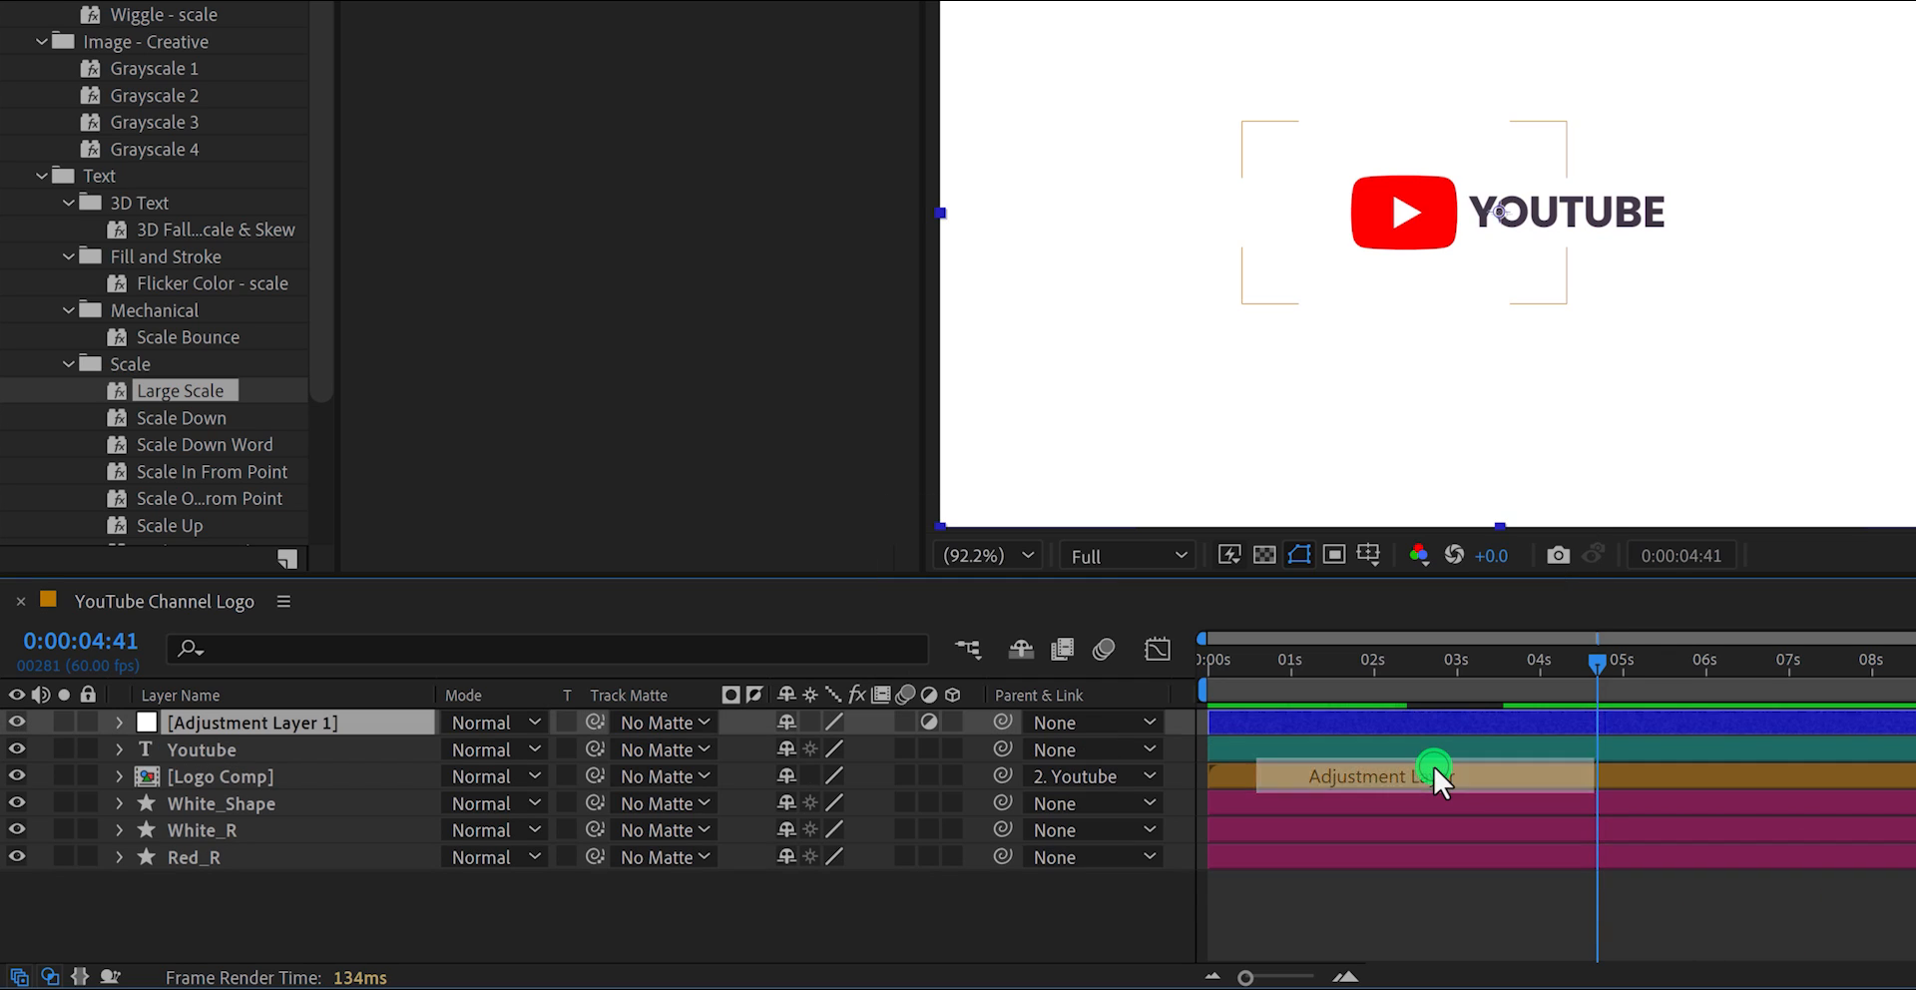
pyautogui.press('Return')
pyautogui.write('Transi')
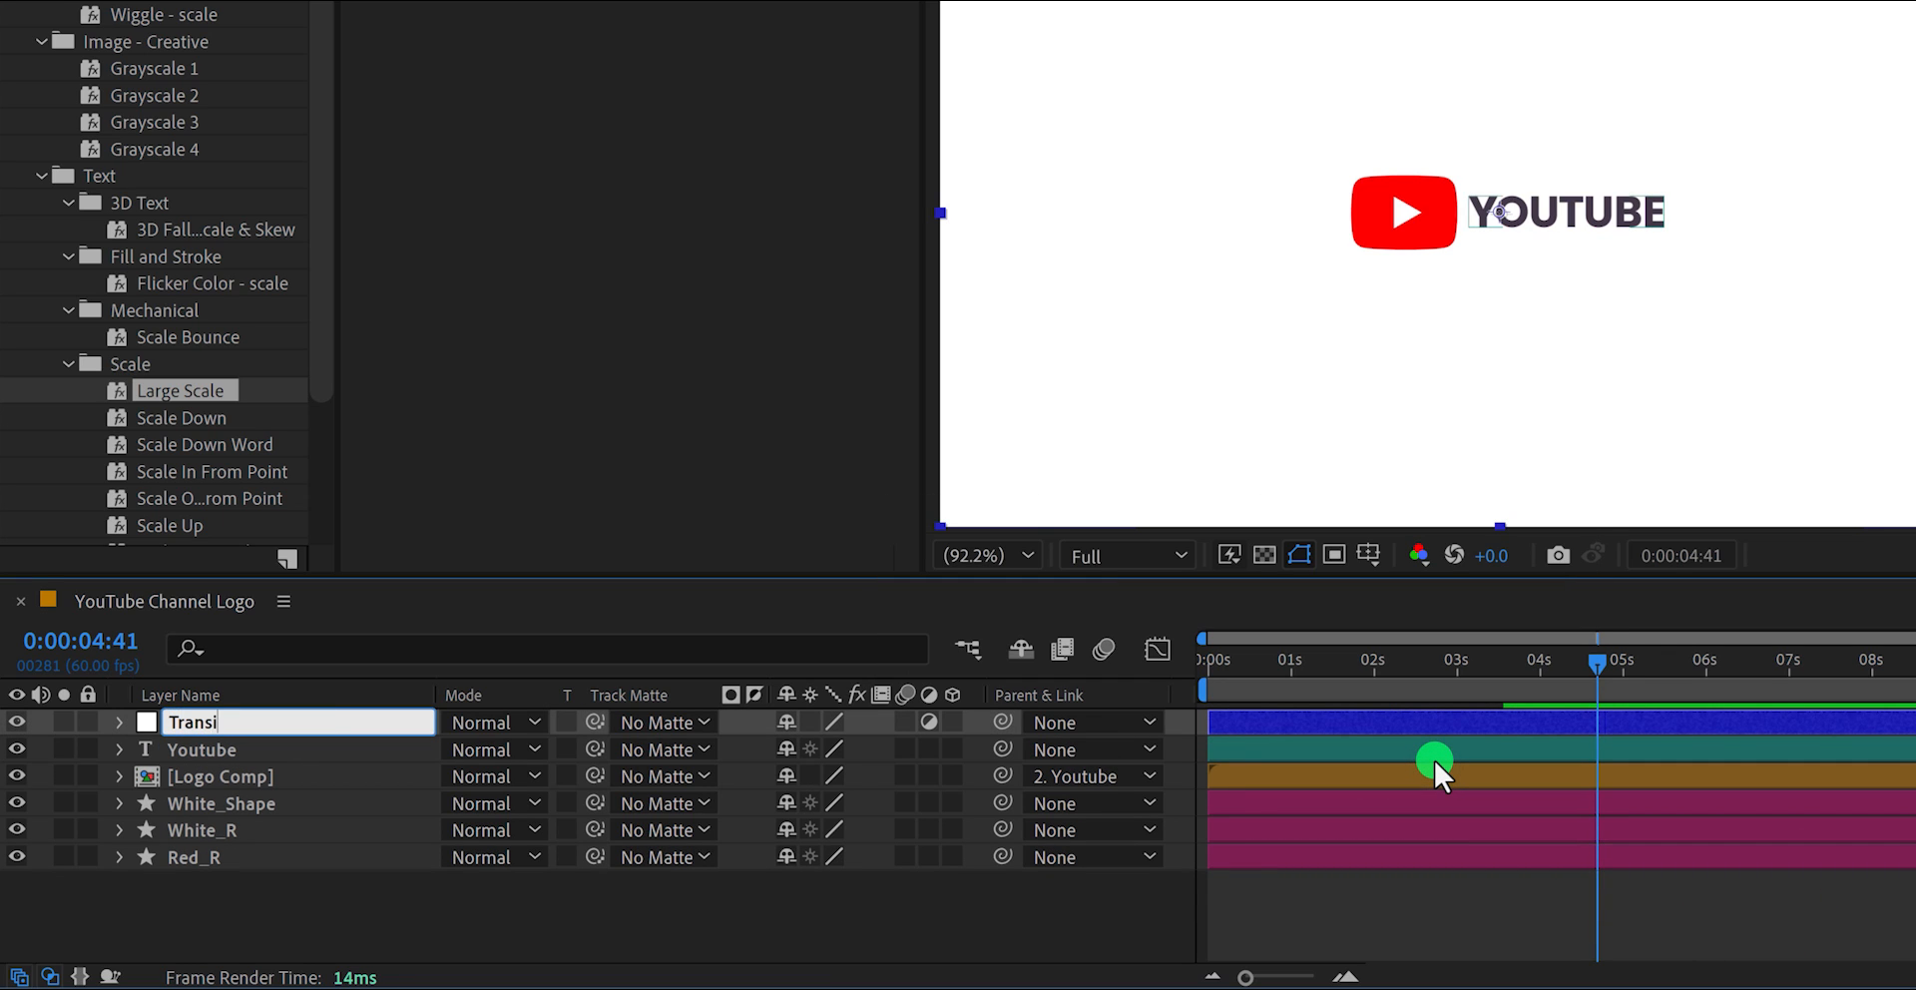
pyautogui.write('tion')
pyautogui.press('Return')
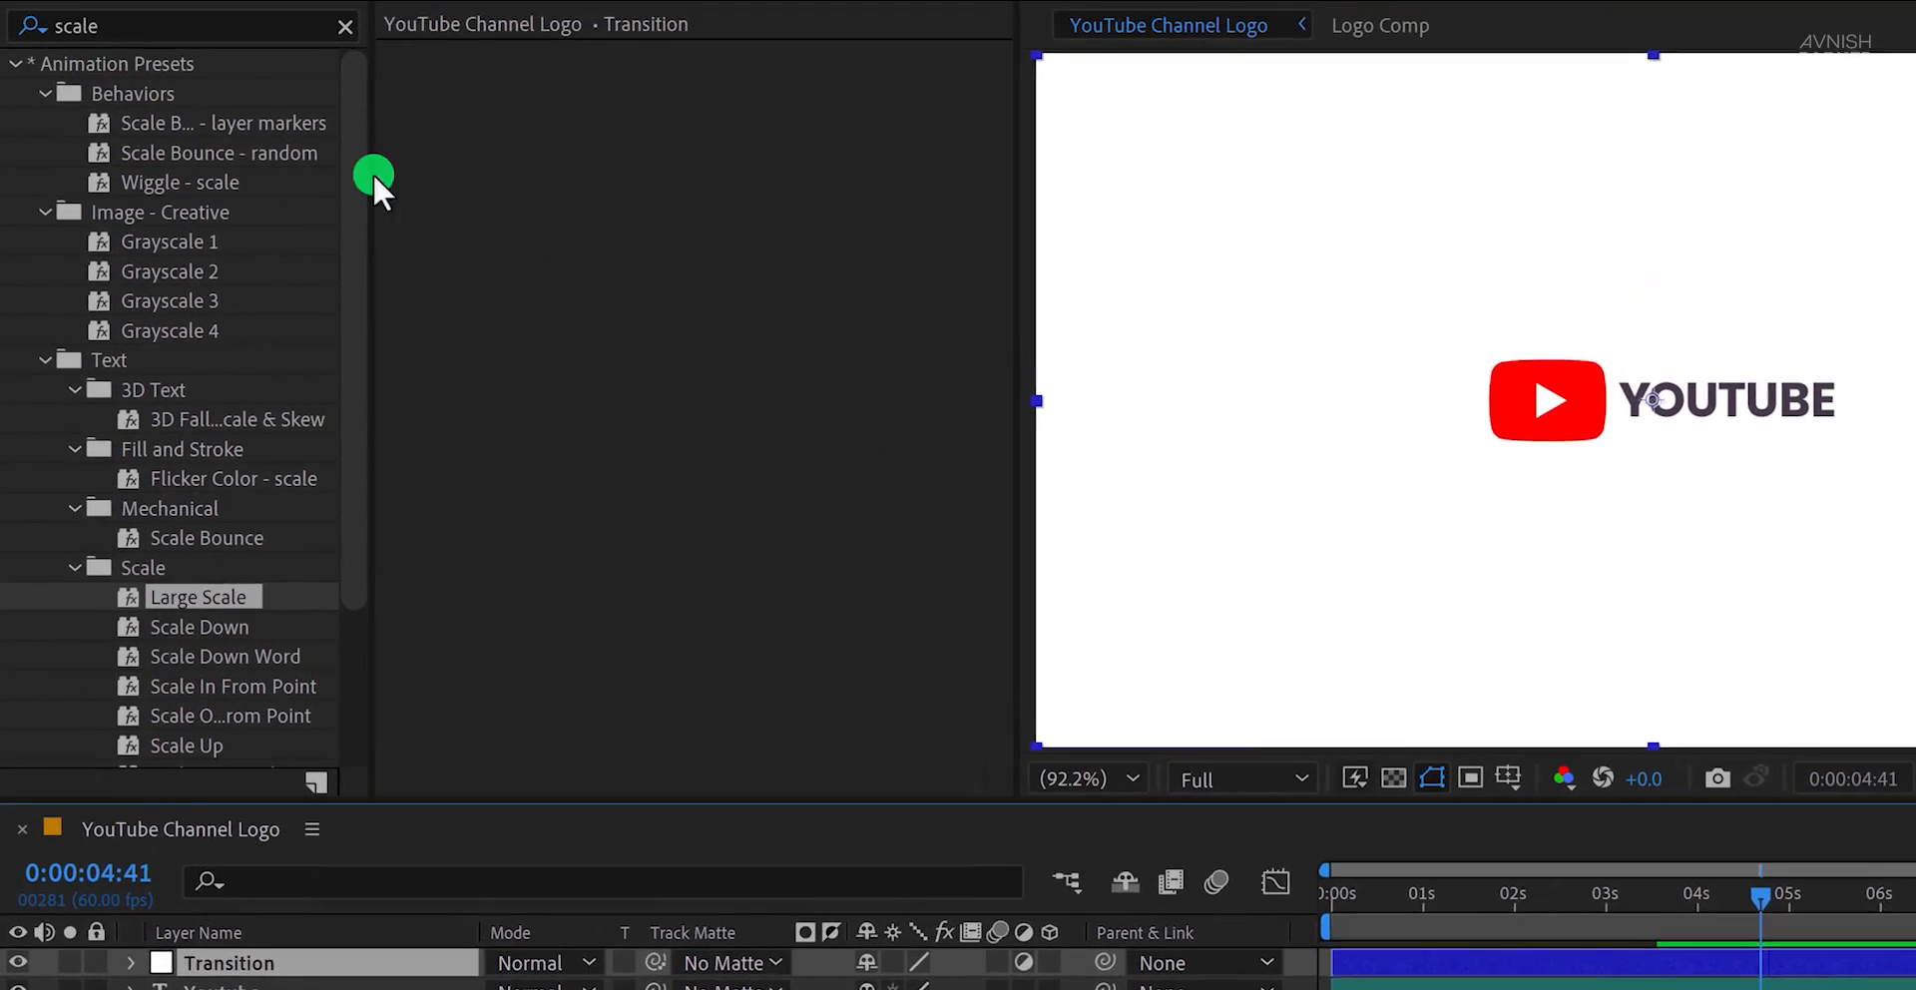
# Search the effects for "linea" and apply the Linear Wipe transition effect to the Transition layer
pyautogui.doubleClick(246, 25)
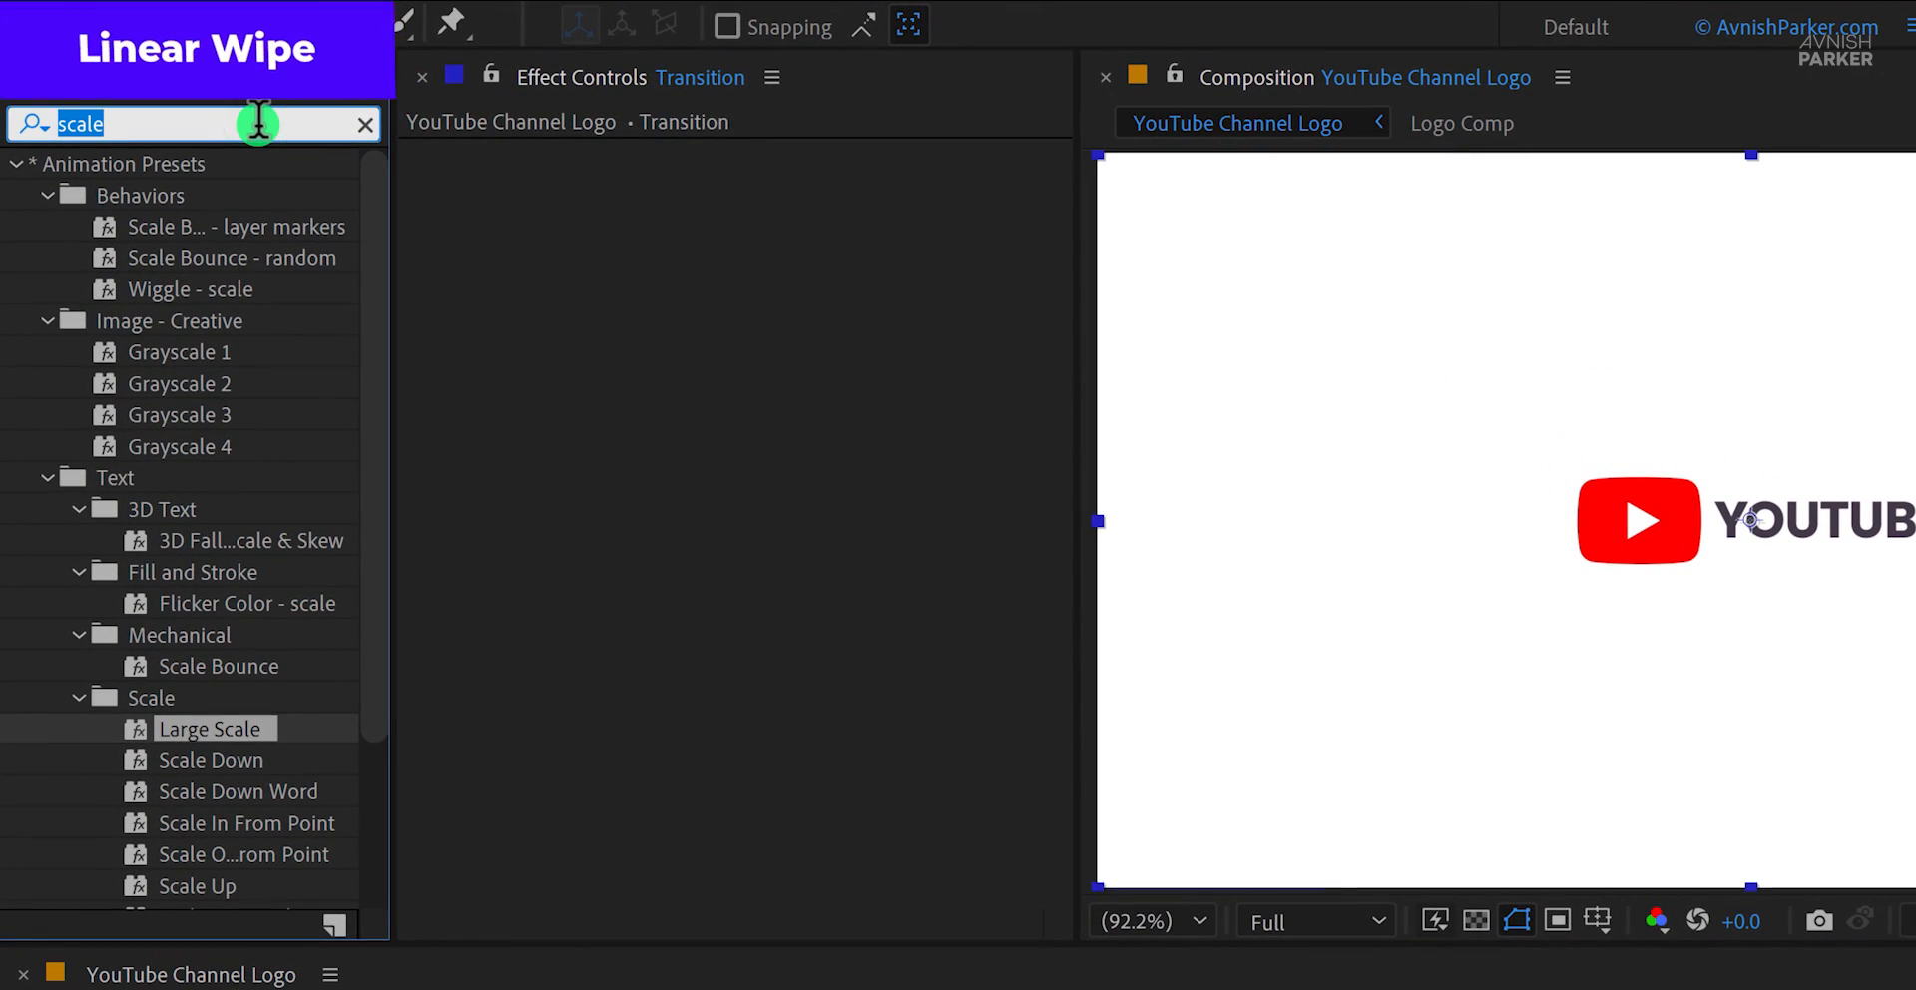
pyautogui.write('linea')
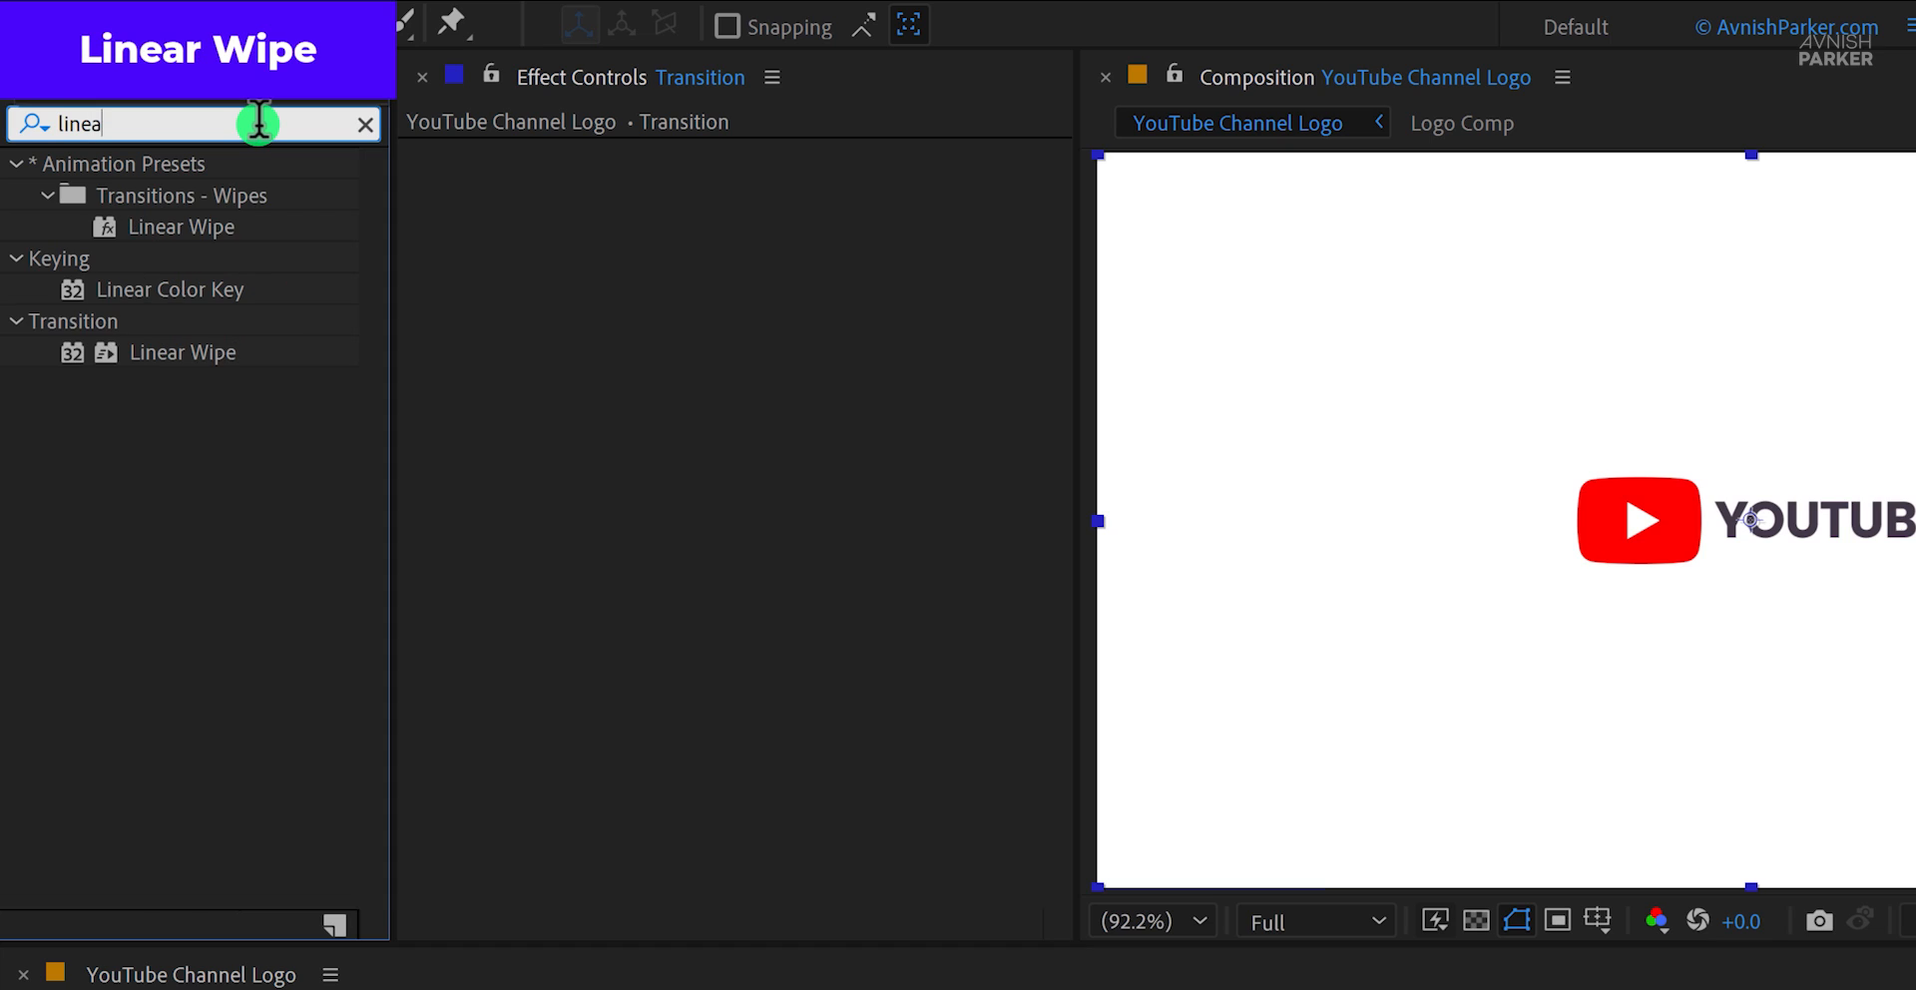
pyautogui.moveTo(164, 353); pyautogui.dragTo(551, 391)
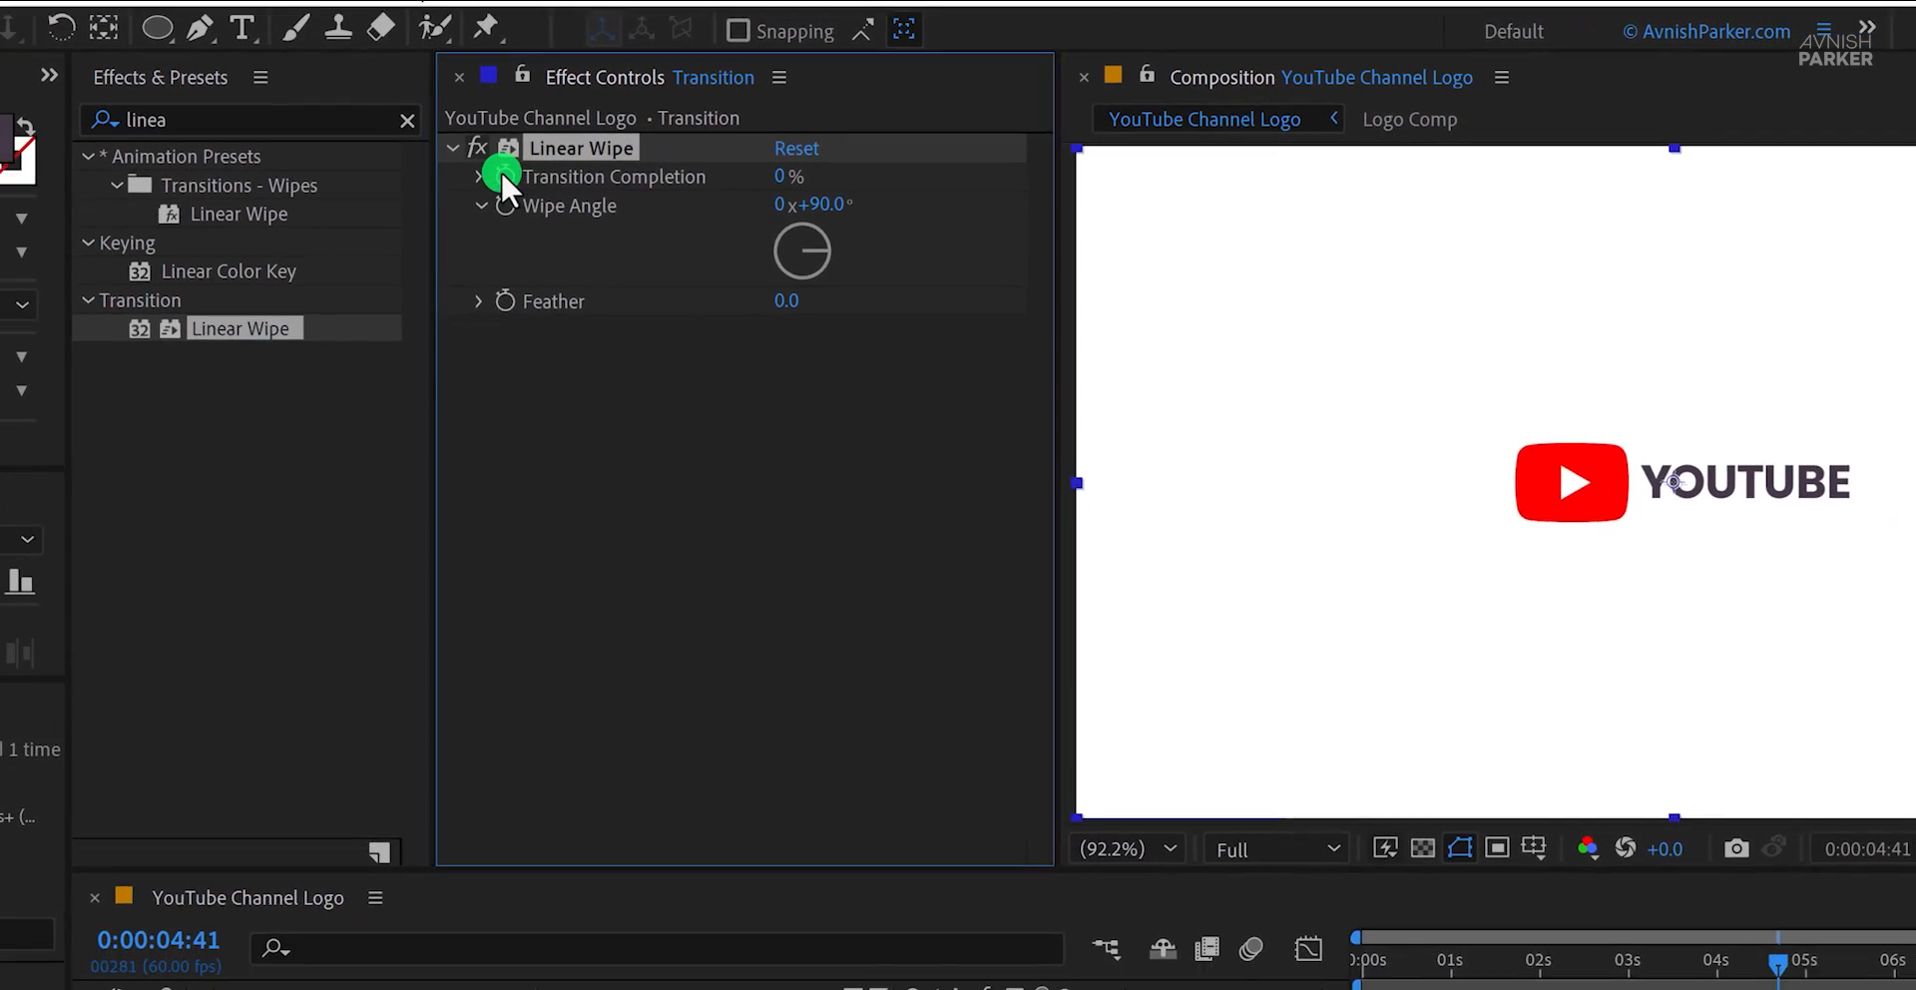
# Keyframe Linear Wipe's Transition Completion from 0% at 0:00:04:41 to 100% at 0:00:05:51, with a 132° wipe angle
pyautogui.click(472, 186)
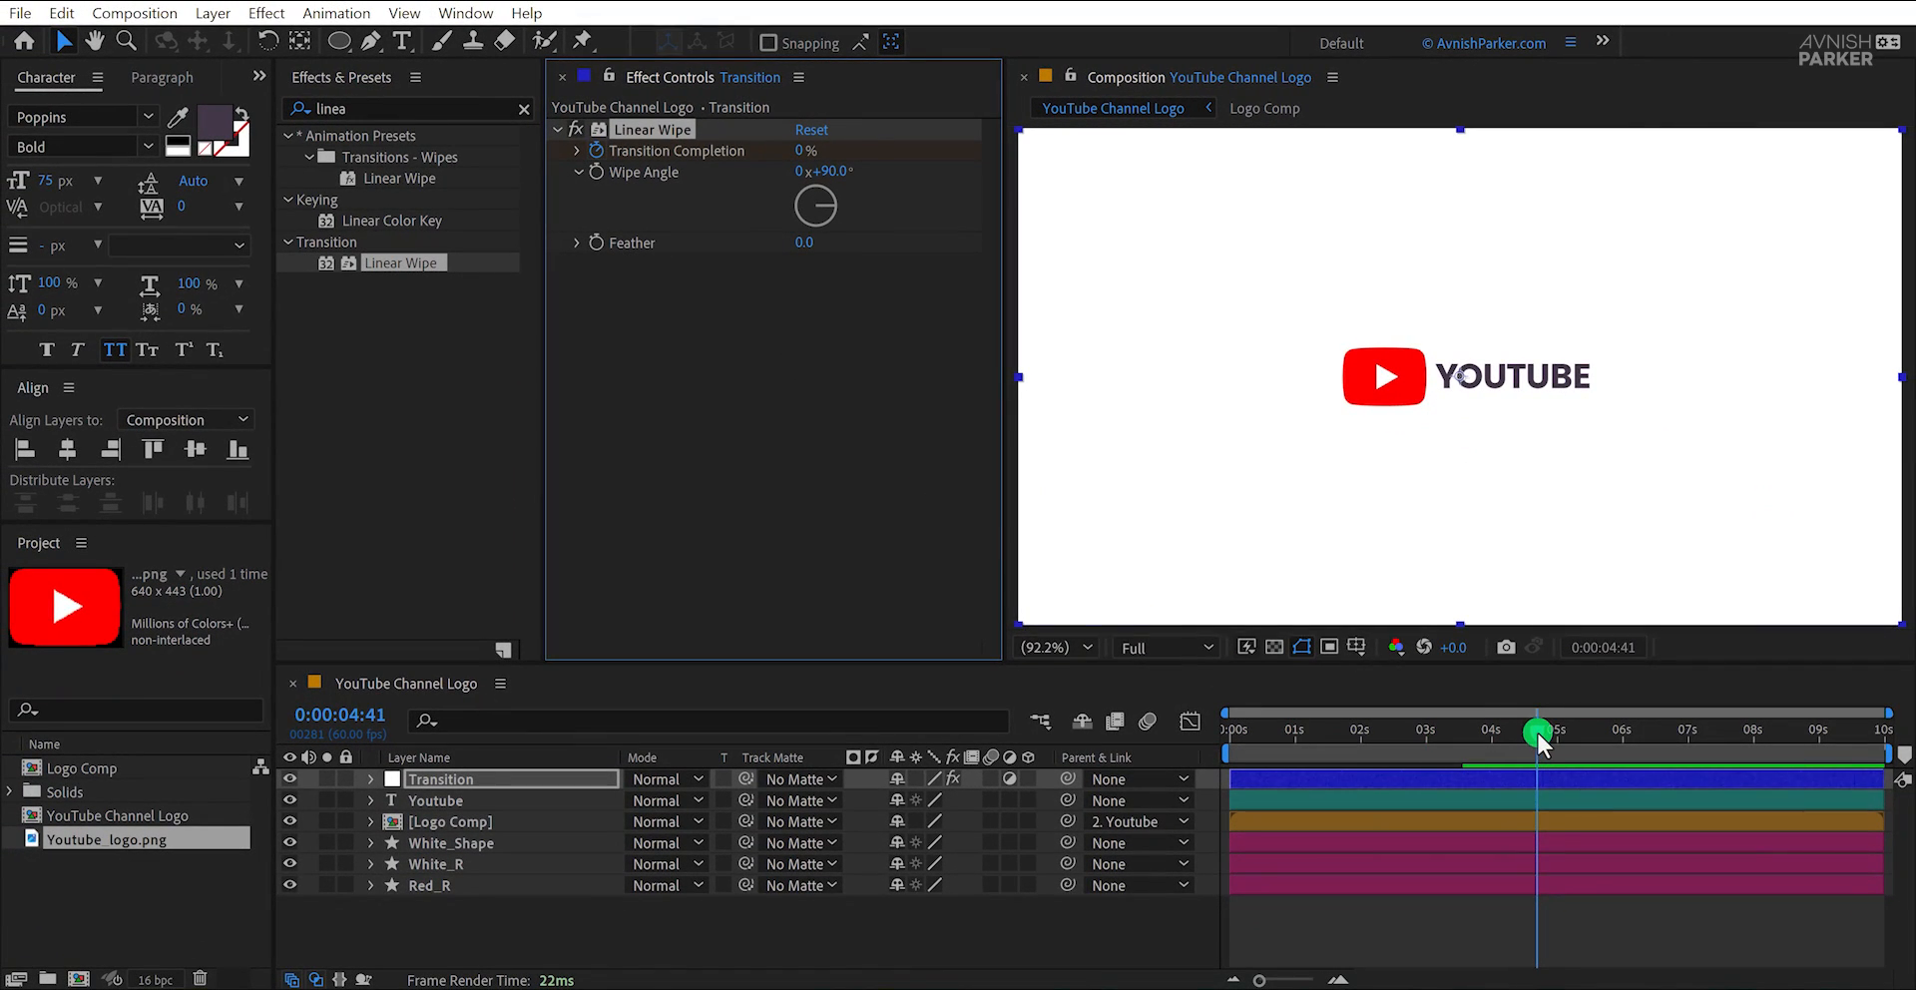
pyautogui.moveTo(1537, 744); pyautogui.dragTo(1605, 754)
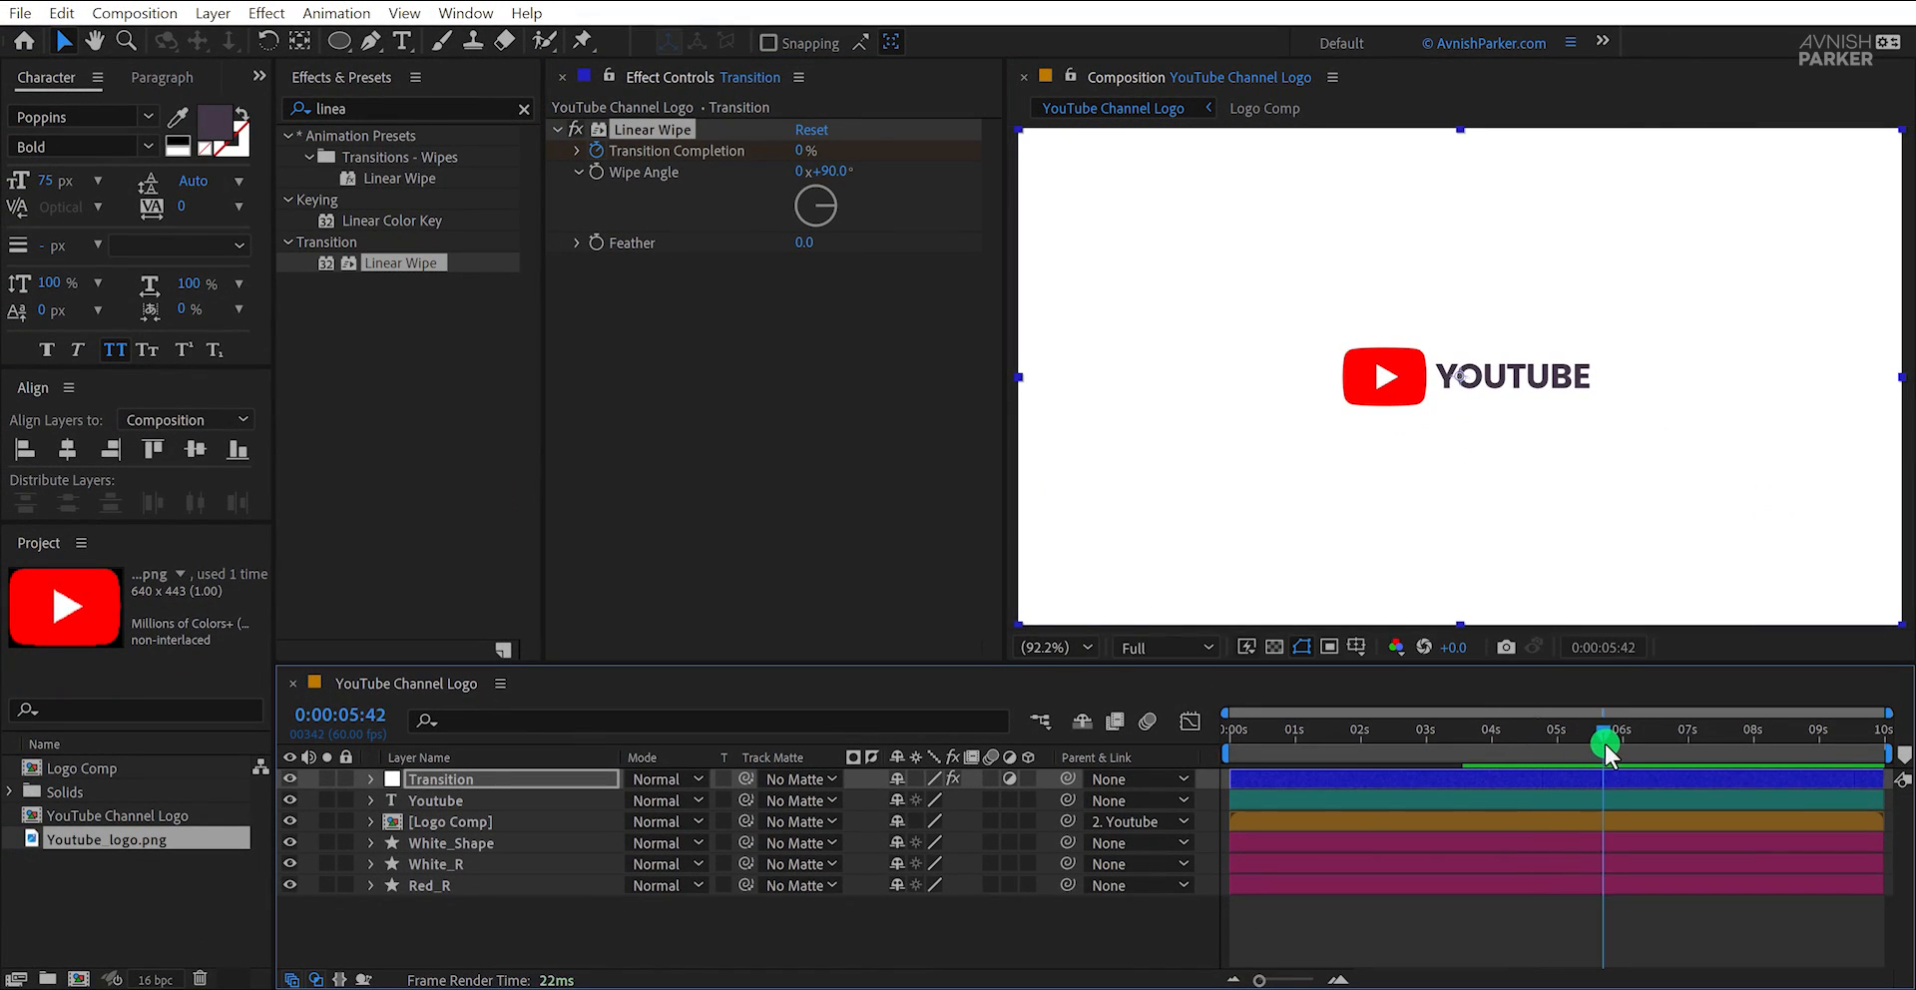
pyautogui.moveTo(798, 152); pyautogui.dragTo(891, 176)
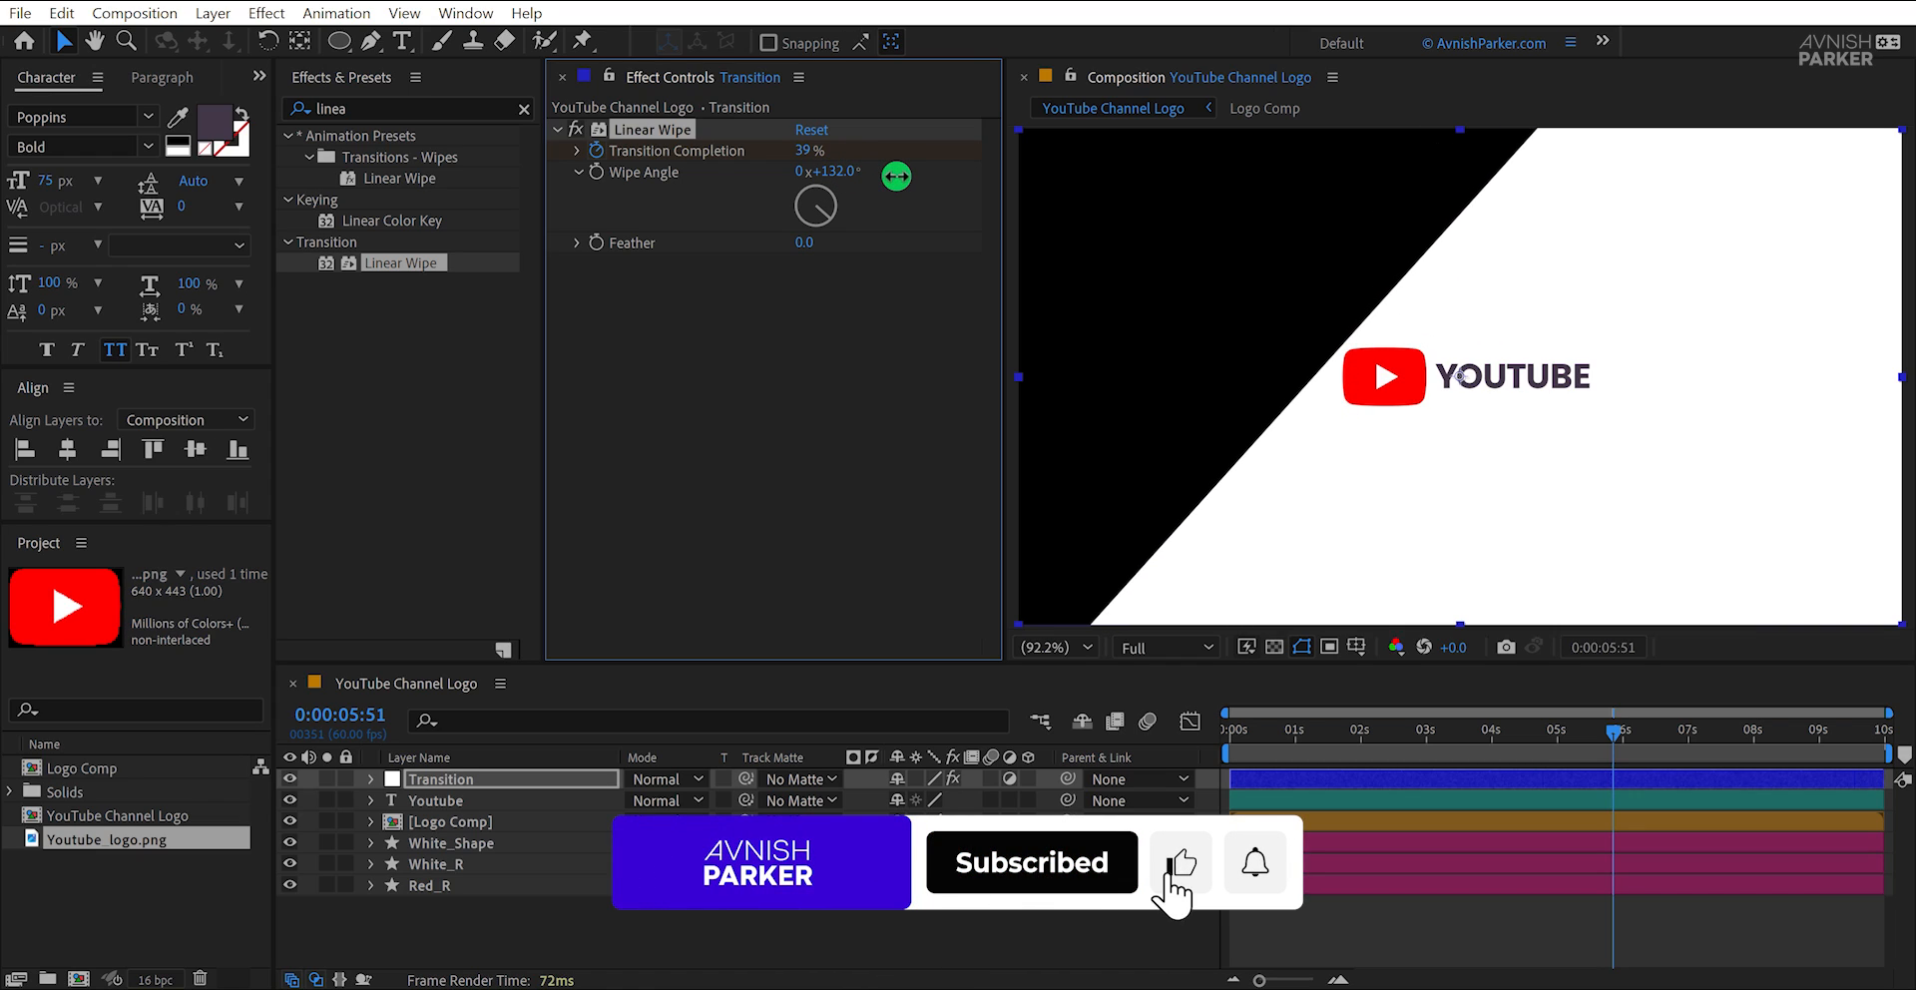
pyautogui.moveTo(827, 153); pyautogui.dragTo(911, 165)
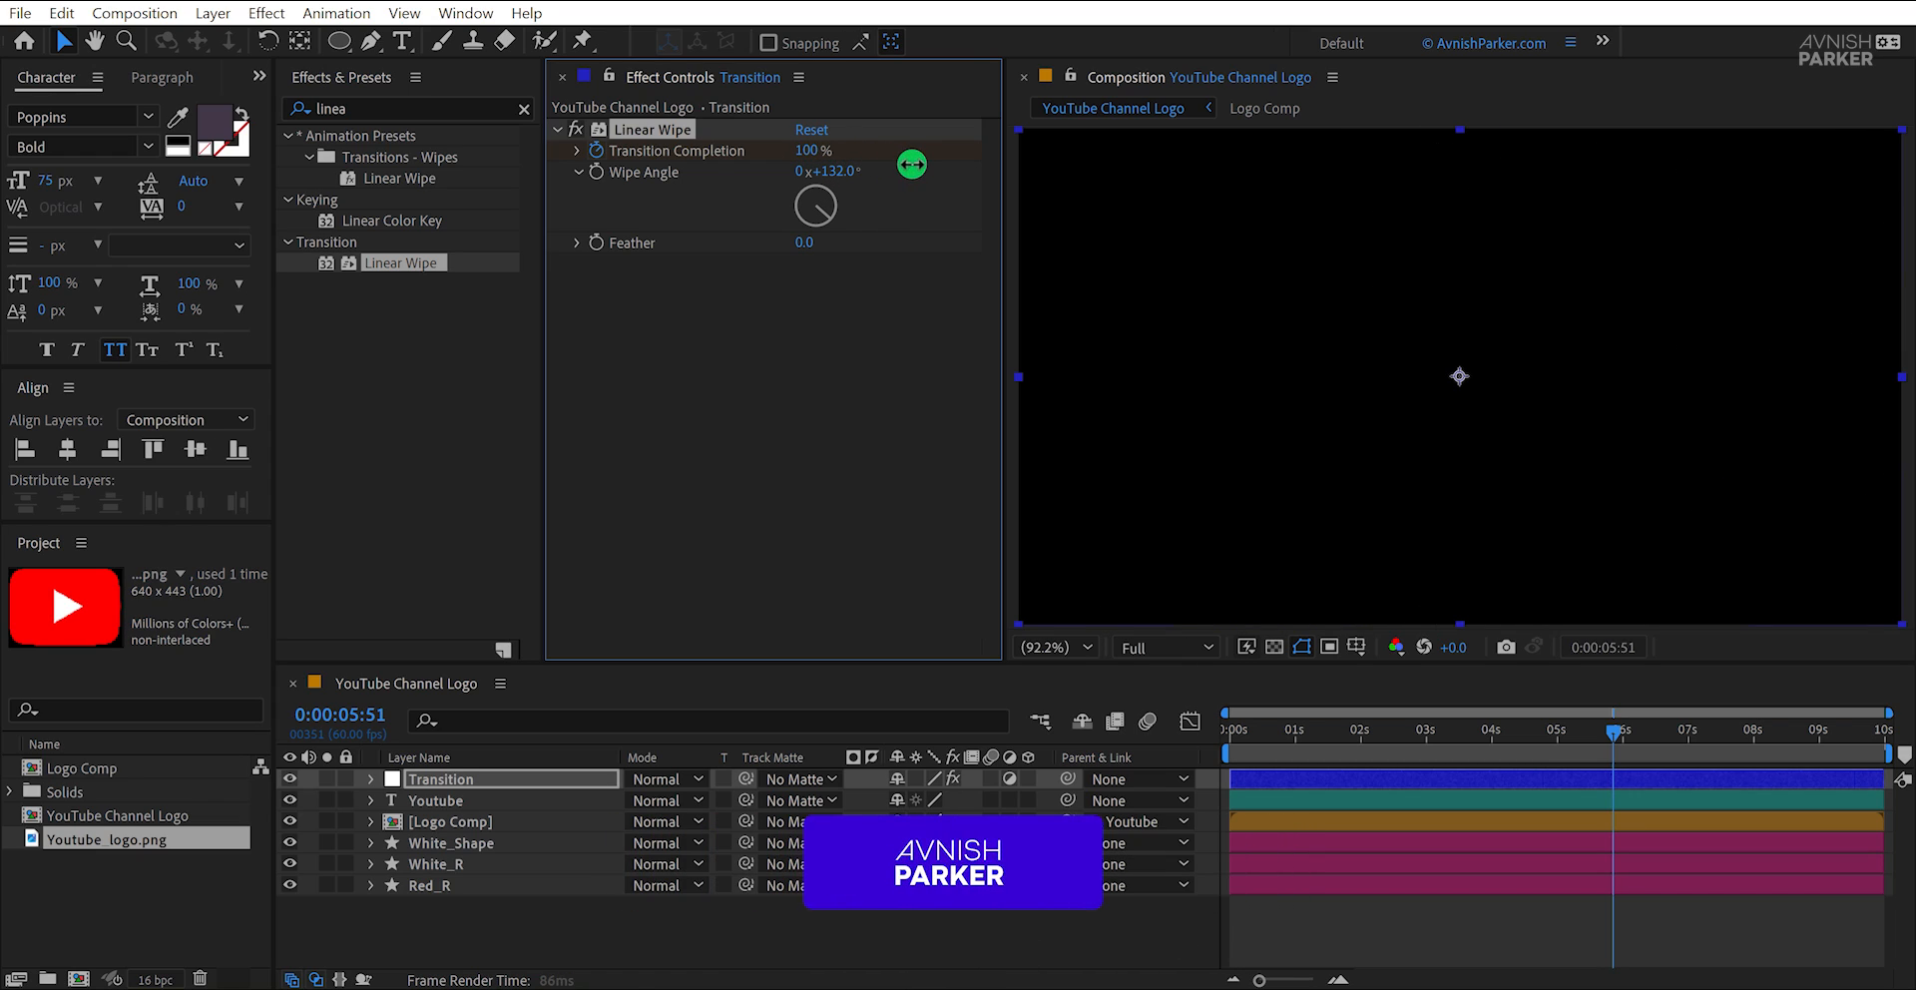
# Apply Easy Ease to both Transition Completion keyframes of the Transition layer and adjust the first keyframe's handle in the speed graph
pyautogui.press('u')
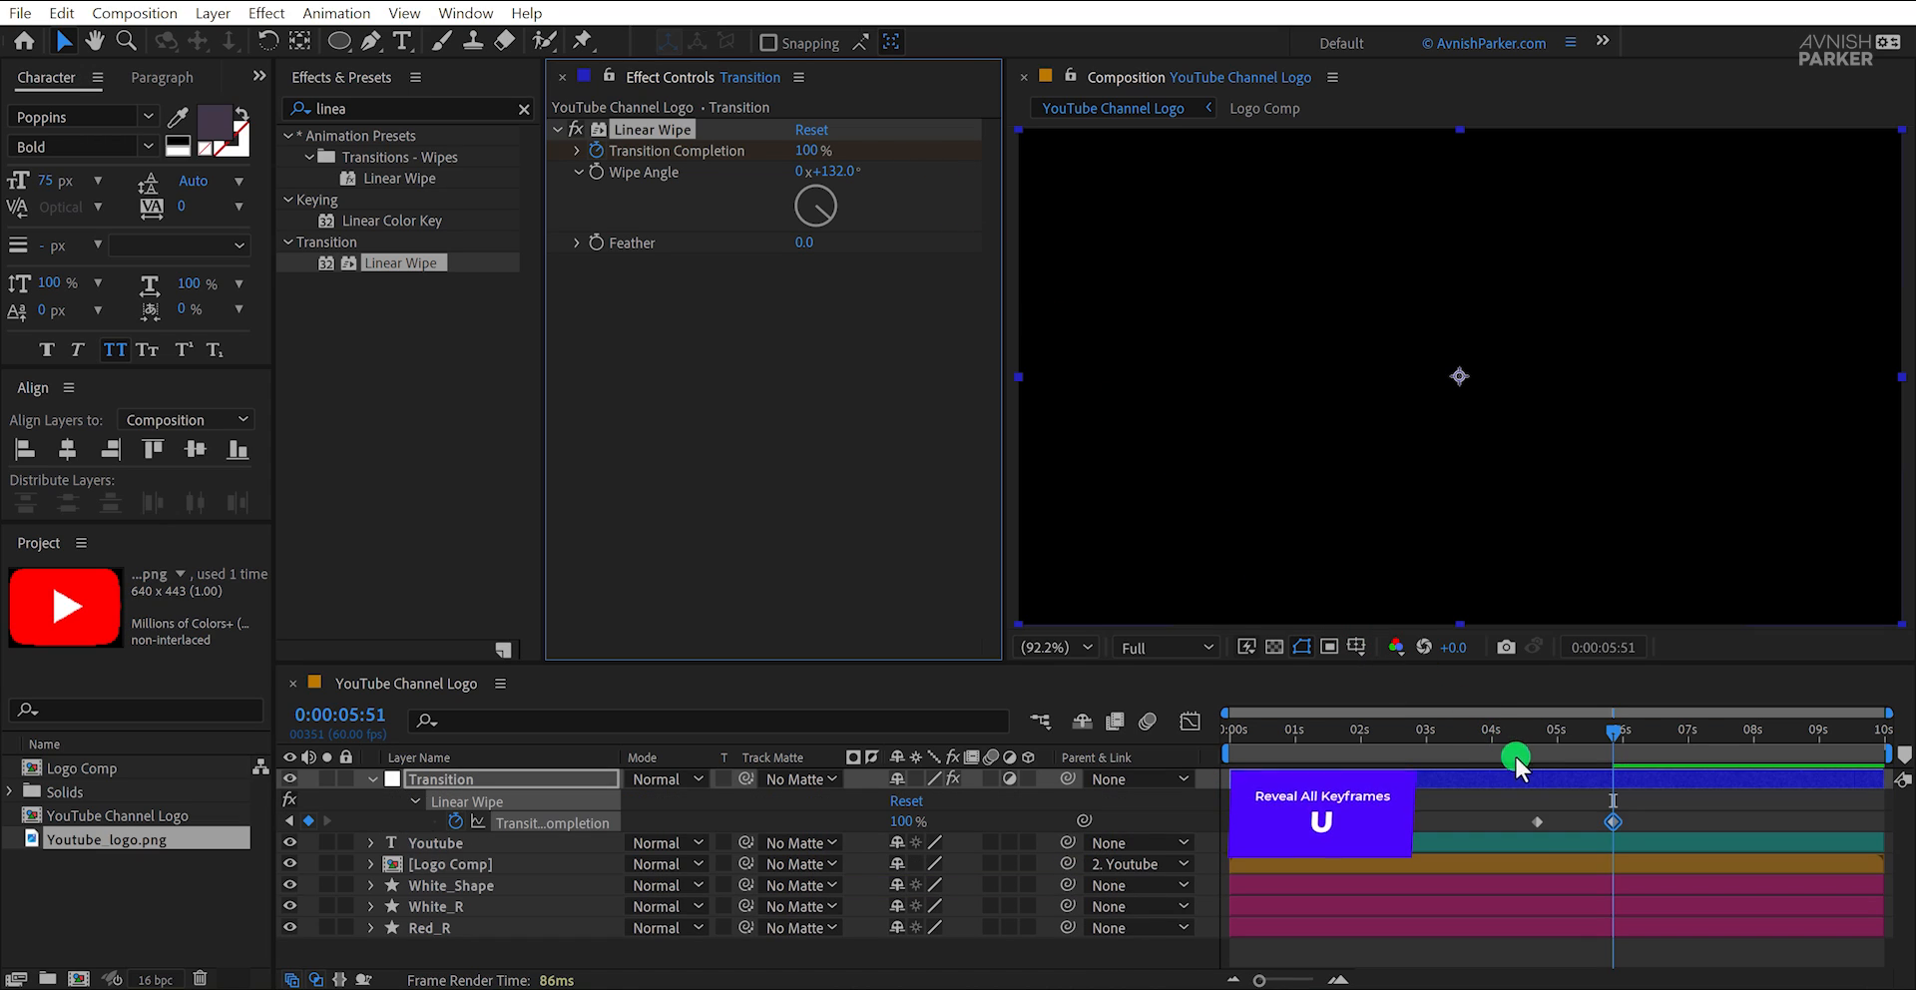
pyautogui.moveTo(1648, 805); pyautogui.dragTo(1530, 836)
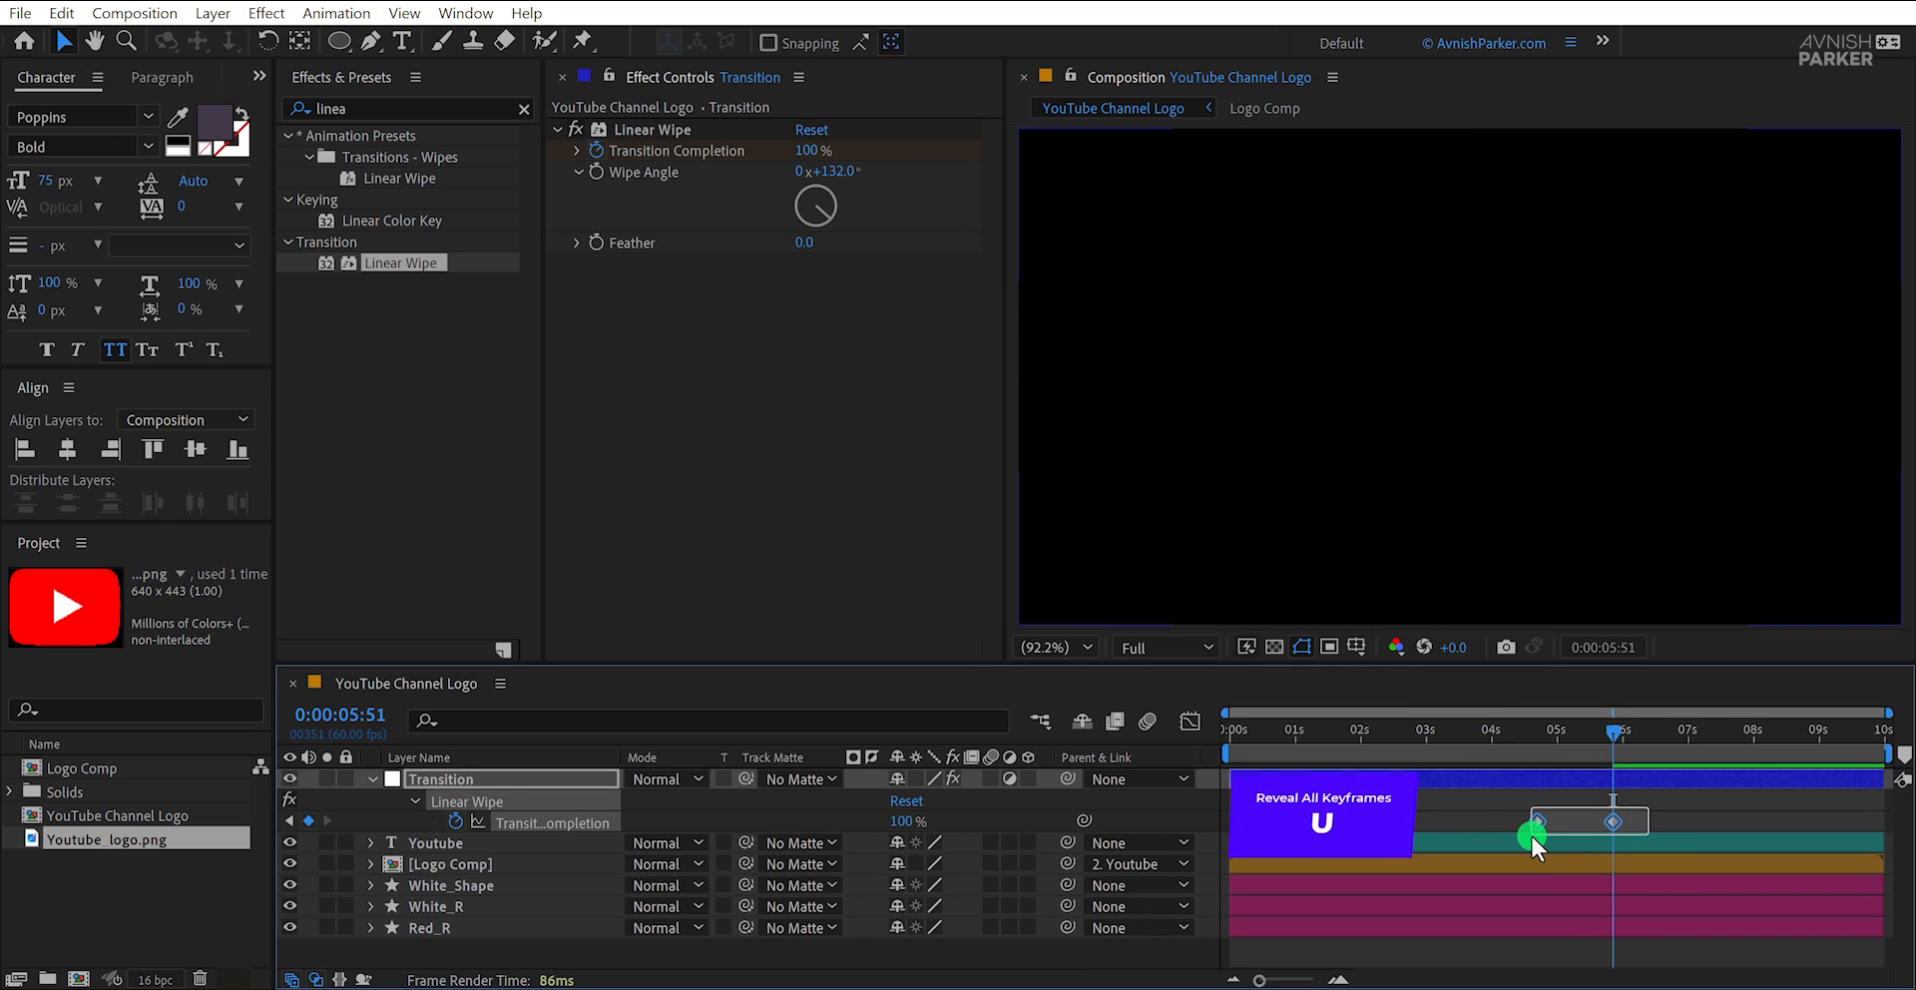
pyautogui.press('F9')
pyautogui.click(1189, 721)
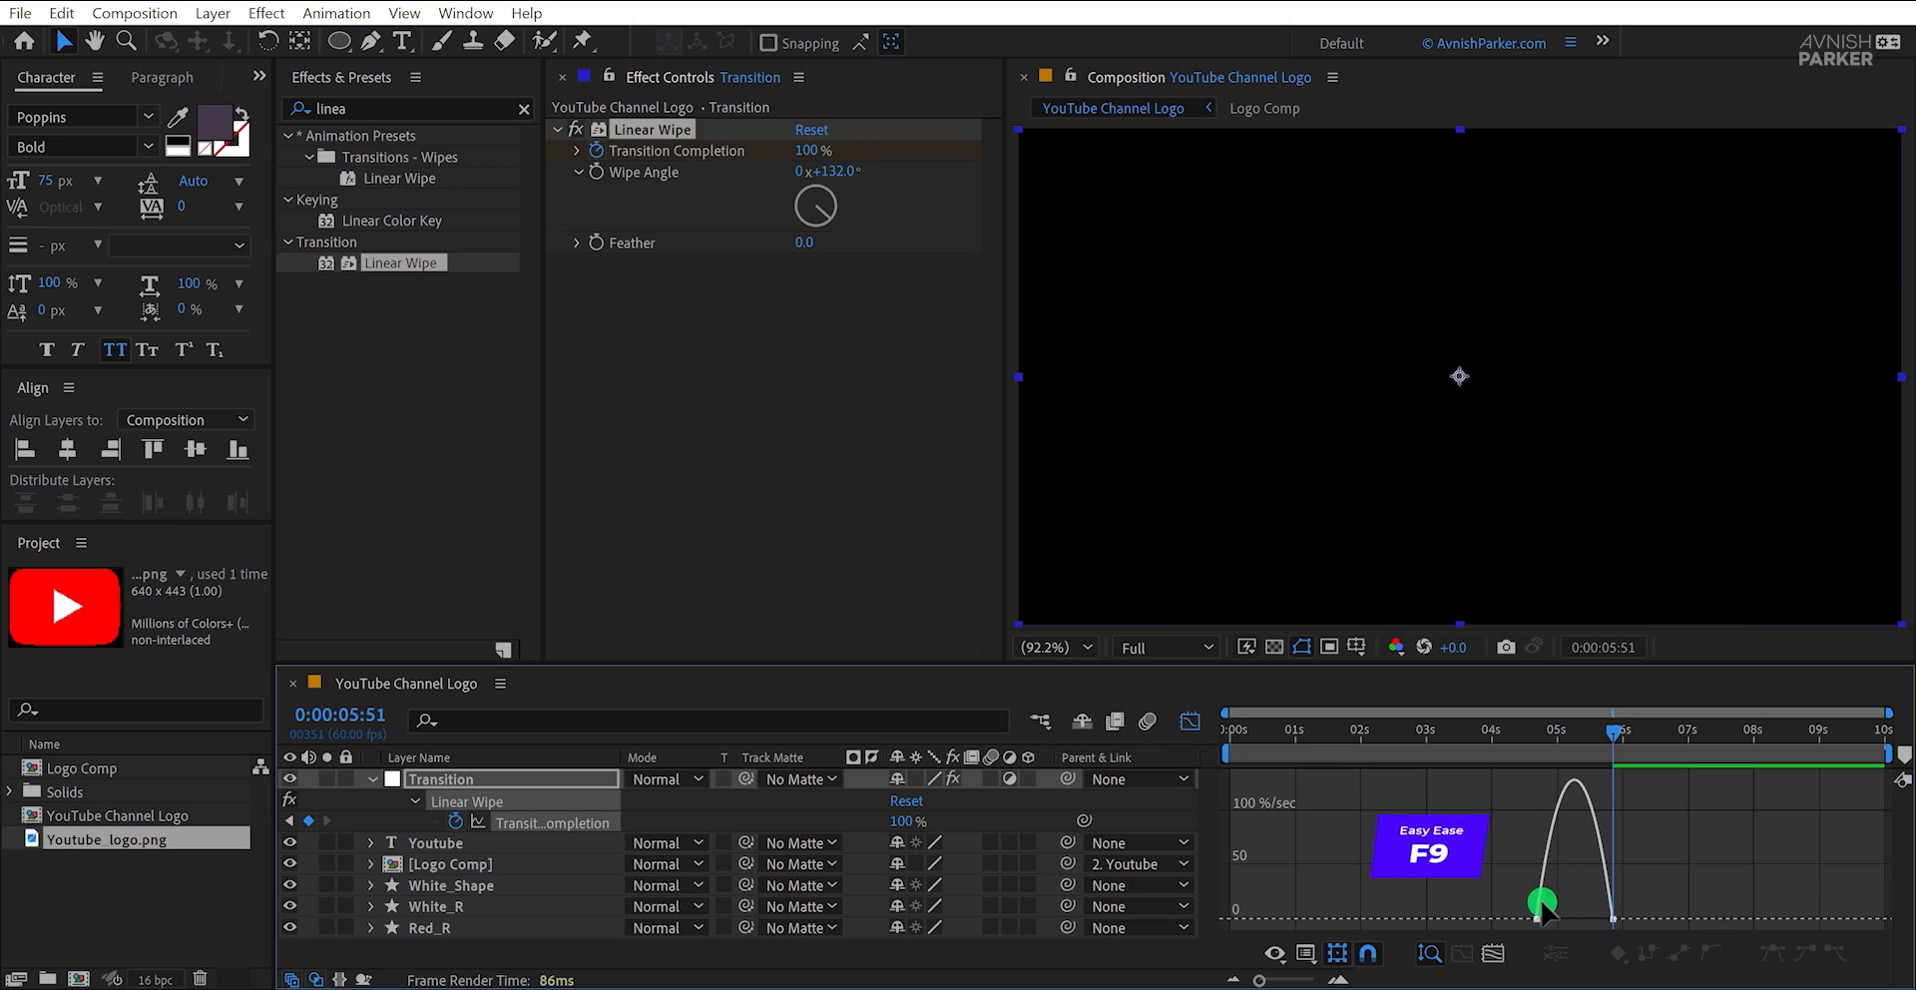
pyautogui.moveTo(1547, 919); pyautogui.dragTo(1554, 883)
pyautogui.click(1171, 719)
# Shift the Transition Completion keyframes earlier to span about 4 to 5.1 seconds, and end the work area at 0:00:05:07 for a preview
pyautogui.moveTo(1612, 780); pyautogui.dragTo(1487, 781)
pyautogui.moveTo(1651, 813); pyautogui.dragTo(1489, 824)
pyautogui.moveTo(1560, 724); pyautogui.dragTo(1580, 739)
pyautogui.press('n')
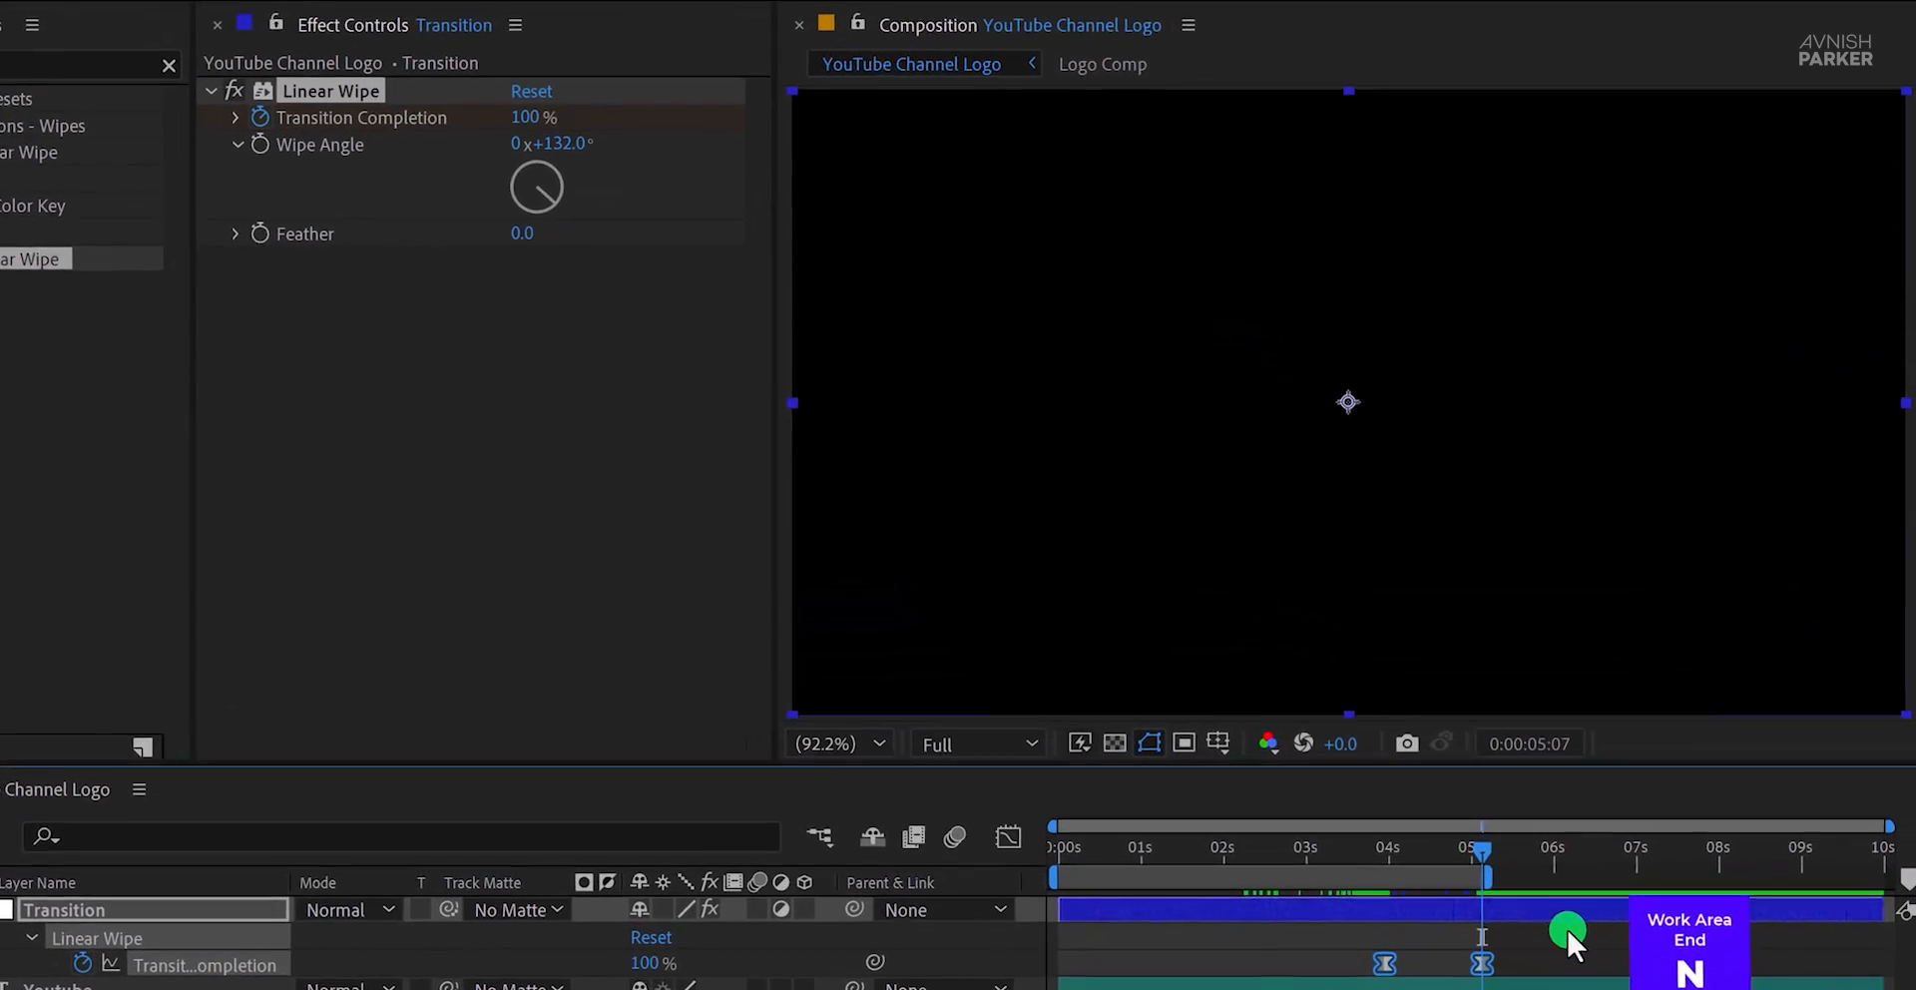
pyautogui.press('space')
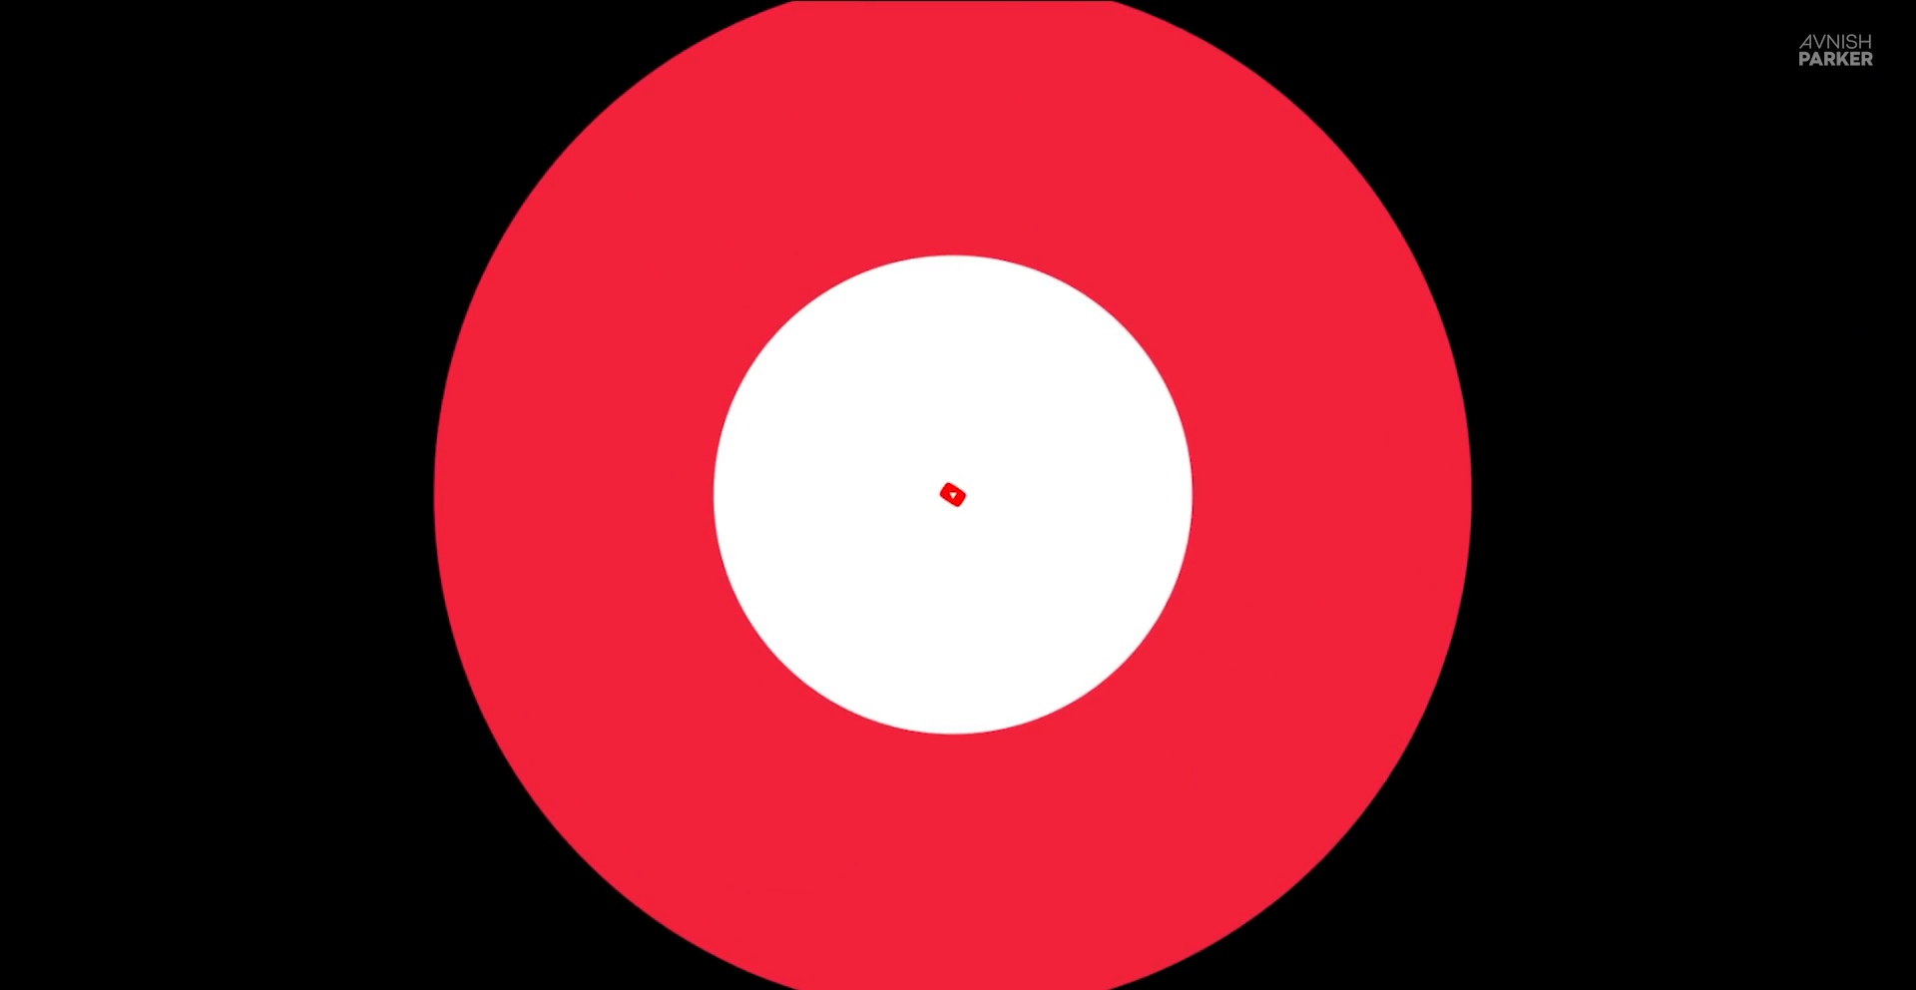